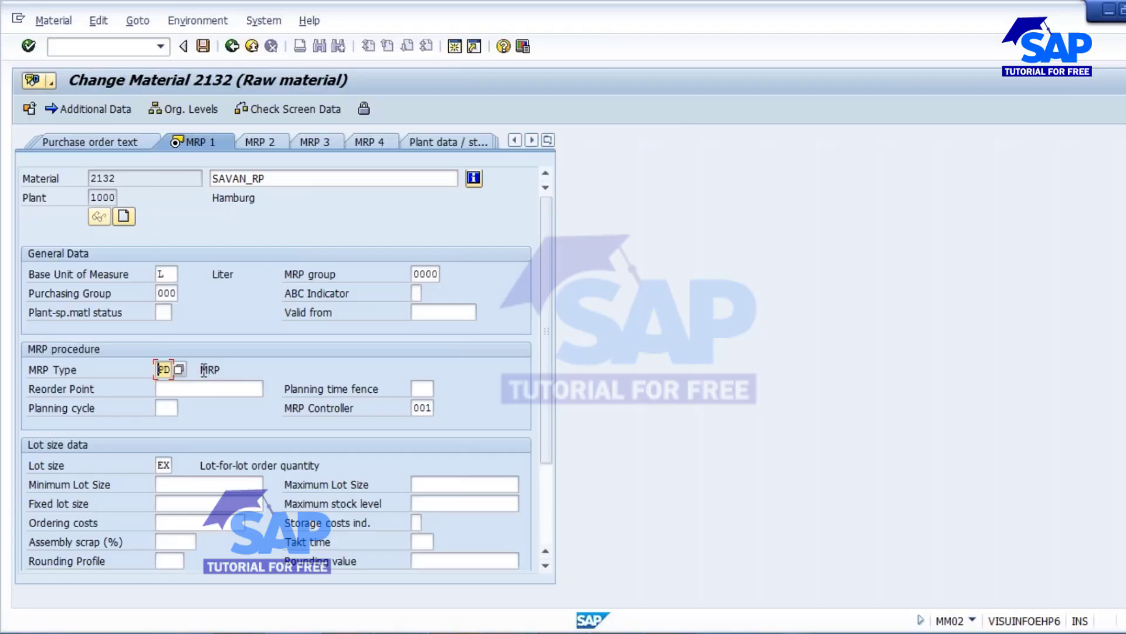
Set the MRP type of material 2132 to VB, Manual reorder point planning.
{"action": "double_click", "coordinate": [212, 370]}
{"action": "key", "text": "alt+Tab"}
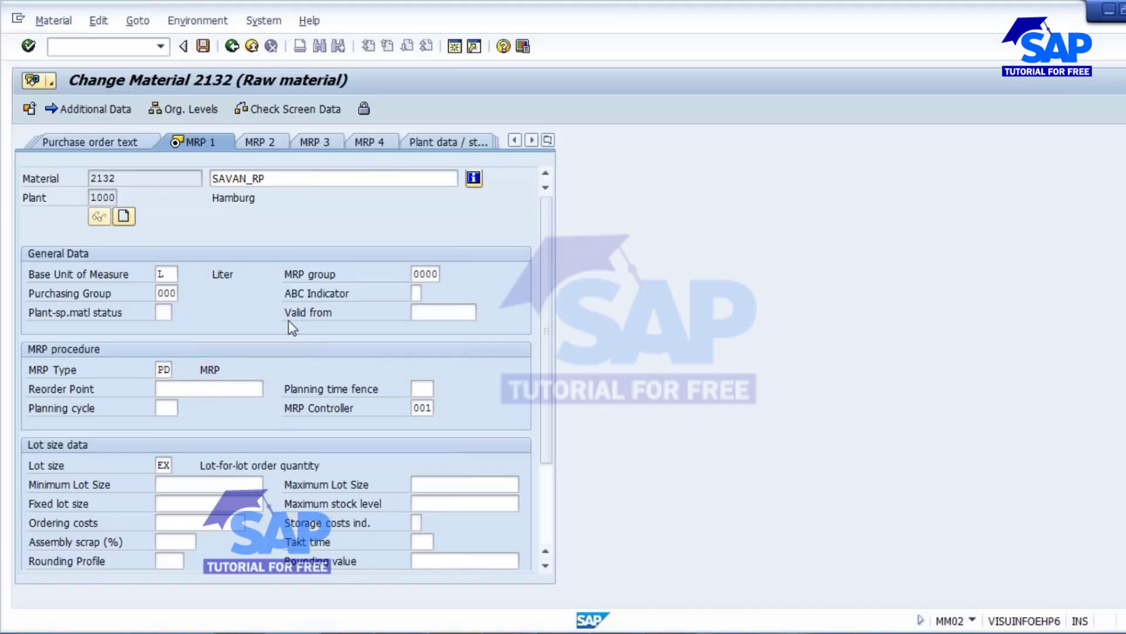
{"action": "left_click", "coordinate": [164, 370]}
{"action": "key", "text": "F4"}
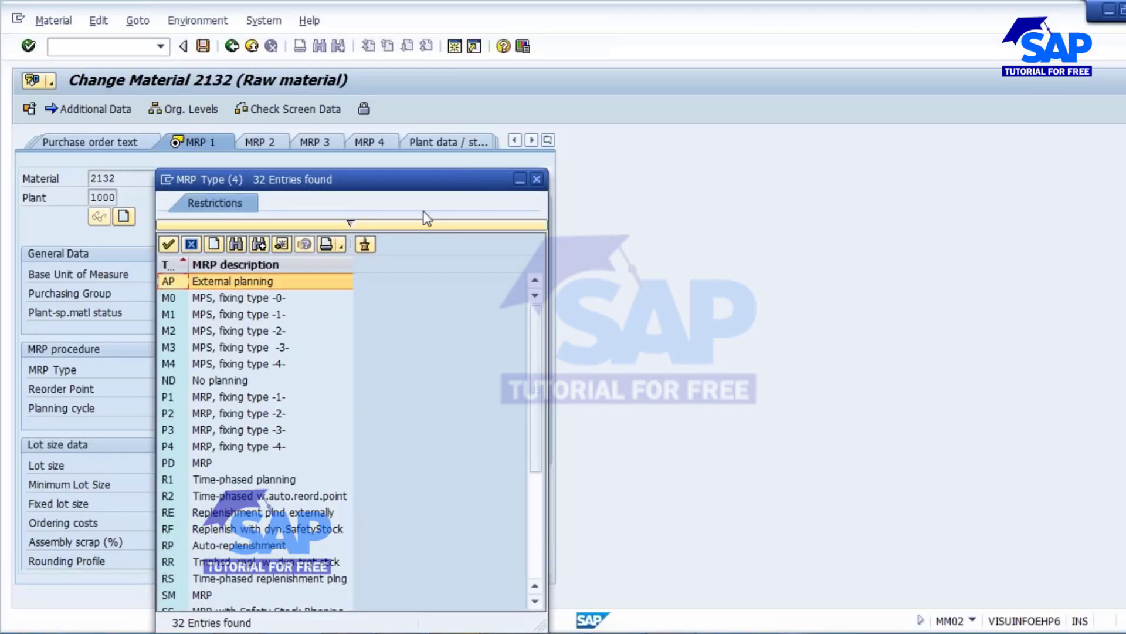
{"action": "scroll", "coordinate": [314, 428], "scroll_direction": "down", "scroll_amount": 4}
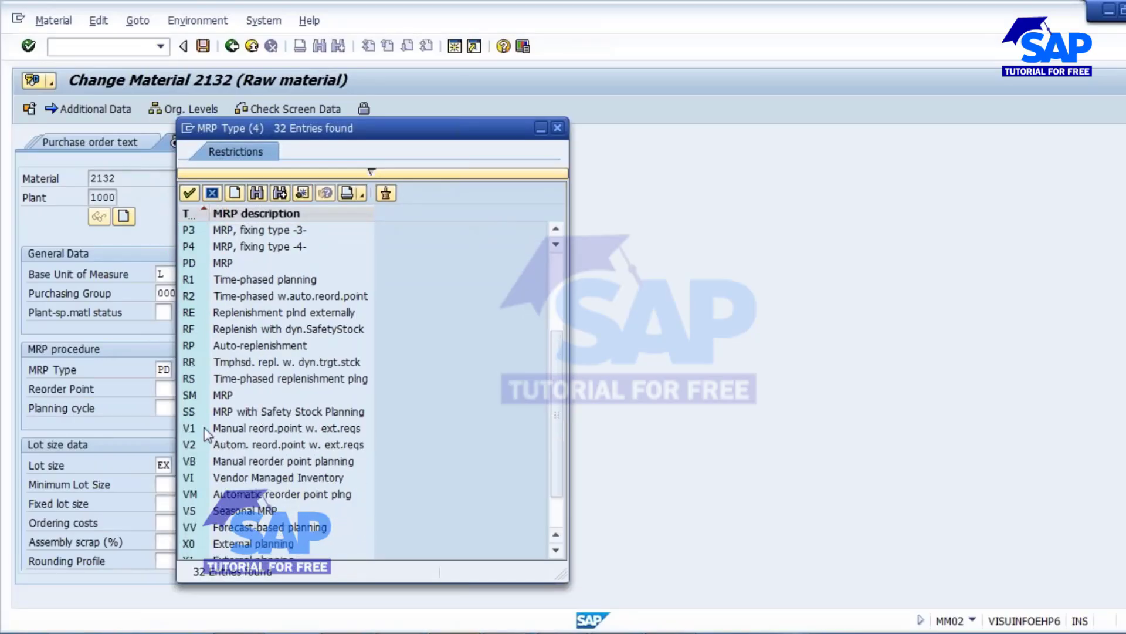
{"action": "left_click", "coordinate": [276, 463]}
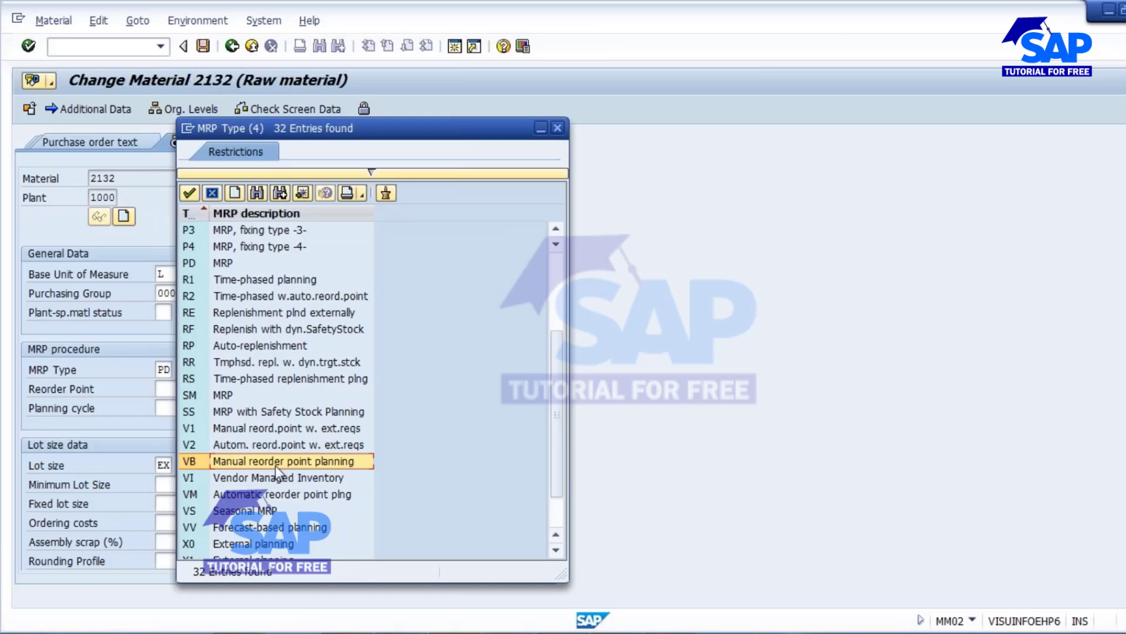
{"action": "double_click", "coordinate": [224, 462]}
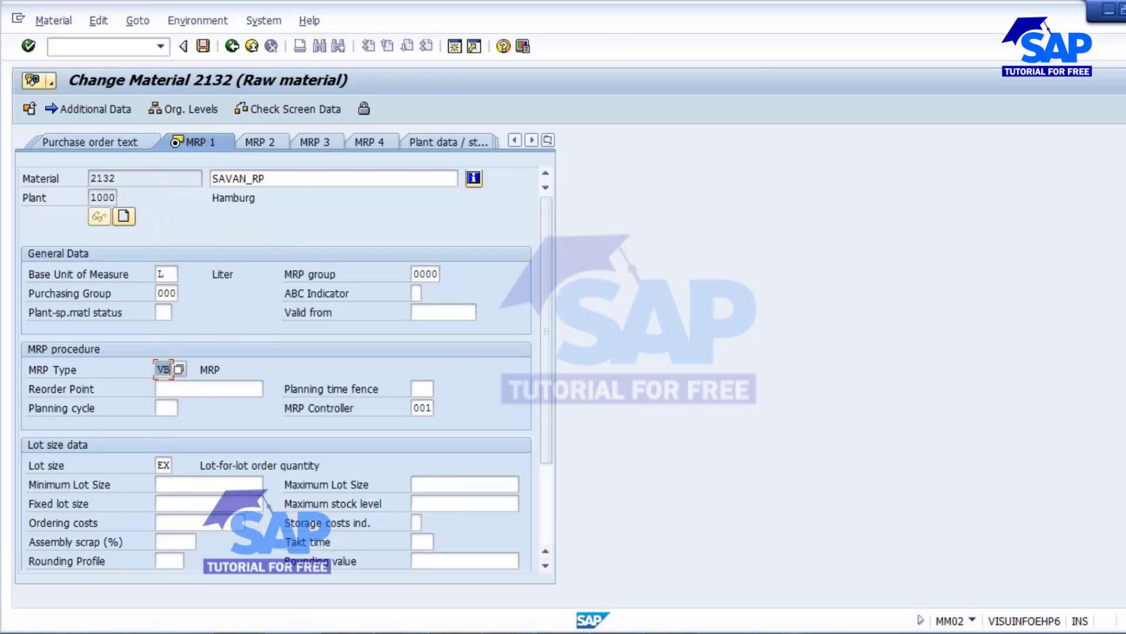
{"action": "key", "text": "Return"}
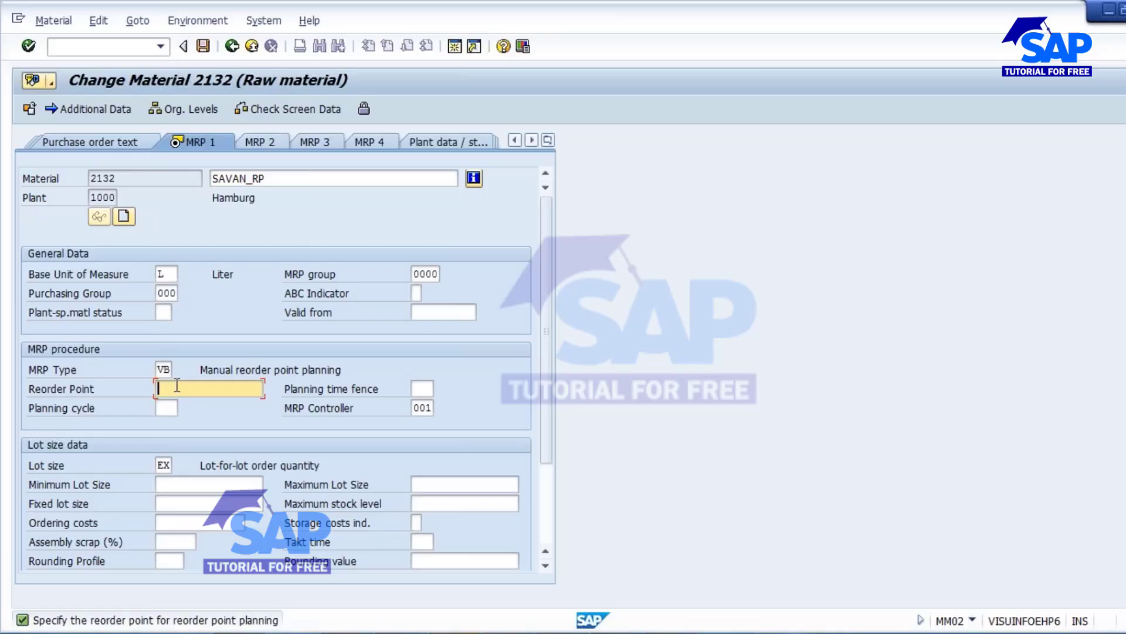
Set the reorder point of material 2132 to 200 and stay in the material record.
{"action": "type", "text": "200"}
{"action": "key", "text": "Return"}
{"action": "left_click_drag", "start_coordinate": [334, 245], "coordinate": [609, 289]}
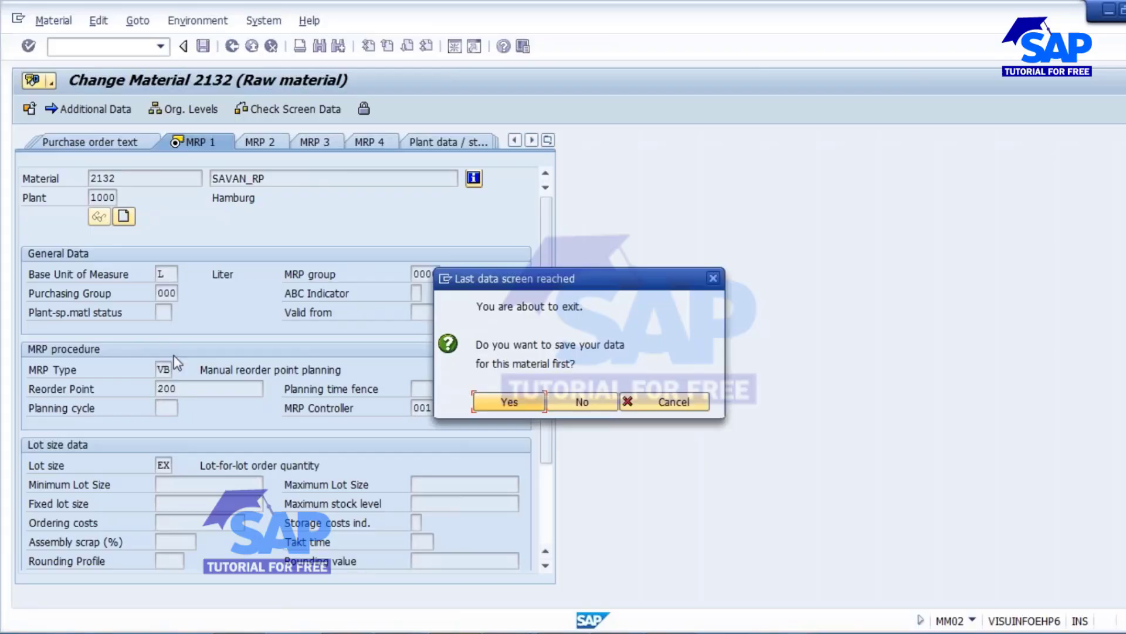
{"action": "left_click", "coordinate": [679, 403]}
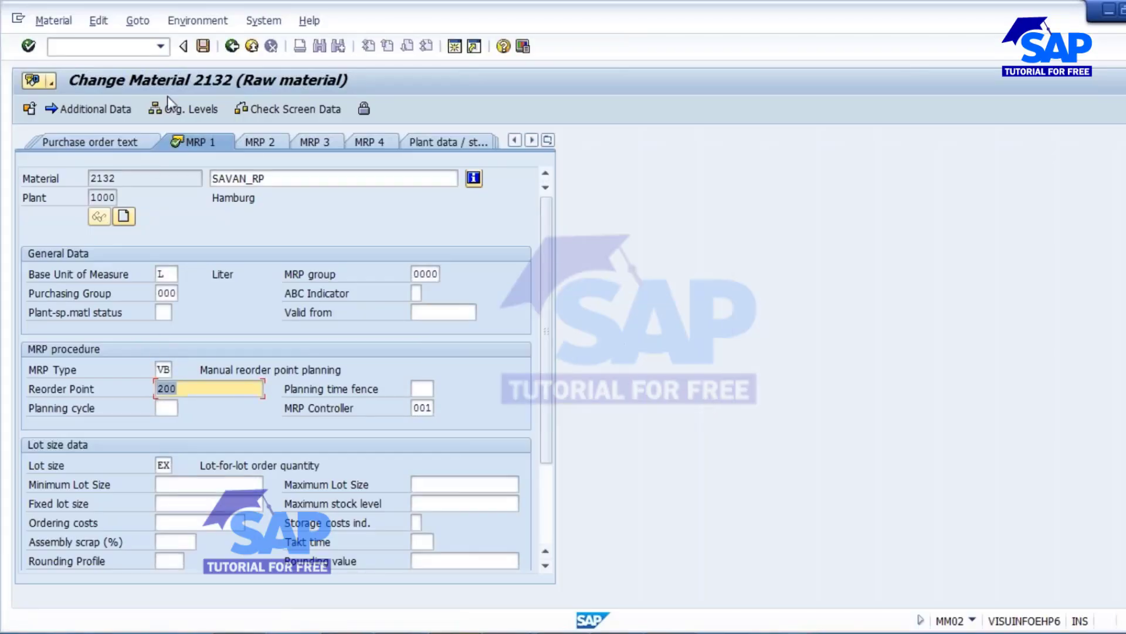
Review the MRP 2 procurement and scheduling data, then save the changes to material 2132.
{"action": "left_click", "coordinate": [264, 145]}
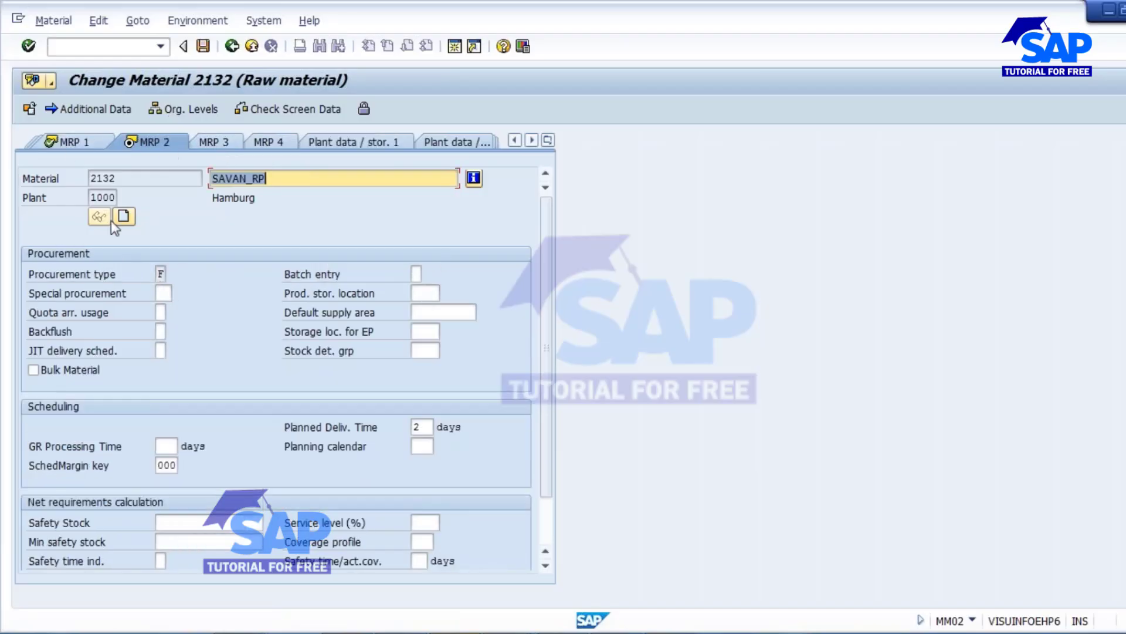
{"action": "left_click", "coordinate": [85, 146]}
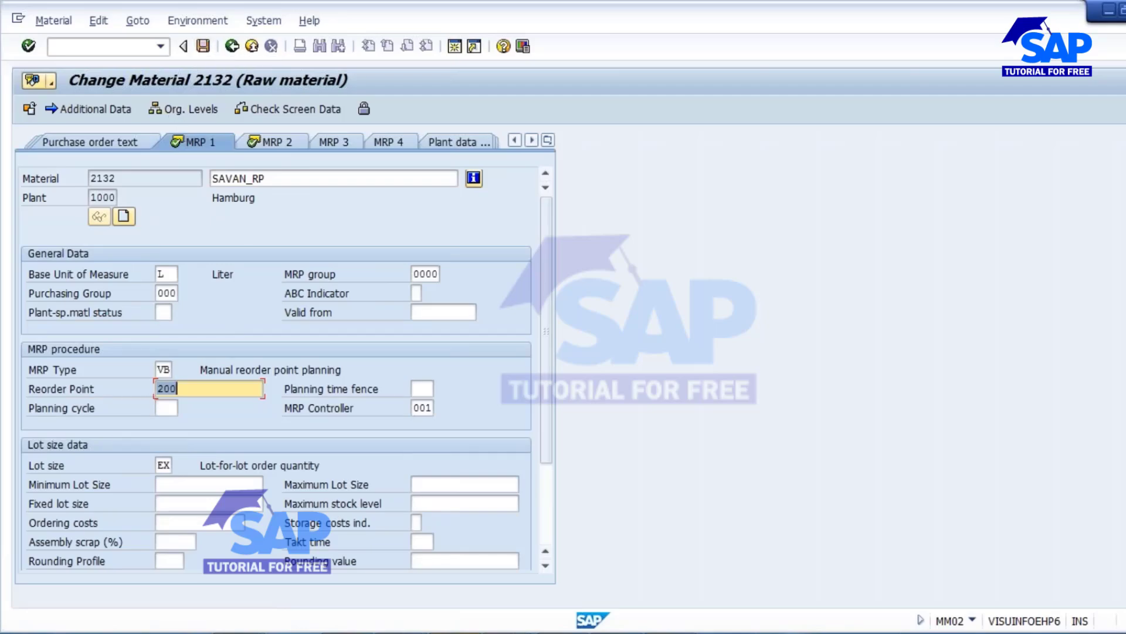
{"action": "left_click_drag", "start_coordinate": [157, 369], "coordinate": [129, 389]}
{"action": "left_click", "coordinate": [203, 45]}
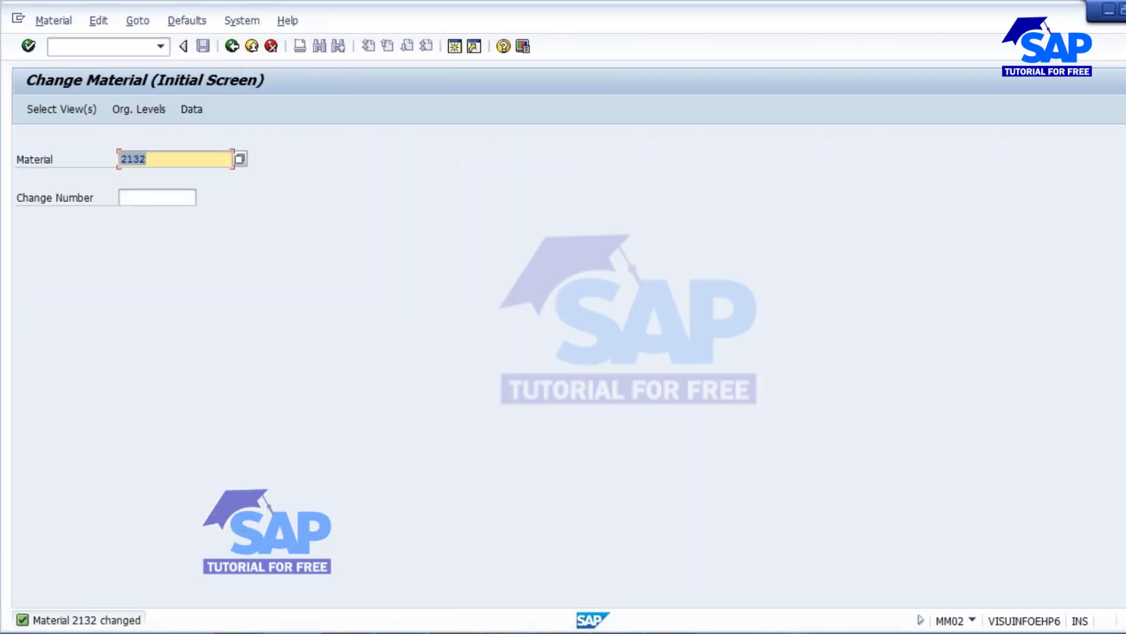
Start transaction MB1C for entering other goods receipts.
{"action": "left_click", "coordinate": [84, 45]}
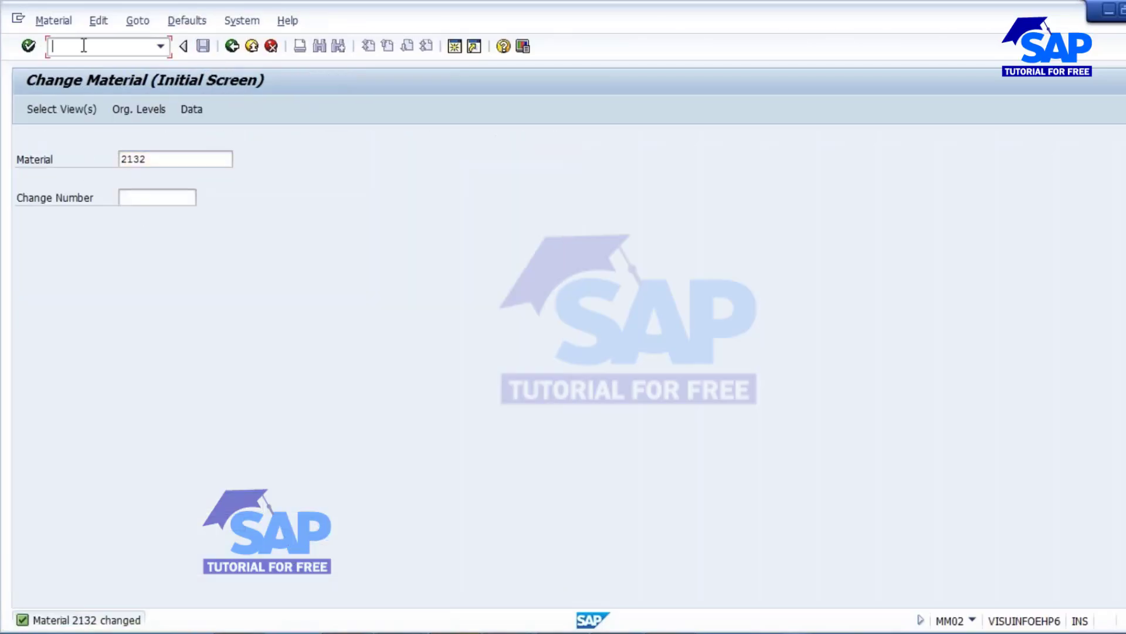
{"action": "type", "text": "/N"}
{"action": "type", "text": "MM02"}
{"action": "key", "text": "Return"}
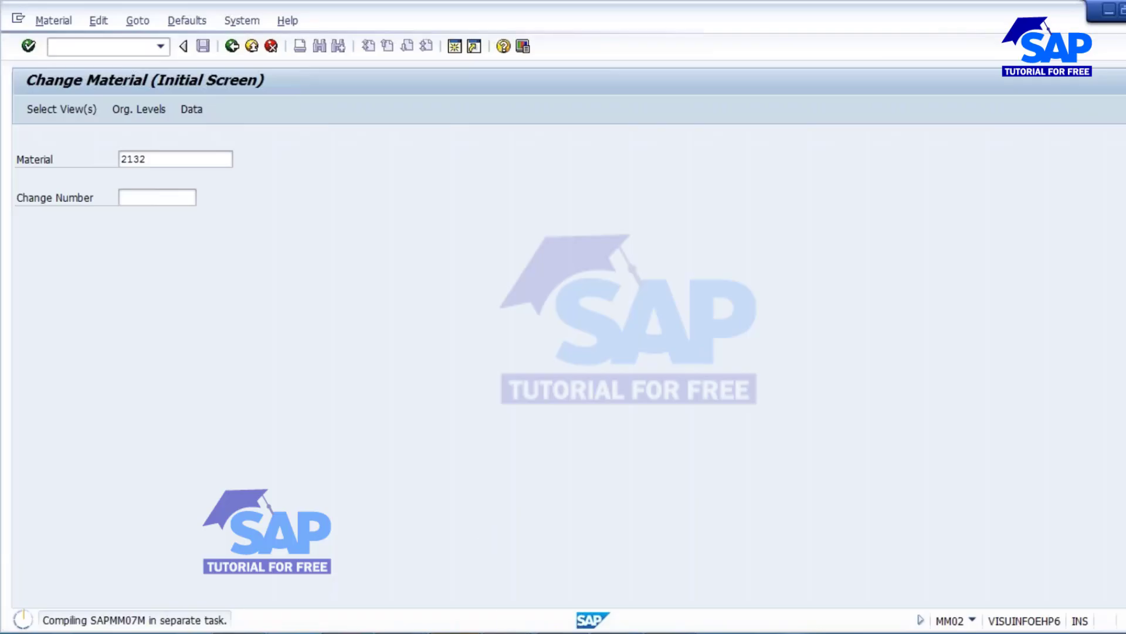
{"action": "left_click", "coordinate": [509, 633]}
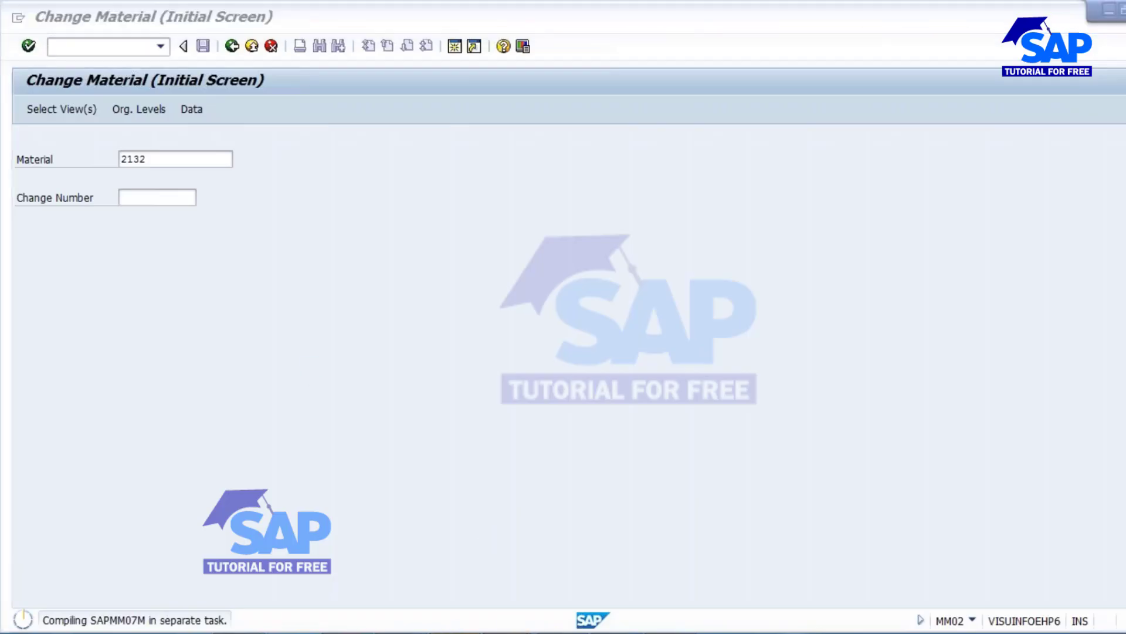
{"action": "left_click", "coordinate": [862, 543]}
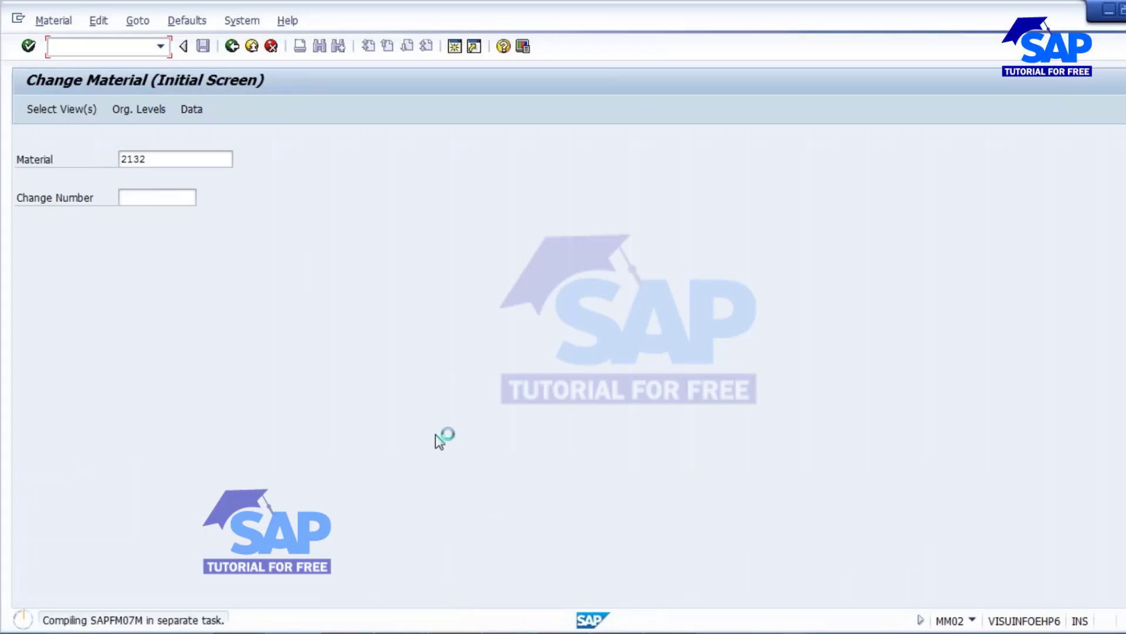
Display the stock/requirements list for material 2092 in the already open MD04 session.
{"action": "left_click", "coordinate": [495, 625]}
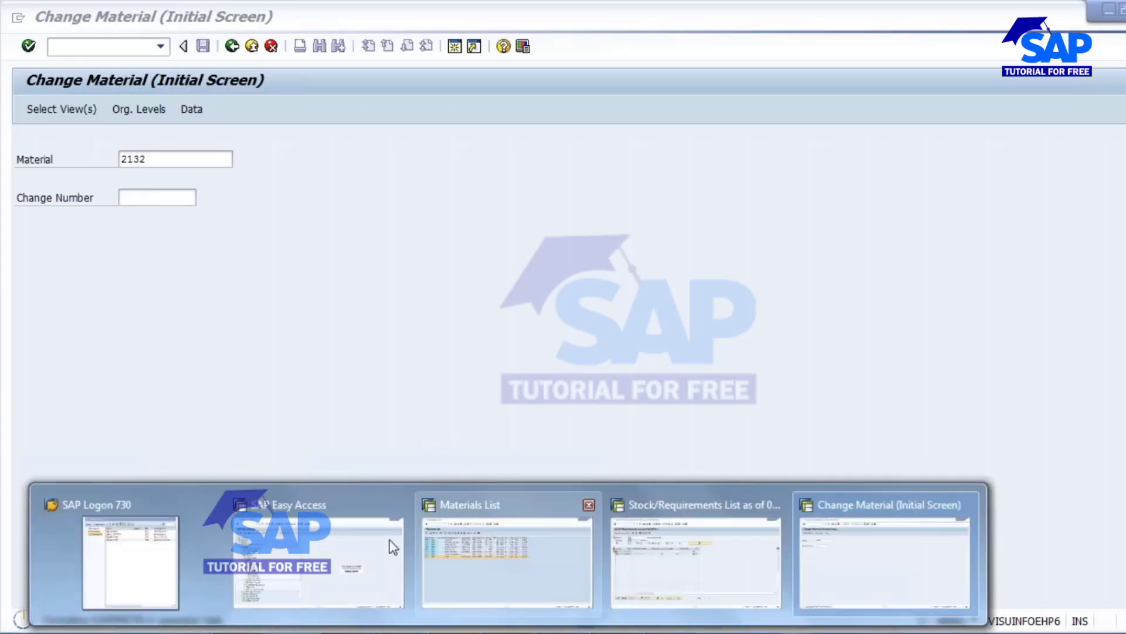
{"action": "left_click", "coordinate": [660, 546]}
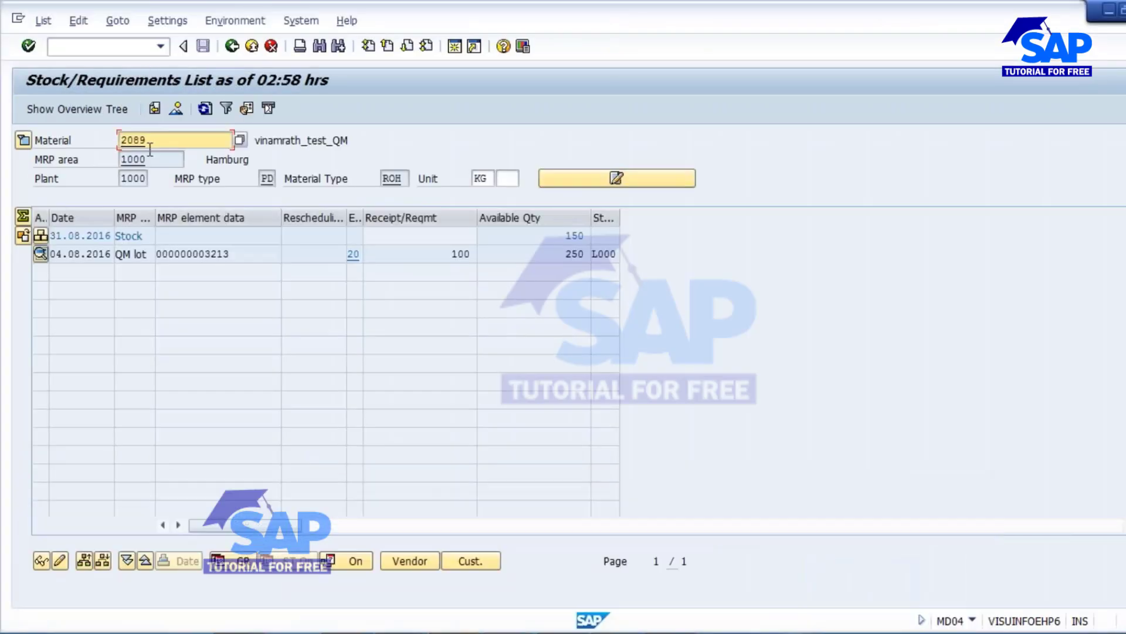
{"action": "left_click", "coordinate": [151, 139]}
{"action": "key", "text": "BackSpace"}
{"action": "key", "text": "BackSpace"}
{"action": "type", "text": "9"}
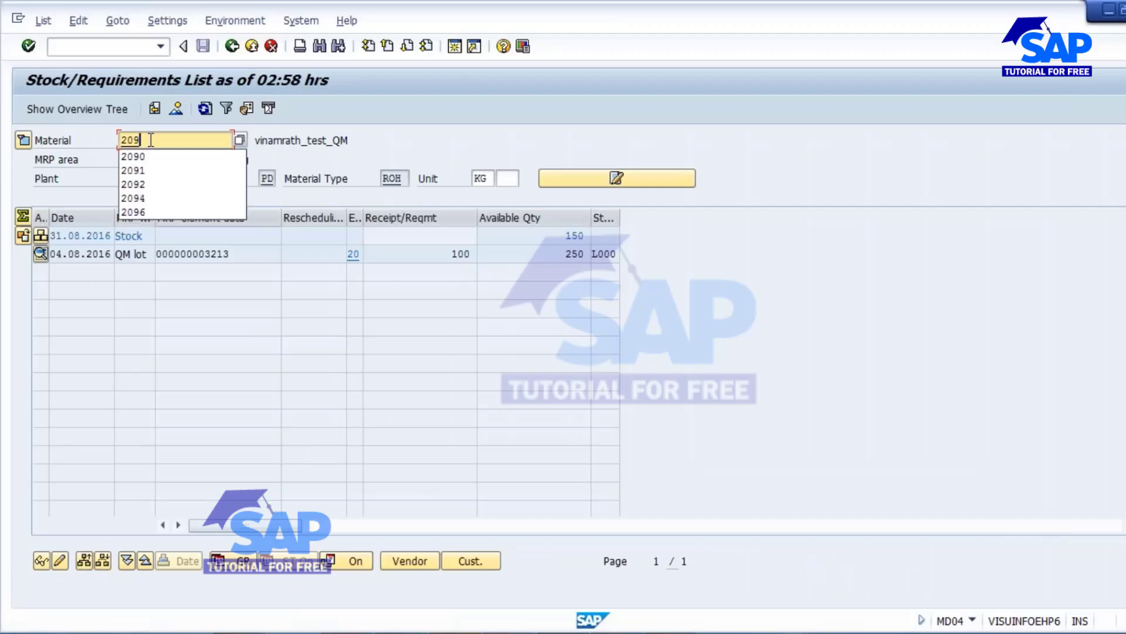
{"action": "type", "text": "2"}
{"action": "key", "text": "Return"}
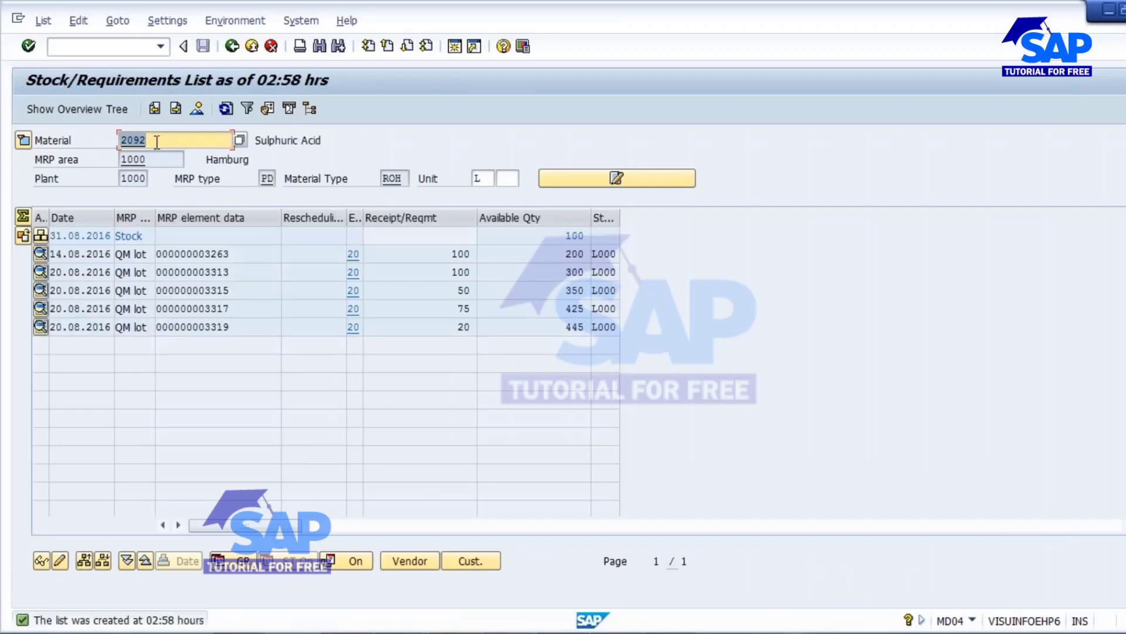
In the goods receipt session, set movement type 561 and storage location L000 as item defaults and proceed to the new items.
{"action": "left_click", "coordinate": [516, 630]}
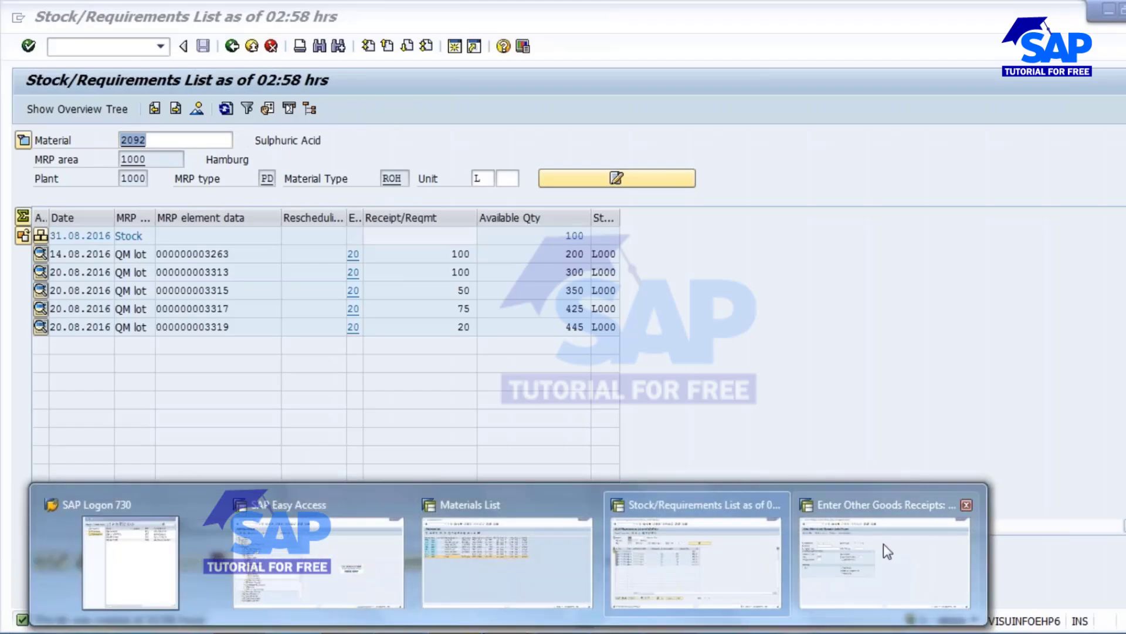
{"action": "left_click", "coordinate": [833, 550]}
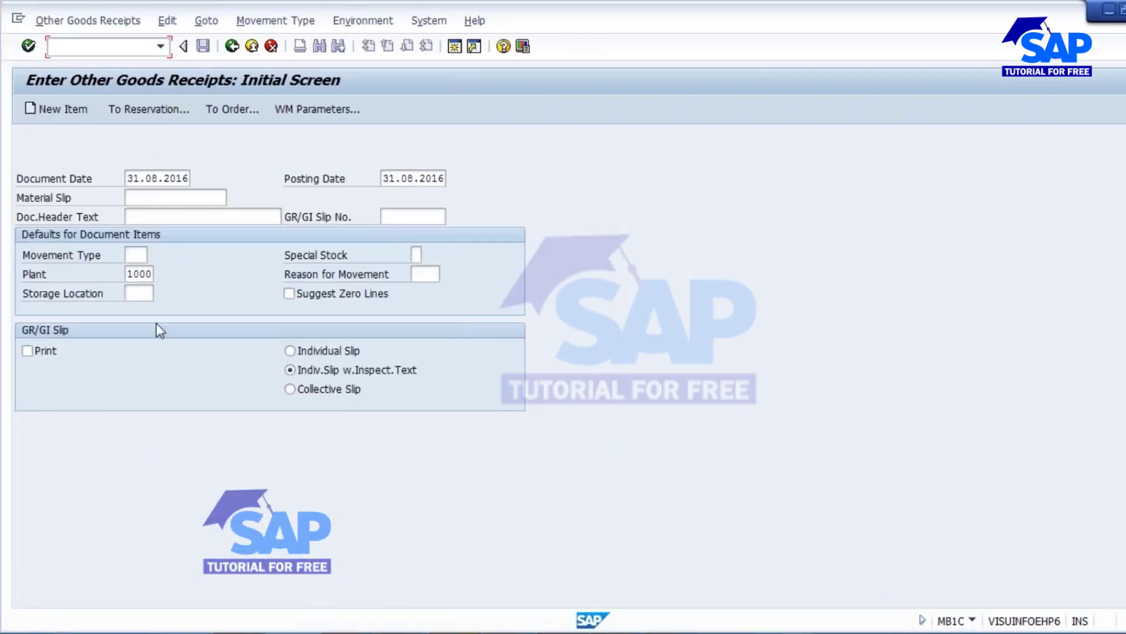
{"action": "left_click", "coordinate": [135, 254]}
{"action": "type", "text": "561"}
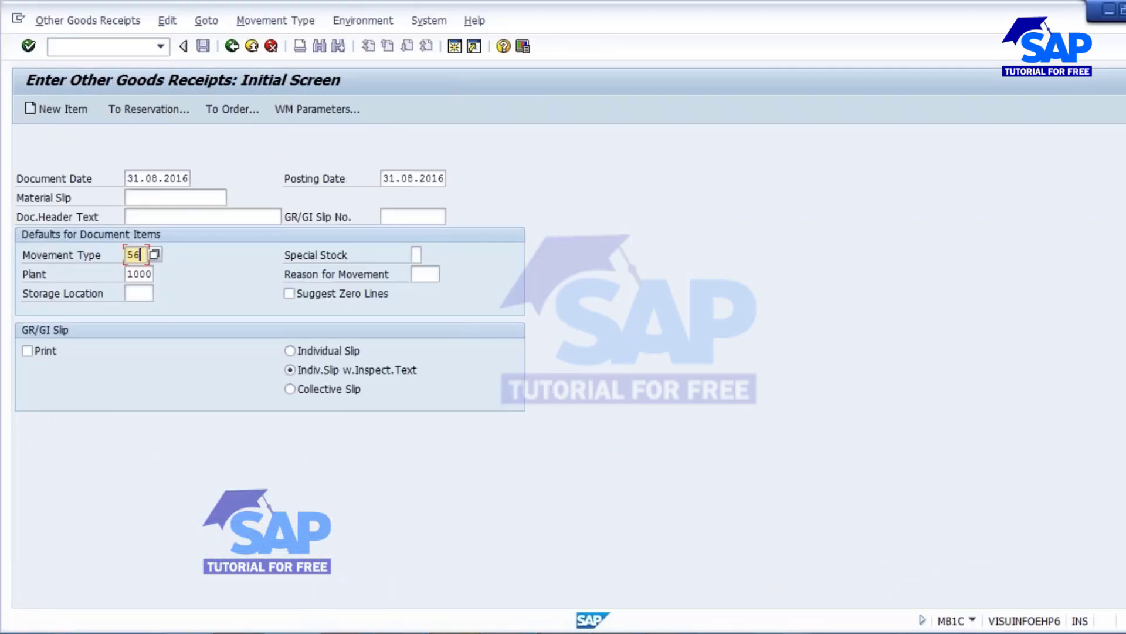
{"action": "left_click", "coordinate": [132, 293]}
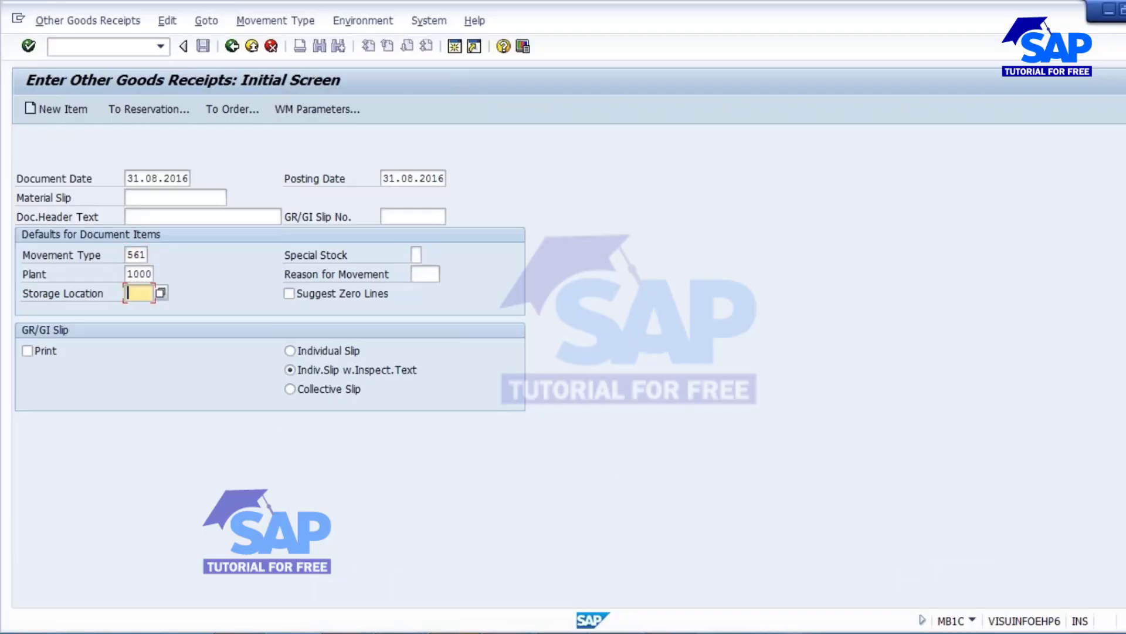
{"action": "left_click", "coordinate": [143, 310]}
{"action": "key", "text": "Return"}
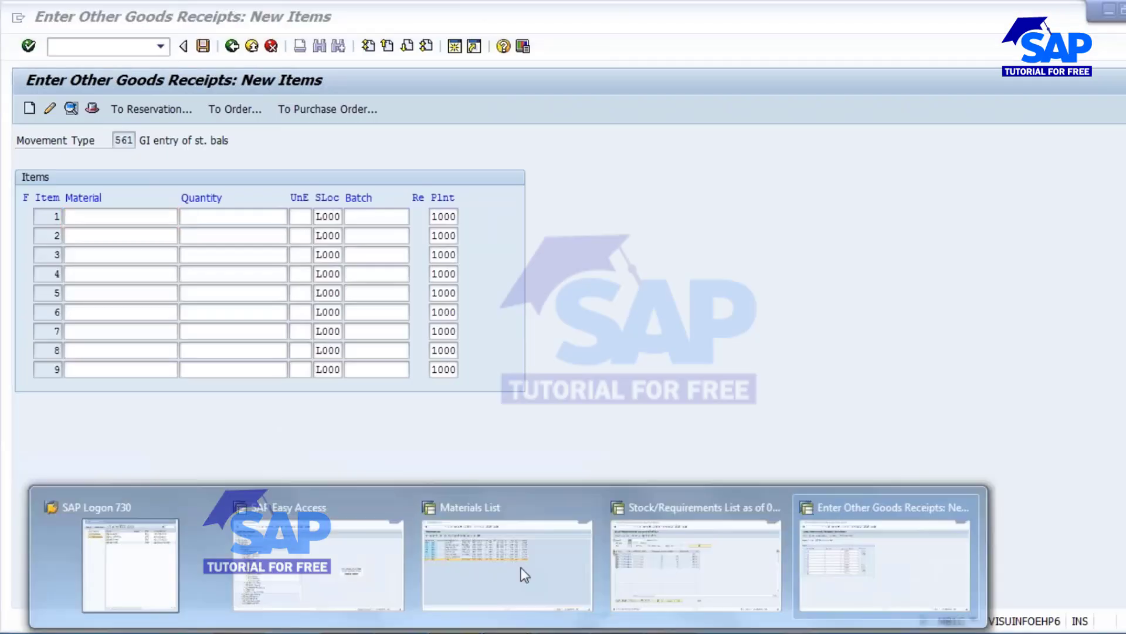
Rerun the materials list in the MM60 session without a material number restriction to look up the material number.
{"action": "left_click", "coordinate": [521, 573]}
{"action": "left_click", "coordinate": [231, 47]}
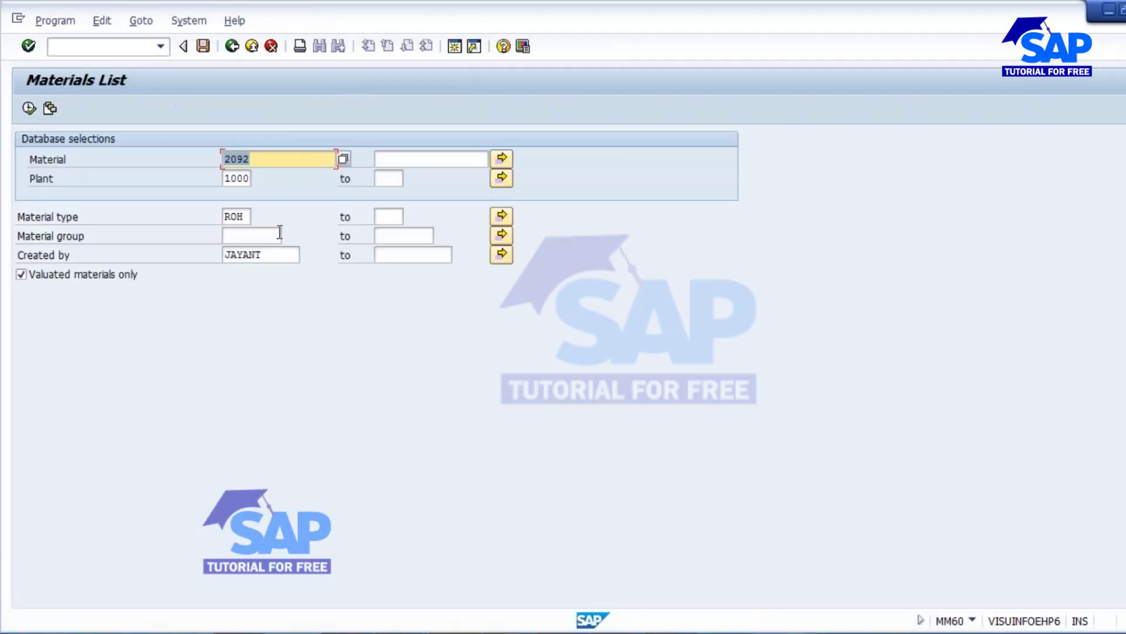
{"action": "key", "text": "Delete"}
{"action": "left_click", "coordinate": [28, 108]}
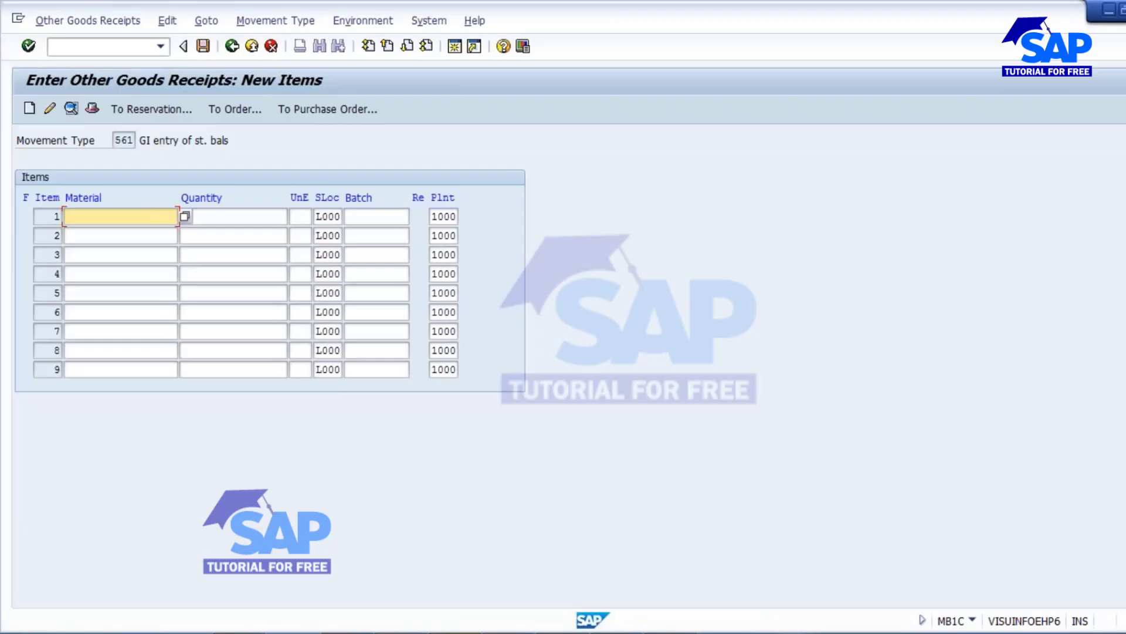
Enter material 2132 with a quantity of 300 as the first item of the goods receipt.
{"action": "type", "text": "2132"}
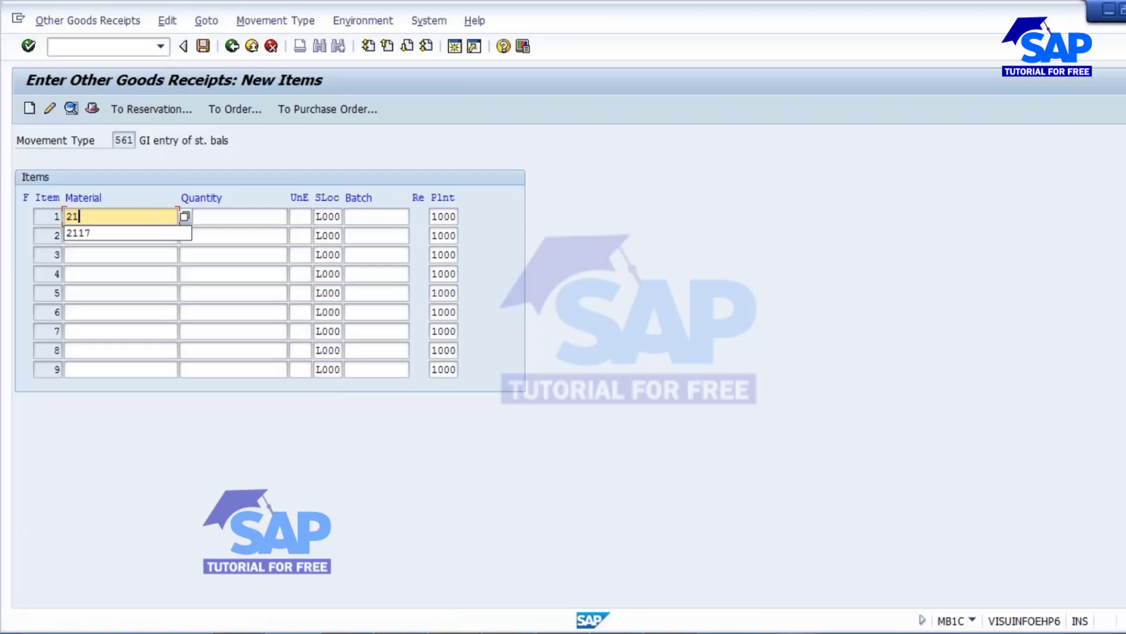
{"action": "key", "text": "Tab"}
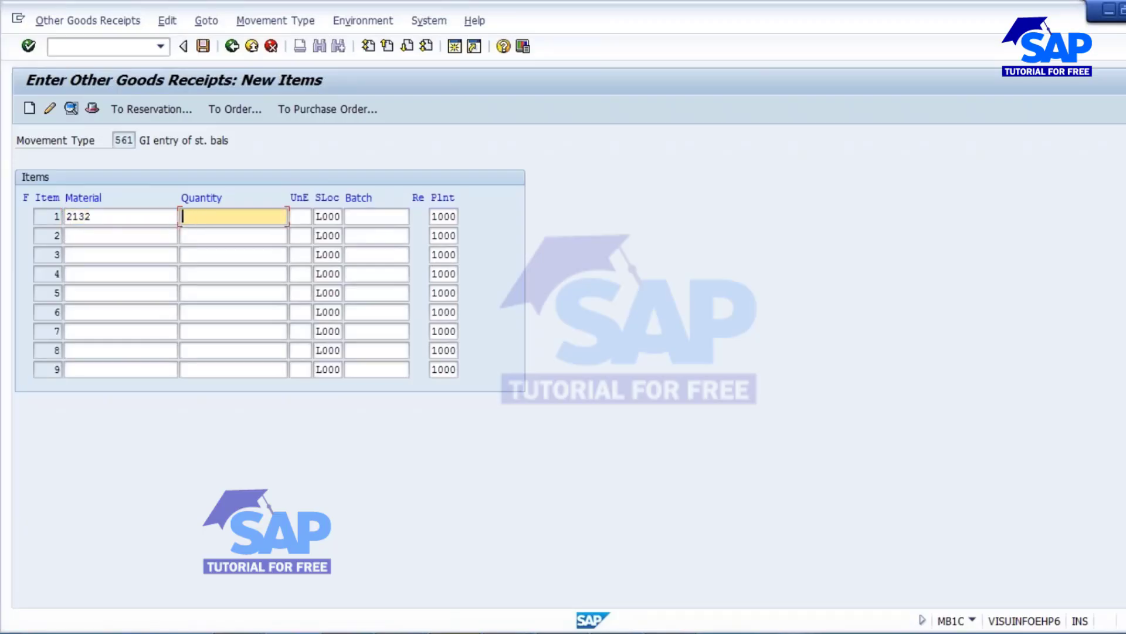
{"action": "type", "text": "300"}
{"action": "key", "text": "Return"}
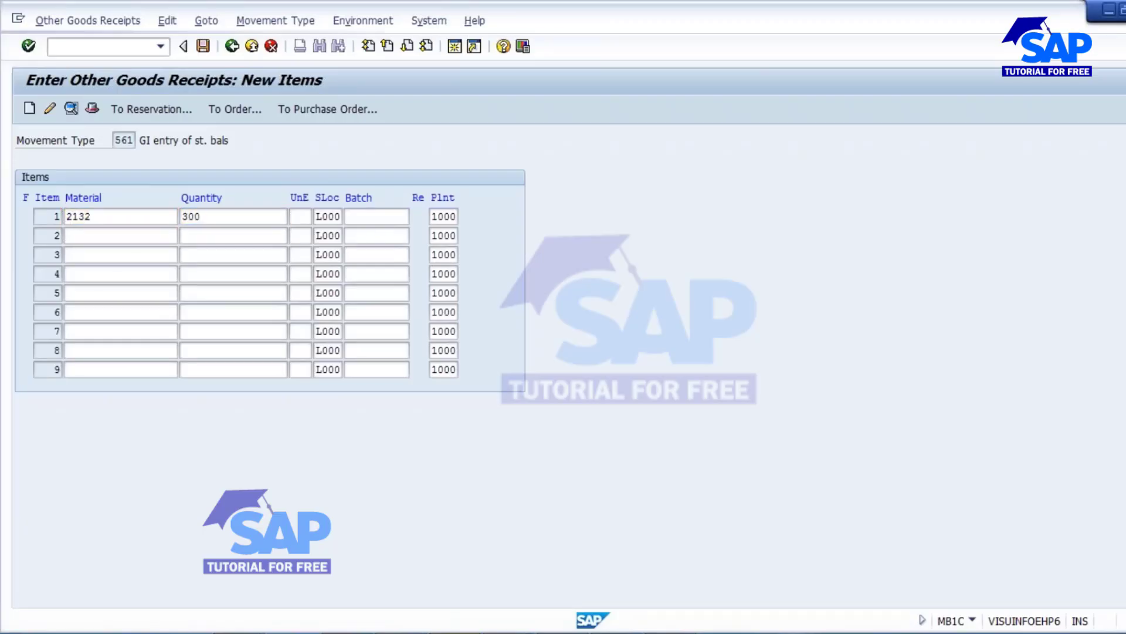
{"action": "left_click", "coordinate": [235, 321]}
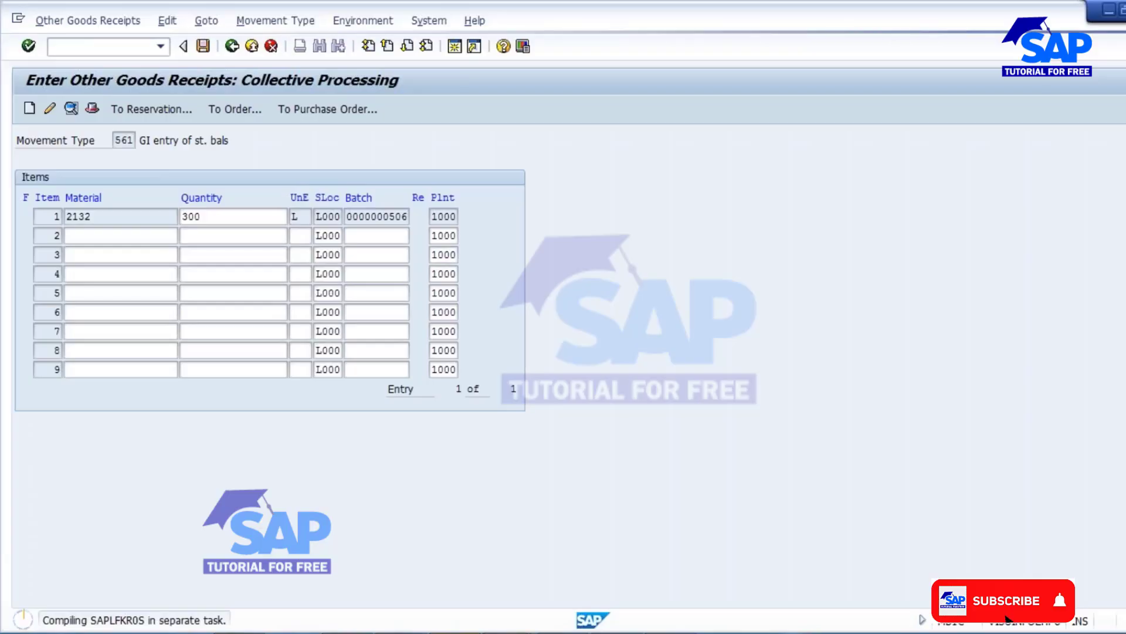
Return to the stock/requirements list session and refresh the list for material 2092.
{"action": "left_click", "coordinate": [507, 633]}
{"action": "left_click", "coordinate": [635, 543]}
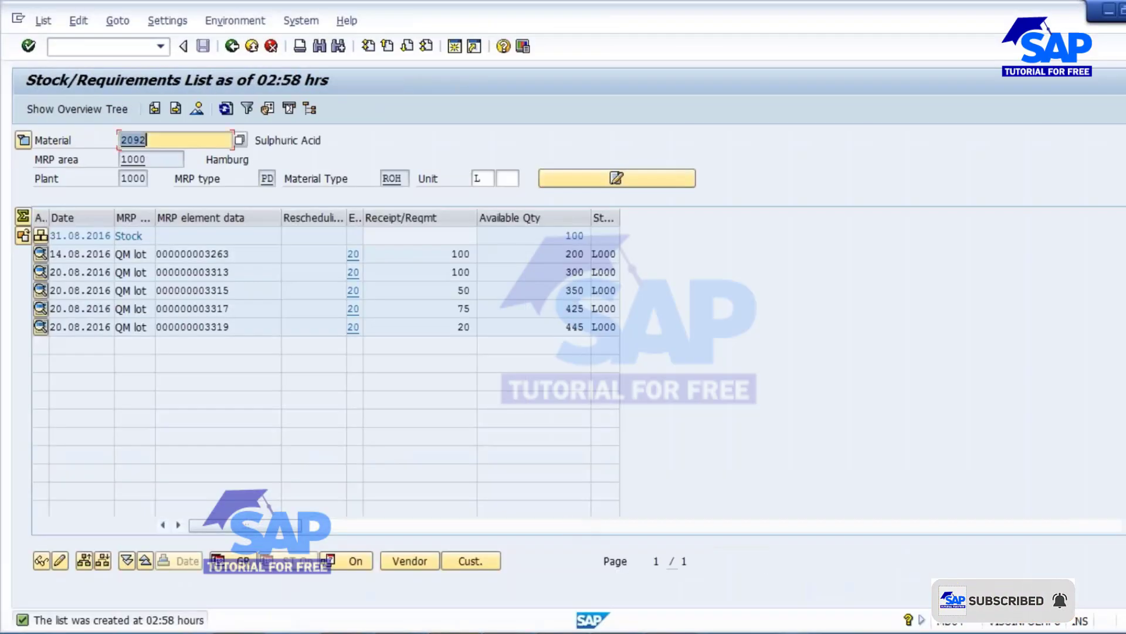
{"action": "left_click", "coordinate": [224, 110]}
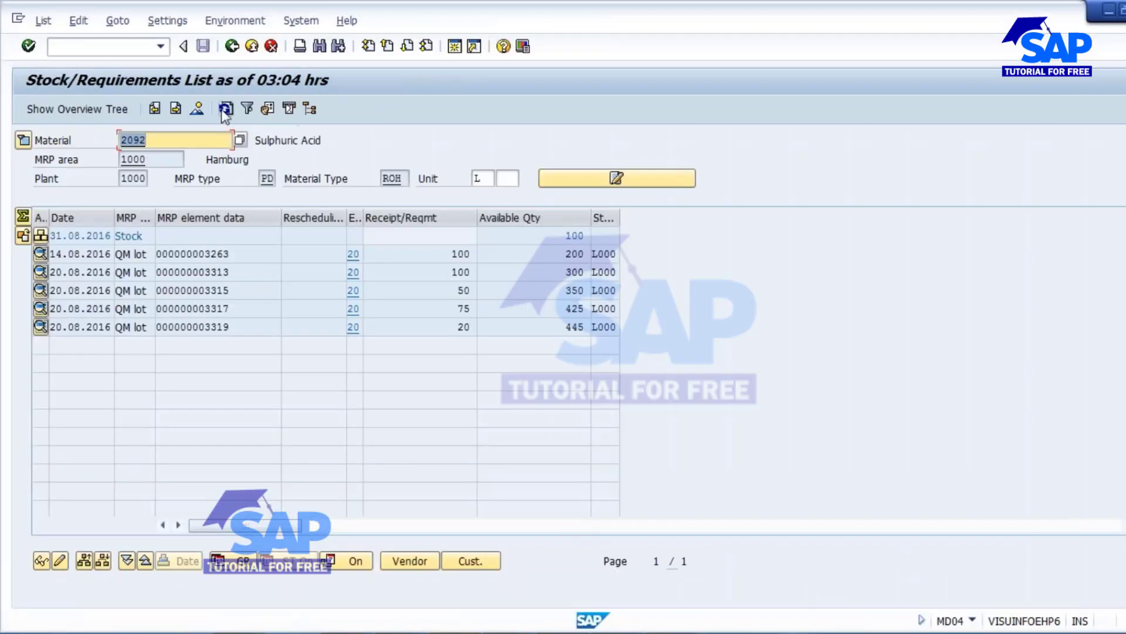
Check the goods receipt session and the materials list, and go back to the stock/requirements list.
{"action": "left_click", "coordinate": [516, 632]}
{"action": "left_click", "coordinate": [880, 560]}
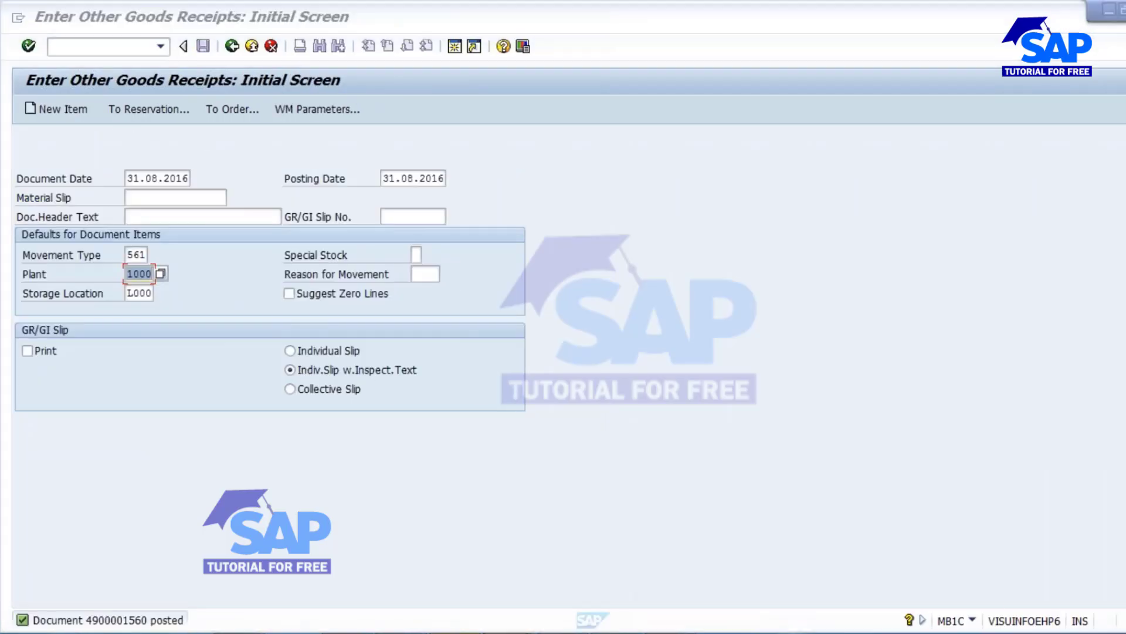
{"action": "left_click", "coordinate": [479, 495]}
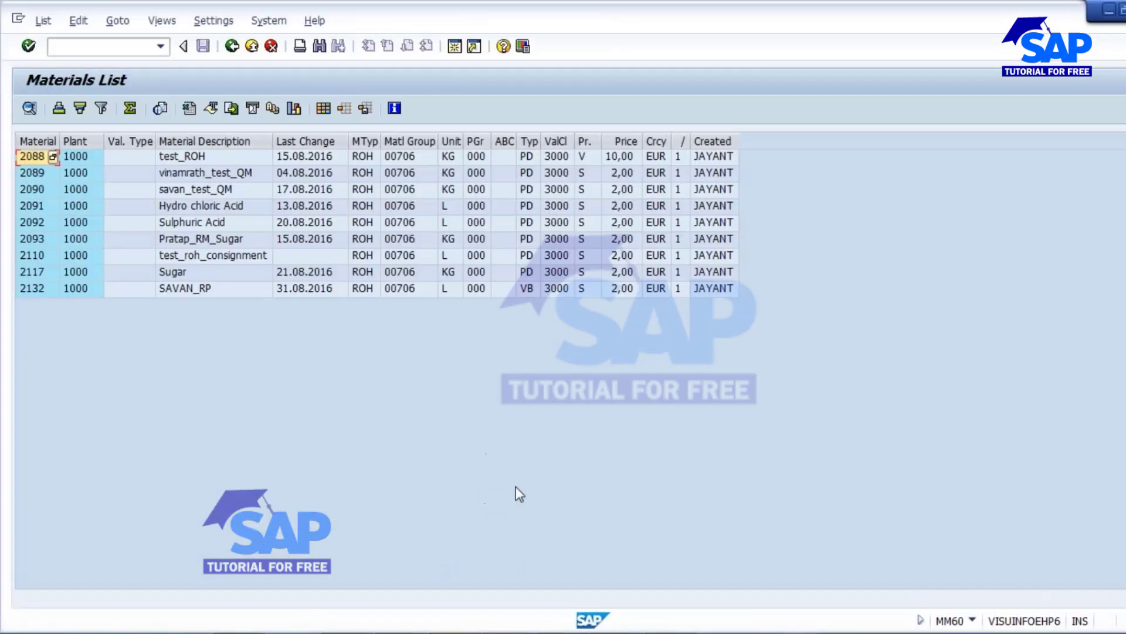
{"action": "left_click", "coordinate": [688, 547]}
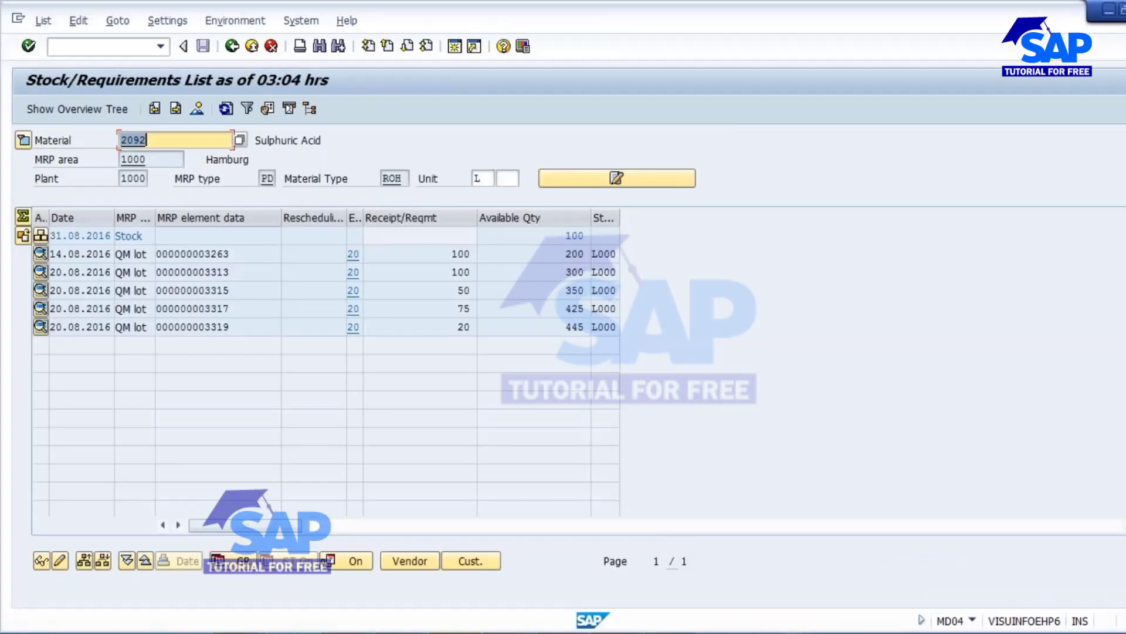
Display the stock/requirements list for material 2132 and check its available quantity against the reorder point in the header details.
{"action": "type", "text": "2132"}
{"action": "key", "text": "Return"}
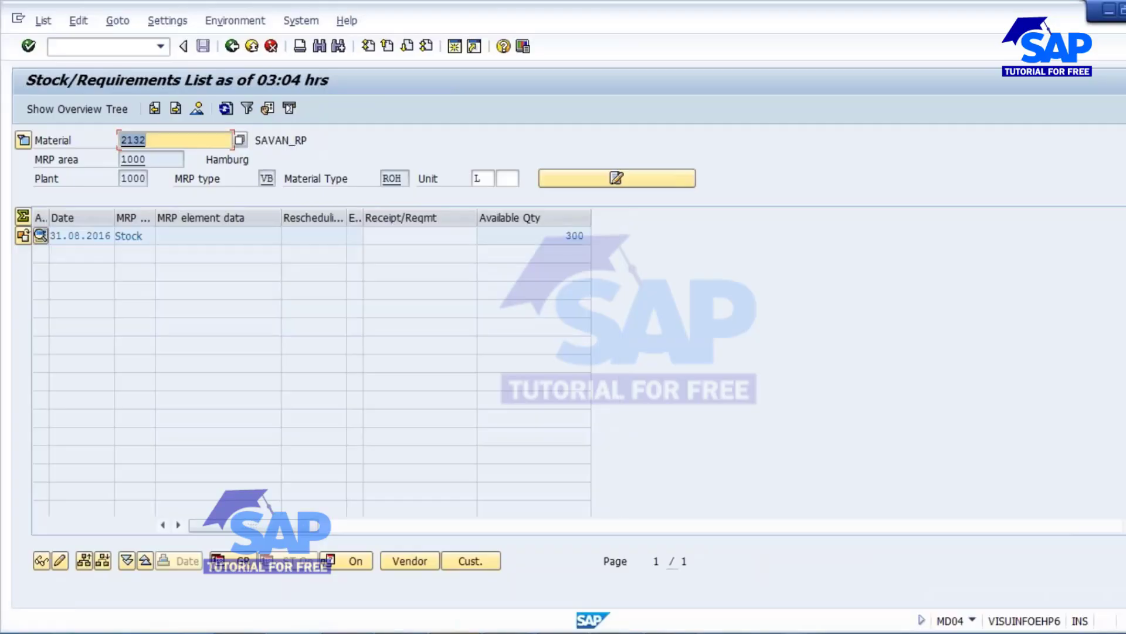
{"action": "left_click", "coordinate": [554, 236]}
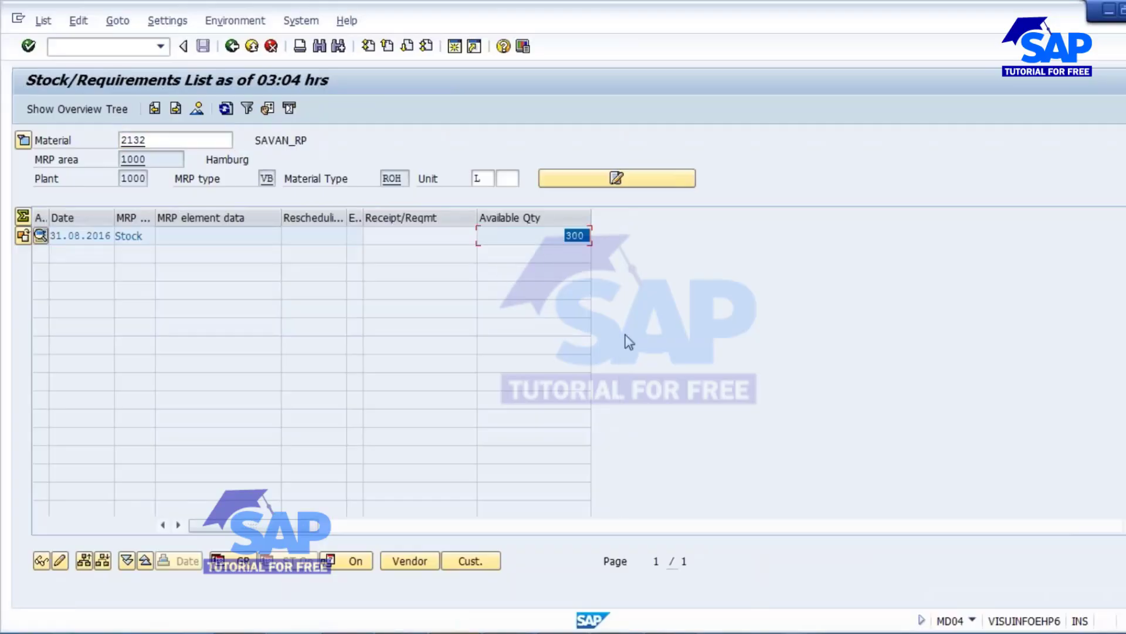
{"action": "left_click", "coordinate": [22, 140]}
{"action": "left_click", "coordinate": [452, 237]}
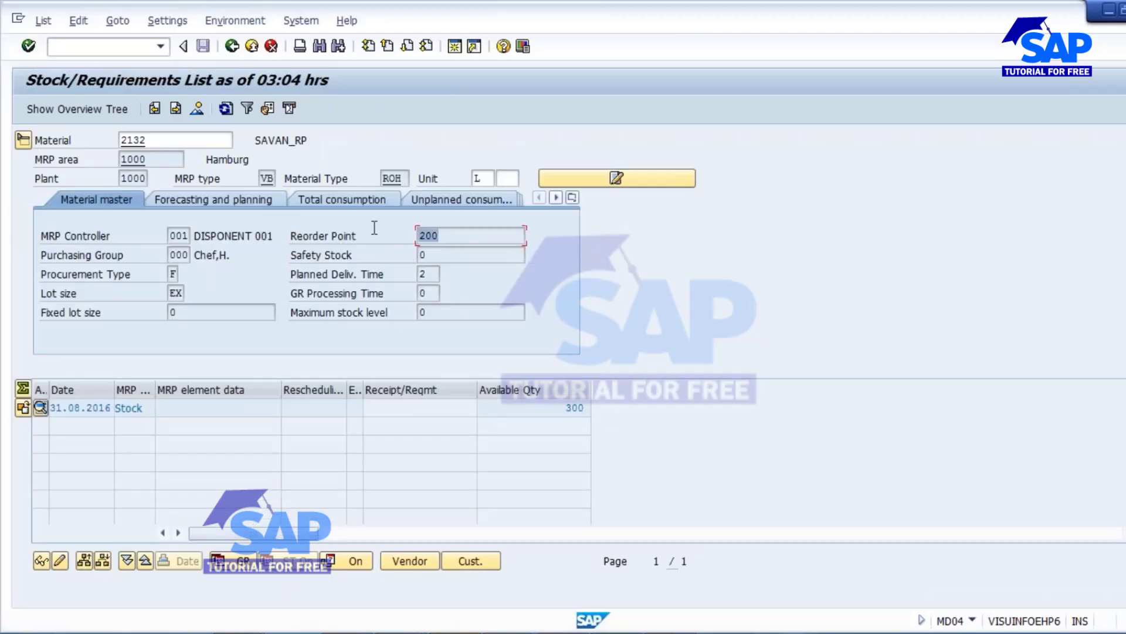
{"action": "left_click", "coordinate": [25, 144]}
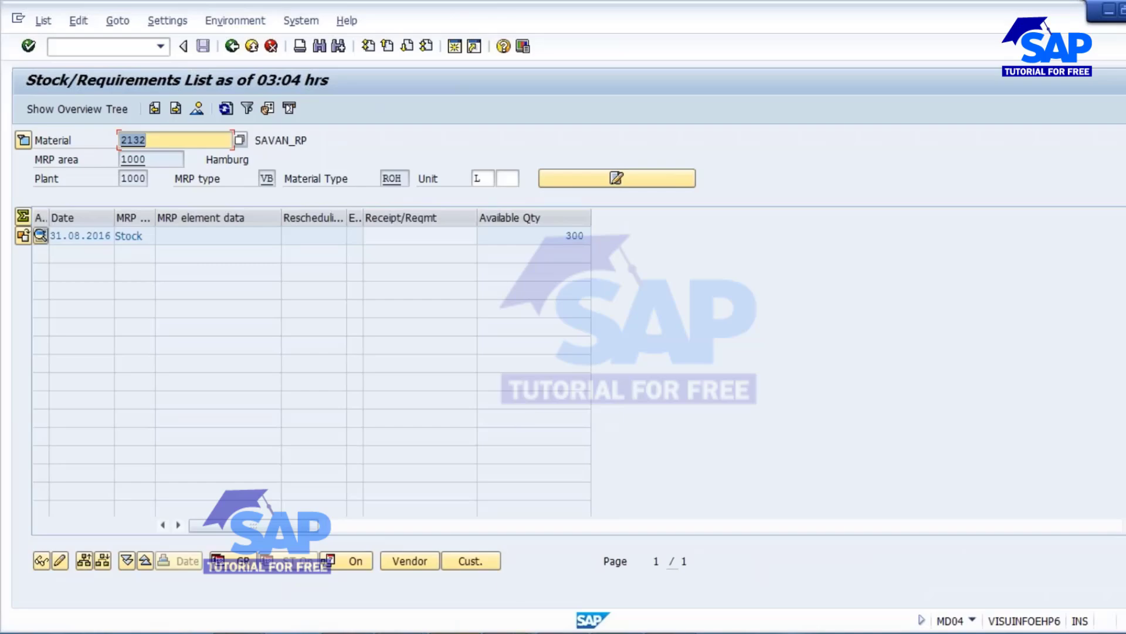
Switch to the goods receipt session and run single-item, multi-level planning (MD02) for material 2132 in plant 1000 with processing key NETCH.
{"action": "left_click", "coordinate": [509, 632]}
{"action": "left_click", "coordinate": [863, 551]}
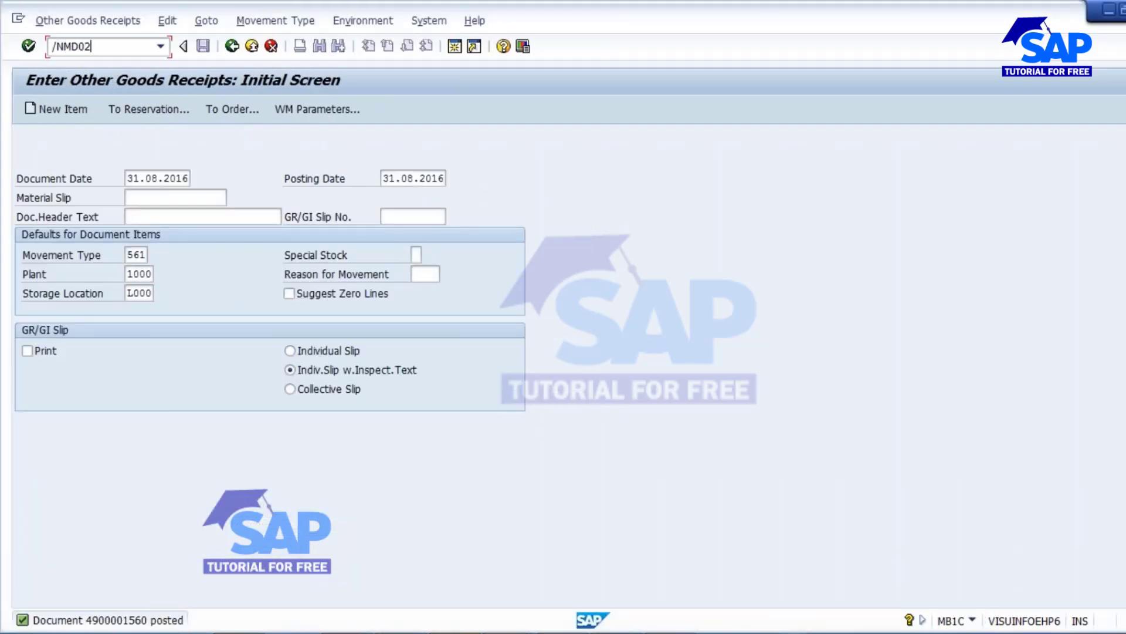
{"action": "key", "text": "Return"}
{"action": "key", "text": "Return"}
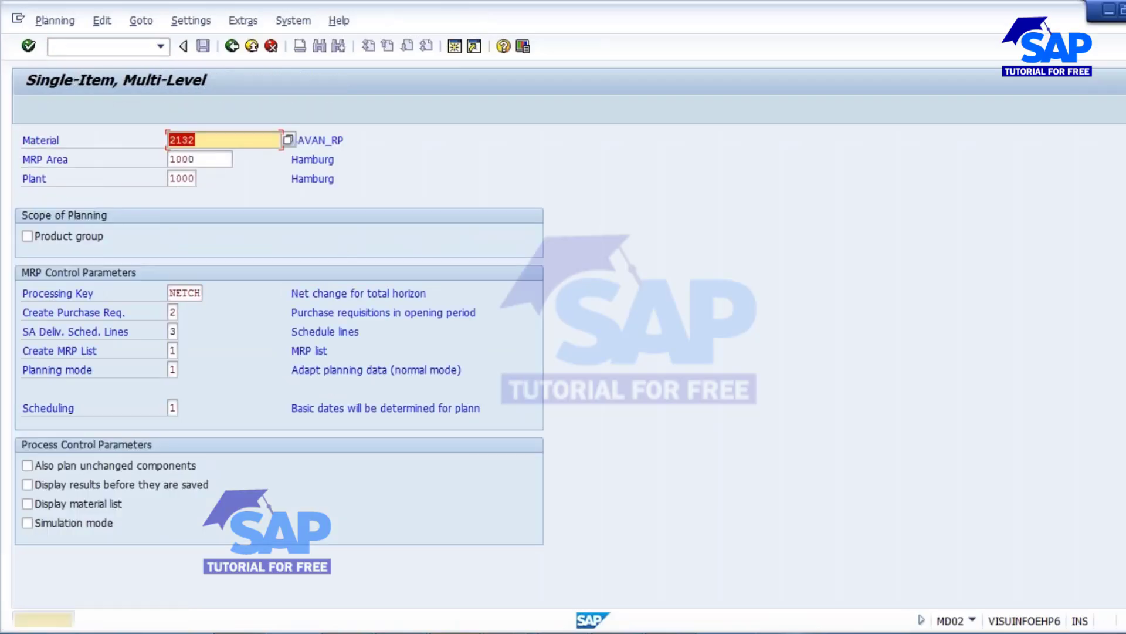
{"action": "key", "text": "Return"}
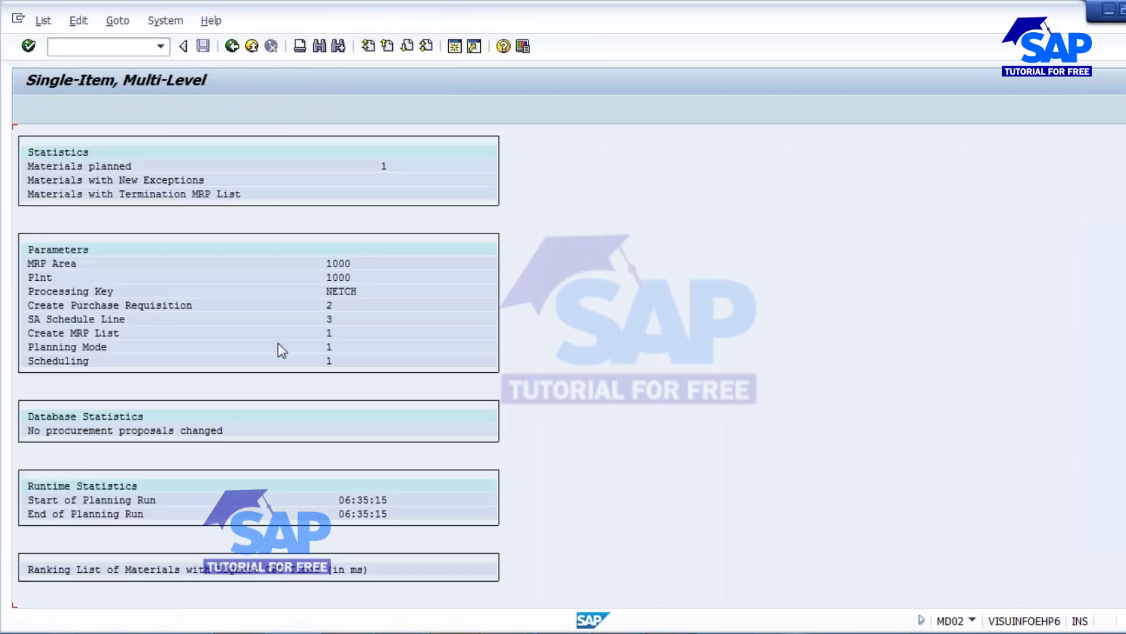
Return to the stock/requirements list, refresh it, and compare the available quantity of material 2132 with its reorder point.
{"action": "mouse_move", "coordinate": [561, 578]}
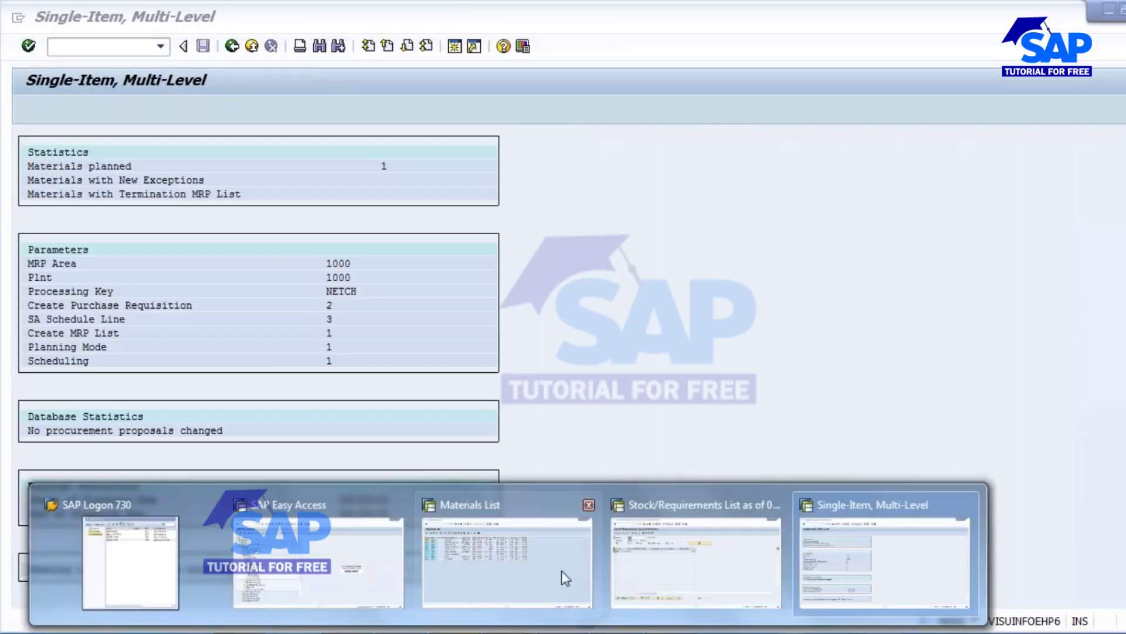
{"action": "left_click", "coordinate": [692, 542]}
{"action": "left_click", "coordinate": [226, 109]}
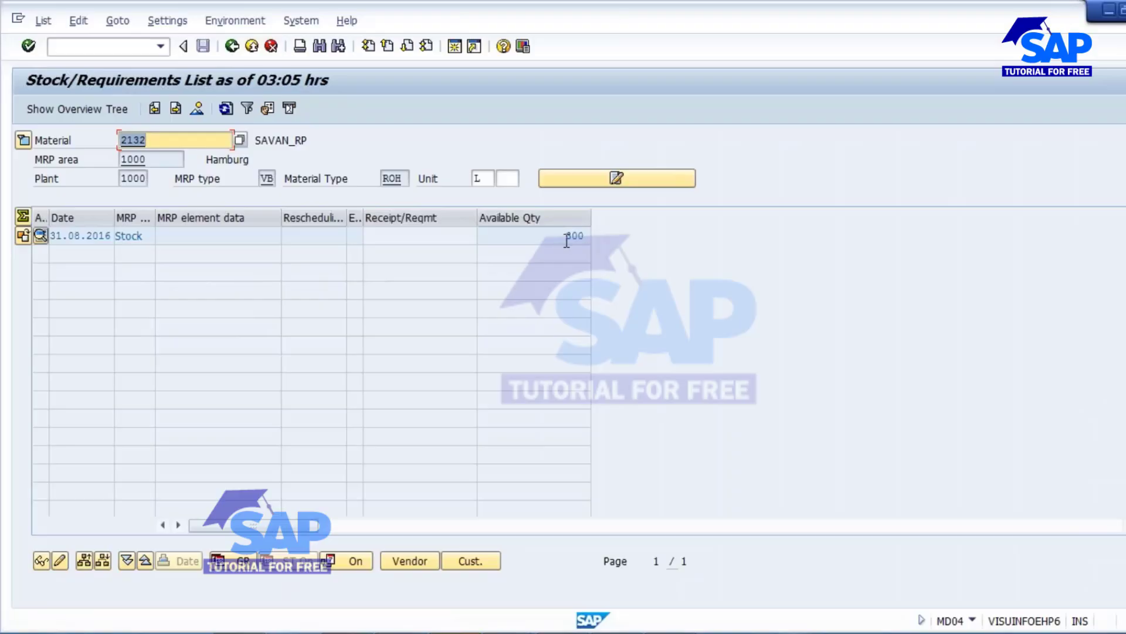
{"action": "left_click_drag", "start_coordinate": [565, 240], "coordinate": [613, 240]}
{"action": "left_click", "coordinate": [23, 140]}
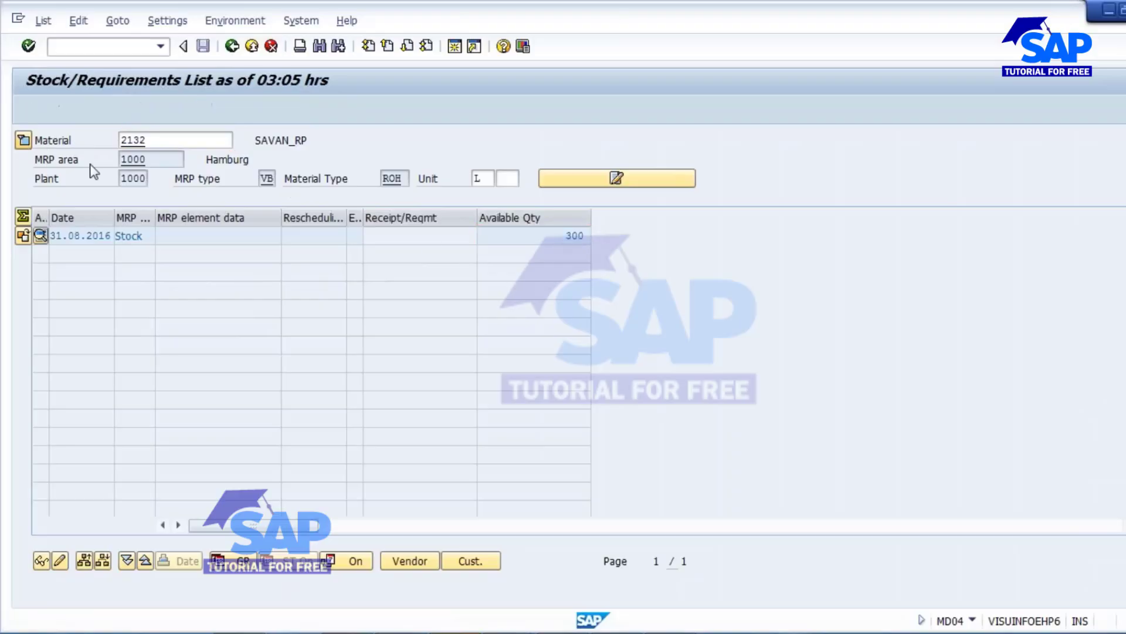
{"action": "left_click", "coordinate": [452, 235]}
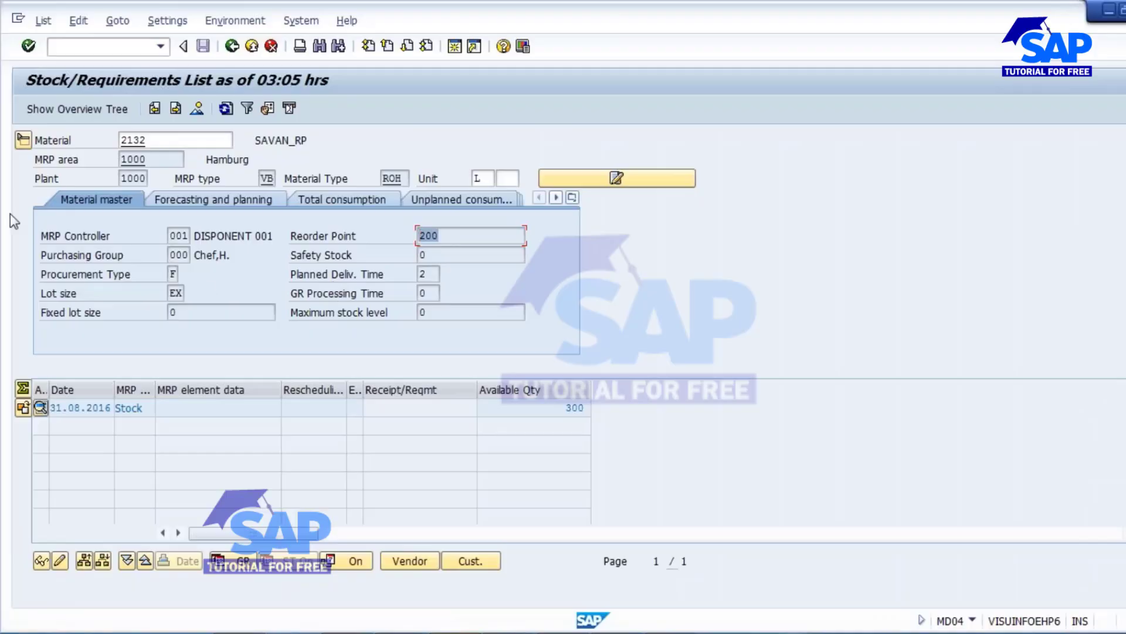
{"action": "left_click", "coordinate": [23, 140]}
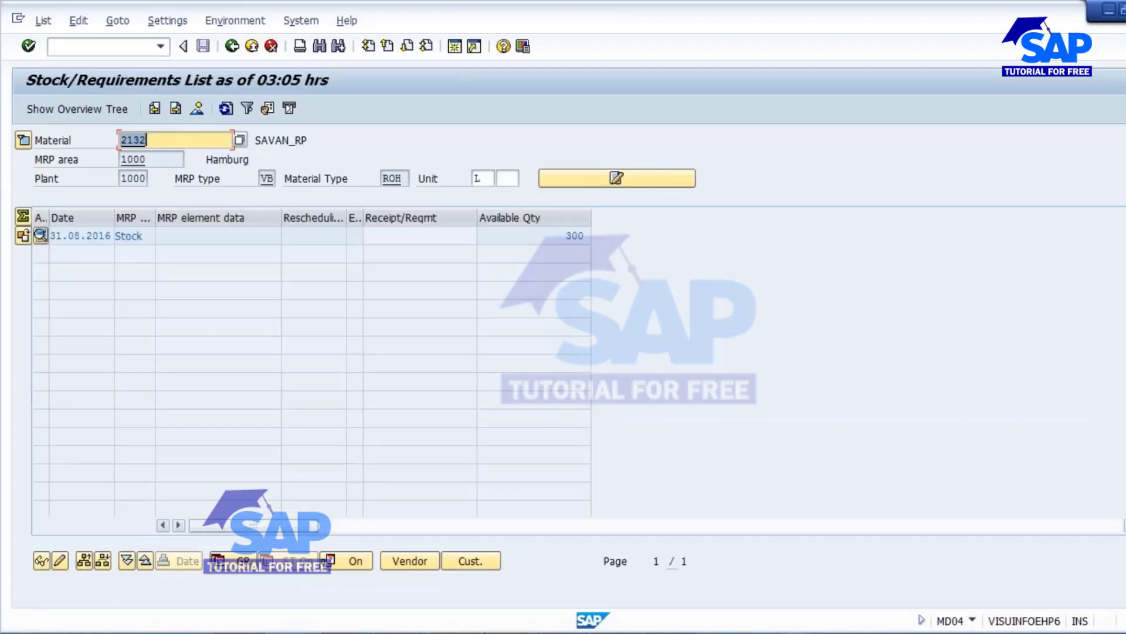
In the planning run session, open the stock overview (MMBE) for material 2132 in plant 1000 without a storage location restriction and select its batch.
{"action": "key", "text": "alt+Tab"}
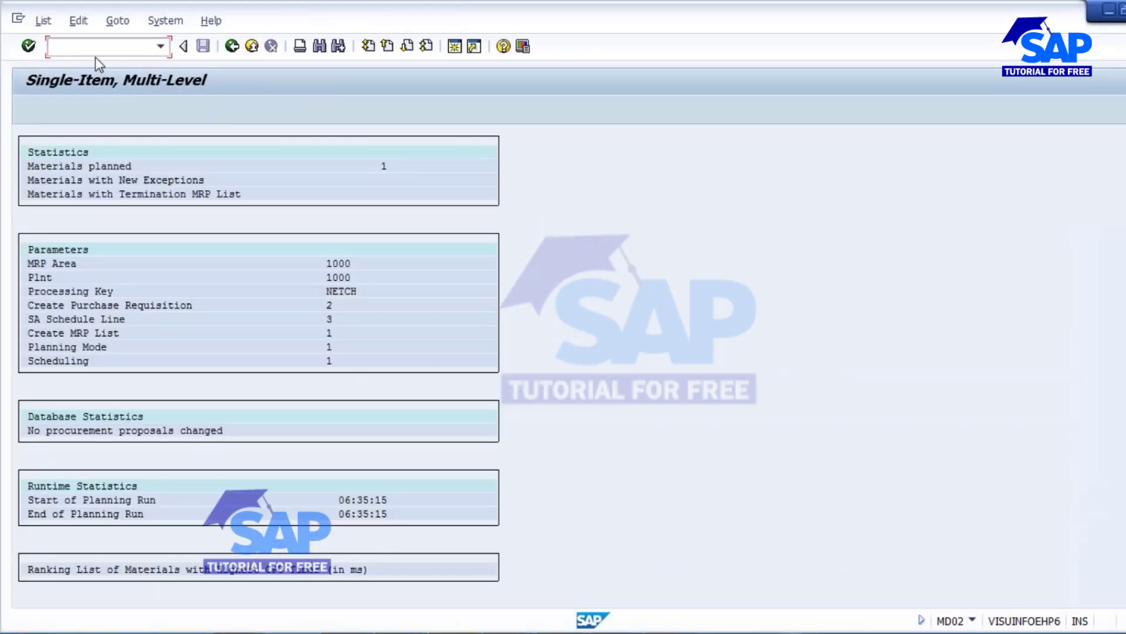
{"action": "type", "text": "/NMMBE"}
{"action": "key", "text": "Return"}
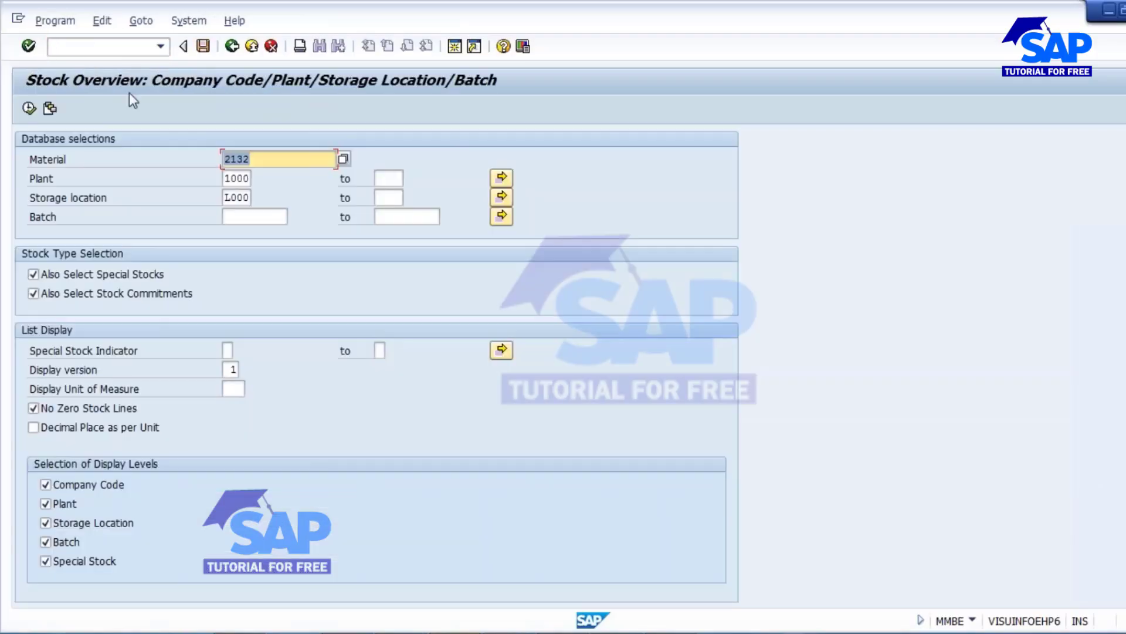
{"action": "double_click", "coordinate": [236, 197]}
{"action": "key", "text": "Delete"}
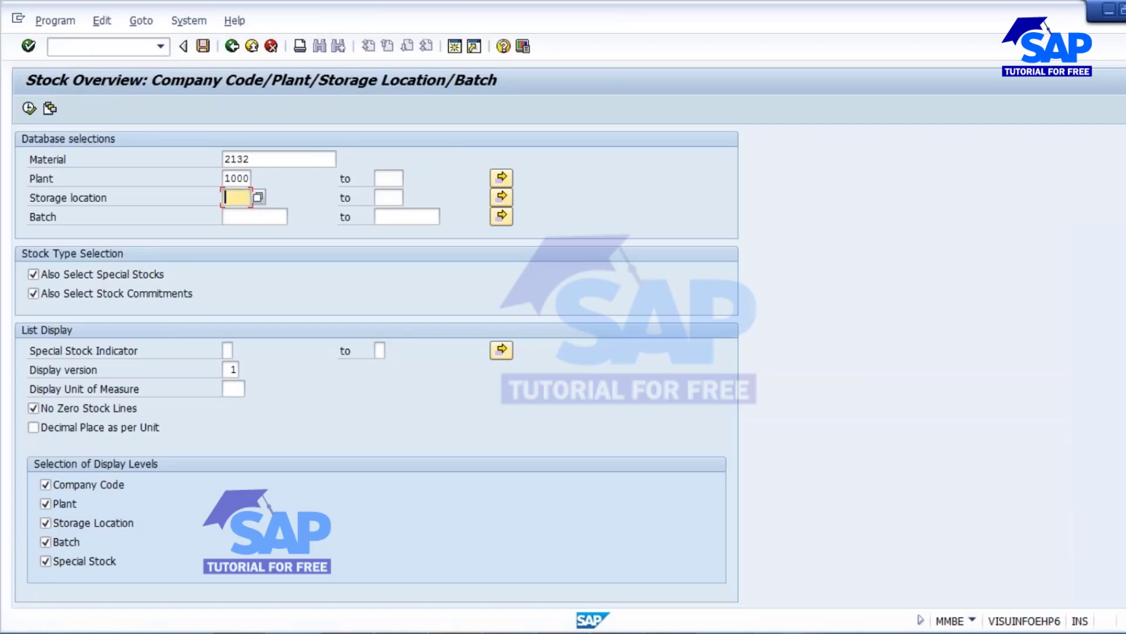
{"action": "left_click", "coordinate": [29, 109]}
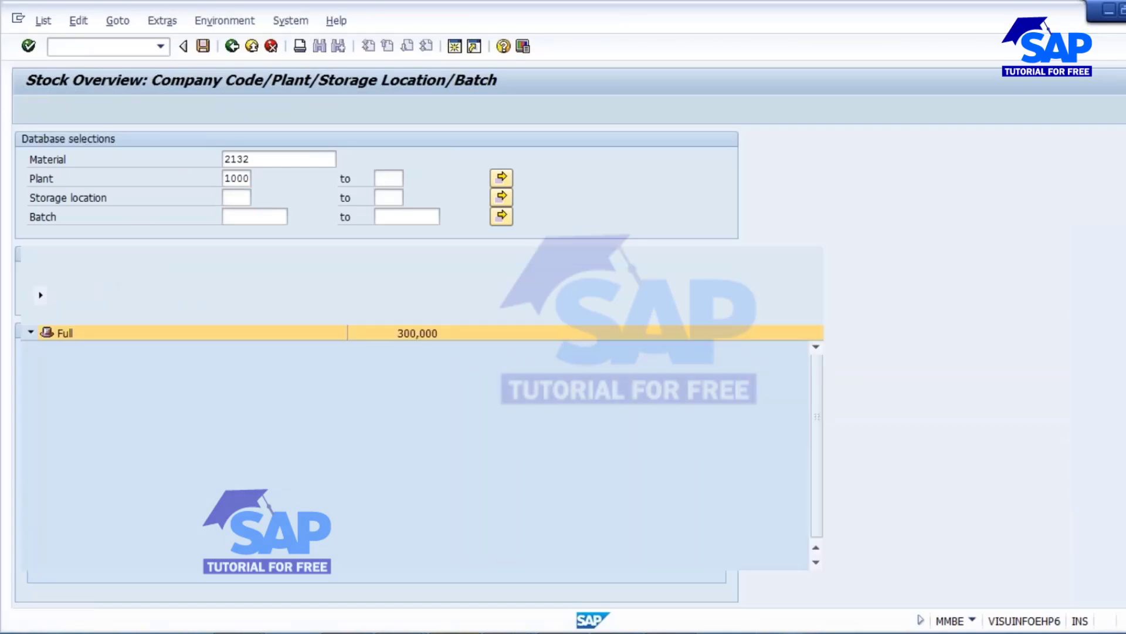
{"action": "left_click", "coordinate": [165, 397]}
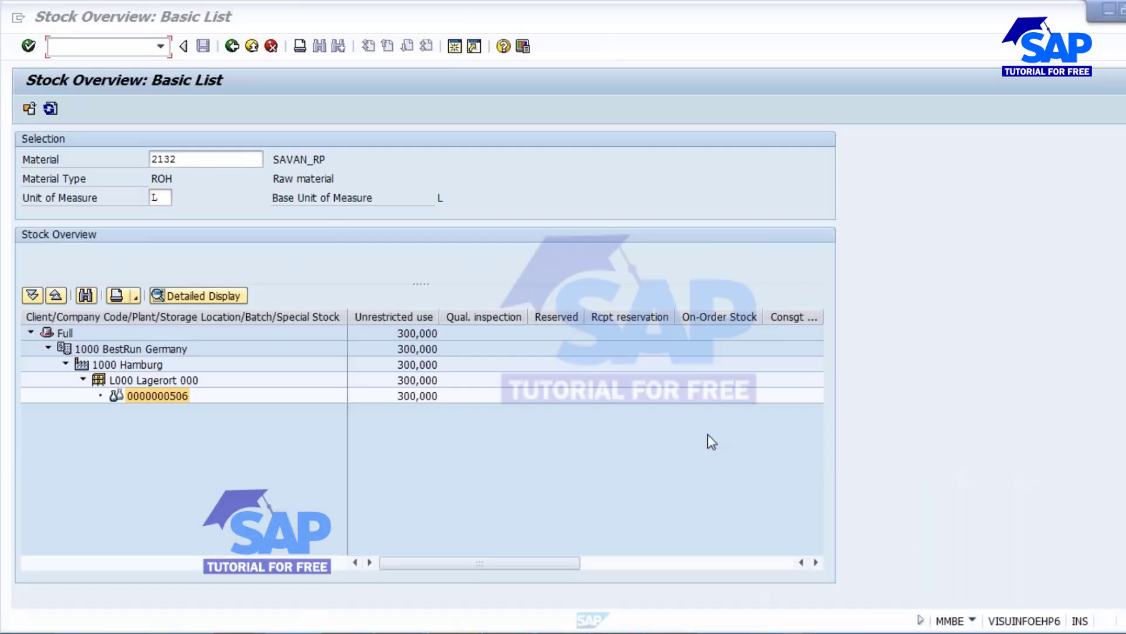
{"action": "key", "text": "super+d"}
{"action": "right_click", "coordinate": [702, 261]}
{"action": "left_click", "coordinate": [772, 311]}
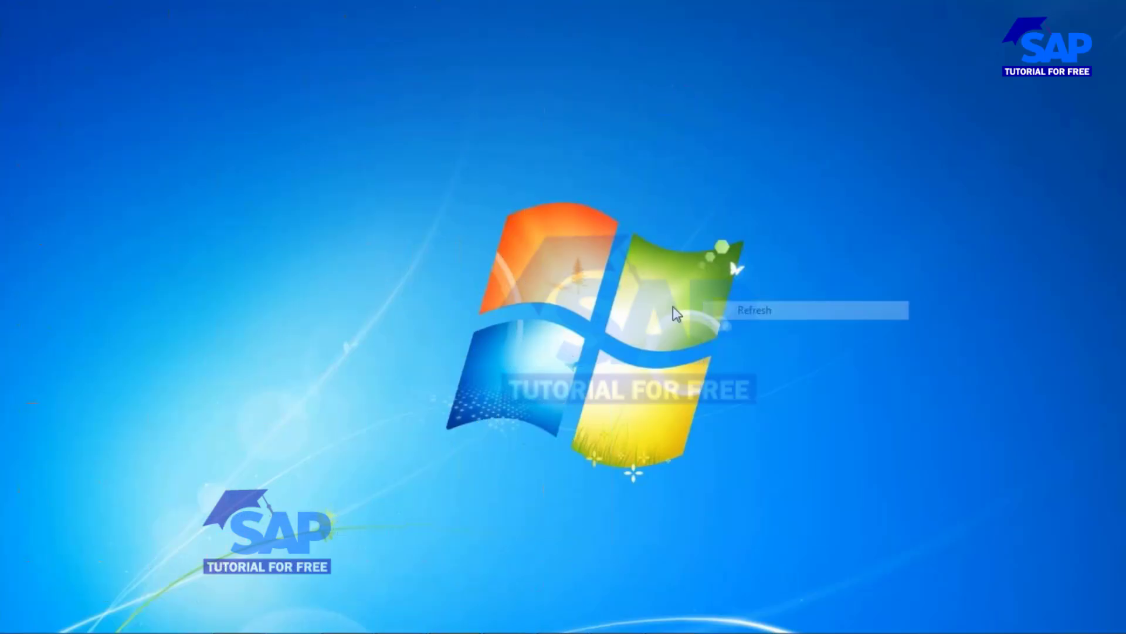
{"action": "right_click", "coordinate": [674, 306]}
{"action": "left_click", "coordinate": [728, 355]}
{"action": "right_click", "coordinate": [692, 322]}
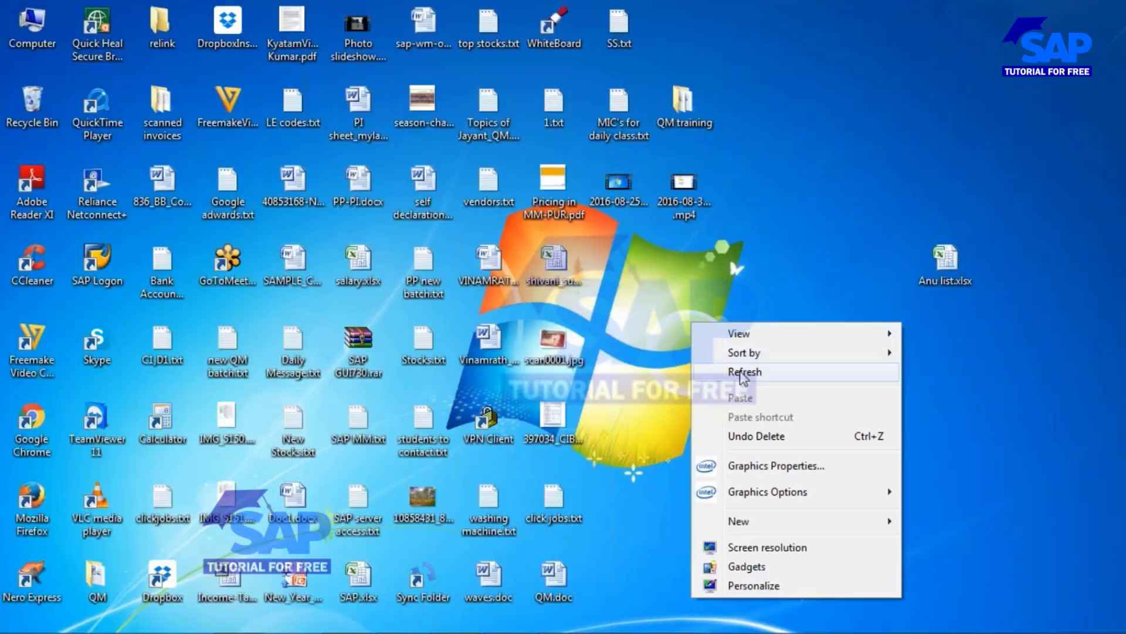
{"action": "left_click", "coordinate": [743, 375]}
Start a goods issue (MB1A) in the fifth SAP session with movement type 201, plant 1000 and storage location L000.
{"action": "mouse_move", "coordinate": [635, 583]}
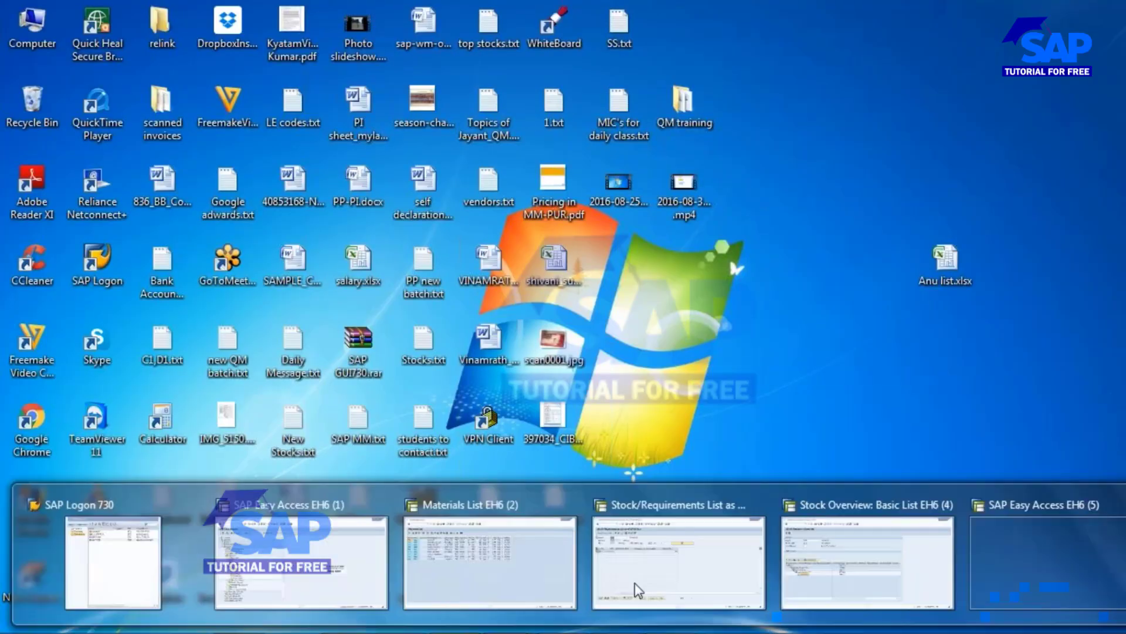
{"action": "left_click", "coordinate": [1057, 541]}
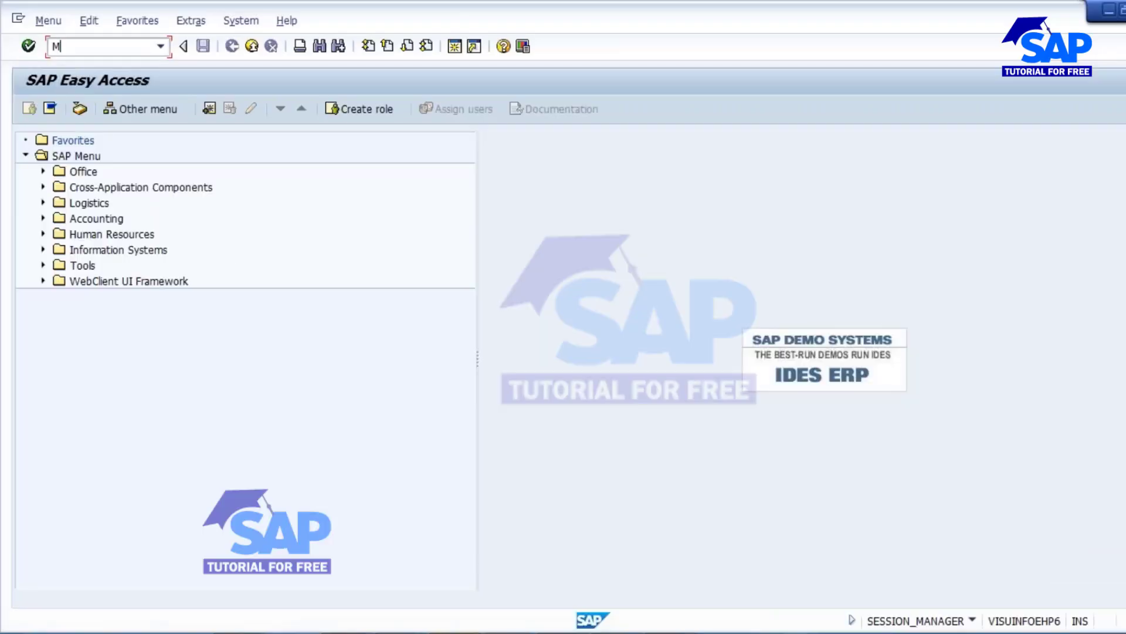
{"action": "type", "text": "MB1A"}
{"action": "key", "text": "Return"}
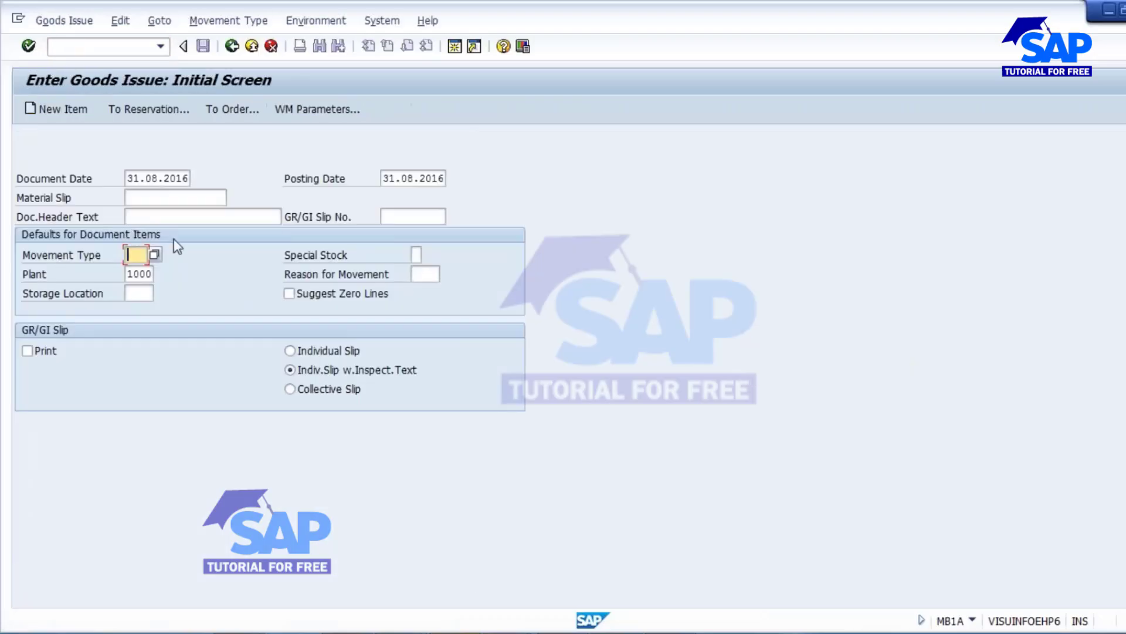
{"action": "type", "text": "201"}
{"action": "left_click", "coordinate": [141, 293]}
{"action": "left_click", "coordinate": [164, 311]}
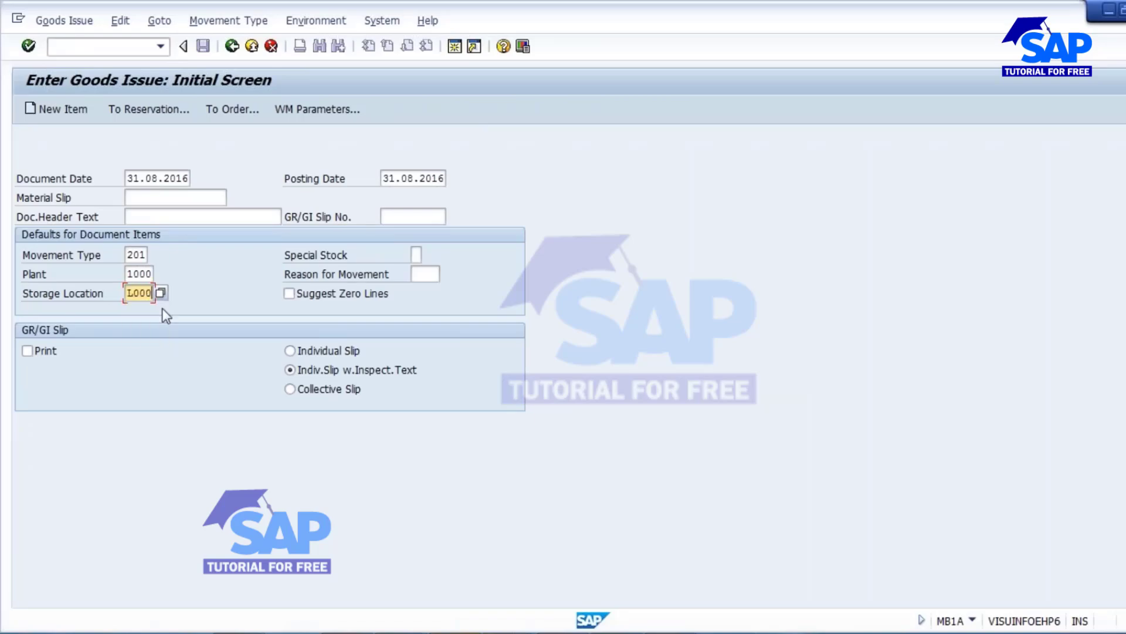
{"action": "key", "text": "Return"}
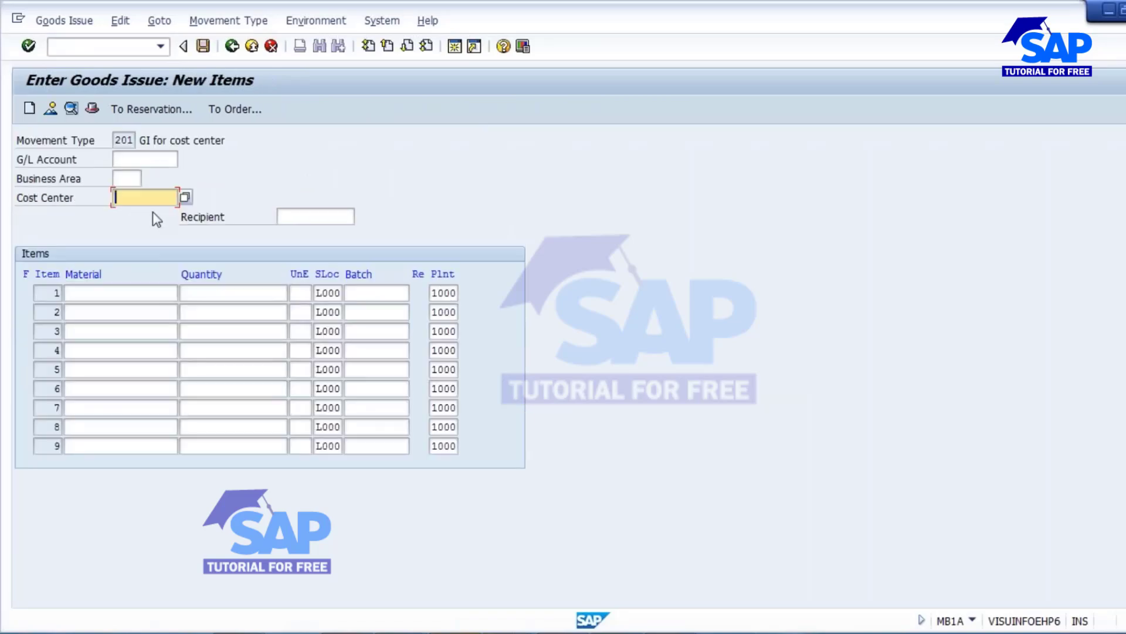
Enter cost center 1000 and material 2132 with a quantity of 150 as the first item of the goods issue.
{"action": "left_click", "coordinate": [140, 197]}
{"action": "left_click", "coordinate": [135, 215]}
{"action": "left_click", "coordinate": [107, 295]}
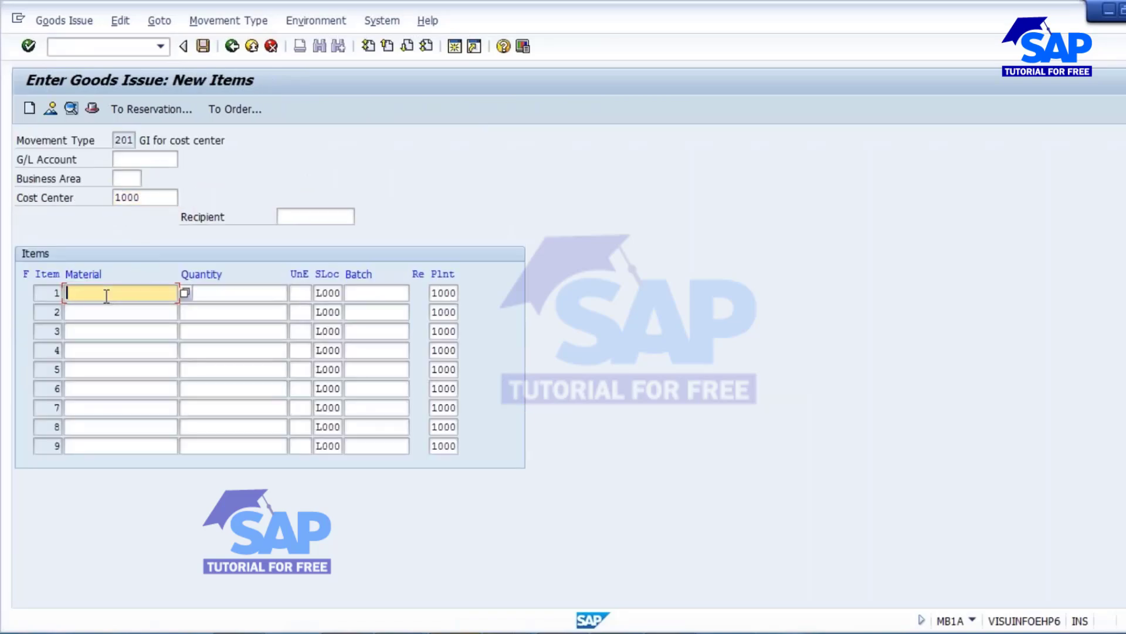
{"action": "type", "text": "2132"}
{"action": "key", "text": "Tab"}
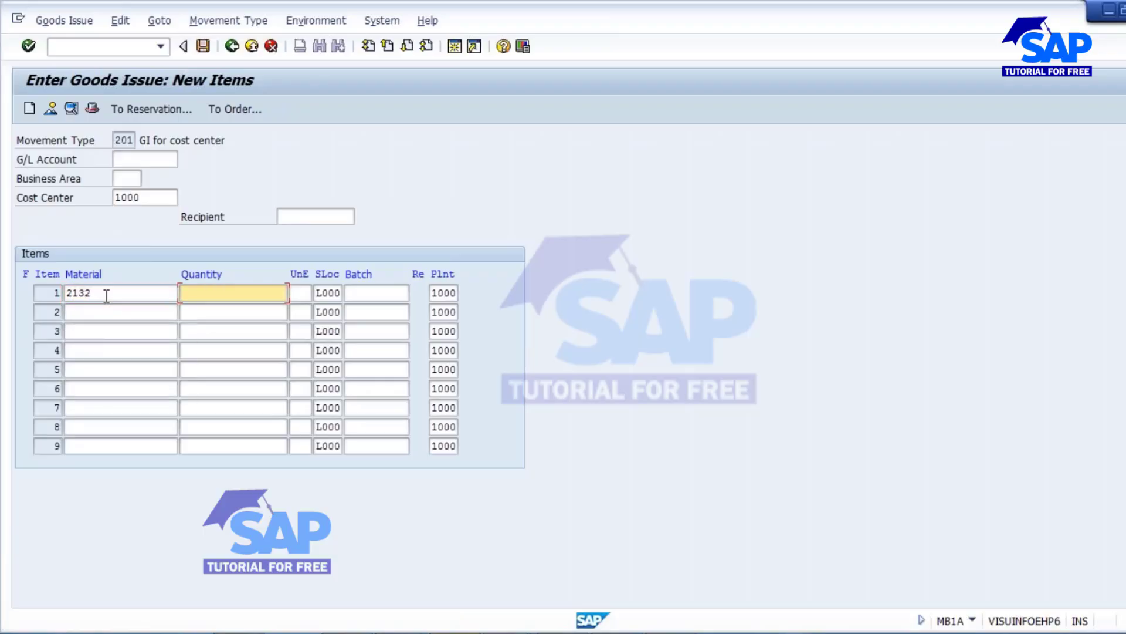
{"action": "type", "text": "150"}
{"action": "key", "text": "alt+Tab"}
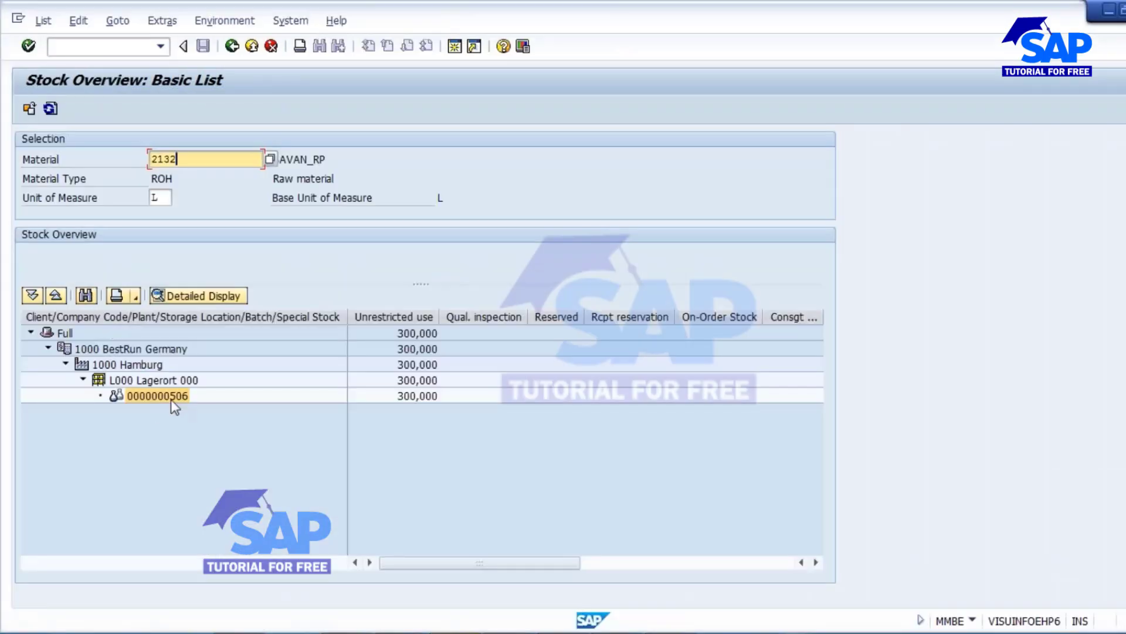
{"action": "left_click", "coordinate": [170, 401]}
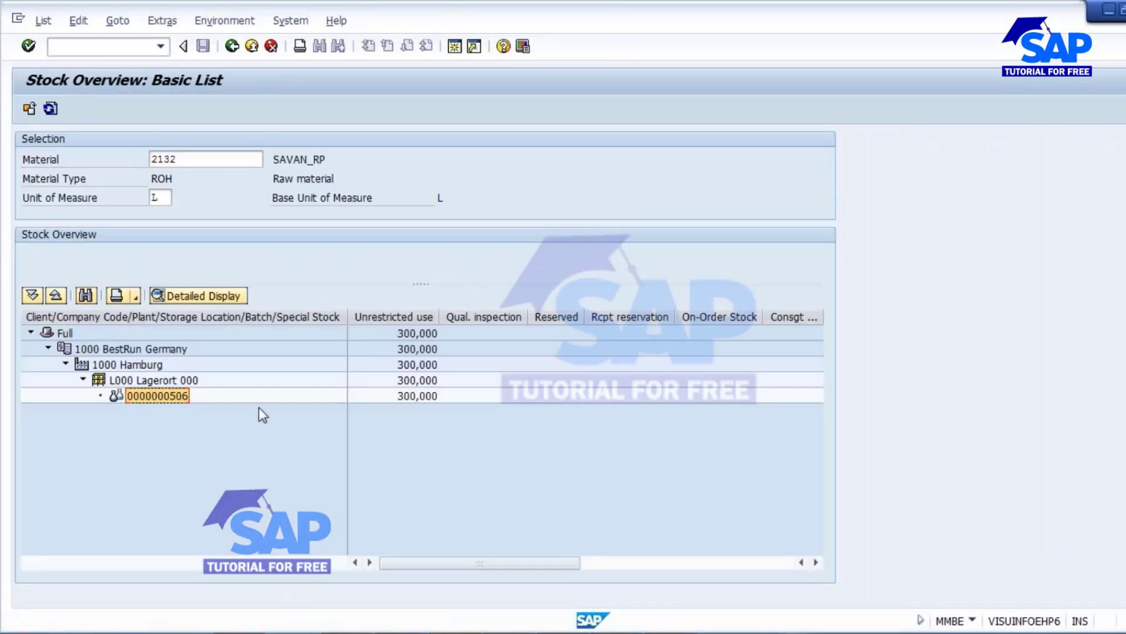
{"action": "key", "text": "alt+Tab"}
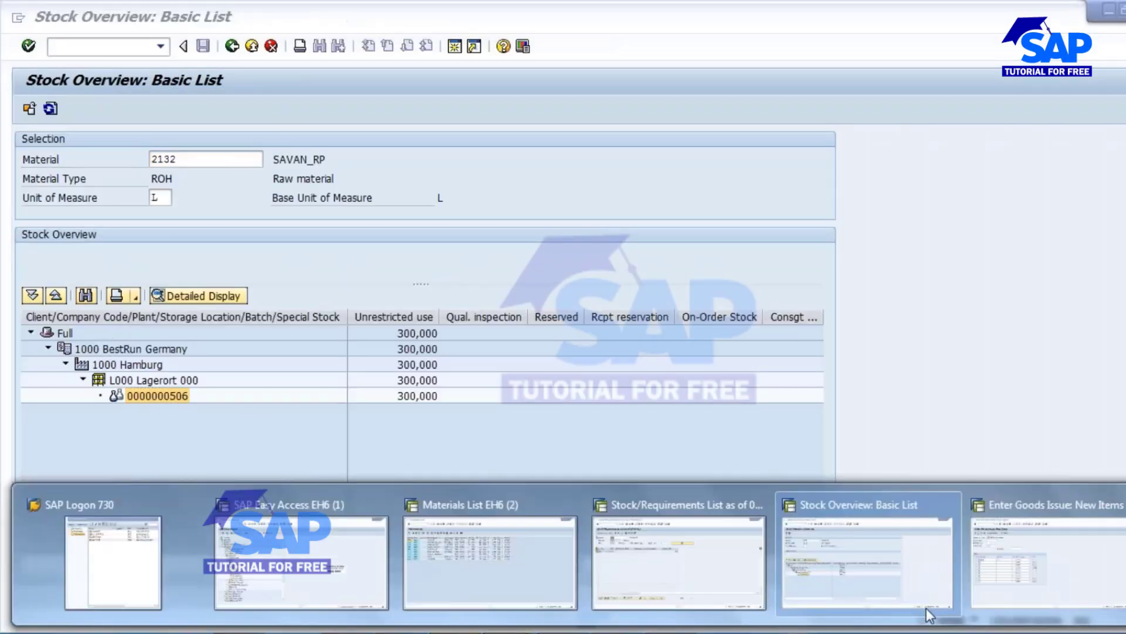
{"action": "left_click", "coordinate": [363, 296]}
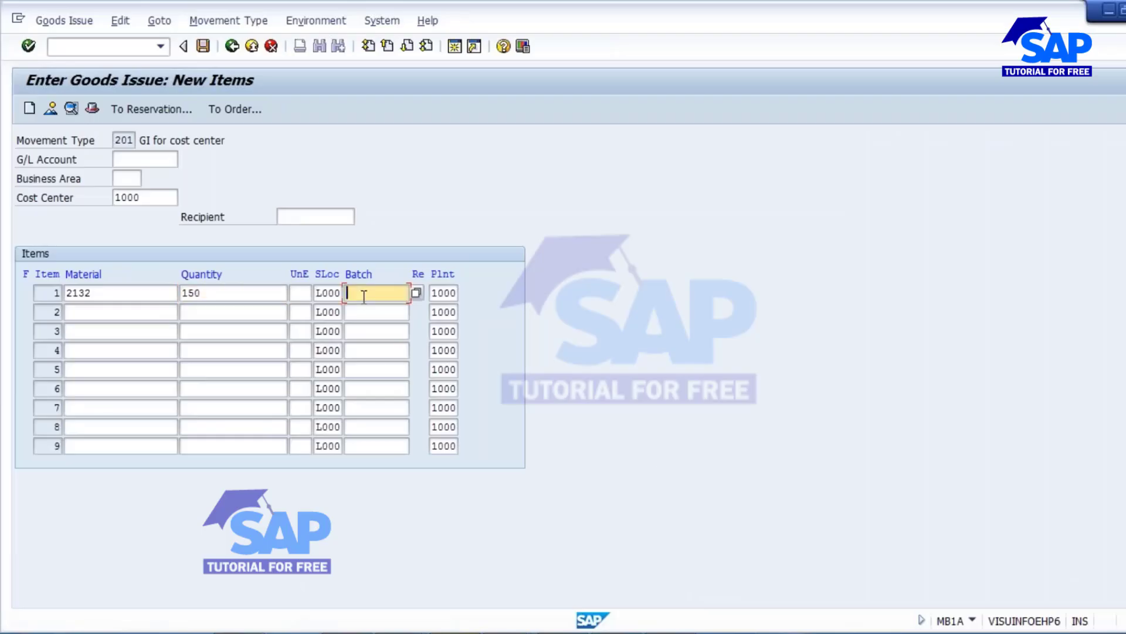
{"action": "key", "text": "ctrl+v"}
{"action": "key", "text": "Return"}
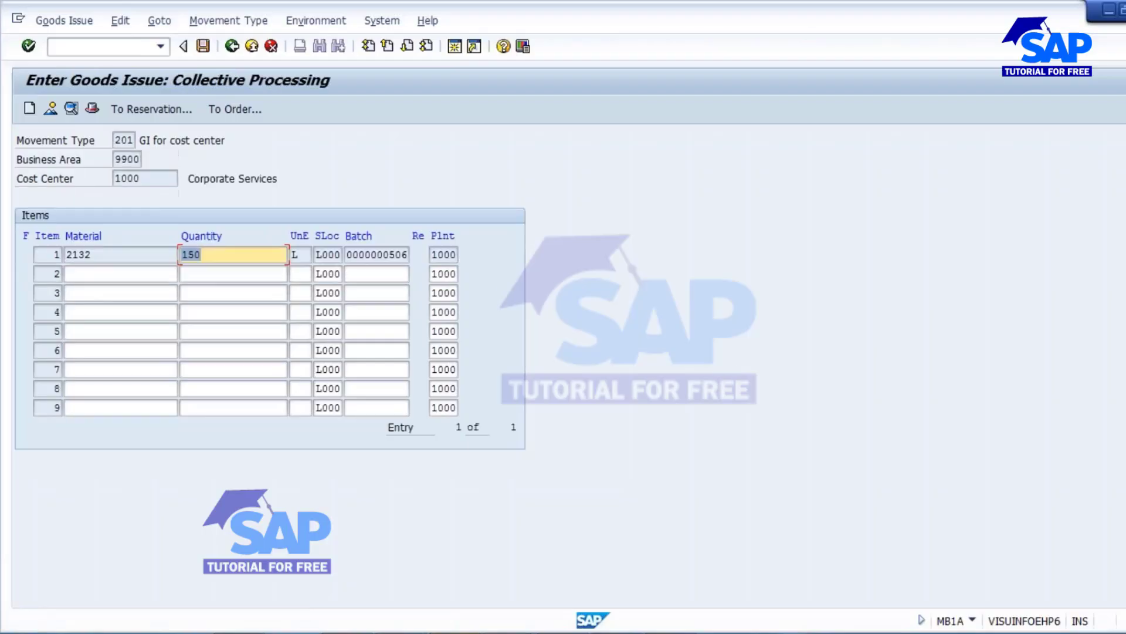
{"action": "left_click", "coordinate": [203, 46]}
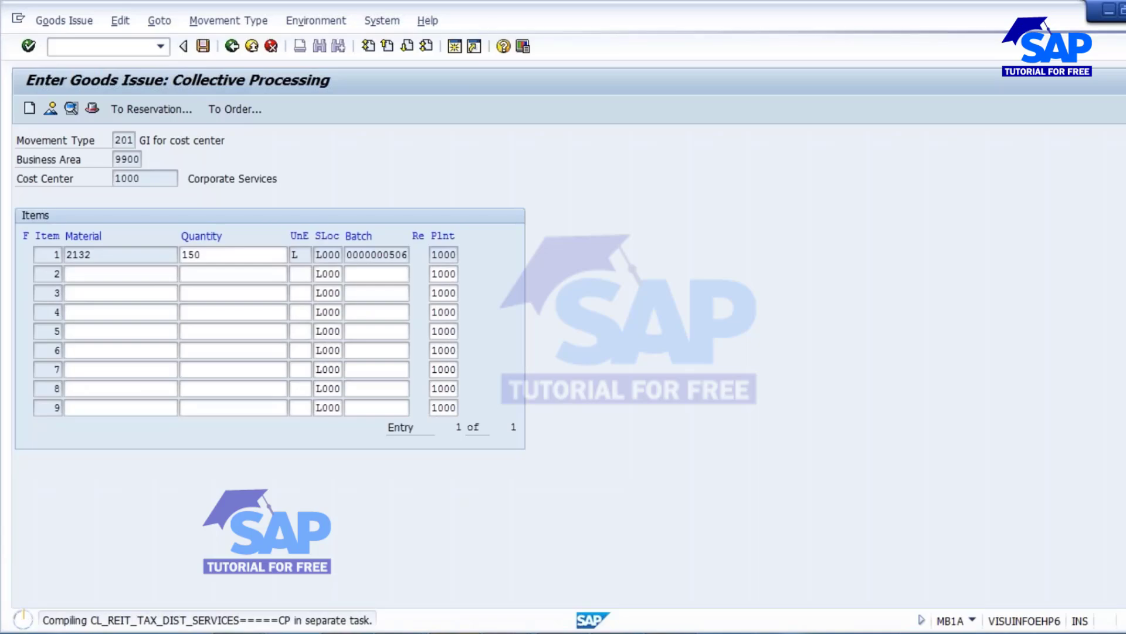
Look at the stock/requirements list session and return to the goods issue session to check the posting.
{"action": "left_click", "coordinate": [458, 632]}
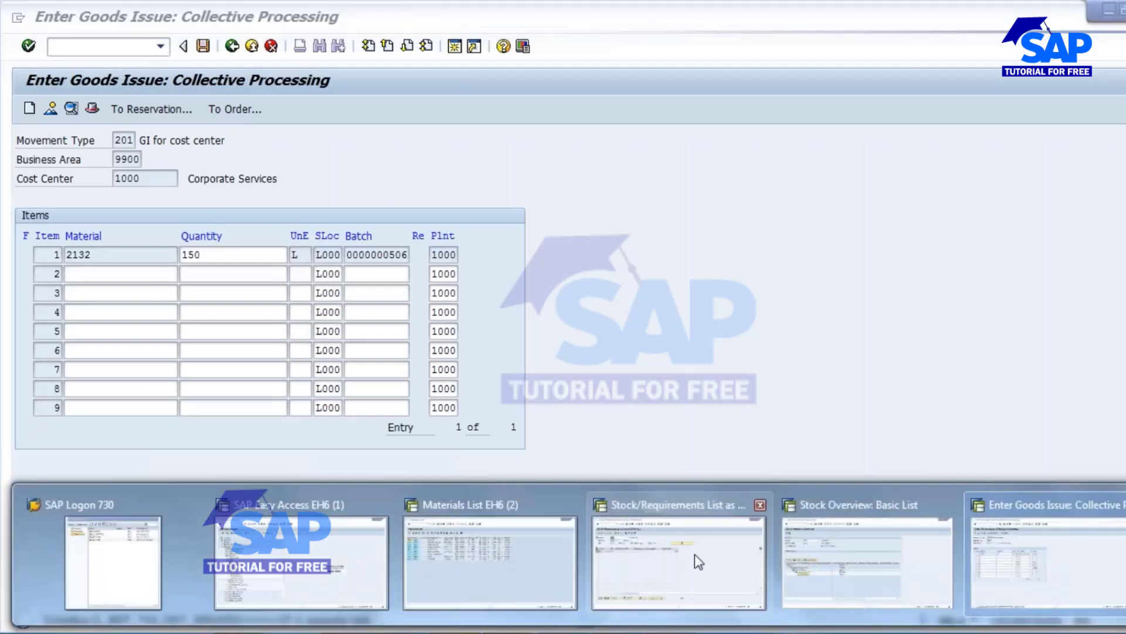
{"action": "left_click", "coordinate": [681, 541]}
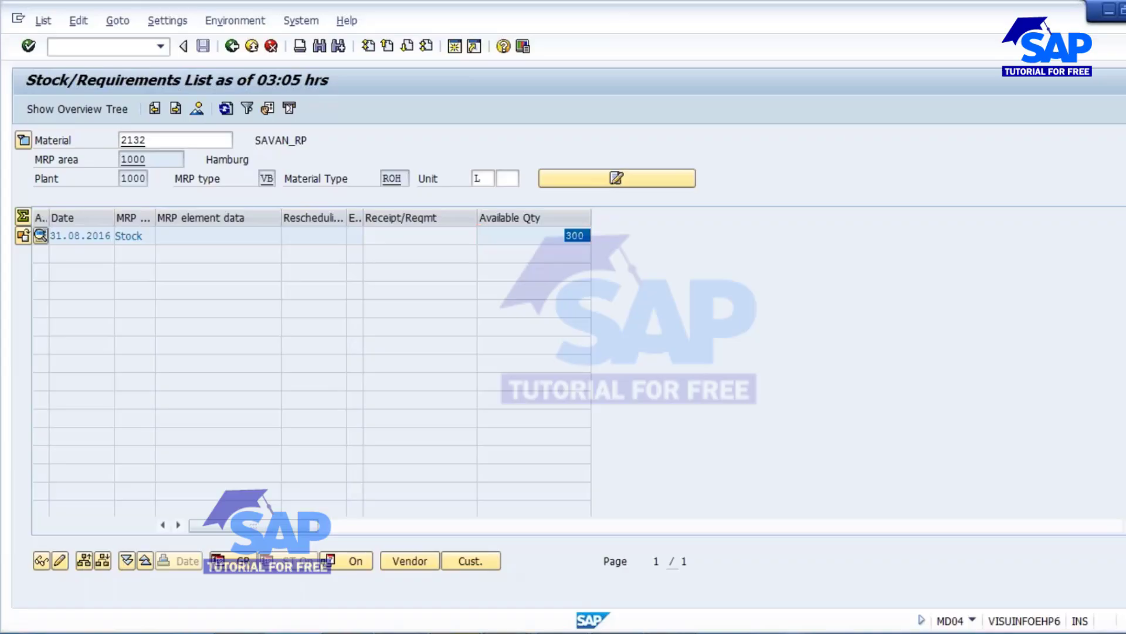
{"action": "left_click", "coordinate": [458, 633]}
{"action": "left_click", "coordinate": [1050, 555]}
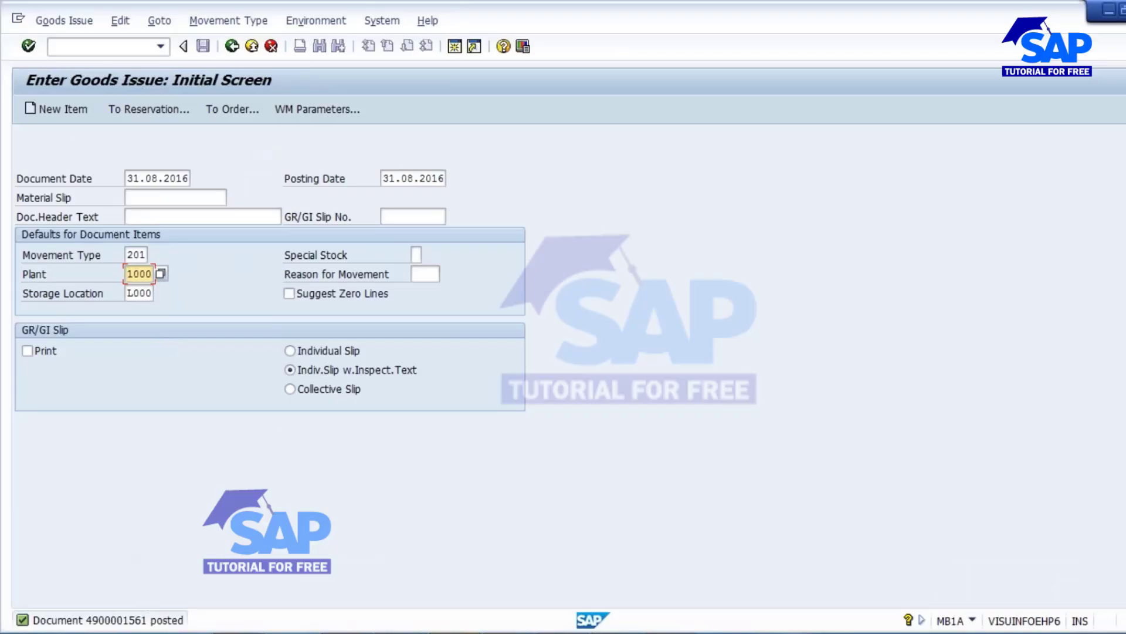
Refresh the stock/requirements list for material 2132 and check the available quantity after the goods issue.
{"action": "left_click", "coordinate": [457, 632]}
{"action": "left_click", "coordinate": [731, 557]}
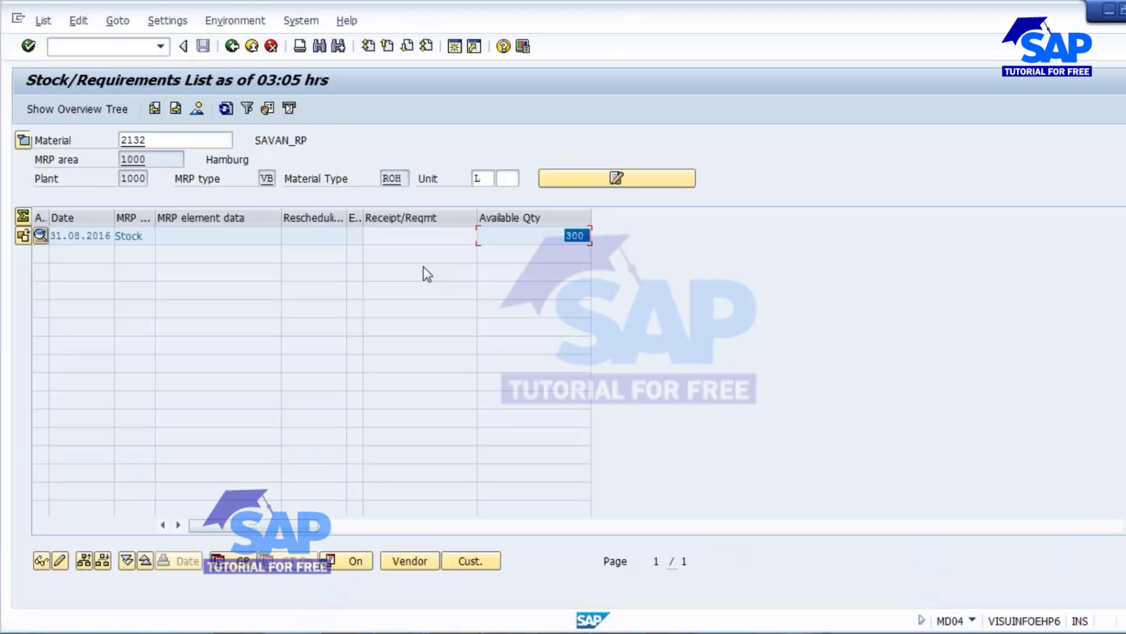
{"action": "left_click", "coordinate": [226, 108]}
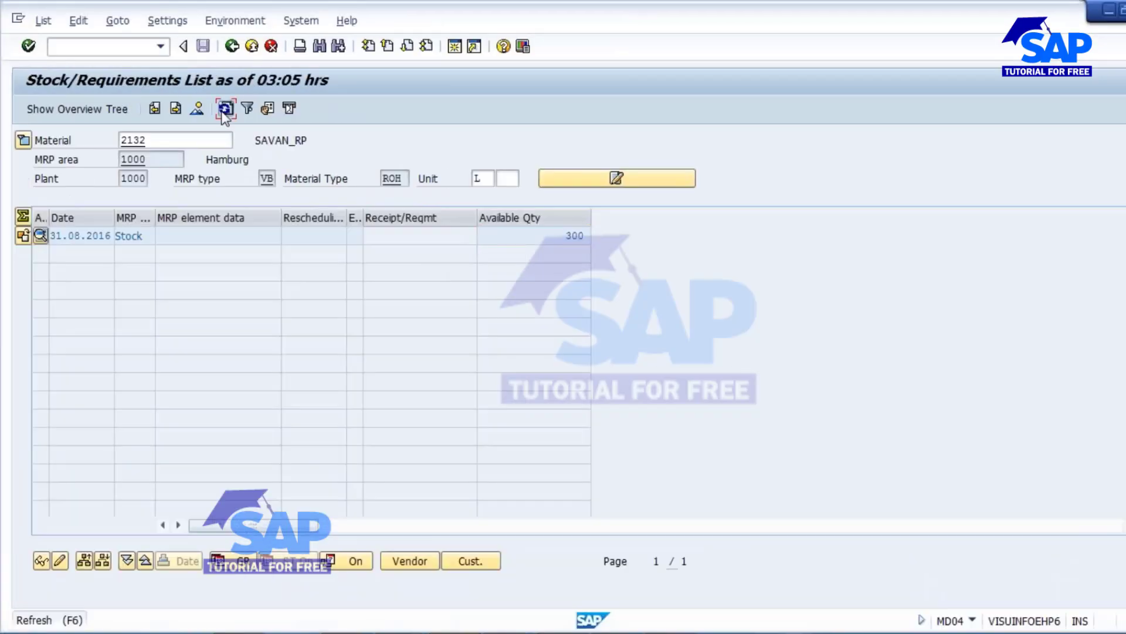
{"action": "left_click", "coordinate": [569, 235]}
{"action": "double_click", "coordinate": [595, 236]}
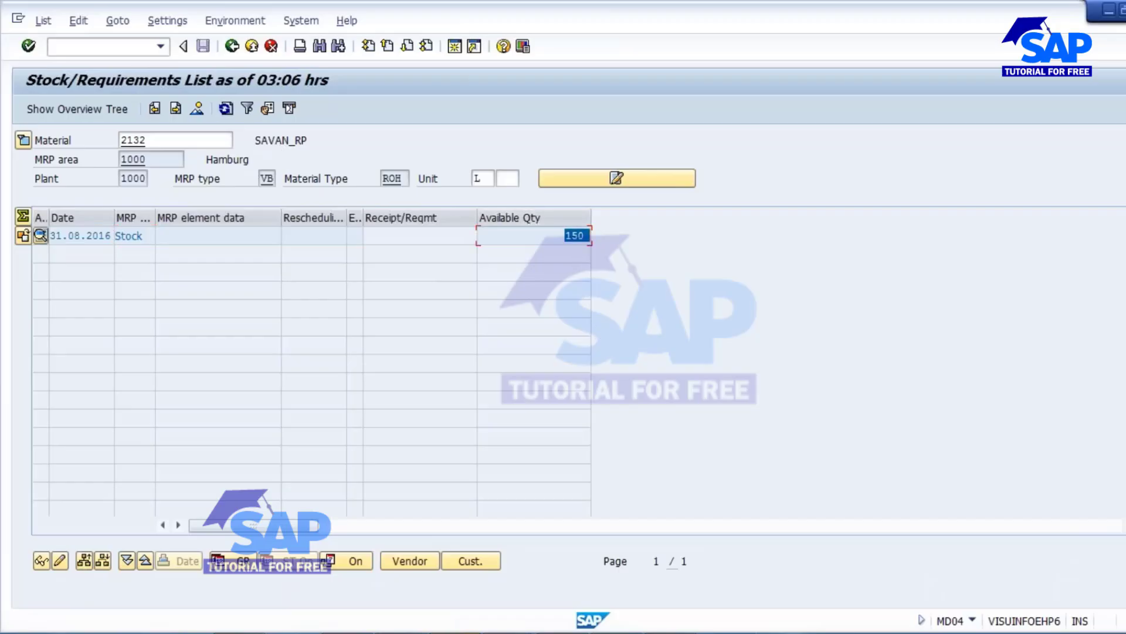
{"action": "left_click_drag", "start_coordinate": [567, 236], "coordinate": [638, 282]}
Leave the goods issue and run single-item, multi-level MRP (MD02) for material 2132 in plant 1000 with processing key NETCH.
{"action": "left_click", "coordinate": [578, 633]}
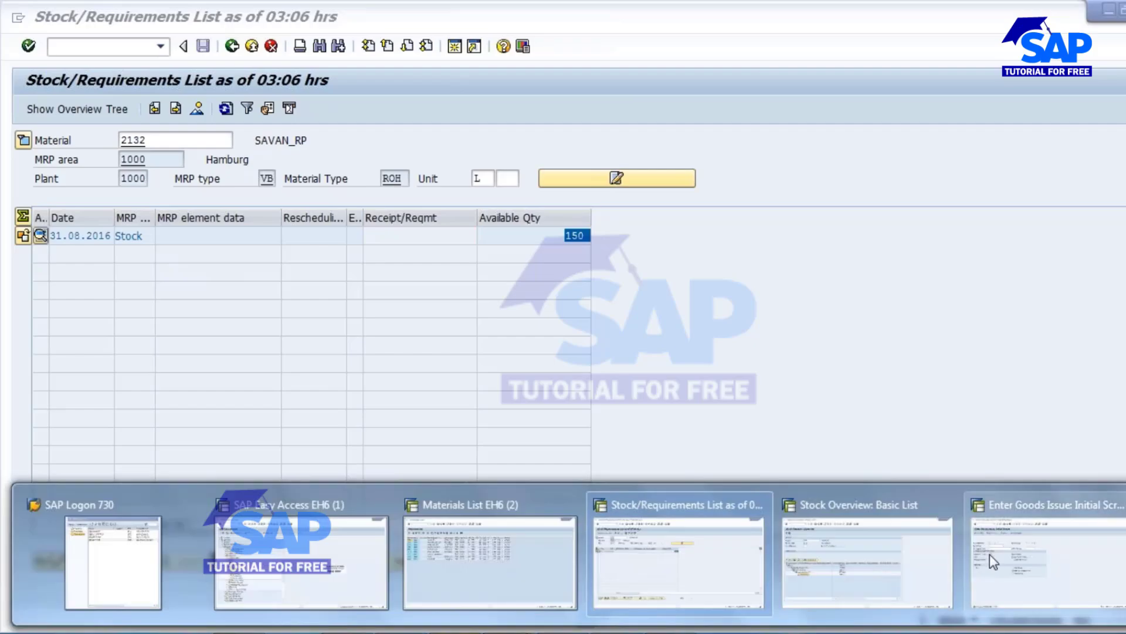
{"action": "left_click", "coordinate": [993, 561]}
{"action": "left_click", "coordinate": [232, 46]}
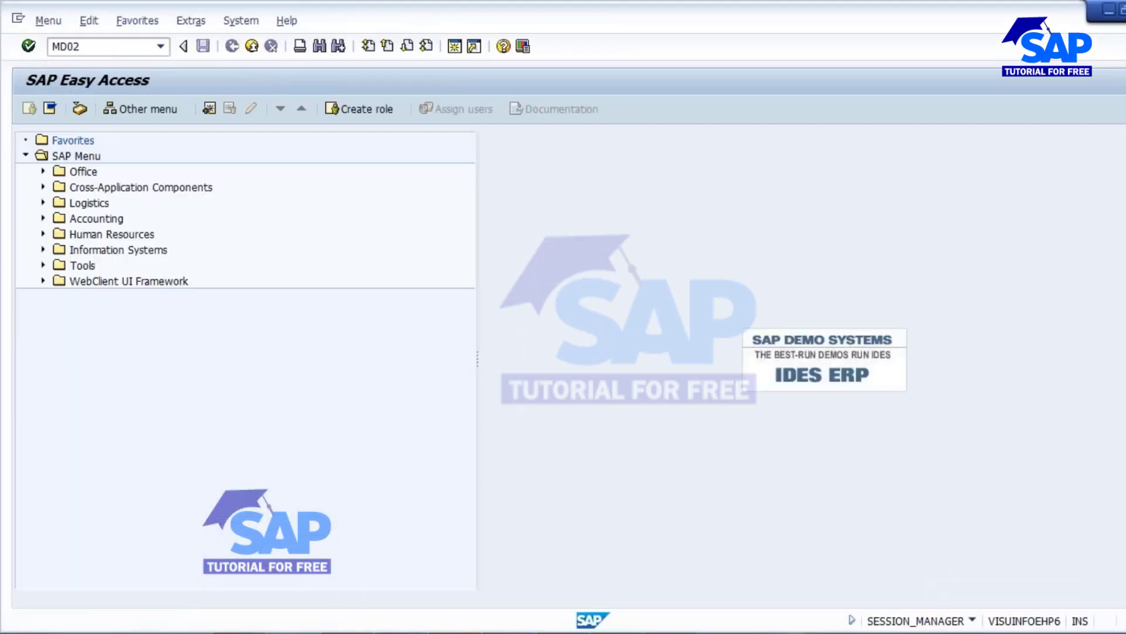
{"action": "key", "text": "Return"}
{"action": "key", "text": "Return"}
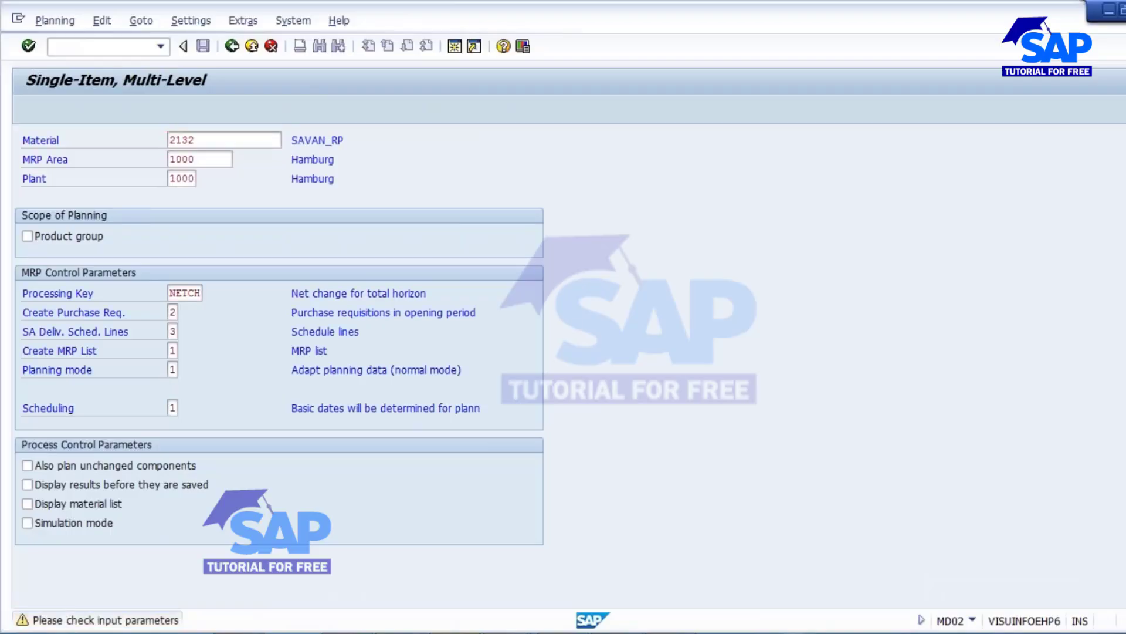
{"action": "key", "text": "Return"}
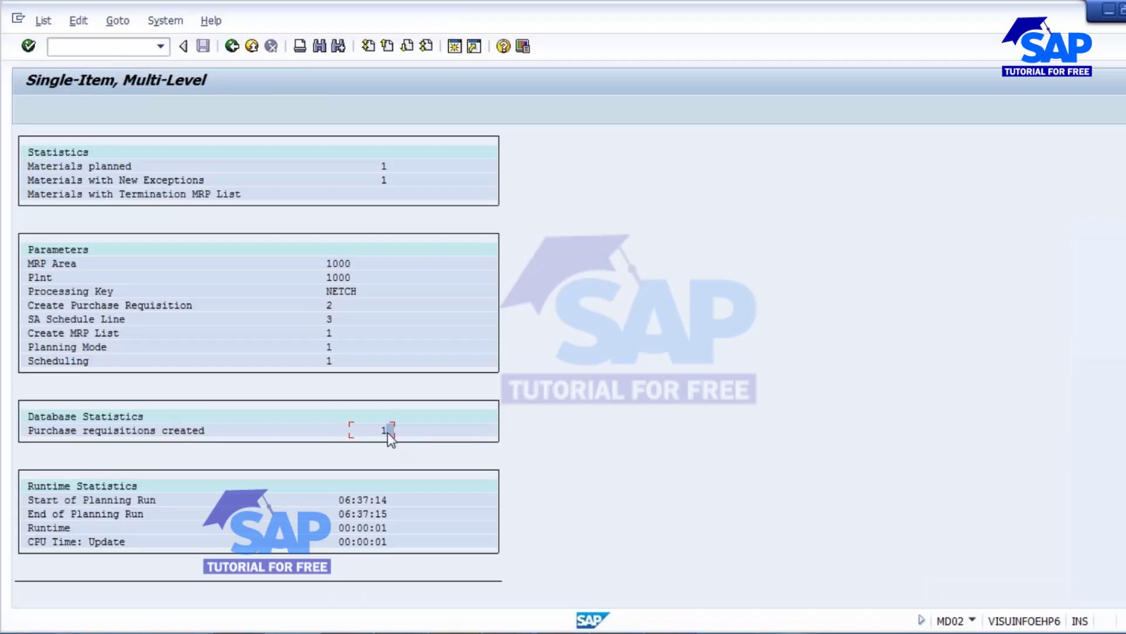
{"action": "double_click", "coordinate": [490, 428]}
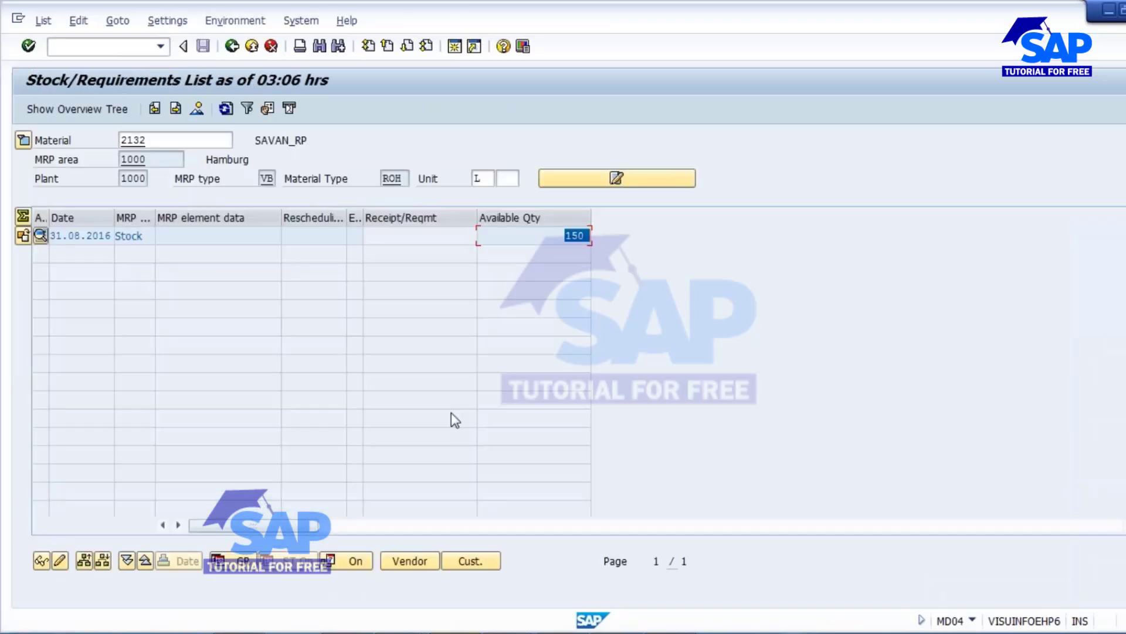
Refresh the stock/requirements list for material 2132 and examine the purchase requisition number, its quantity and the available stock.
{"action": "left_click", "coordinate": [225, 108]}
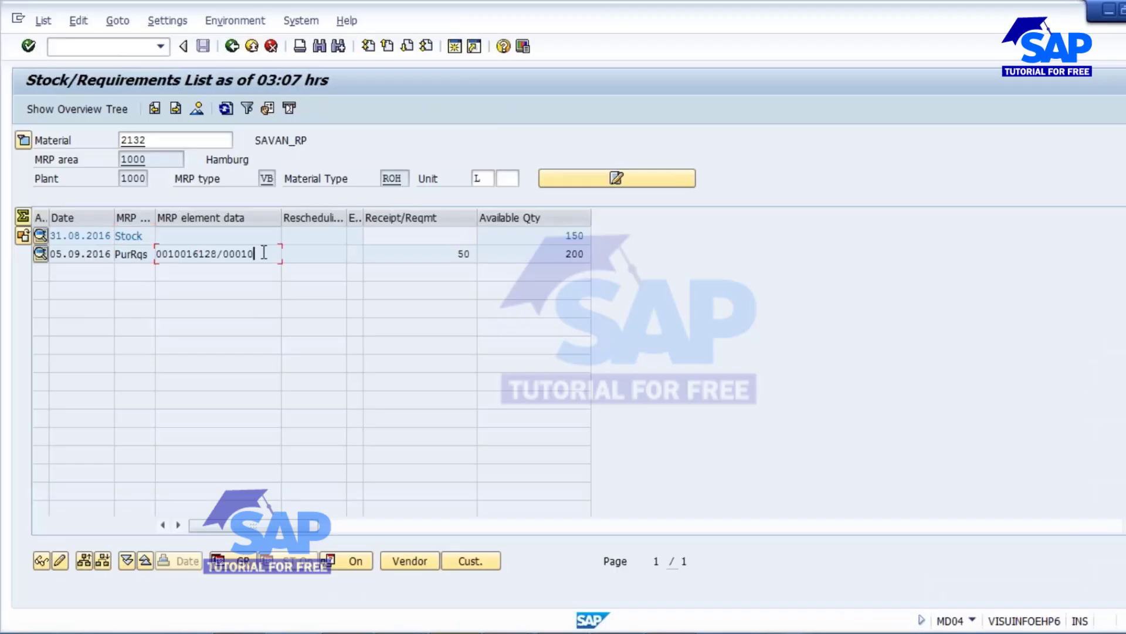
{"action": "double_click", "coordinate": [264, 253]}
{"action": "double_click", "coordinate": [470, 253]}
{"action": "double_click", "coordinate": [567, 236]}
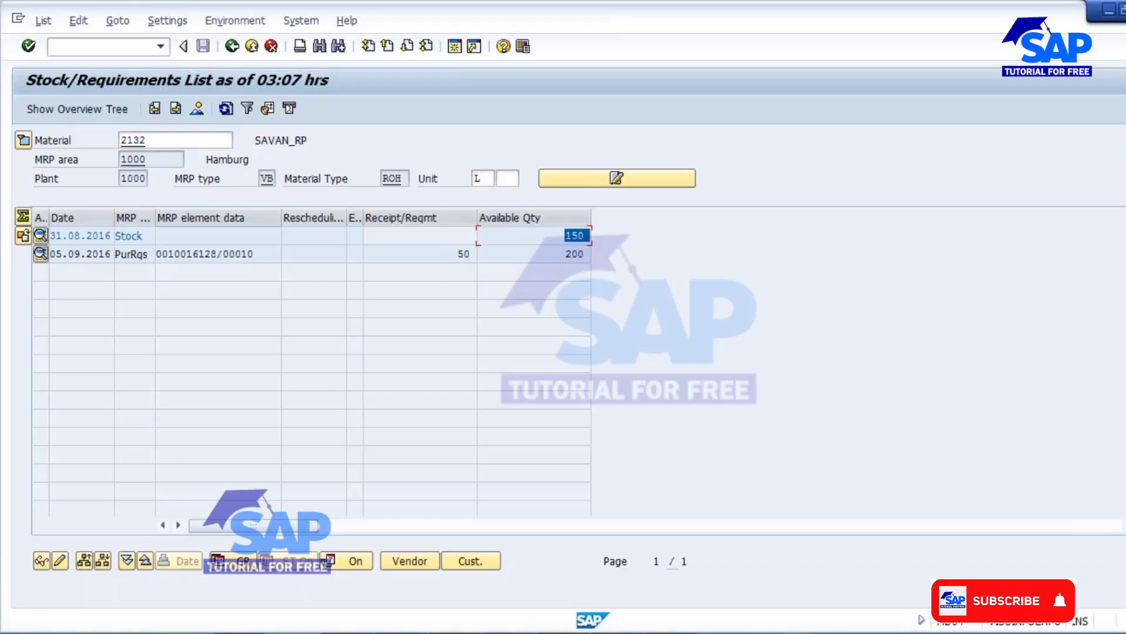
{"action": "double_click", "coordinate": [463, 253]}
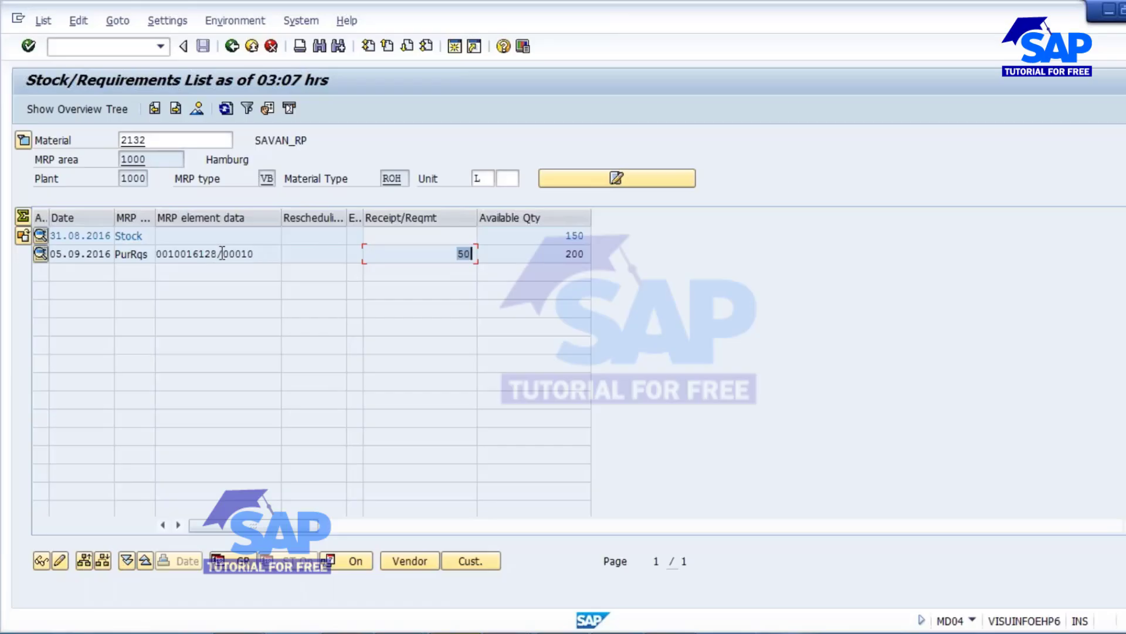
{"action": "left_click", "coordinate": [222, 254]}
{"action": "left_click_drag", "start_coordinate": [254, 254], "coordinate": [137, 254]}
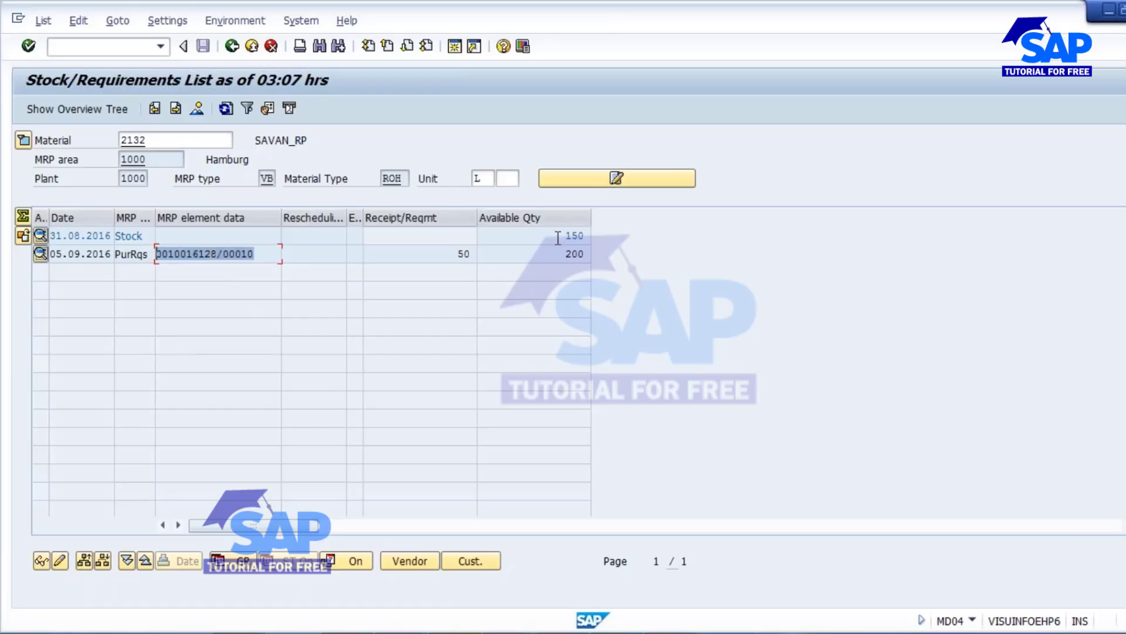
{"action": "left_click_drag", "start_coordinate": [561, 237], "coordinate": [606, 229]}
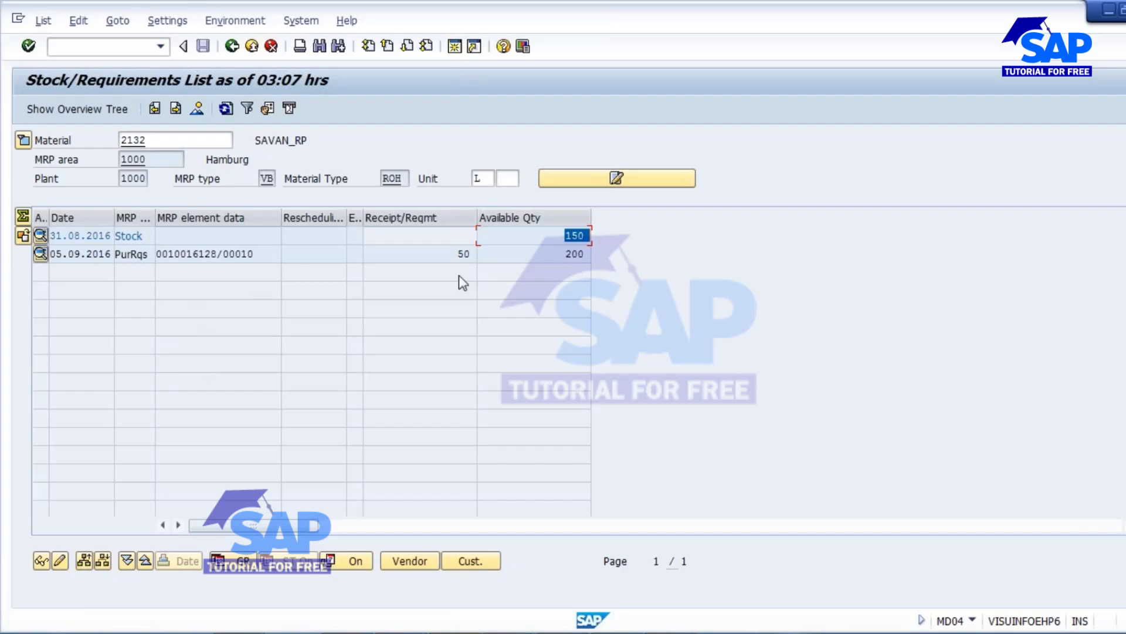
{"action": "left_click_drag", "start_coordinate": [256, 253], "coordinate": [99, 246]}
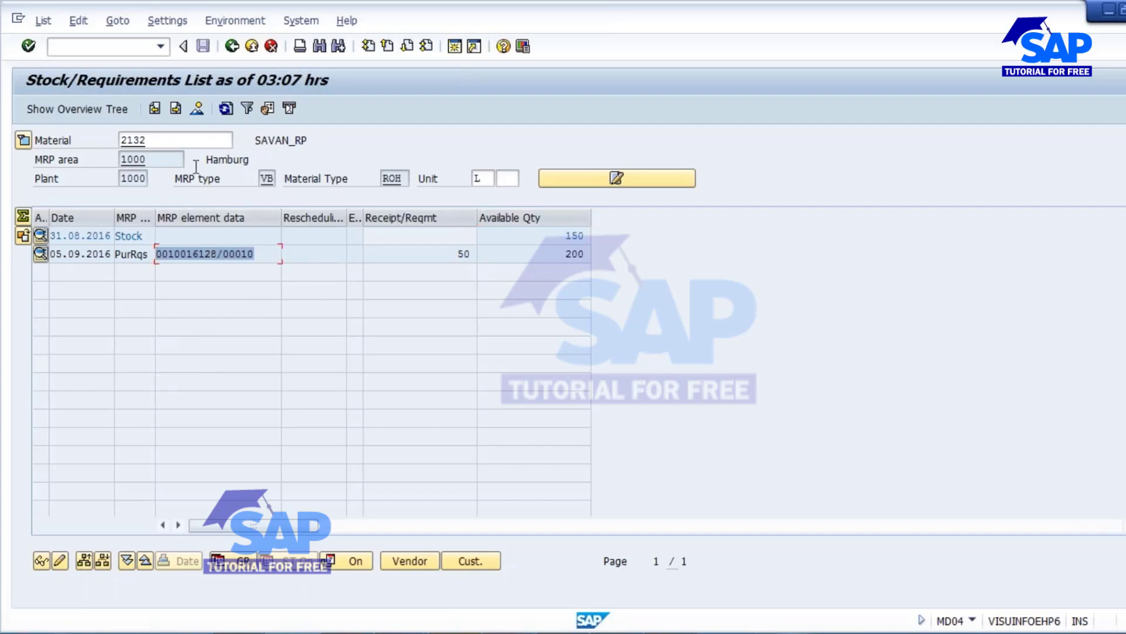
Switch to the untitled Notepad note and replace all its text with the heading "Non-Production materials".
{"action": "mouse_move", "coordinate": [428, 613]}
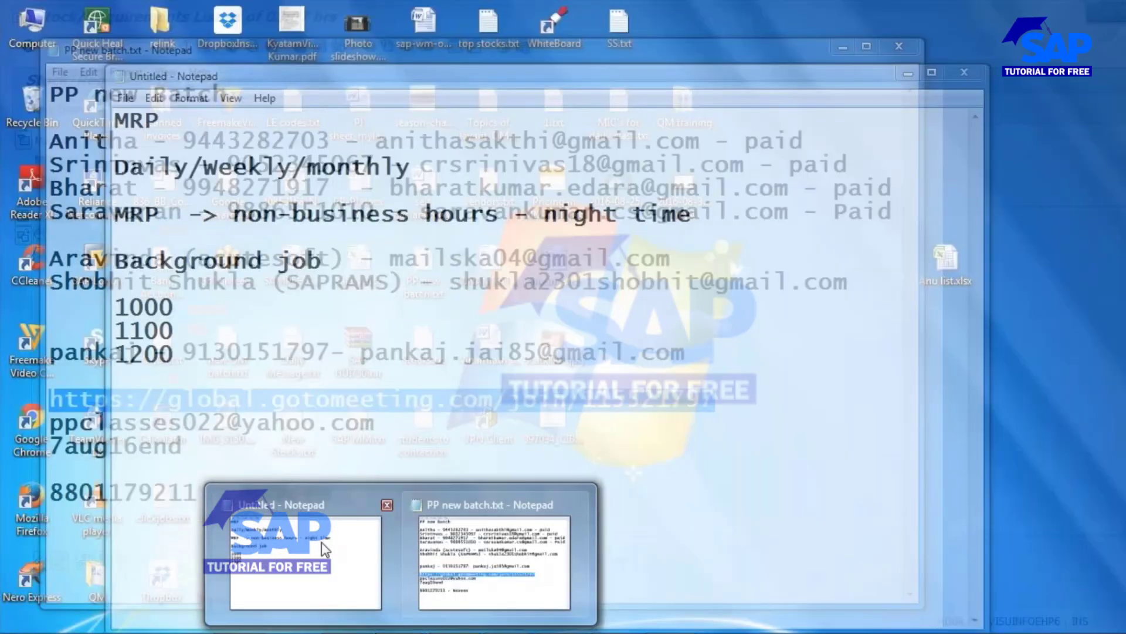
{"action": "left_click", "coordinate": [326, 549]}
{"action": "left_click_drag", "start_coordinate": [176, 366], "coordinate": [100, 119]}
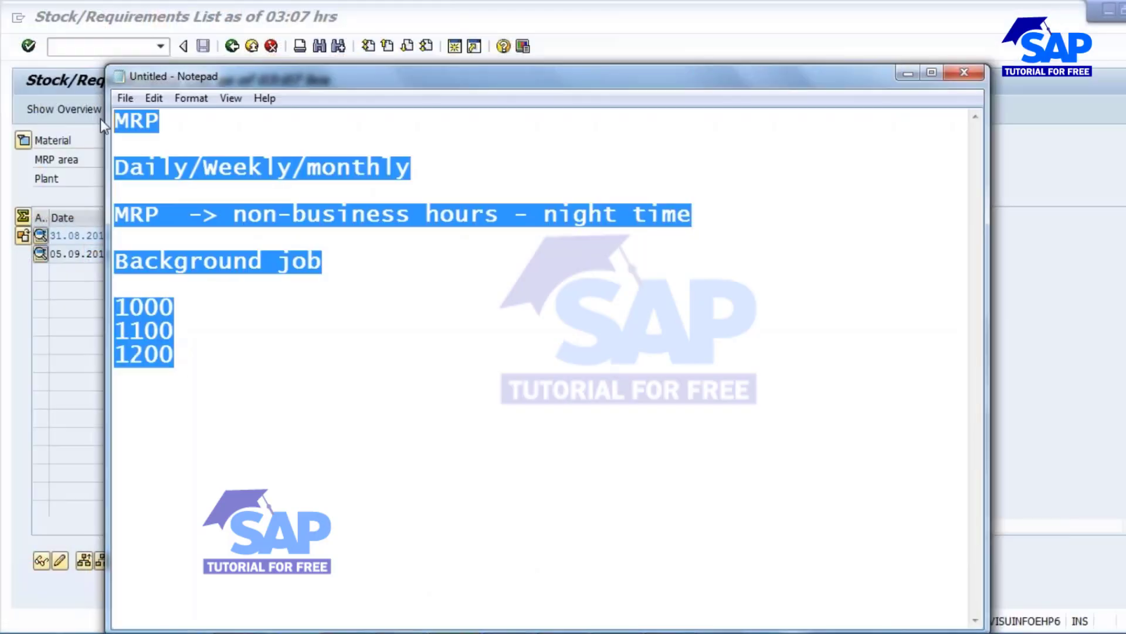
{"action": "key", "text": "Delete"}
{"action": "type", "text": "con"}
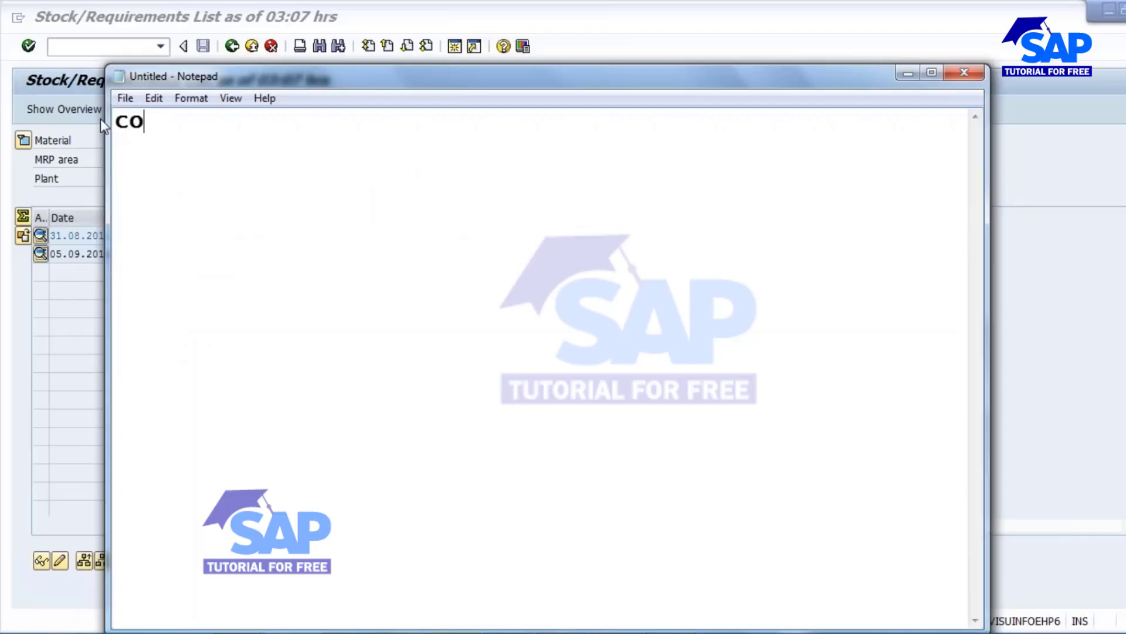
{"action": "key", "text": "BackSpace"}
{"action": "key", "text": "BackSpace"}
{"action": "type", "text": "Non-Production "}
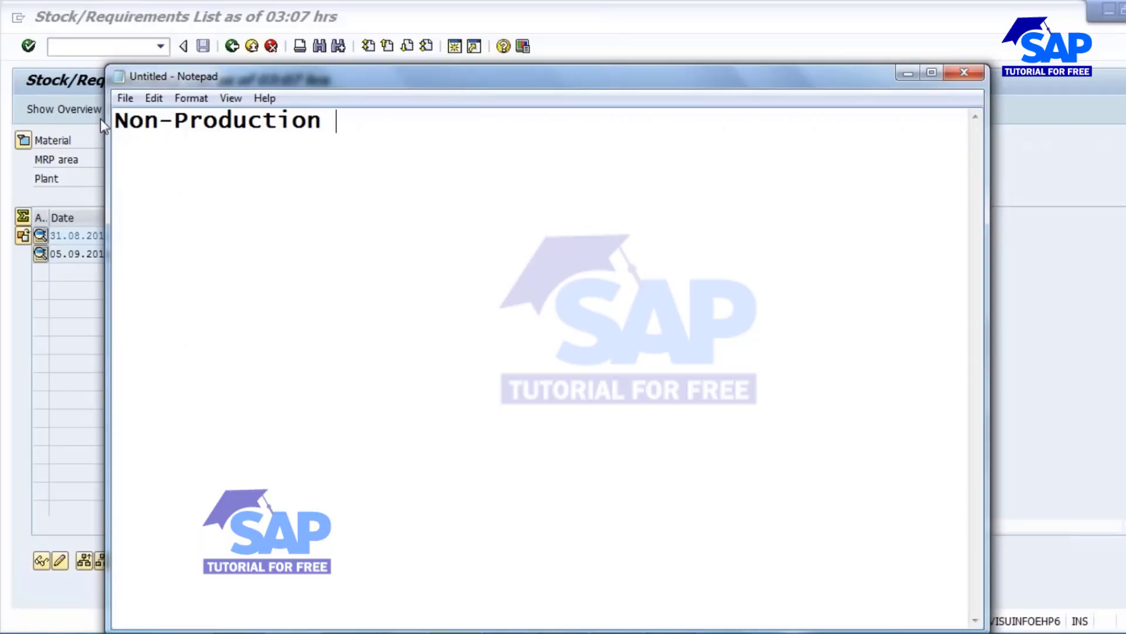
{"action": "type", "text": "a"}
{"action": "key", "text": "BackSpace"}
{"action": "type", "text": "materials"}
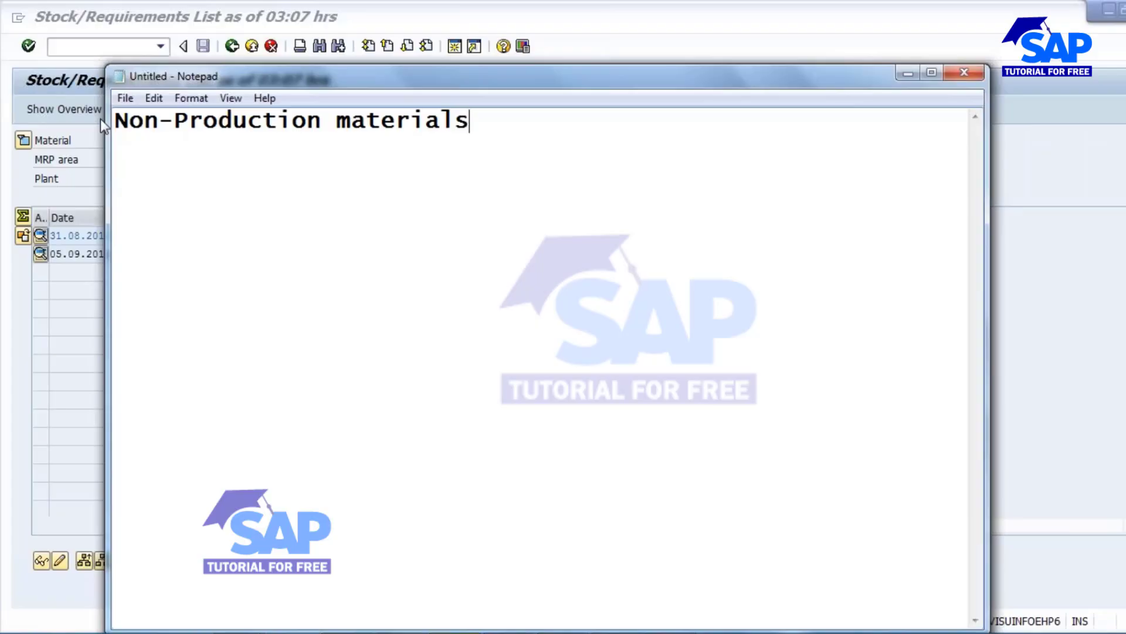
Add "consumables" and "stationery" as separate lines below the heading of the note.
{"action": "key", "text": "Return"}
{"action": "type", "text": "consum"}
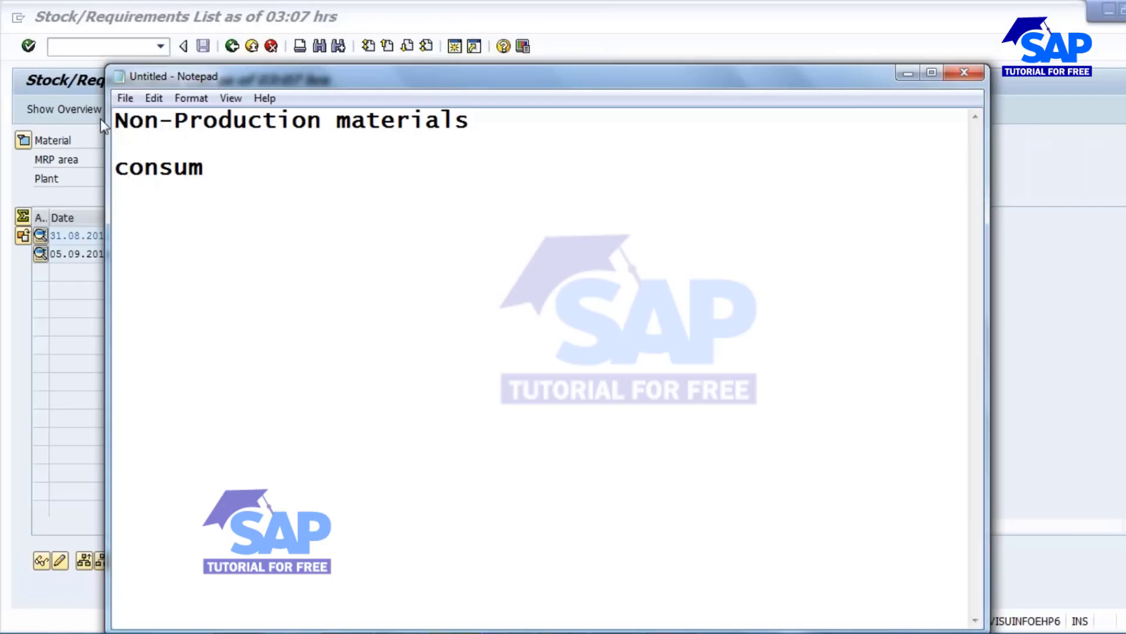
{"action": "type", "text": "ables"}
{"action": "key", "text": "Return"}
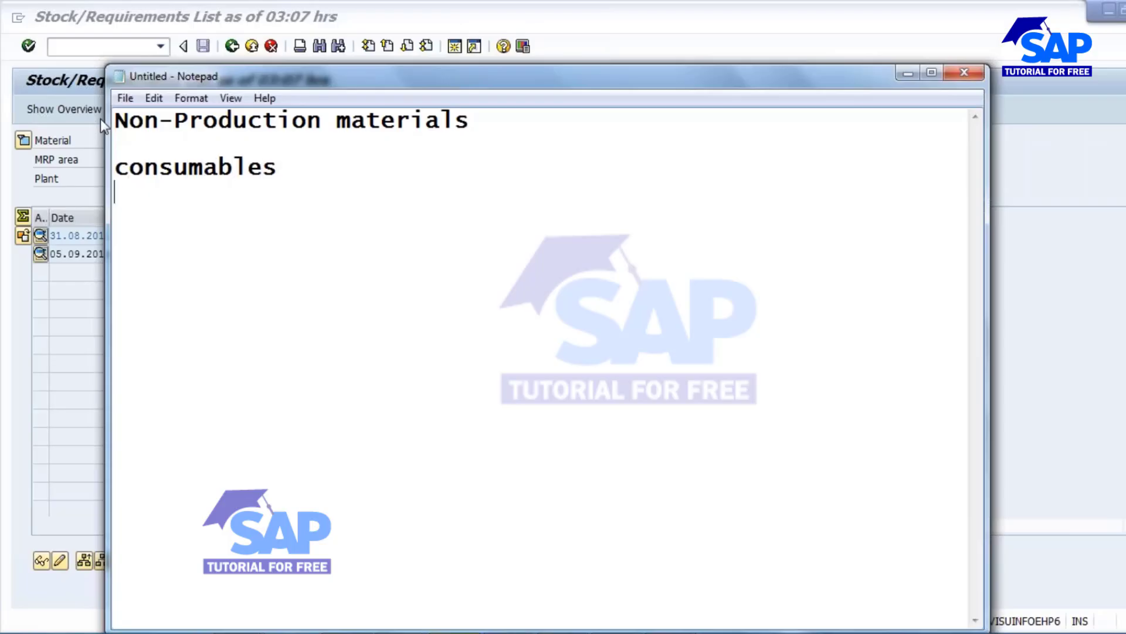
{"action": "type", "text": "statinery"}
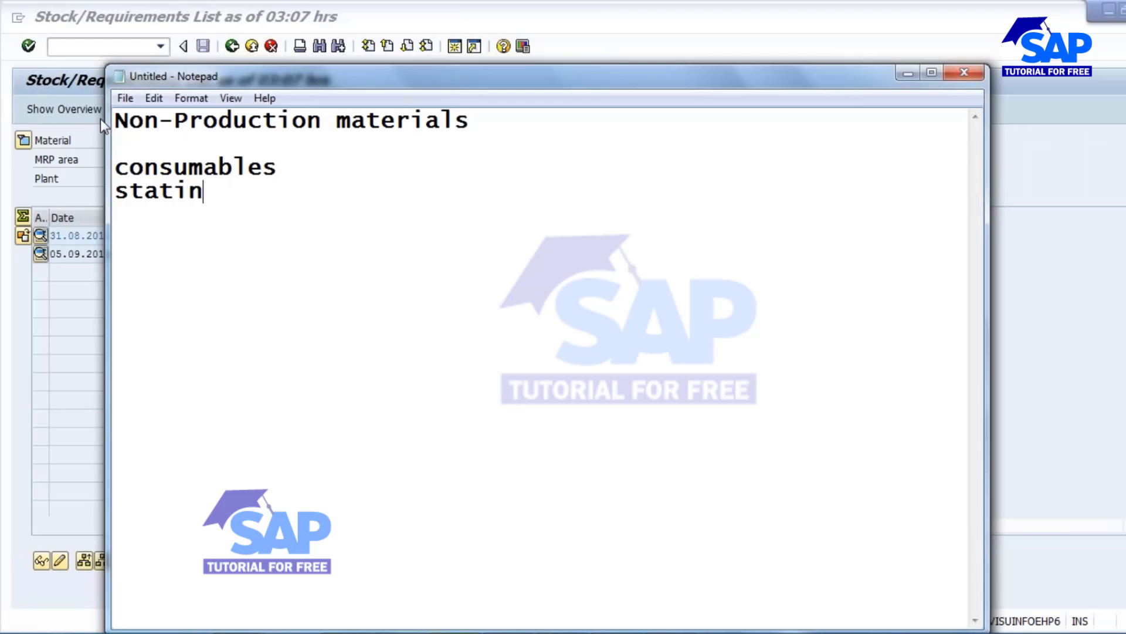
{"action": "key", "text": "Left"}
{"action": "key", "text": "Left"}
{"action": "key", "text": "Left"}
{"action": "key", "text": "Left"}
{"action": "type", "text": "o"}
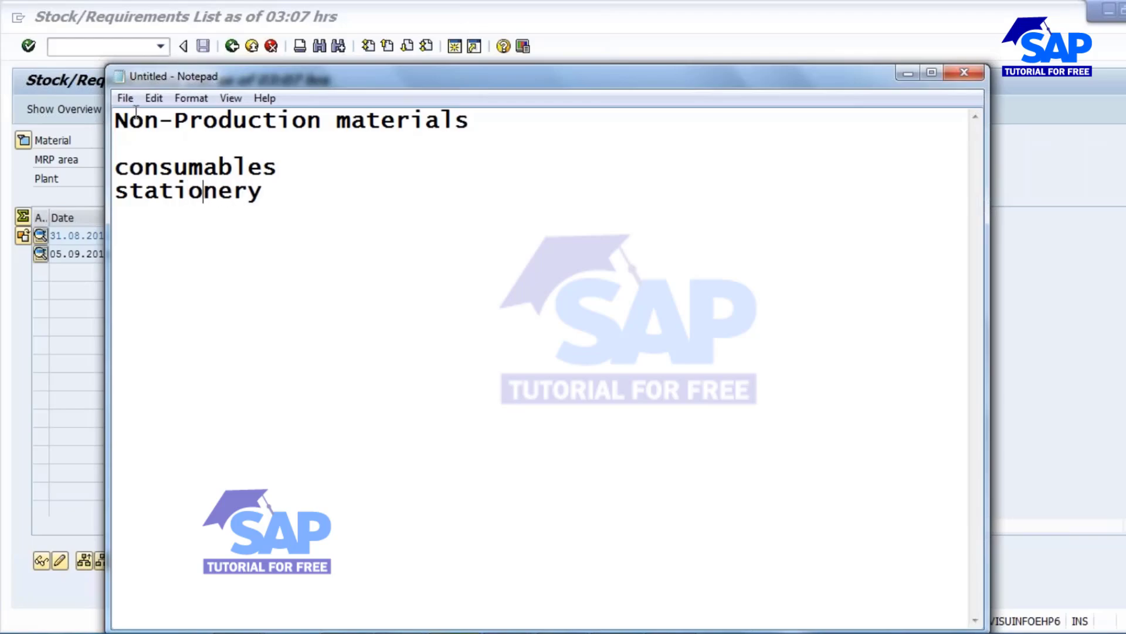
Add the line "machine spareparts" to the note and minimize Notepad.
{"action": "key", "text": "End"}
{"action": "key", "text": "Return"}
{"action": "type", "text": "machine s"}
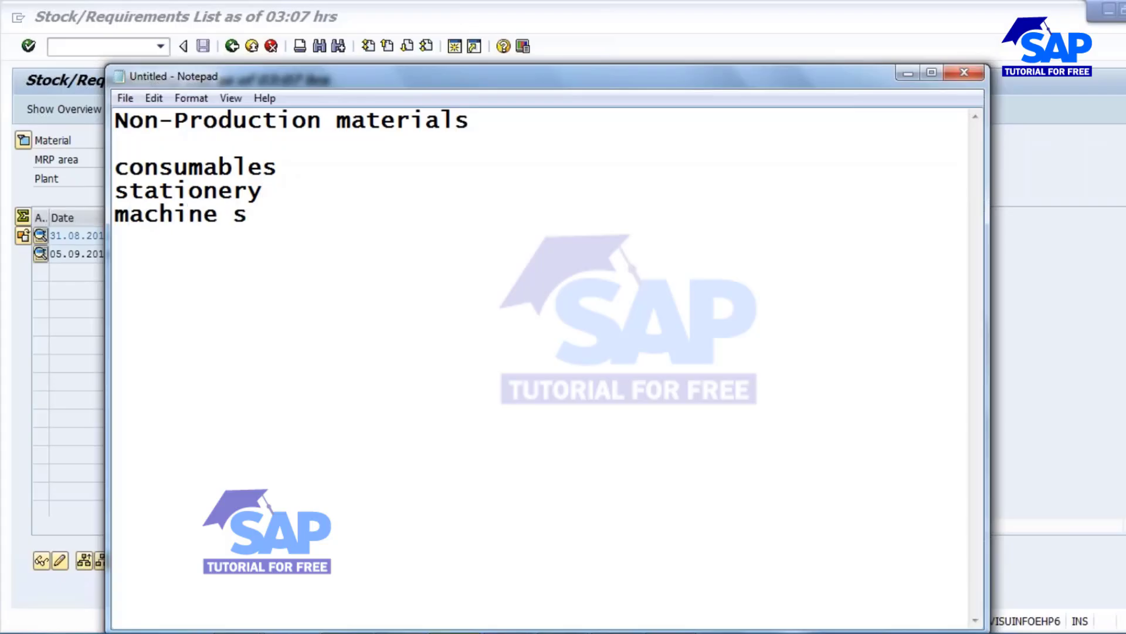
{"action": "type", "text": "pareparts"}
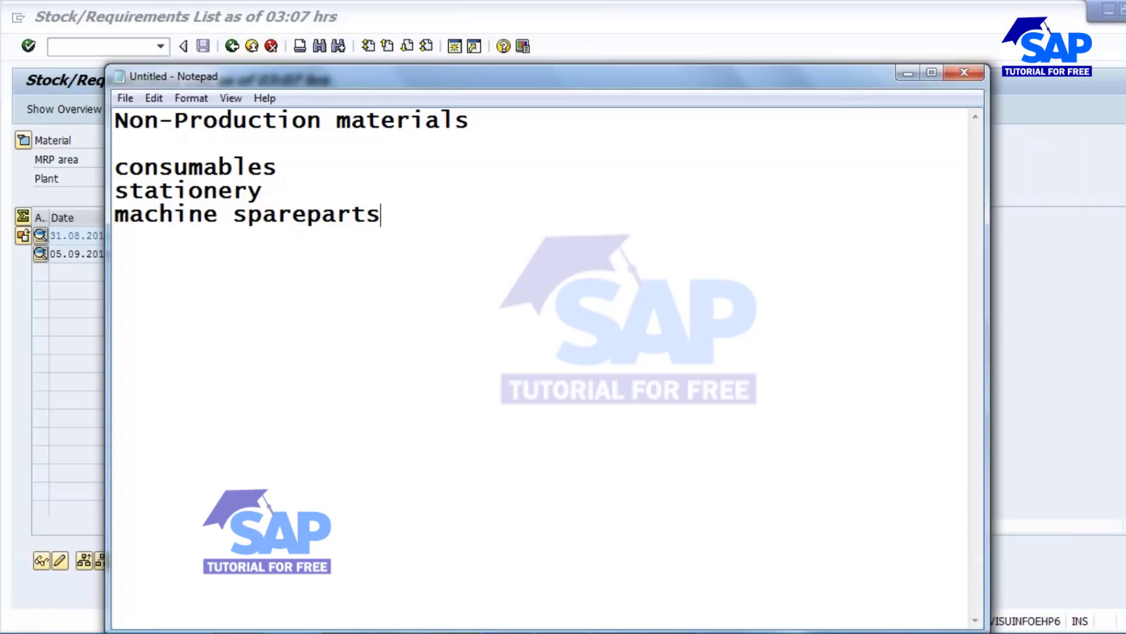
{"action": "key", "text": "Return"}
{"action": "left_click", "coordinate": [907, 71]}
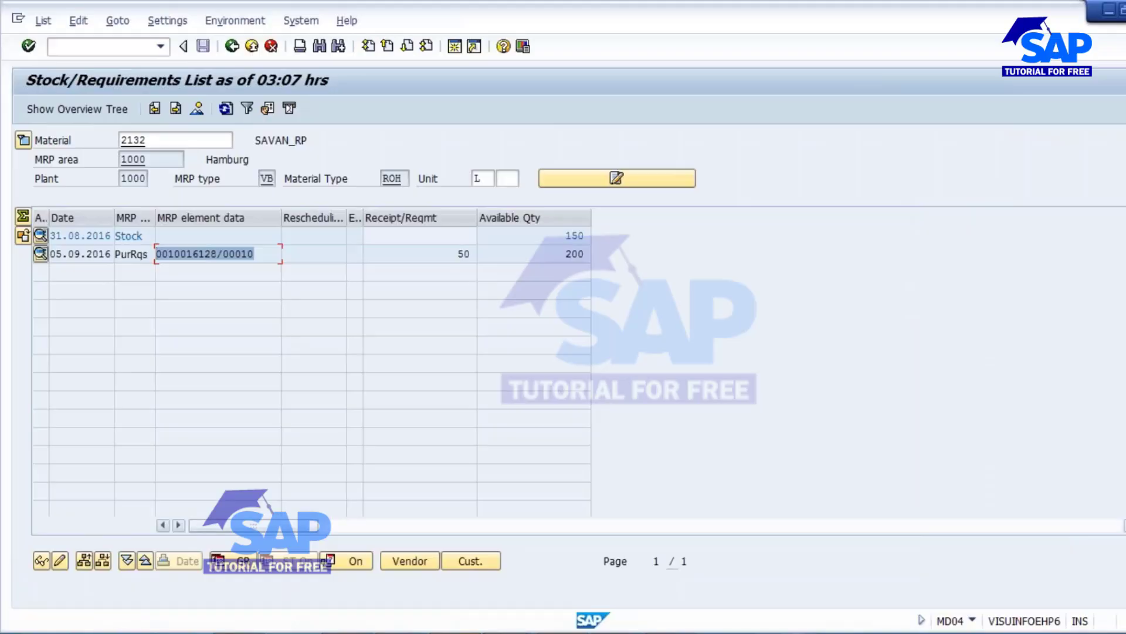
Switch to the SAP session with the MRP run results and start Change Material (MM02) there.
{"action": "left_click", "coordinate": [669, 628]}
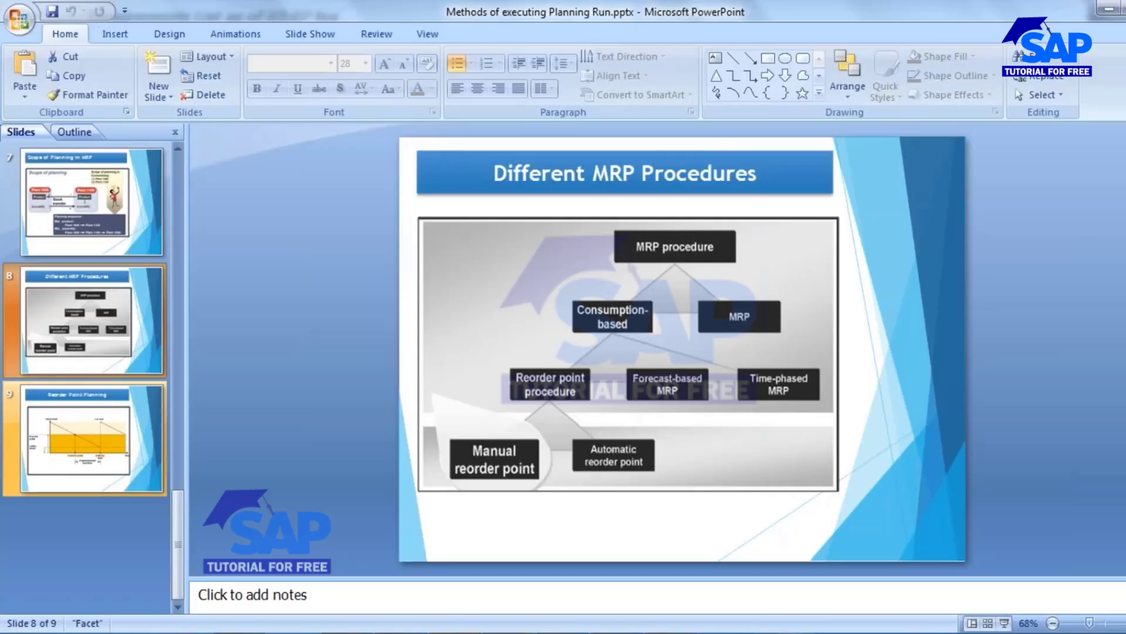
{"action": "mouse_move", "coordinate": [668, 627]}
{"action": "left_click", "coordinate": [1005, 548]}
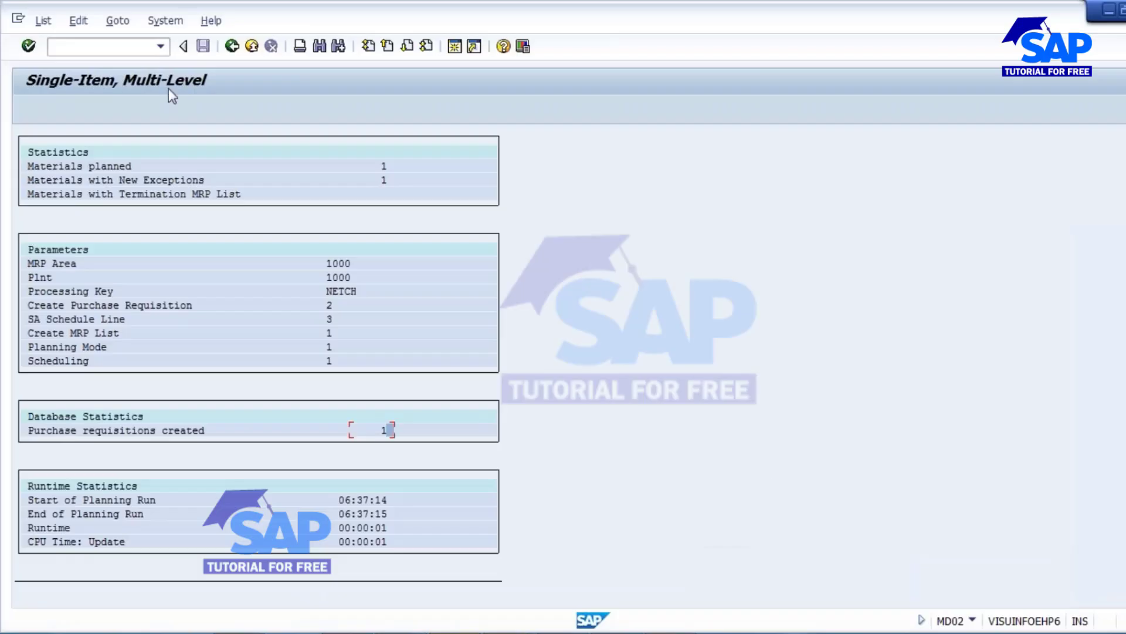
{"action": "key", "text": "ctrl+slash"}
{"action": "type", "text": "/nmm02"}
{"action": "key", "text": "Return"}
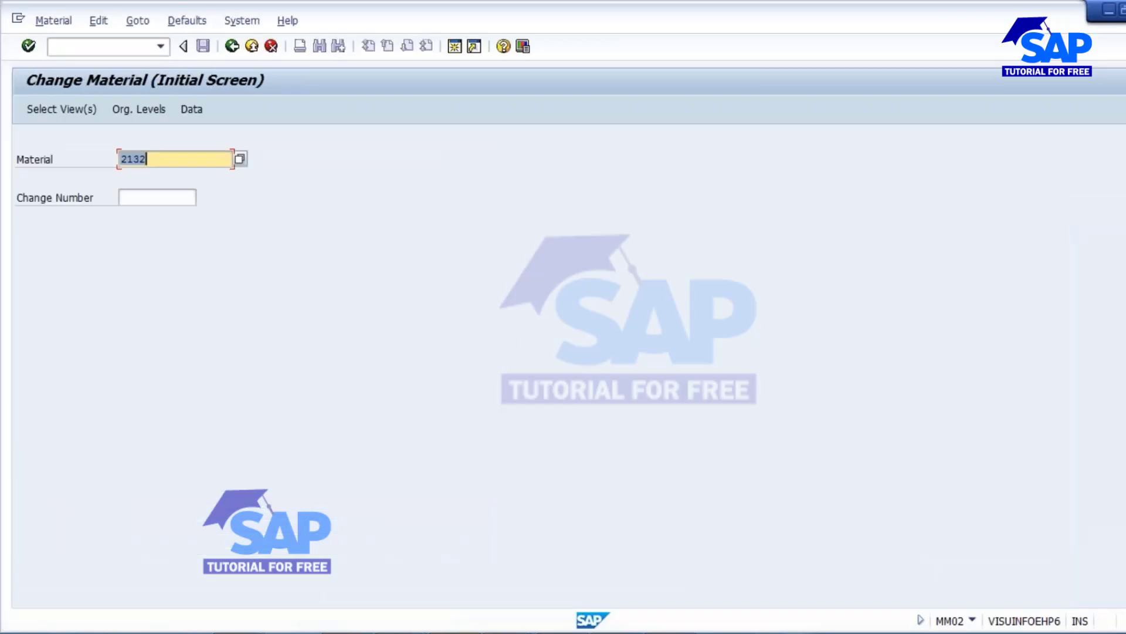
Open the MRP 1 view of material 2132 for plant 1000.
{"action": "key", "text": "Return"}
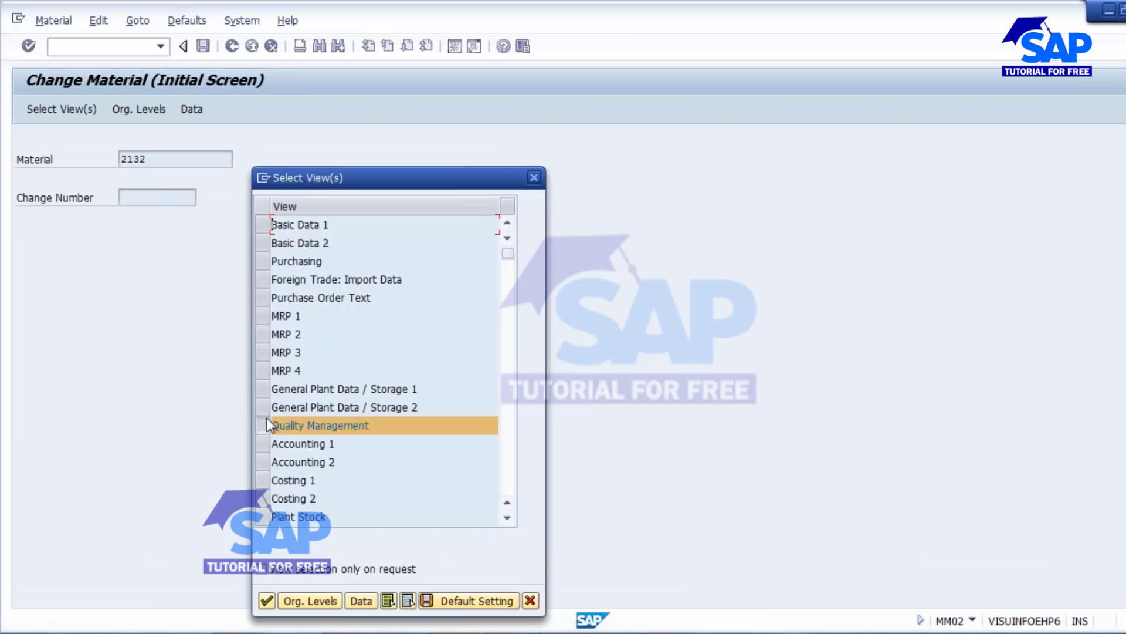
{"action": "left_click", "coordinate": [266, 423]}
{"action": "left_click", "coordinate": [269, 318]}
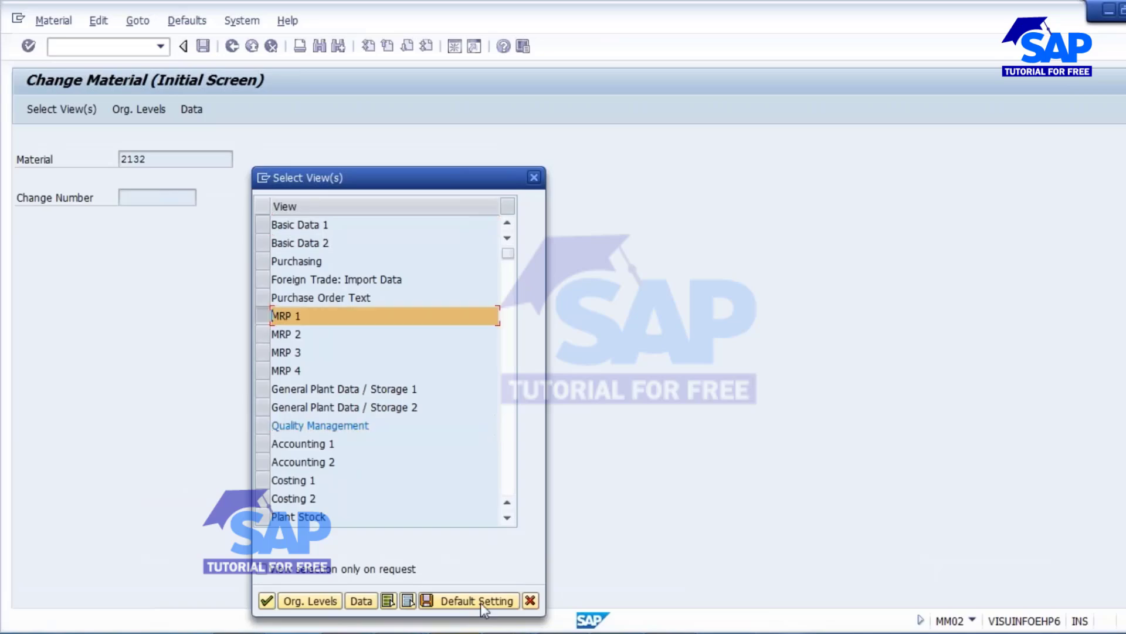
{"action": "left_click", "coordinate": [266, 600]}
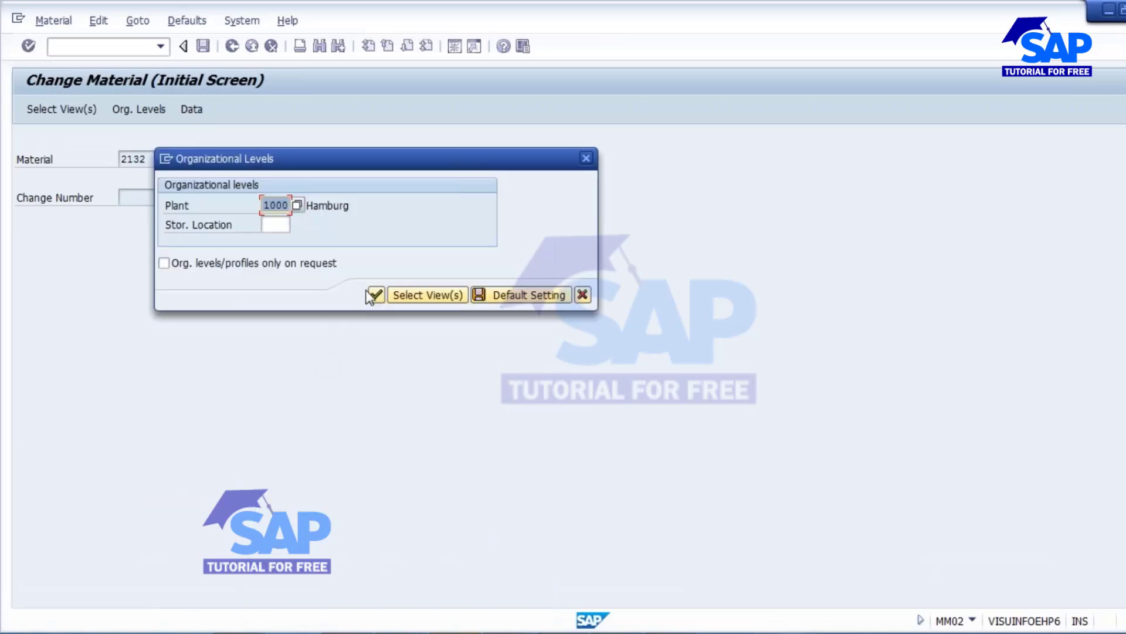
{"action": "left_click", "coordinate": [376, 295]}
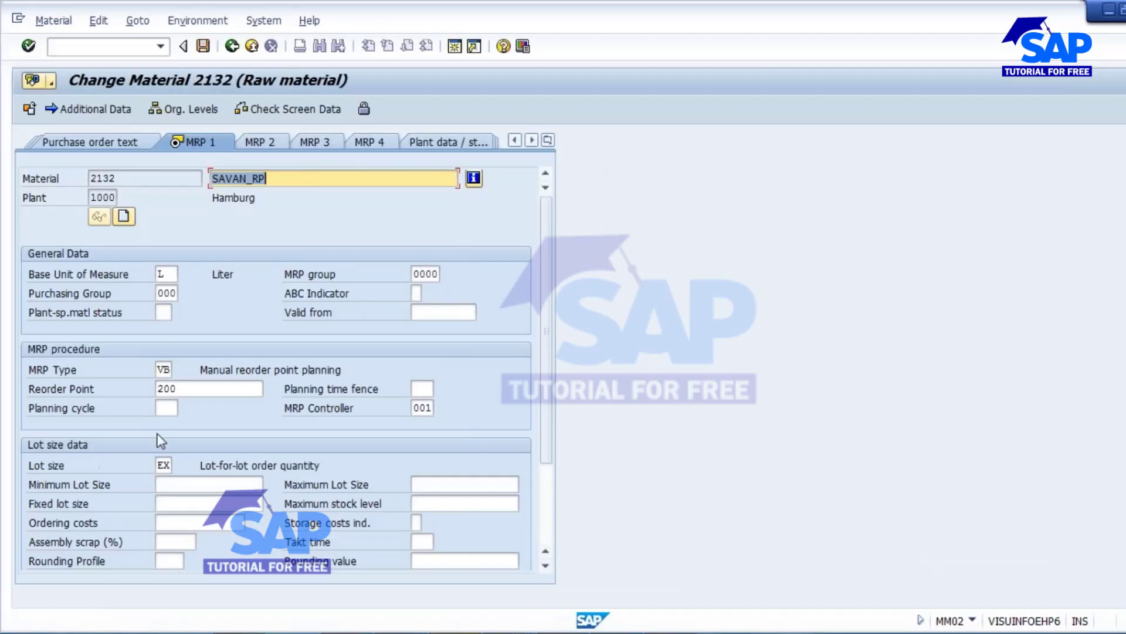
Check the reorder point and the MRP type of material 2132 in the MRP procedure data.
{"action": "double_click", "coordinate": [176, 388]}
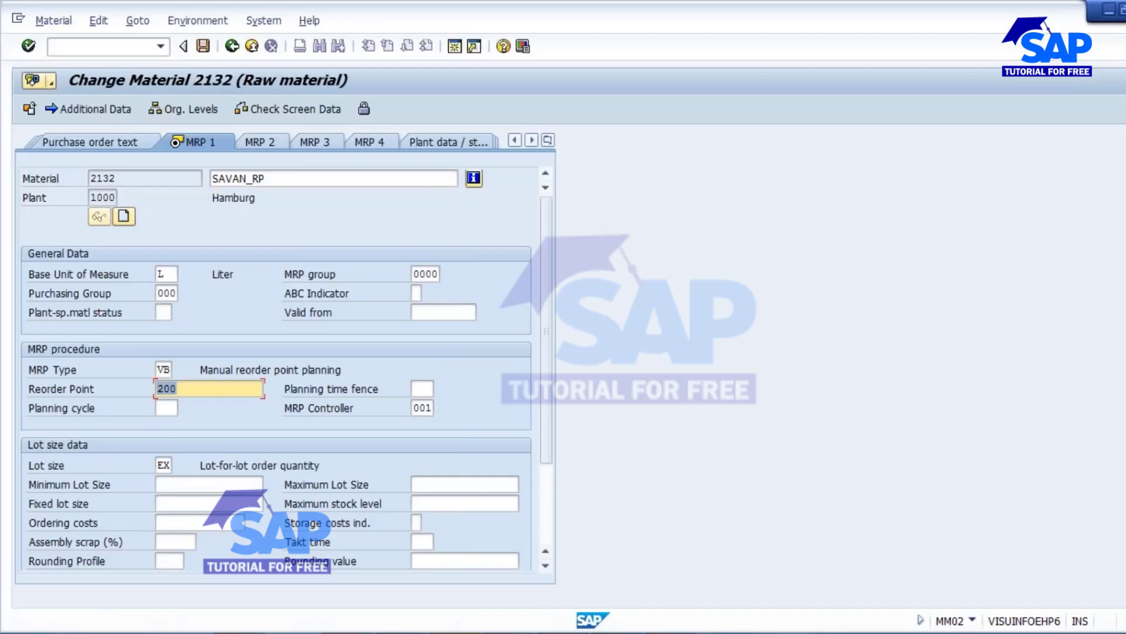
{"action": "left_click", "coordinate": [163, 369]}
{"action": "left_click", "coordinate": [181, 370]}
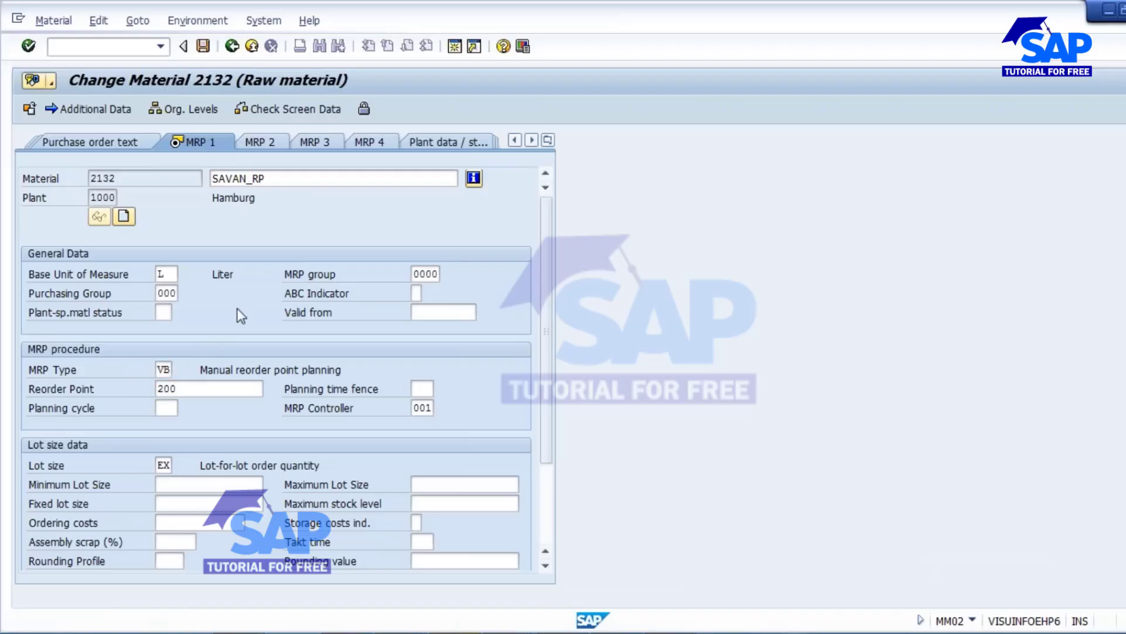
Compare the manual (VB) and automatic (VM) reorder point planning entries in the MRP type list, and close the list.
{"action": "scroll", "coordinate": [320, 481], "scroll_direction": "down", "scroll_amount": 3}
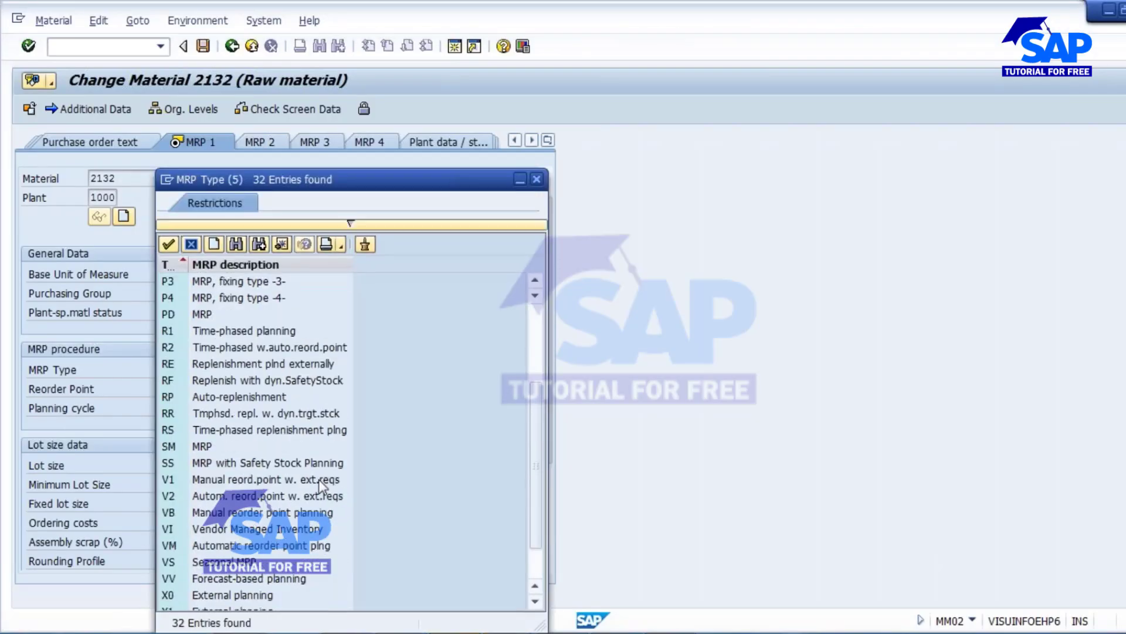
{"action": "scroll", "coordinate": [301, 467], "scroll_direction": "down", "scroll_amount": 1}
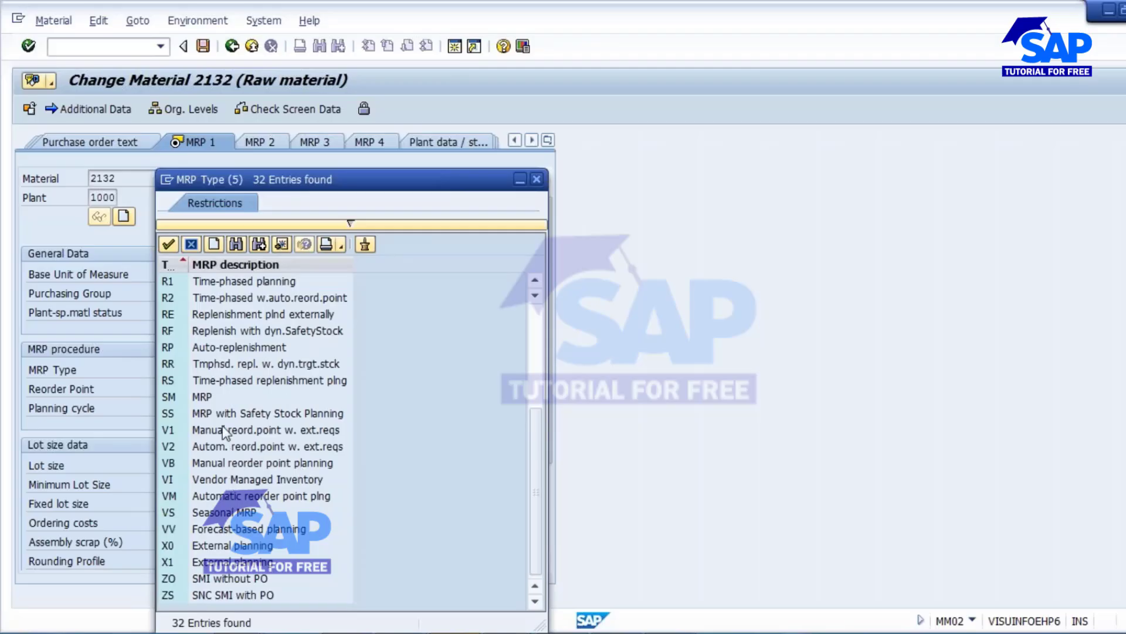
{"action": "left_click", "coordinate": [238, 464]}
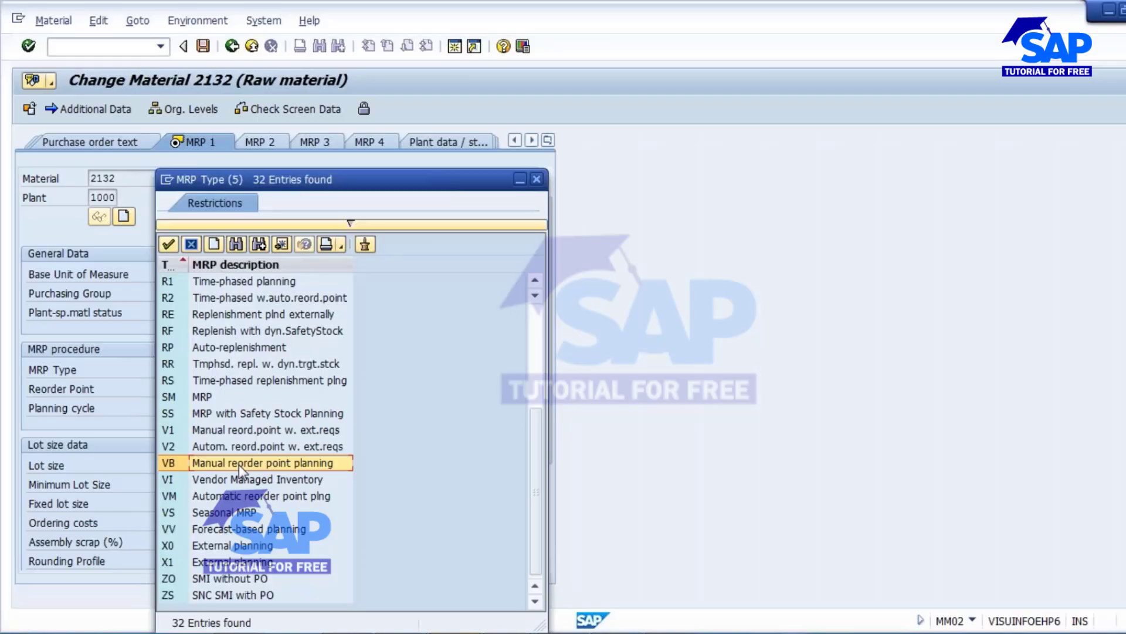
{"action": "left_click", "coordinate": [222, 497]}
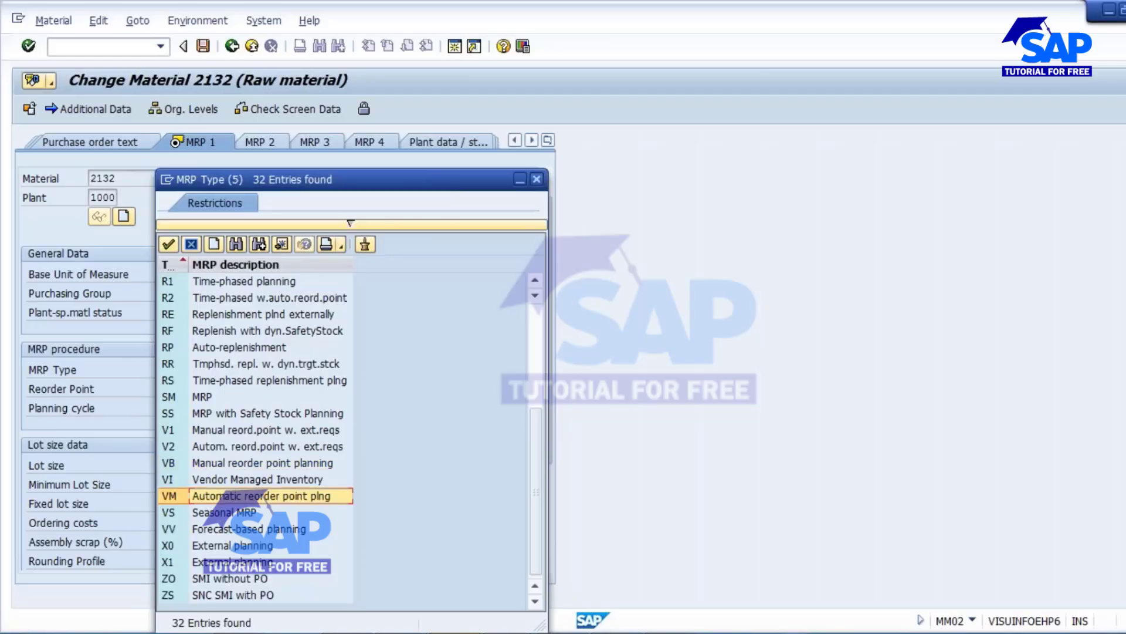
{"action": "left_click", "coordinate": [537, 180]}
Review the material number and its reorder point in the MRP 1 view.
{"action": "left_click_drag", "start_coordinate": [177, 388], "coordinate": [136, 391]}
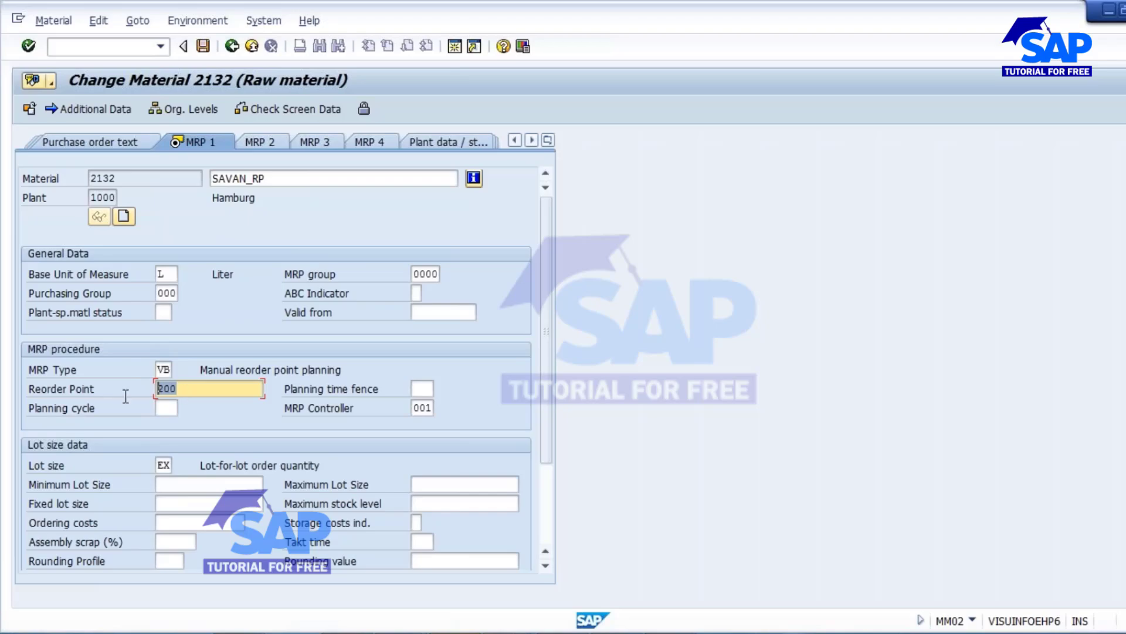
{"action": "left_click_drag", "start_coordinate": [120, 172], "coordinate": [40, 171]}
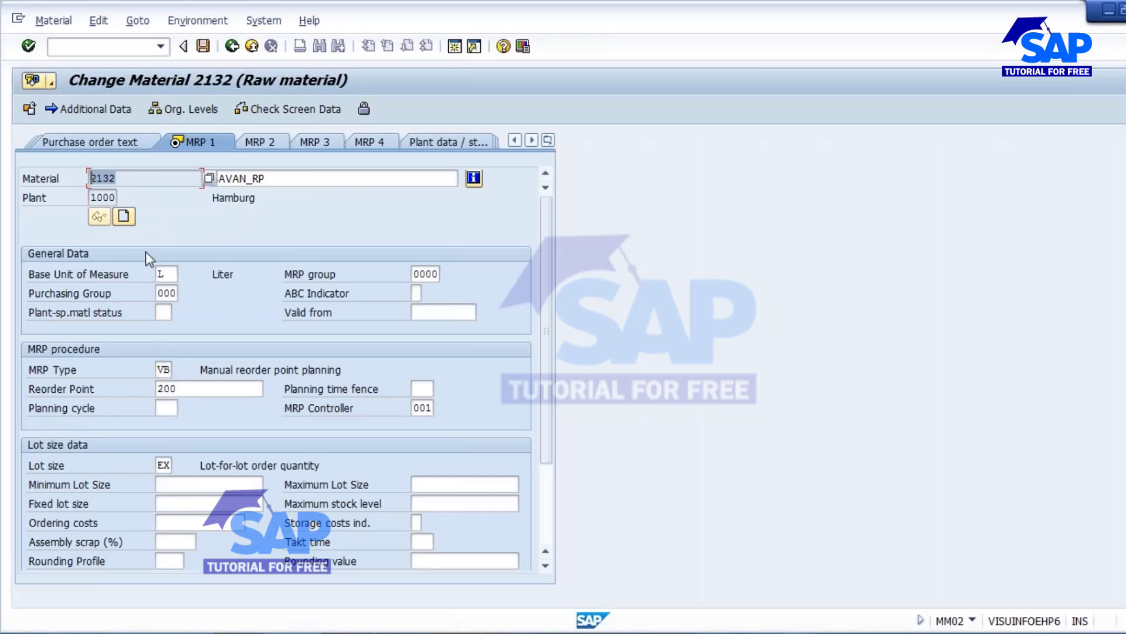
{"action": "left_click_drag", "start_coordinate": [198, 389], "coordinate": [85, 382]}
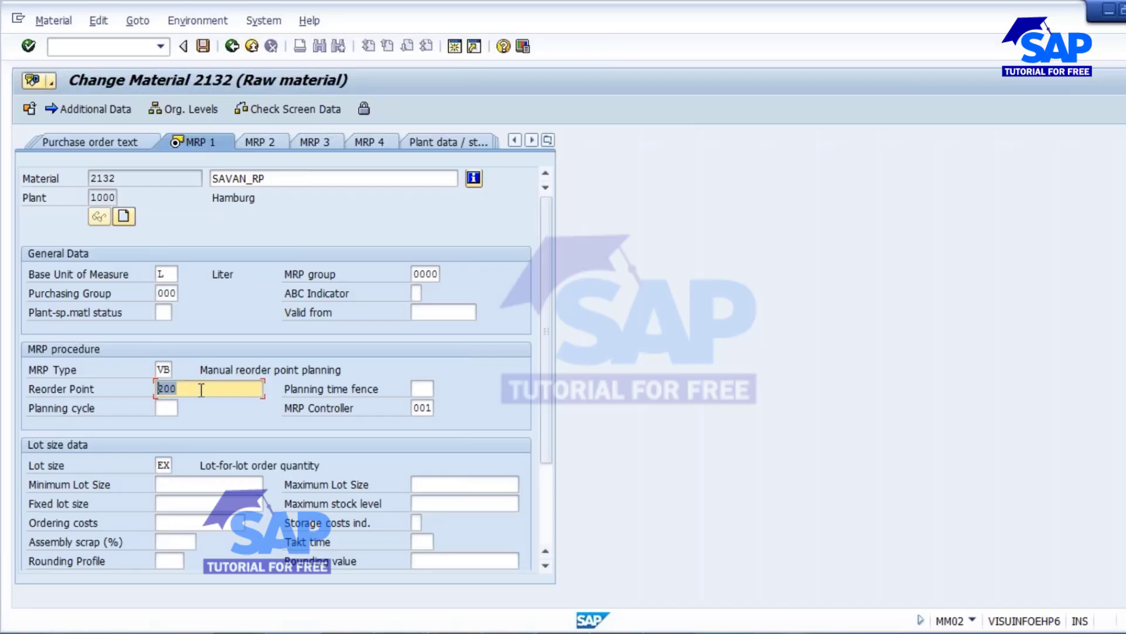
Open the Consumption view in the additional data of material 2132 and check the total and corrected values for period 08.2016.
{"action": "left_click", "coordinate": [85, 108]}
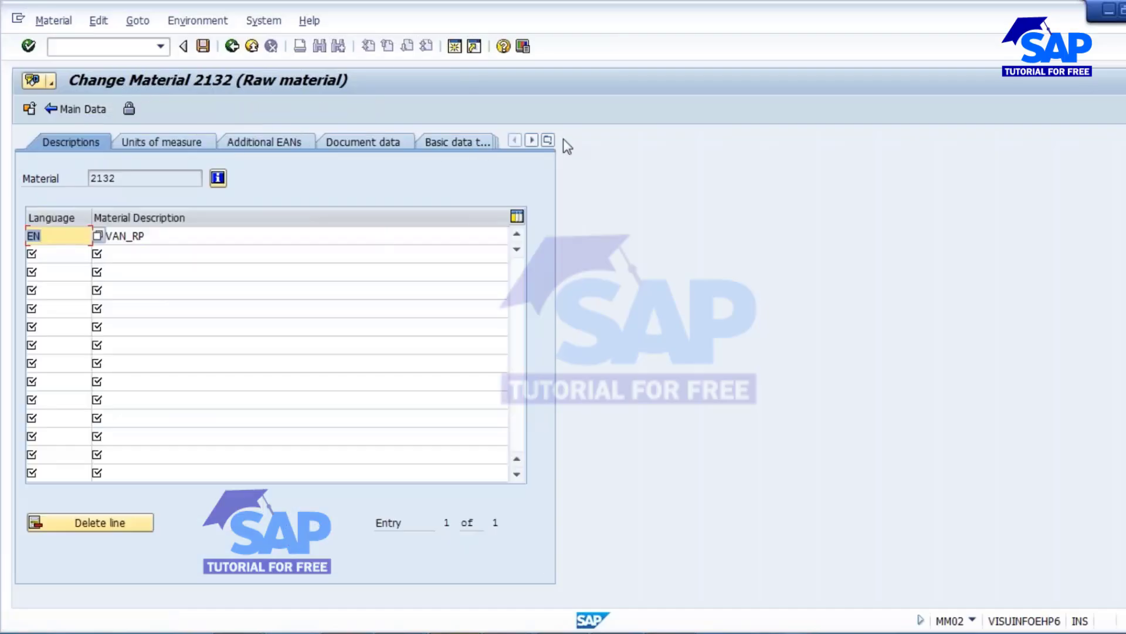
{"action": "left_click", "coordinate": [548, 142]}
{"action": "left_click", "coordinate": [583, 292]}
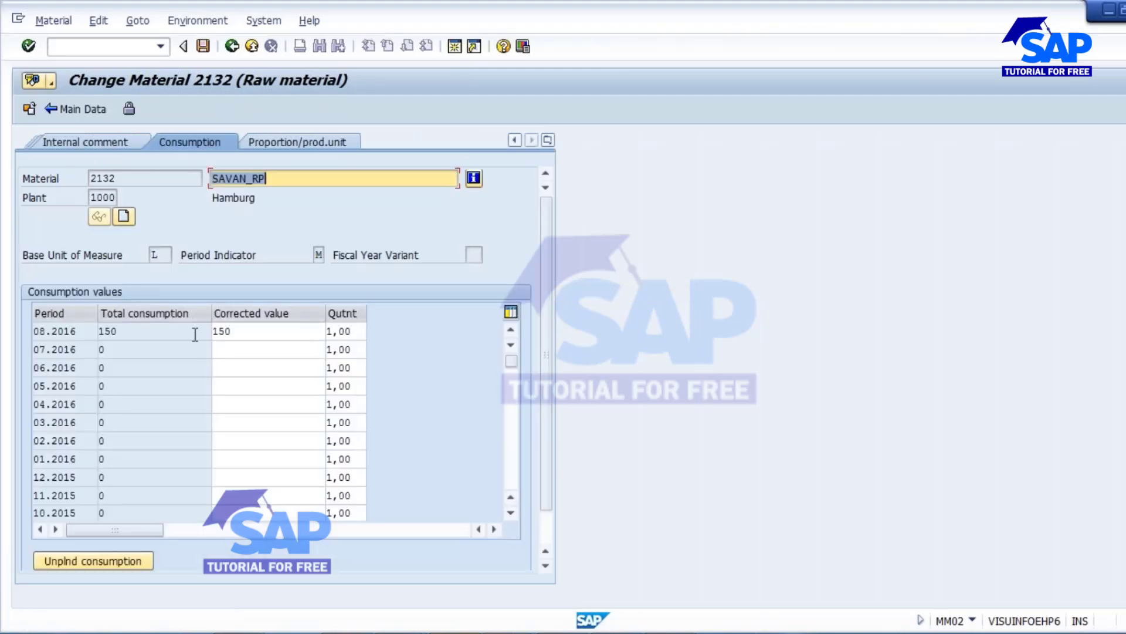
{"action": "left_click", "coordinate": [241, 331]}
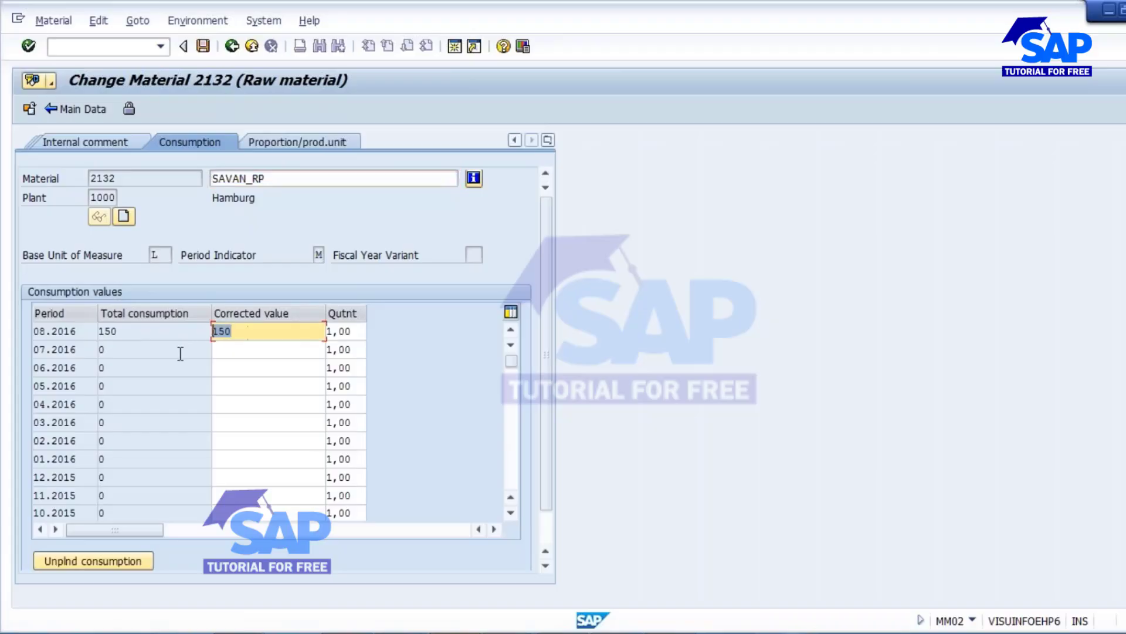
{"action": "left_click_drag", "start_coordinate": [132, 332], "coordinate": [97, 335]}
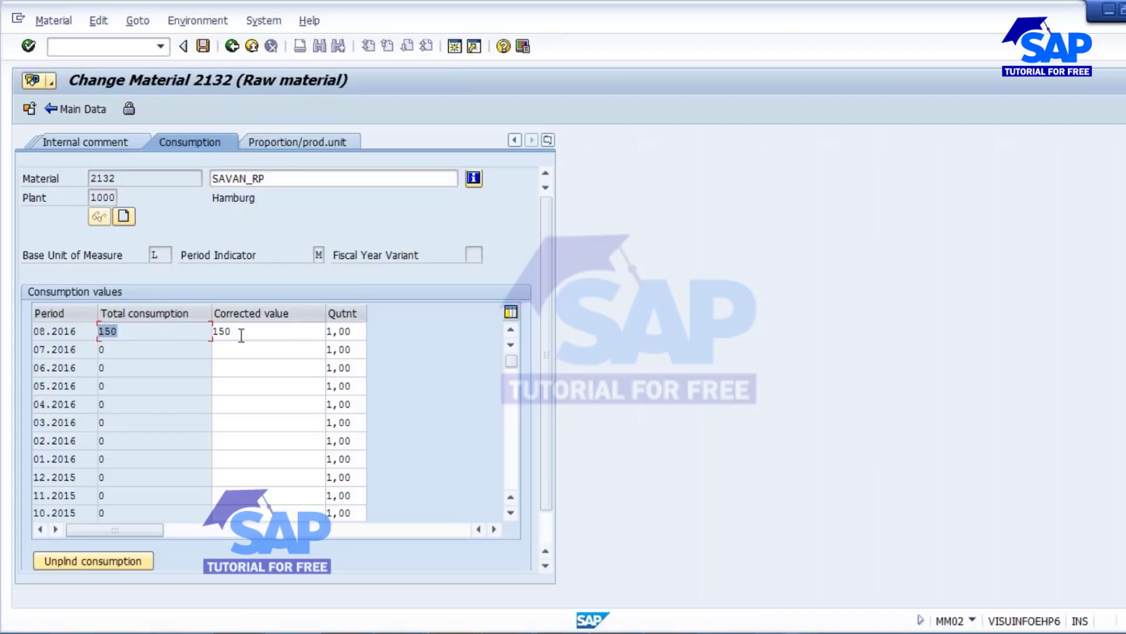
{"action": "left_click_drag", "start_coordinate": [241, 333], "coordinate": [206, 339]}
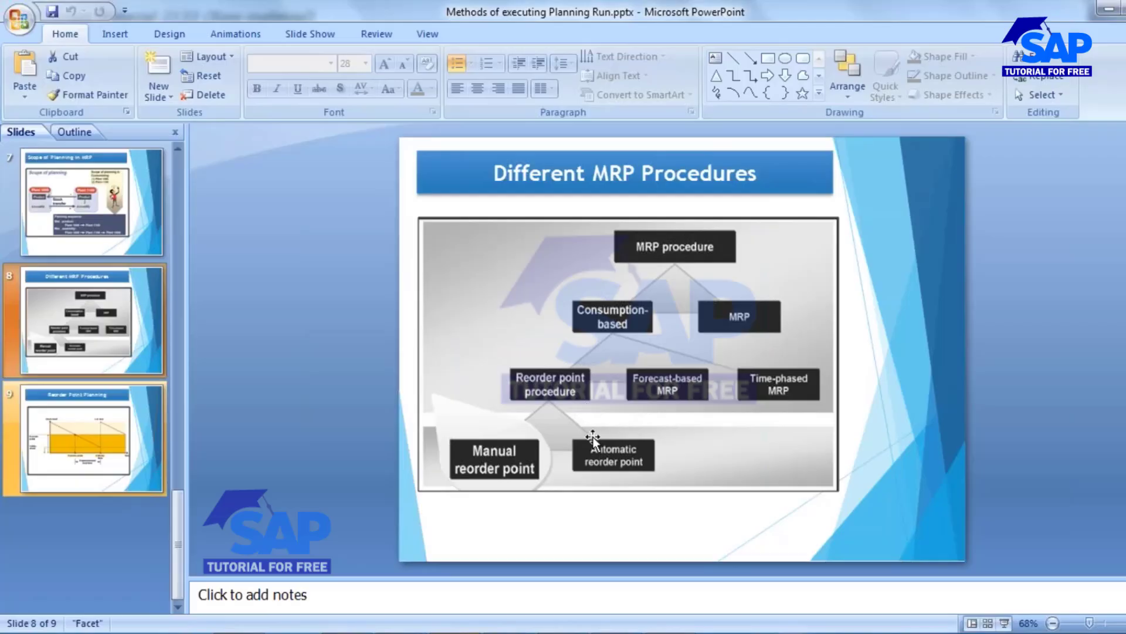
Review the Reorder Point Planning slide and the agenda slide in the PowerPoint presentation on executing planning runs.
{"action": "left_click", "coordinate": [78, 438]}
{"action": "scroll", "coordinate": [101, 420], "scroll_direction": "up", "scroll_amount": 6}
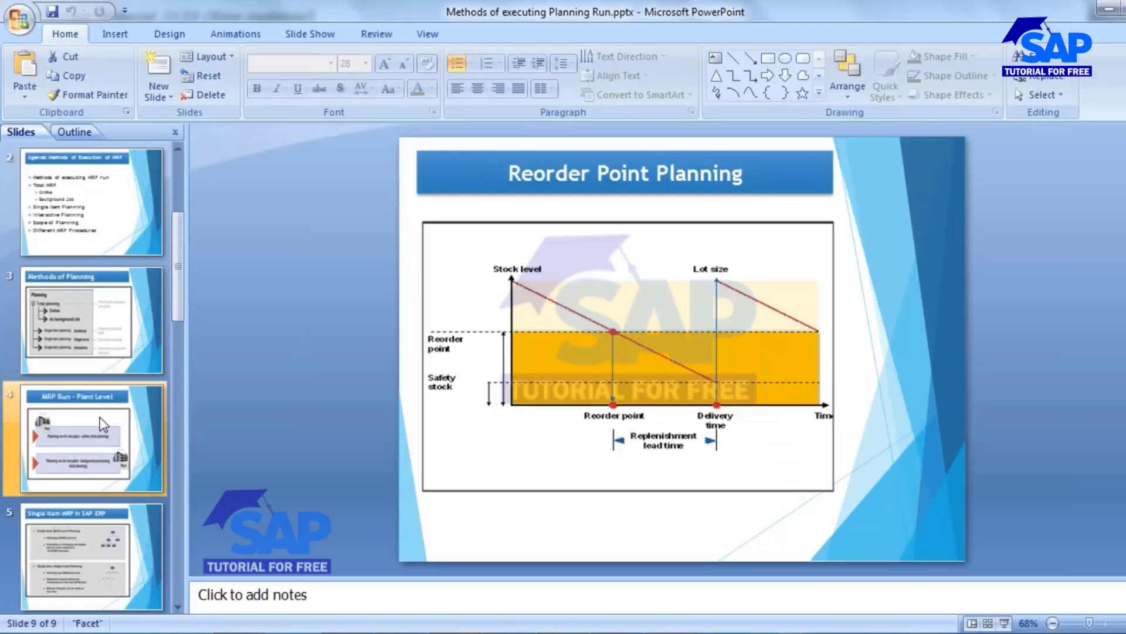
{"action": "left_click", "coordinate": [92, 319]}
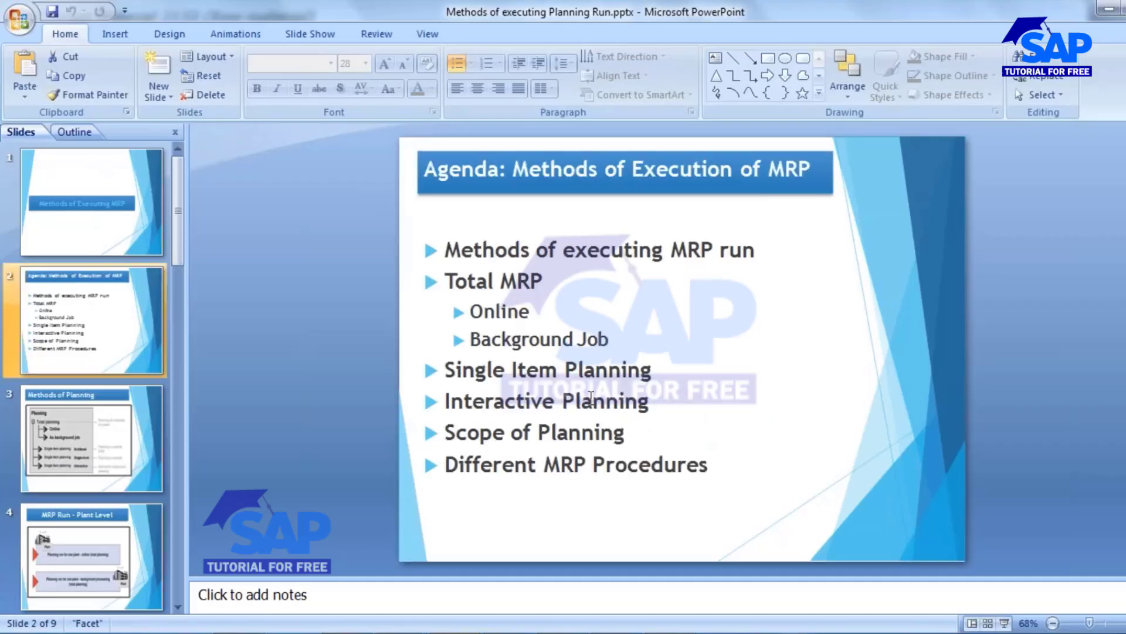
{"action": "left_click", "coordinate": [585, 429]}
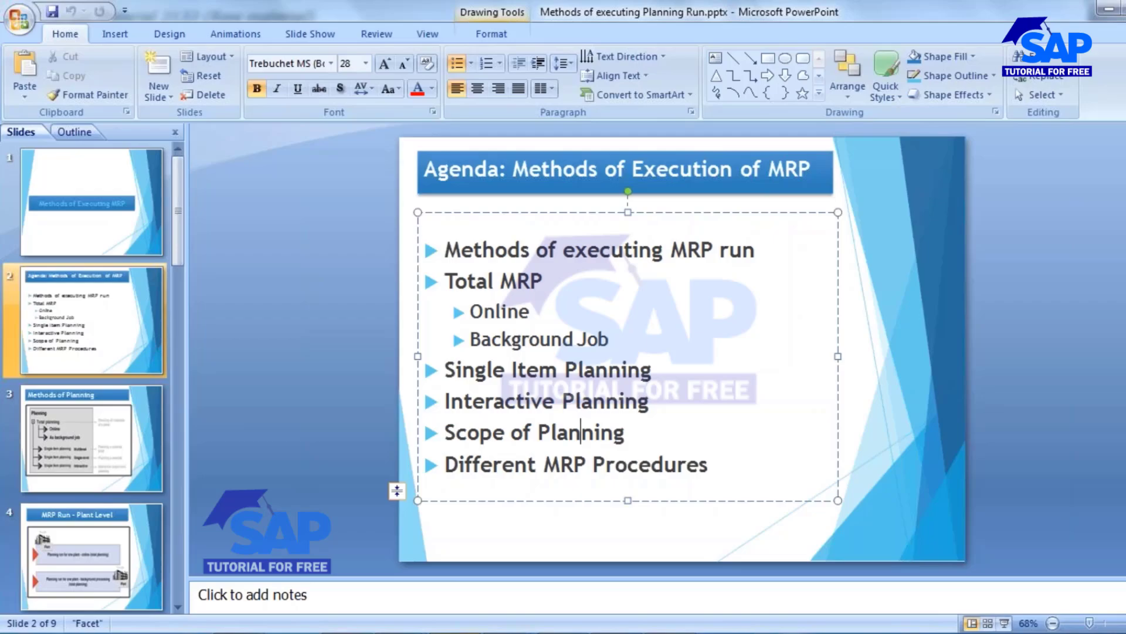
Switch to the Word course syllabus and highlight the bullet "Methods for Executing planning run" in yellow.
{"action": "left_click", "coordinate": [617, 632]}
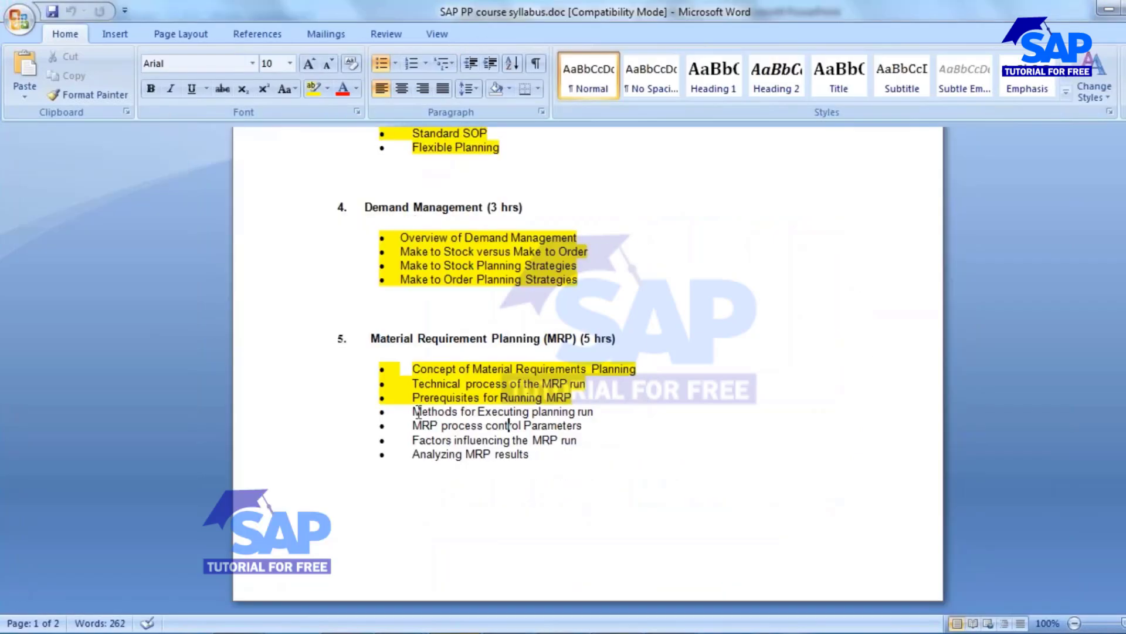
{"action": "left_click_drag", "start_coordinate": [413, 412], "coordinate": [583, 414]}
{"action": "left_click", "coordinate": [583, 414]}
{"action": "left_click_drag", "start_coordinate": [413, 412], "coordinate": [588, 414]}
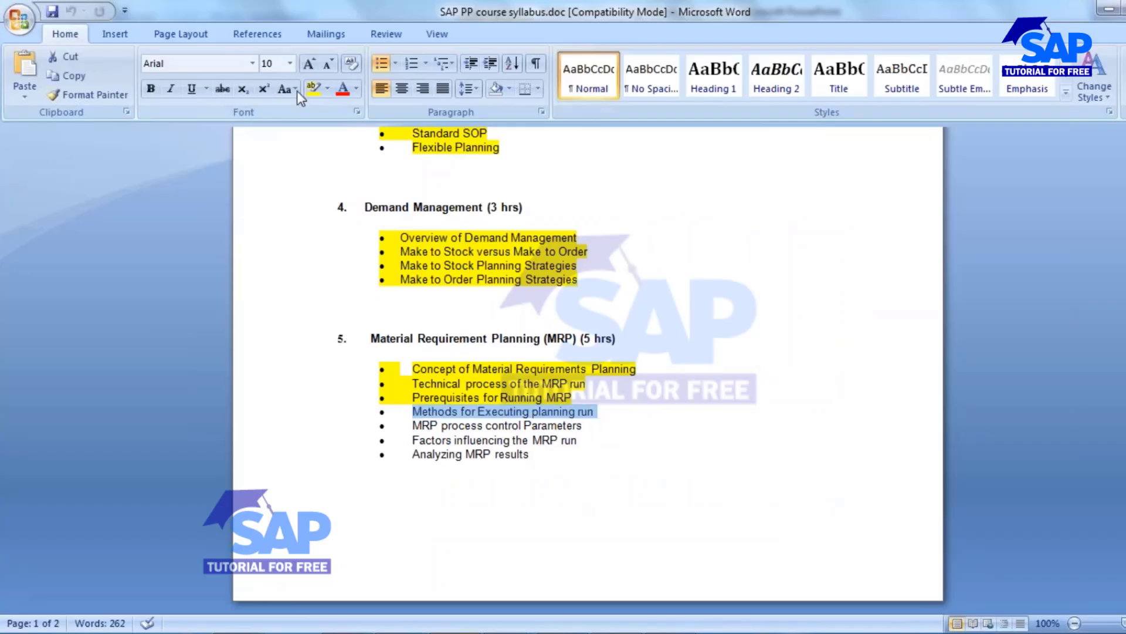
{"action": "left_click", "coordinate": [313, 88]}
{"action": "left_click", "coordinate": [452, 440]}
Switch back to PowerPoint and close the presentation Methods of executing Planning Run.pptx.
{"action": "key", "text": "alt+Tab"}
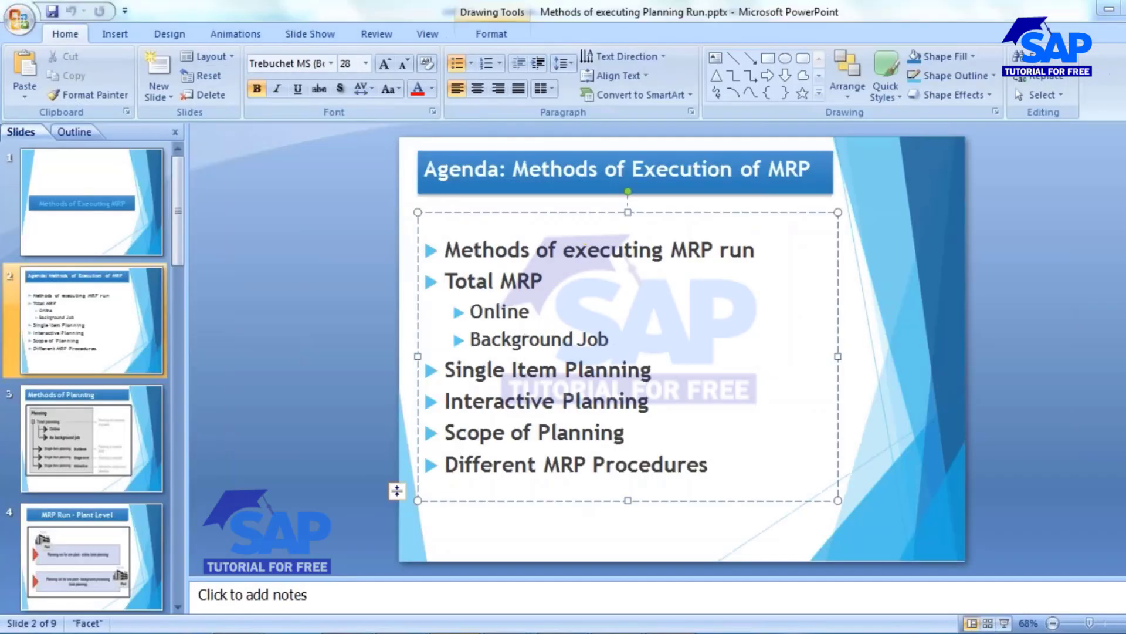
{"action": "key", "text": "alt+F4"}
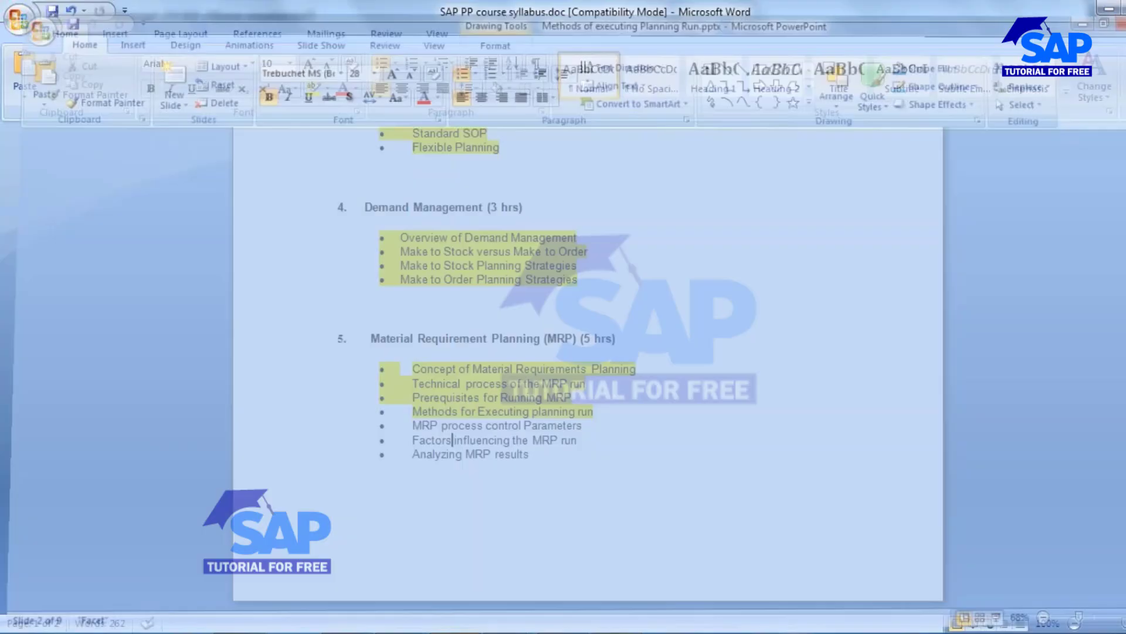
{"action": "mouse_move", "coordinate": [239, 632]}
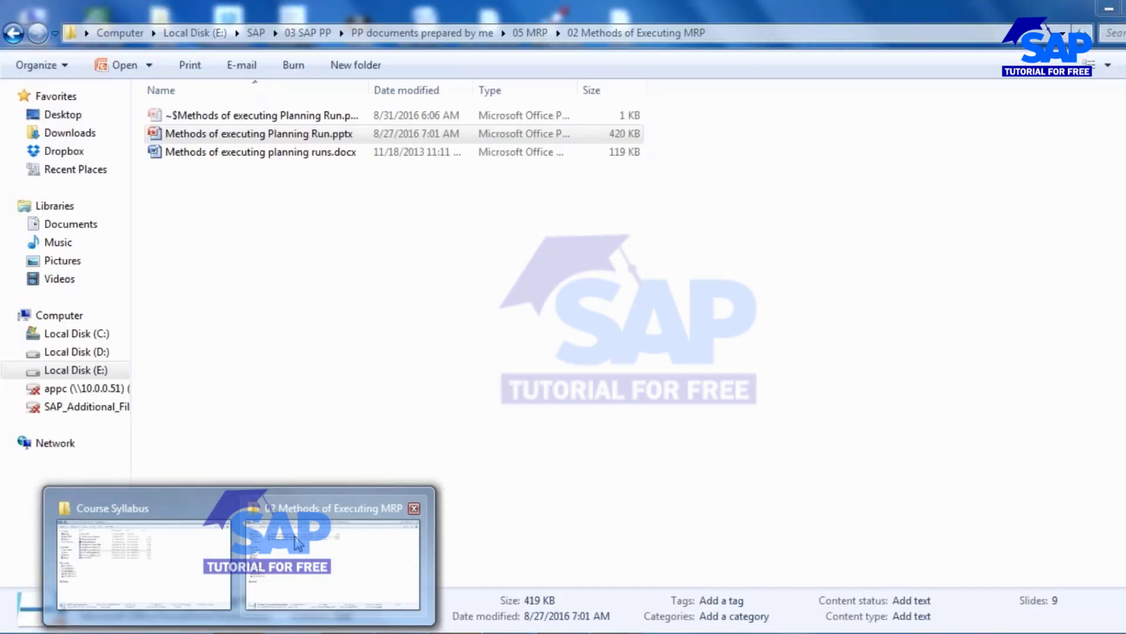
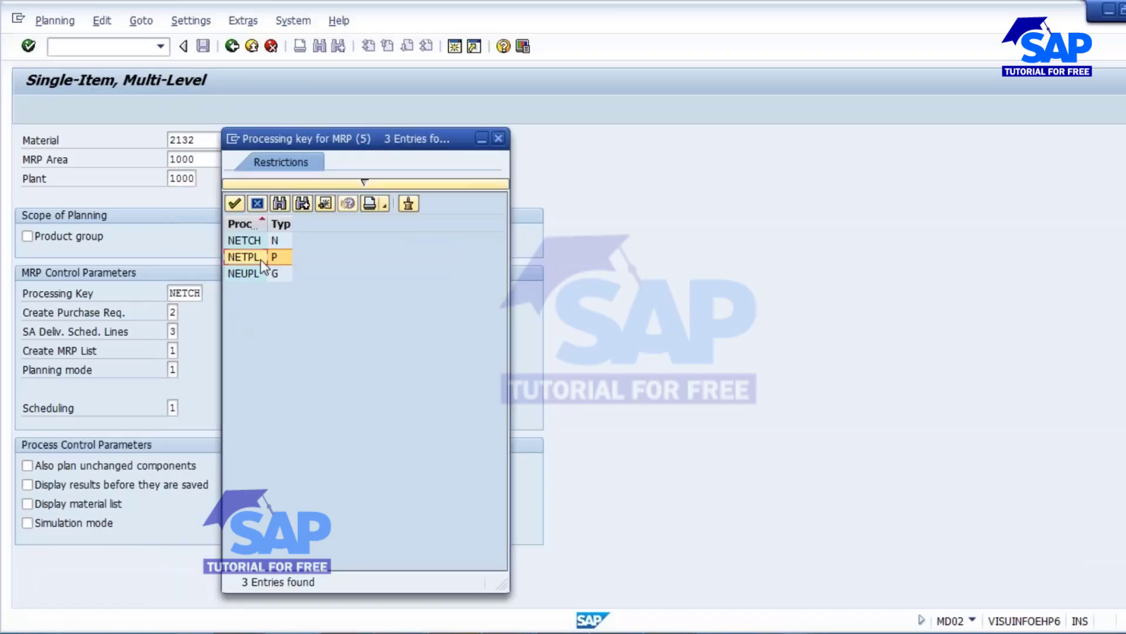
Switch to the SAP Easy Access session and reduce the SAP menu tree to its top-level folders.
{"action": "left_click", "coordinate": [509, 633]}
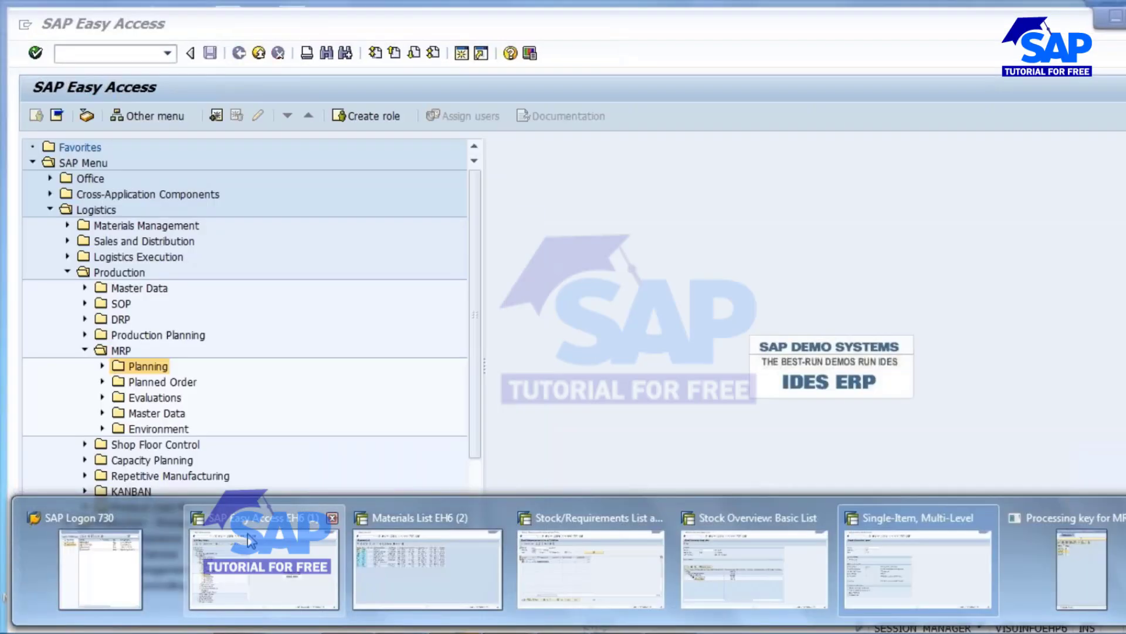
{"action": "left_click", "coordinate": [251, 541]}
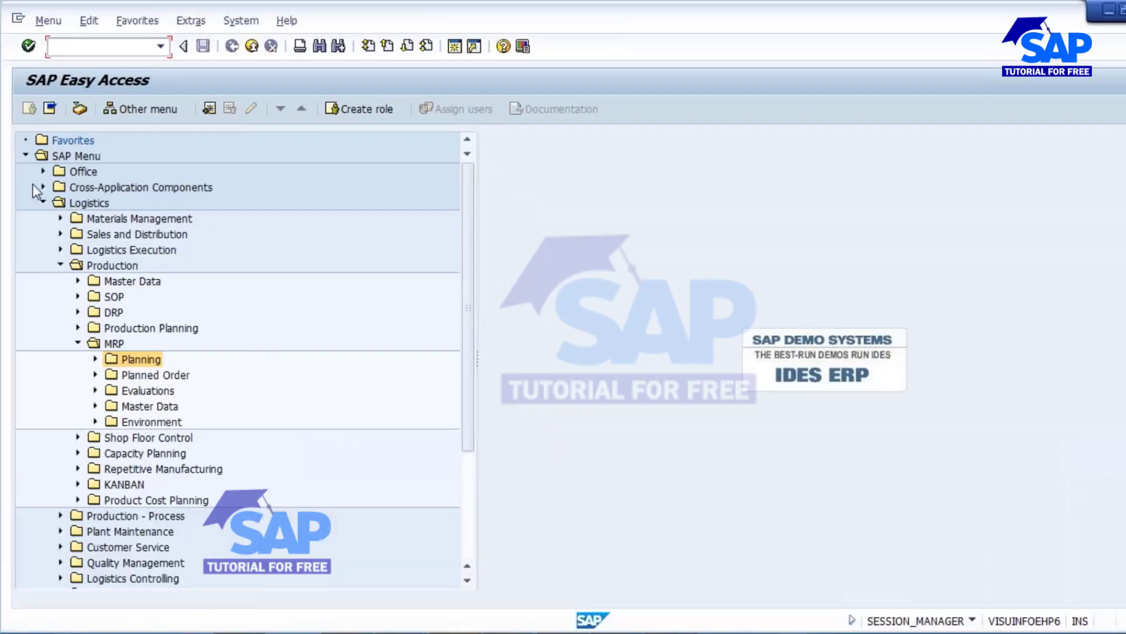
{"action": "left_click", "coordinate": [24, 155]}
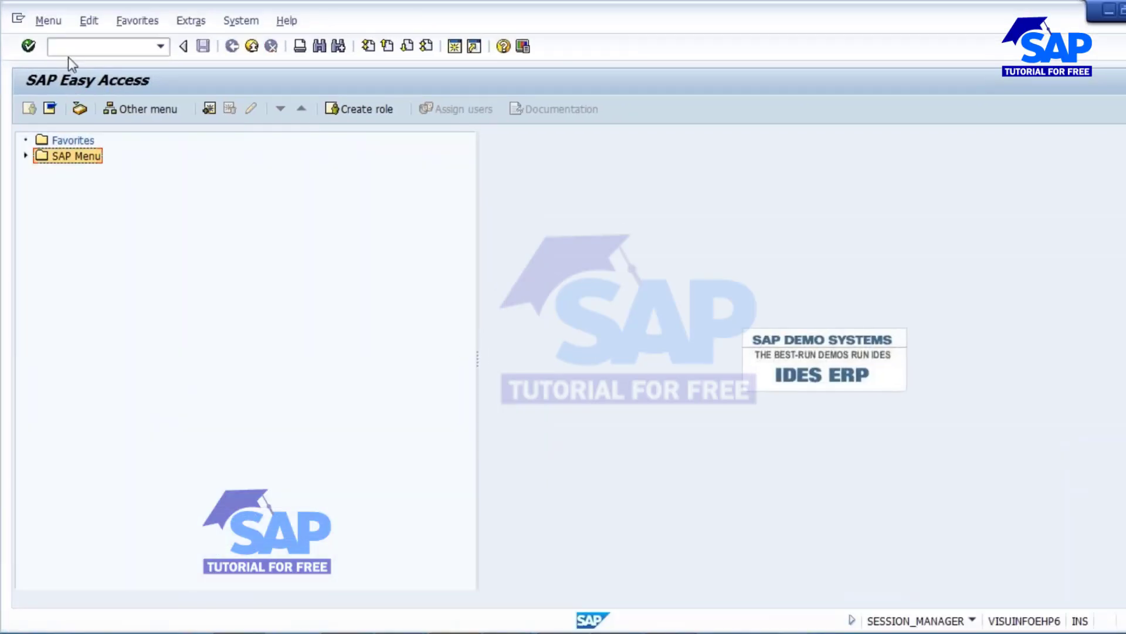
{"action": "left_click", "coordinate": [25, 155]}
{"action": "left_click", "coordinate": [43, 184]}
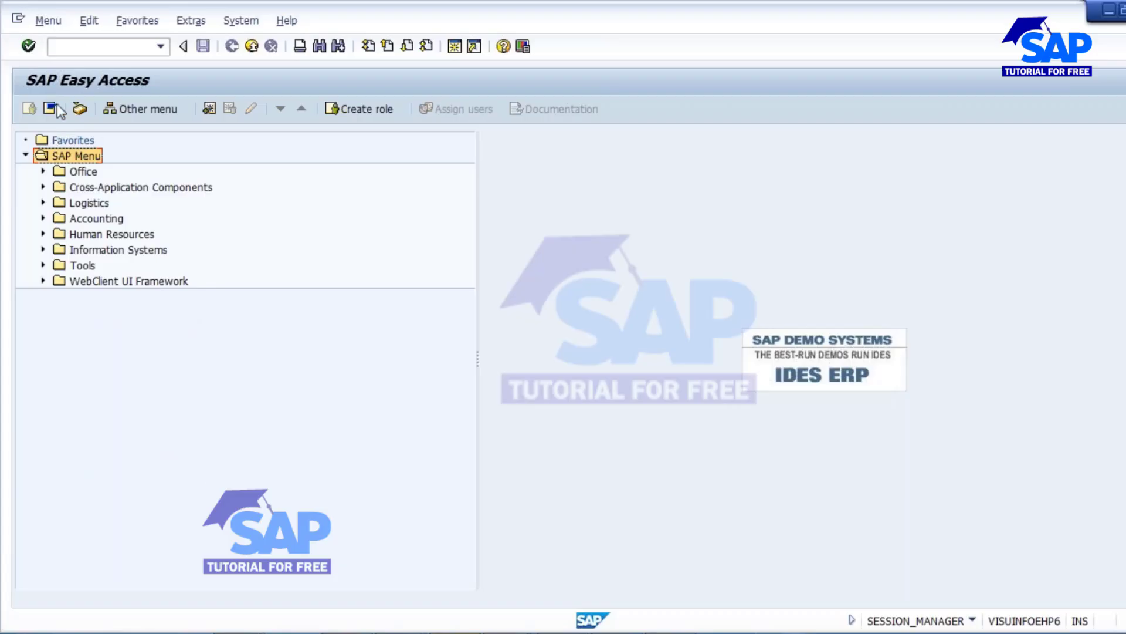
Start the plant parameters for MRP transaction (OPPQ) and open the parameters of plant 1000 for maintenance.
{"action": "left_click", "coordinate": [106, 46]}
{"action": "type", "text": "mm01"}
{"action": "key", "text": "Return"}
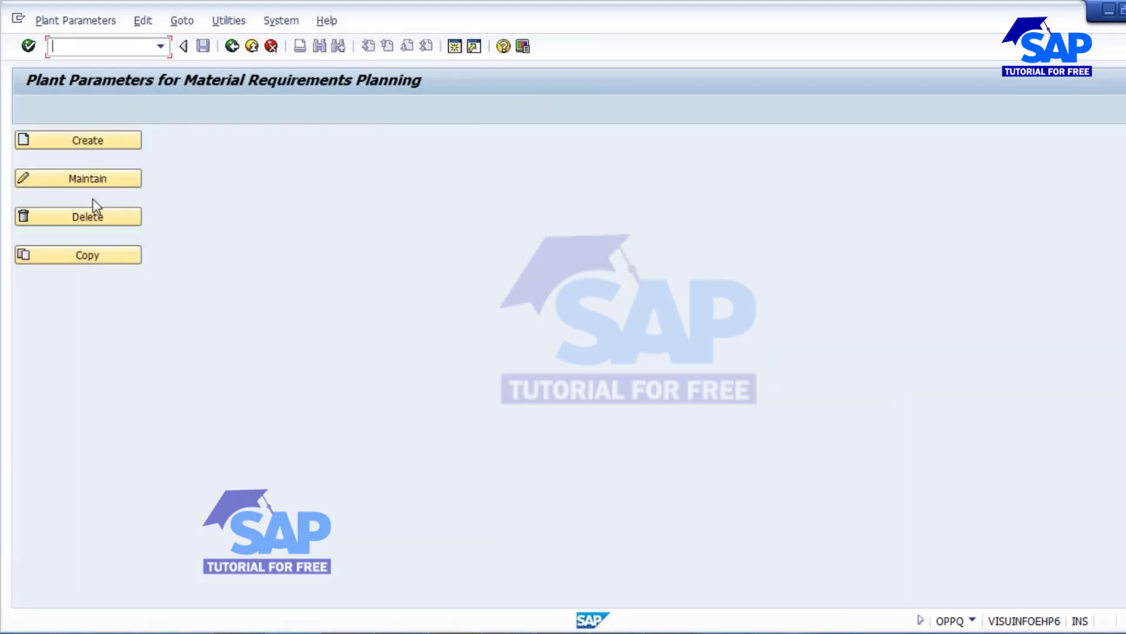
{"action": "left_click", "coordinate": [119, 179]}
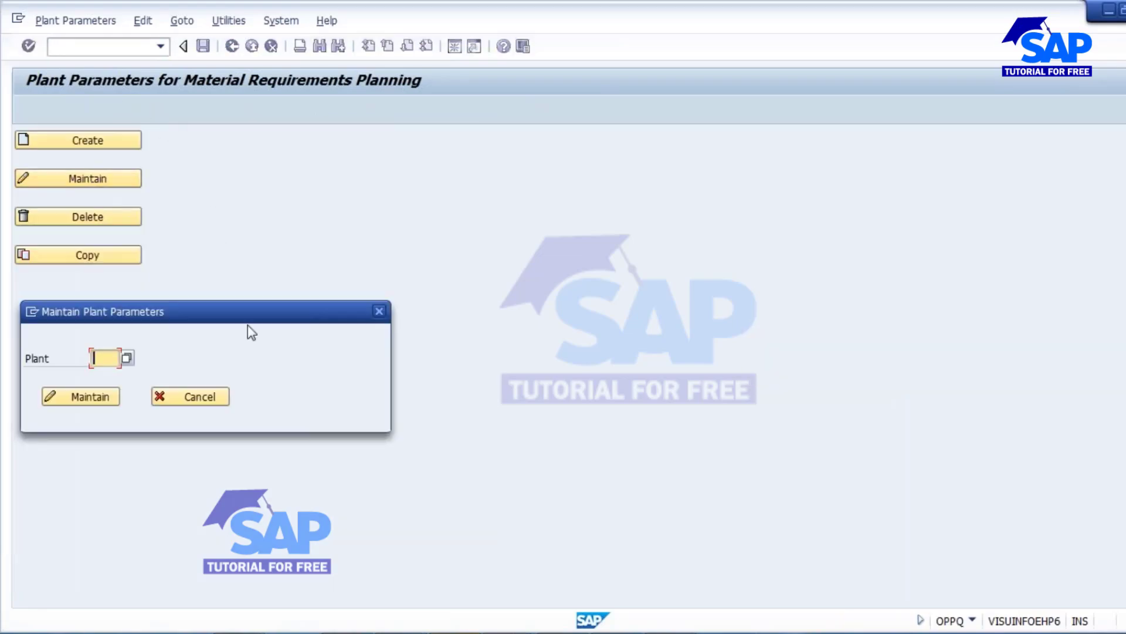
{"action": "type", "text": "1000"}
{"action": "left_click", "coordinate": [78, 401]}
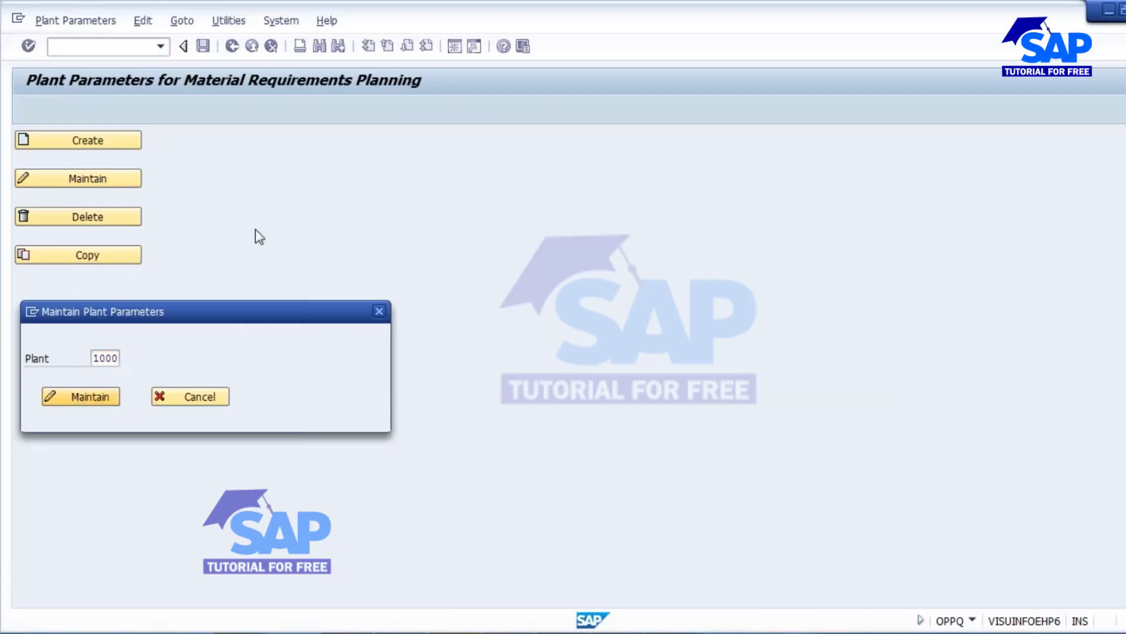
Open the planning horizon settings of plant 1000 and check the plant's planning horizon.
{"action": "scroll", "coordinate": [729, 437], "scroll_direction": "down", "scroll_amount": 1}
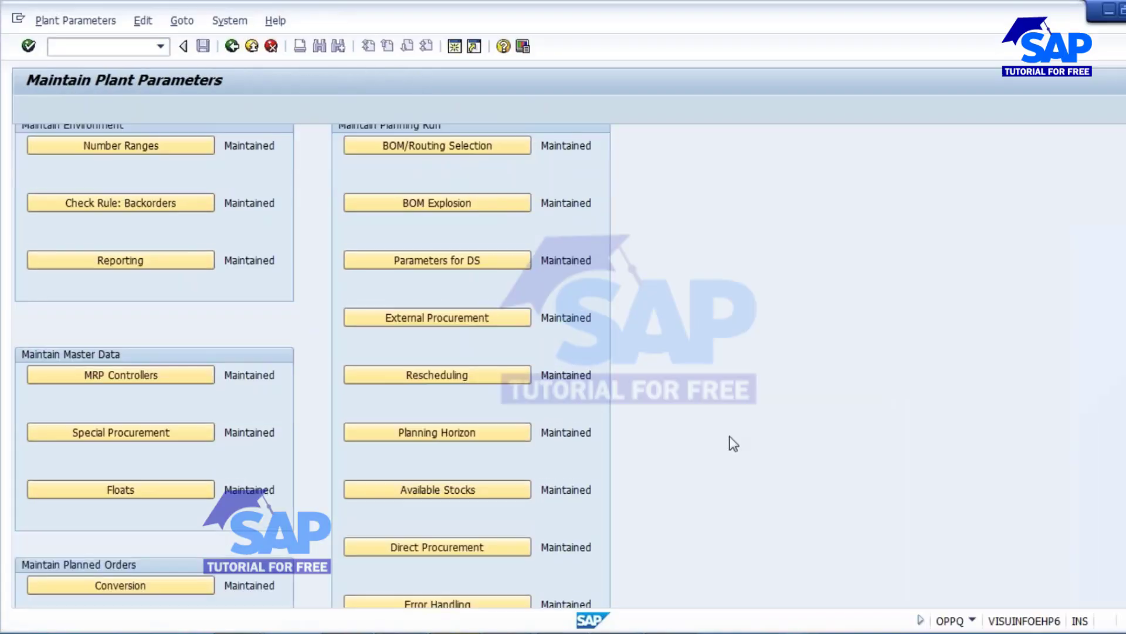
{"action": "left_click", "coordinate": [444, 435]}
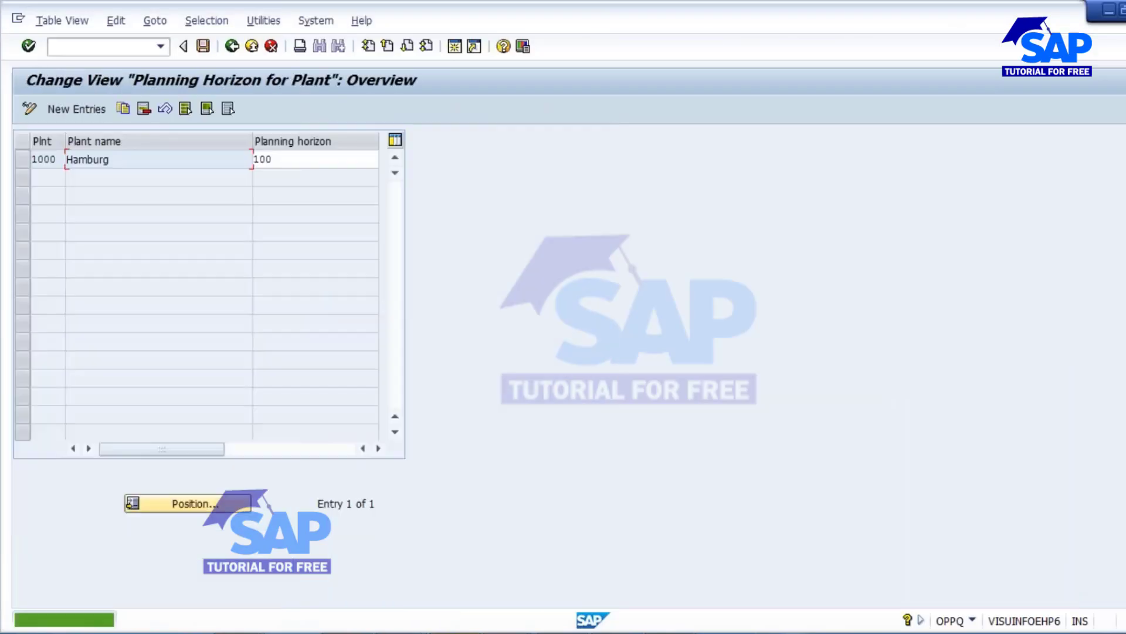
{"action": "double_click", "coordinate": [108, 159]}
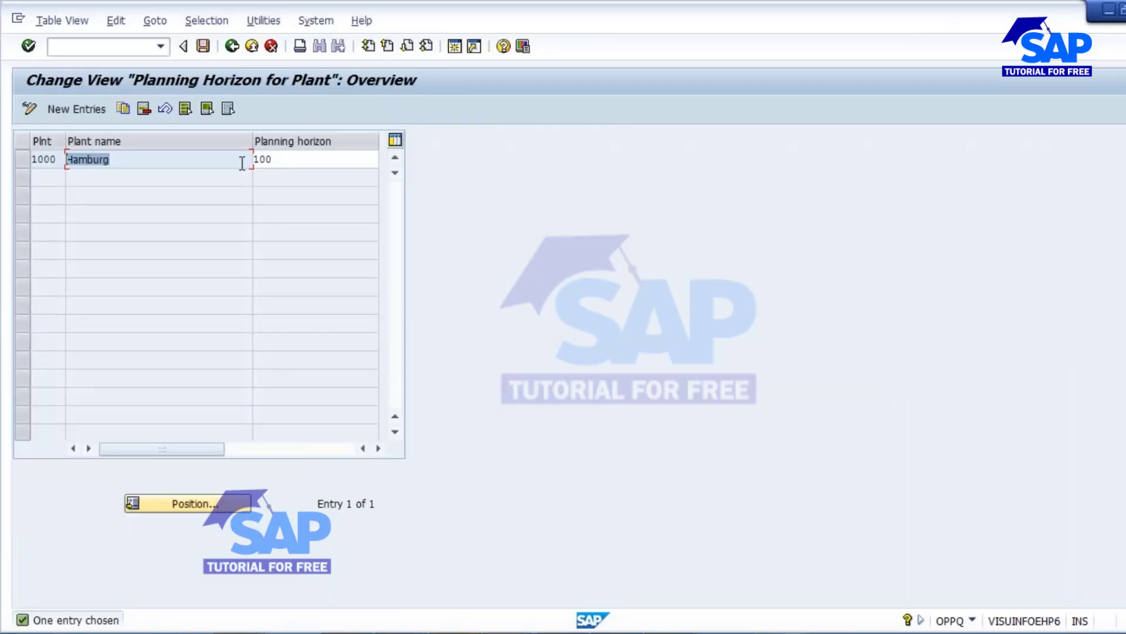
{"action": "double_click", "coordinate": [283, 160]}
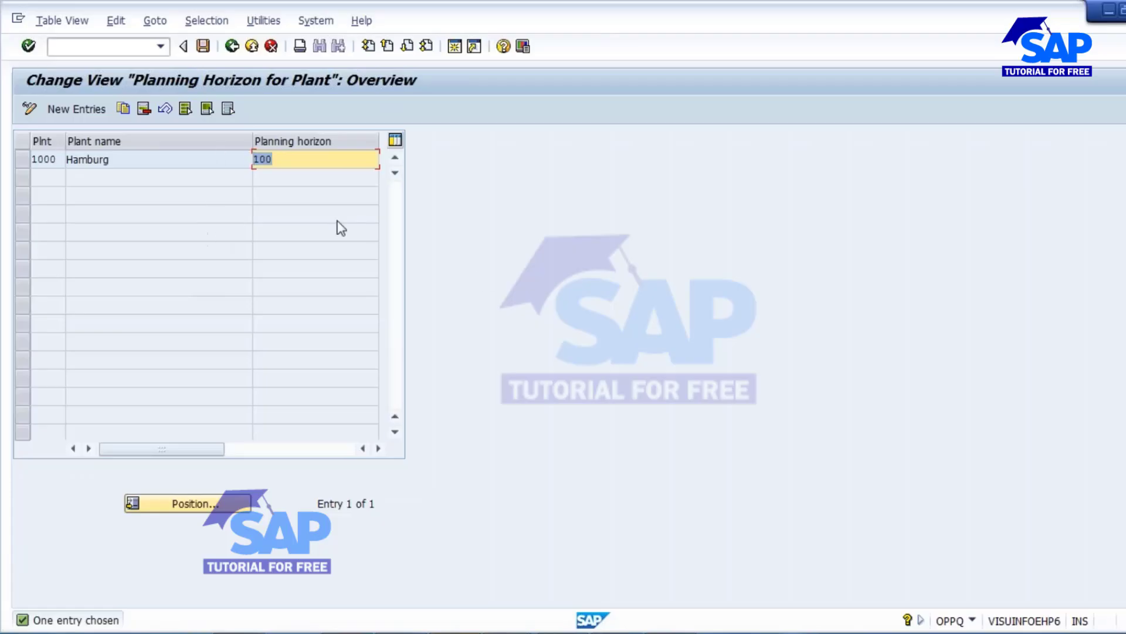
Return to the Single-Item, Multi-Level planning session and close the MRP processing key list.
{"action": "left_click", "coordinate": [457, 633]}
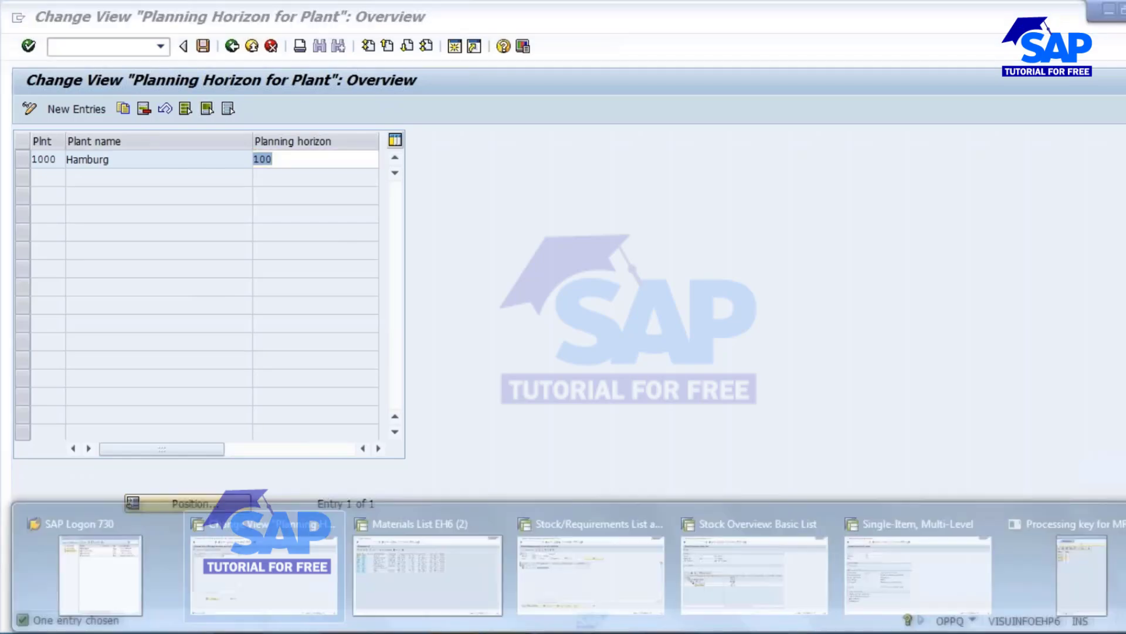
{"action": "left_click", "coordinate": [1090, 582]}
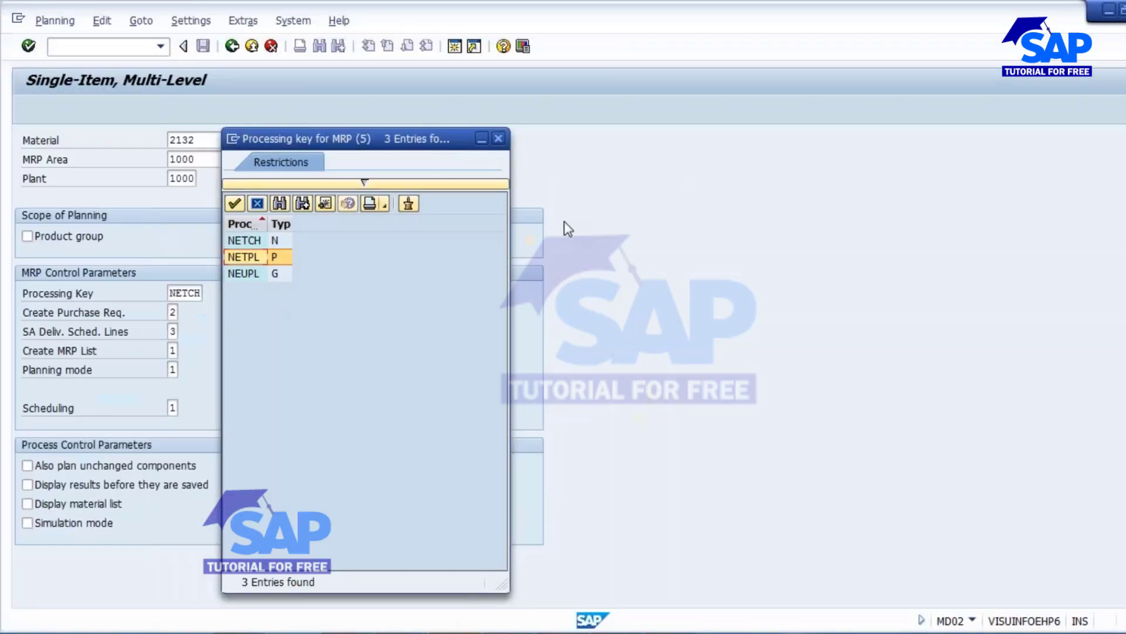
{"action": "left_click", "coordinate": [498, 140]}
{"action": "left_click", "coordinate": [456, 632]}
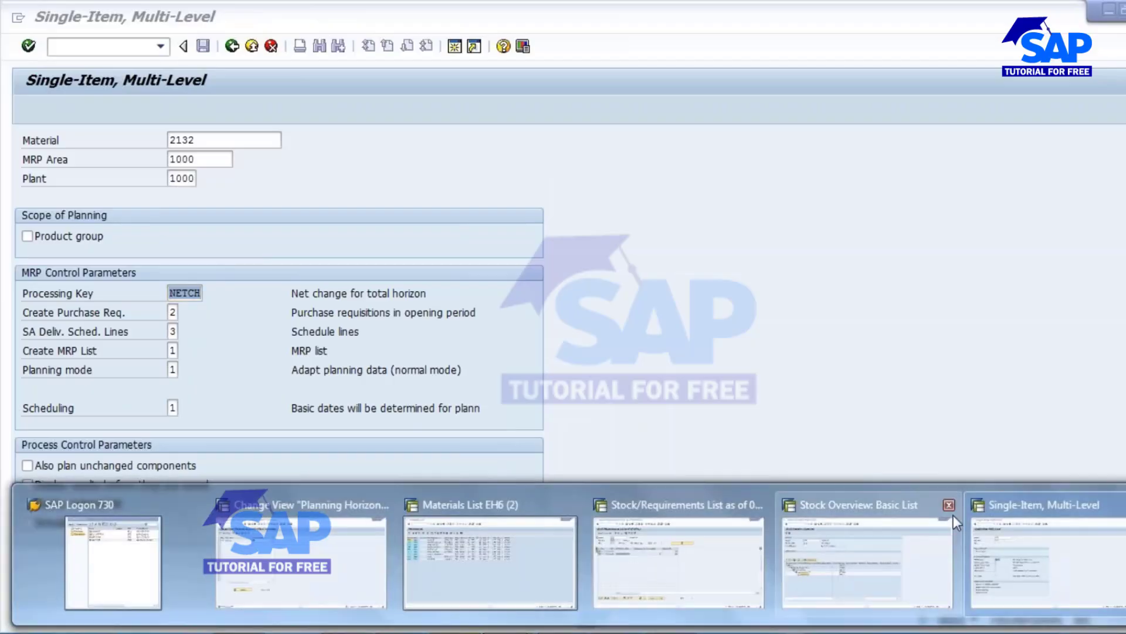
Close the Stock Overview and Stock/Requirements List sessions and switch to the Materials List session.
{"action": "left_click", "coordinate": [949, 505]}
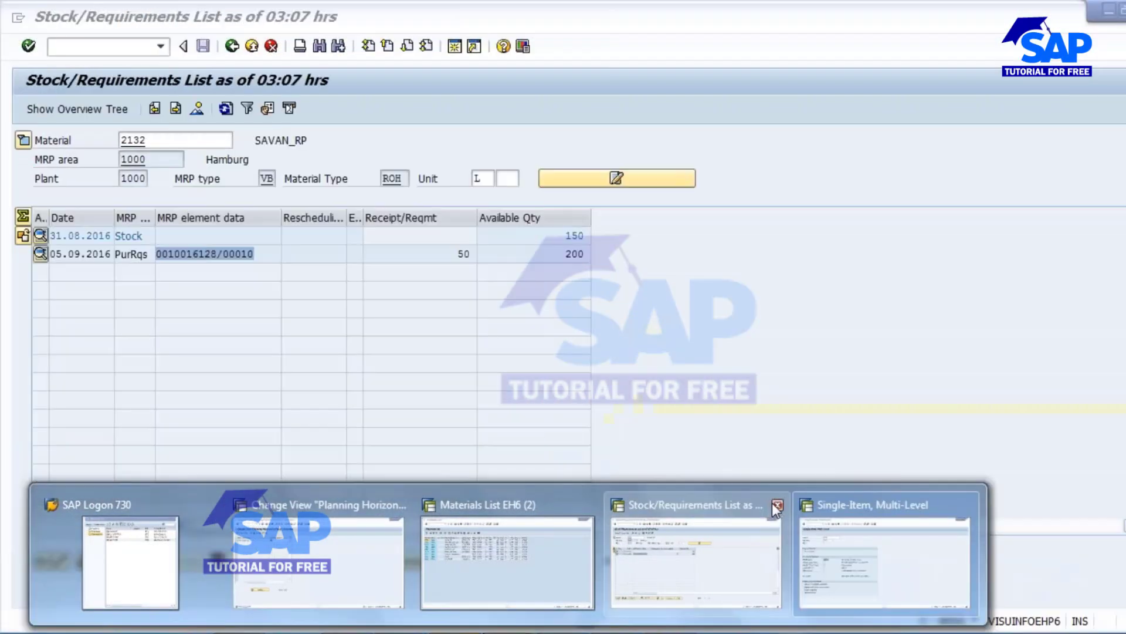
{"action": "left_click", "coordinate": [777, 506]}
{"action": "left_click", "coordinate": [583, 530]}
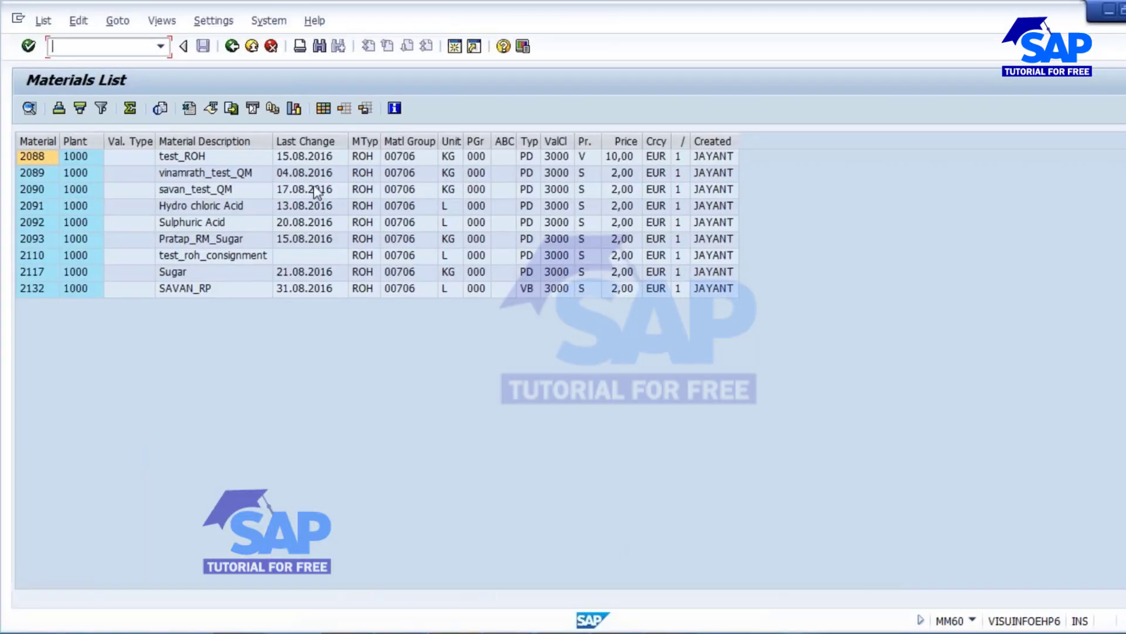
Rerun the materials list for plant 1000 with the material number cleared and the material type set to FERT.
{"action": "left_click", "coordinate": [231, 50]}
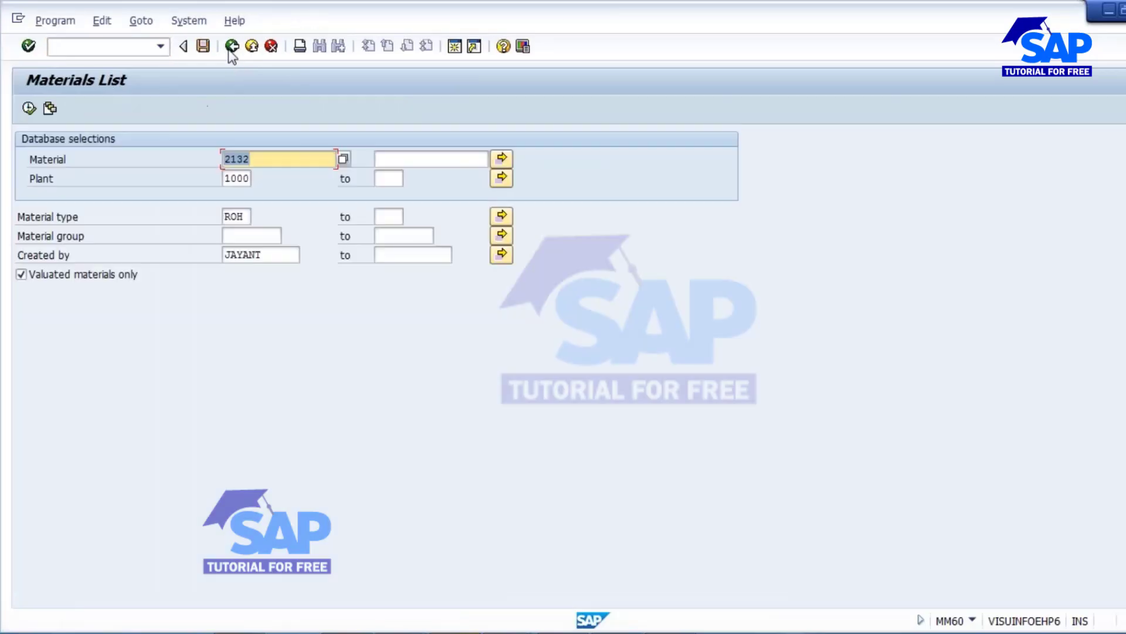
{"action": "key", "text": "Delete"}
{"action": "left_click", "coordinate": [225, 216]}
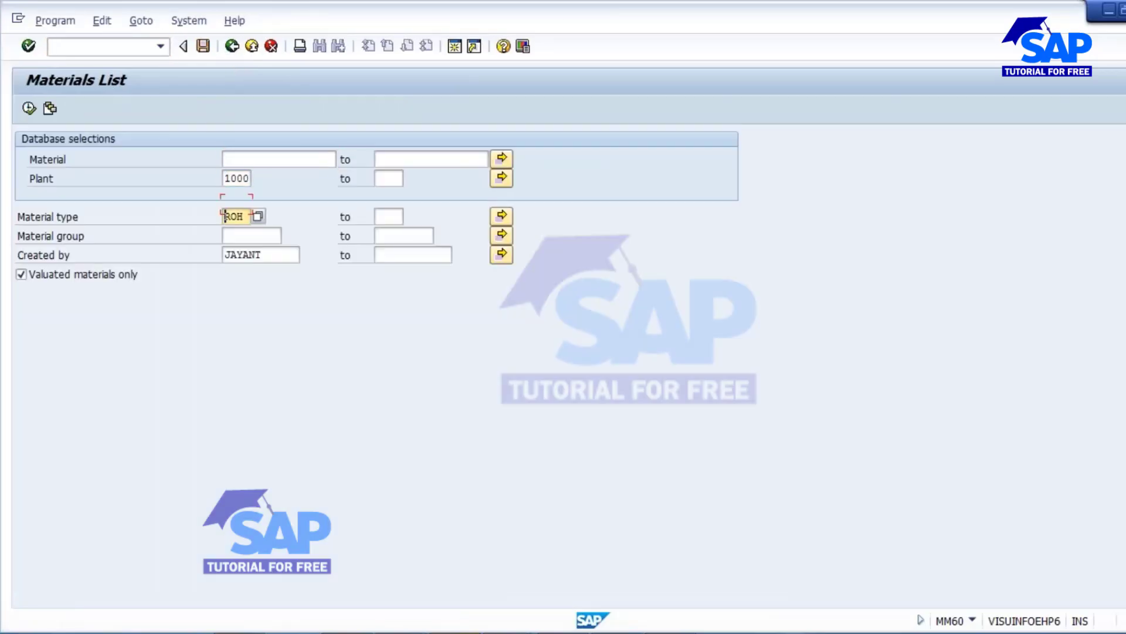
{"action": "key", "text": "Delete"}
{"action": "key", "text": "Delete"}
{"action": "key", "text": "Delete"}
{"action": "type", "text": "fert"}
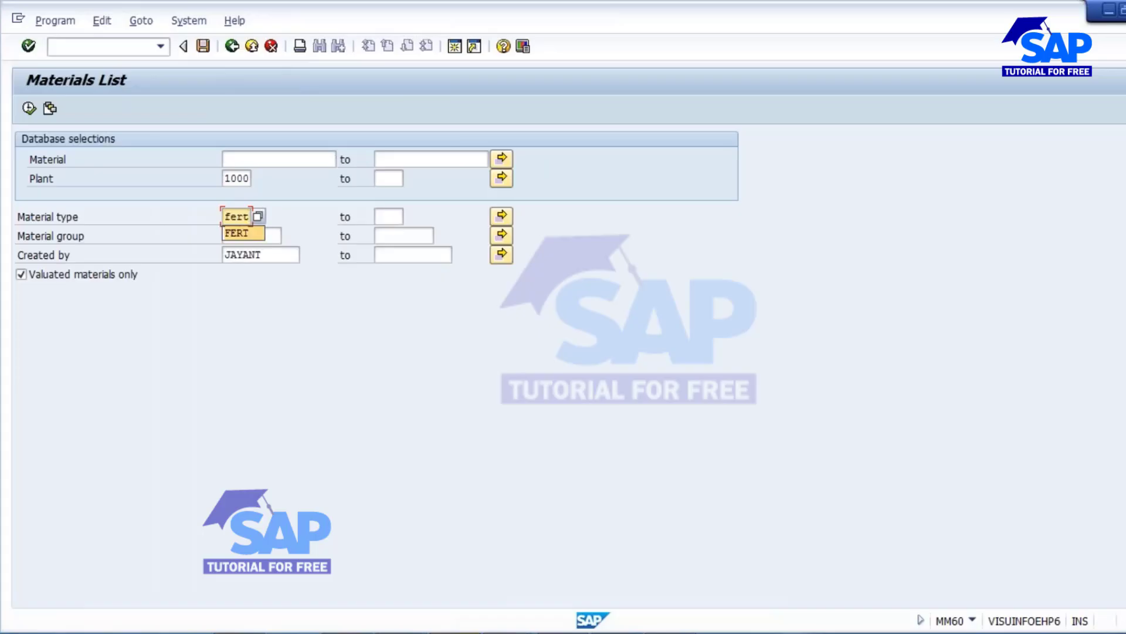
{"action": "key", "text": "Return"}
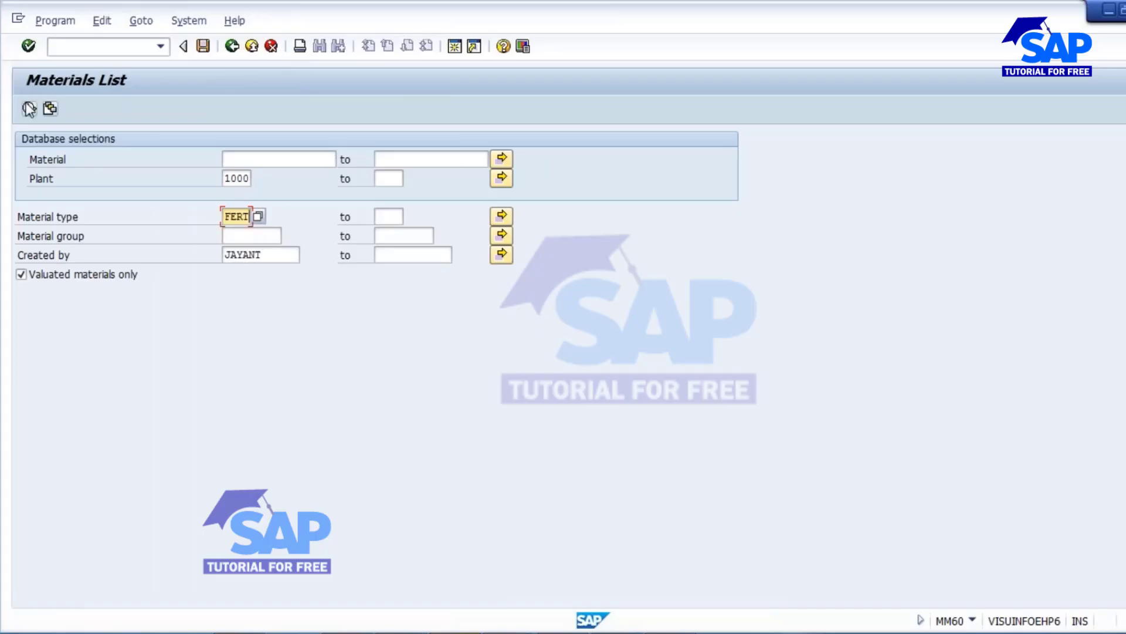
{"action": "key", "text": "F8"}
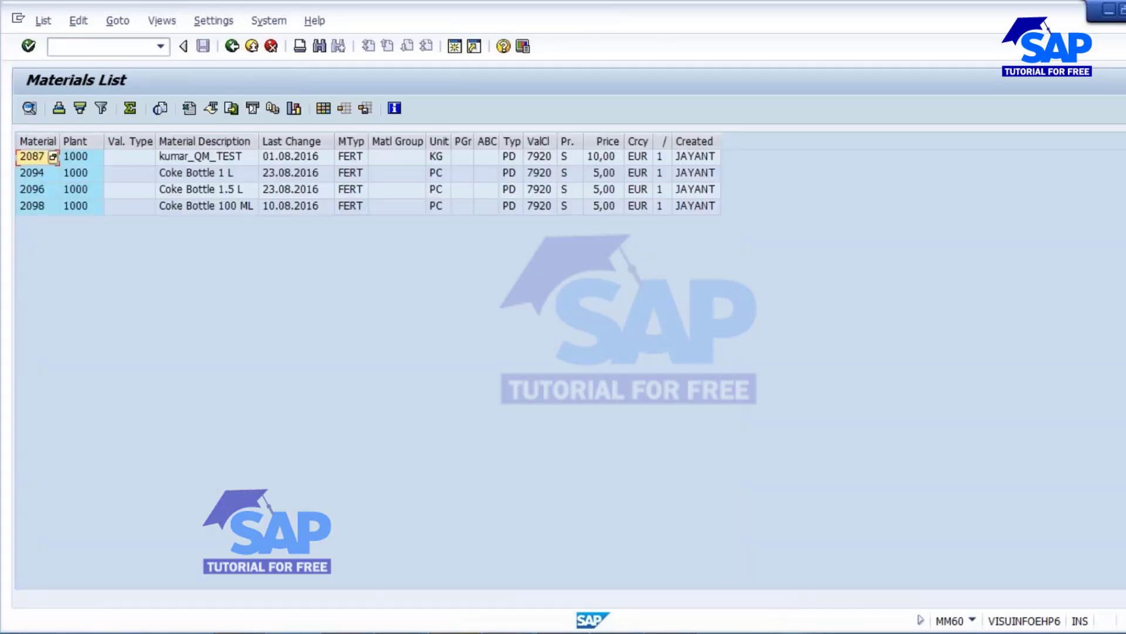
Pick material 2094 and display its stock/requirements list for plant 1000 in a new session with transaction MD04.
{"action": "left_click", "coordinate": [33, 173]}
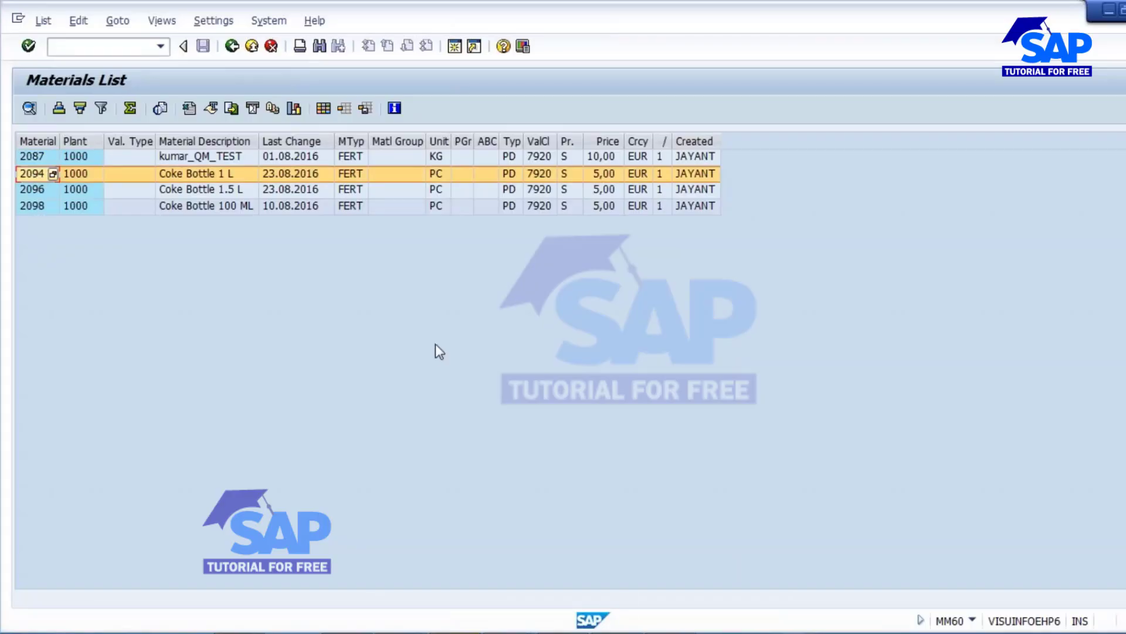
{"action": "left_click", "coordinate": [758, 559]}
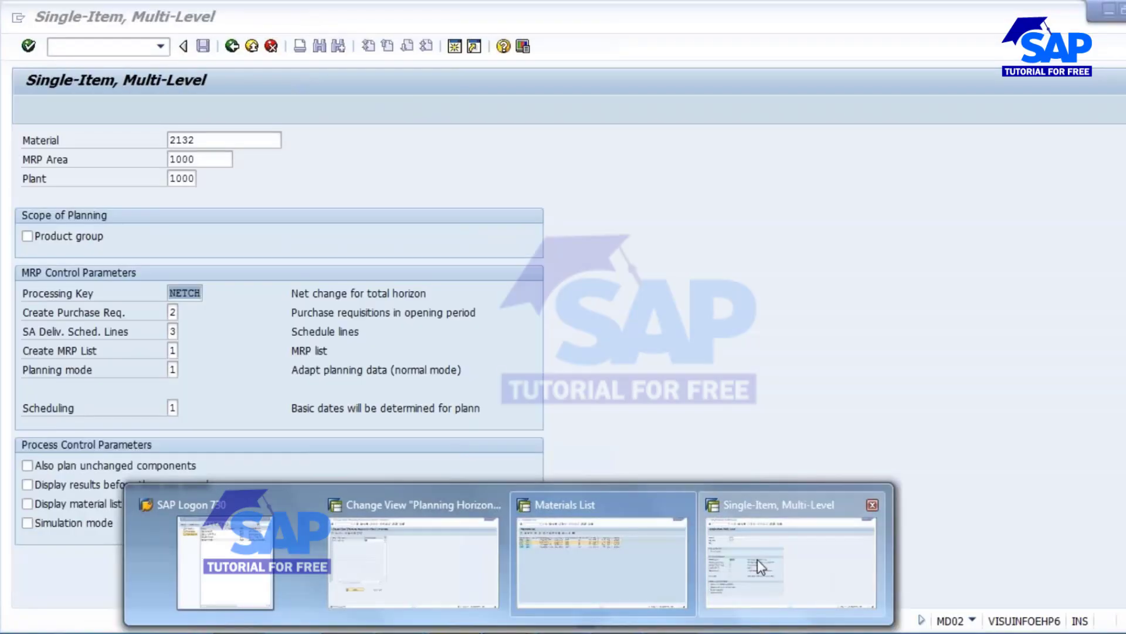
{"action": "left_click", "coordinate": [455, 45]}
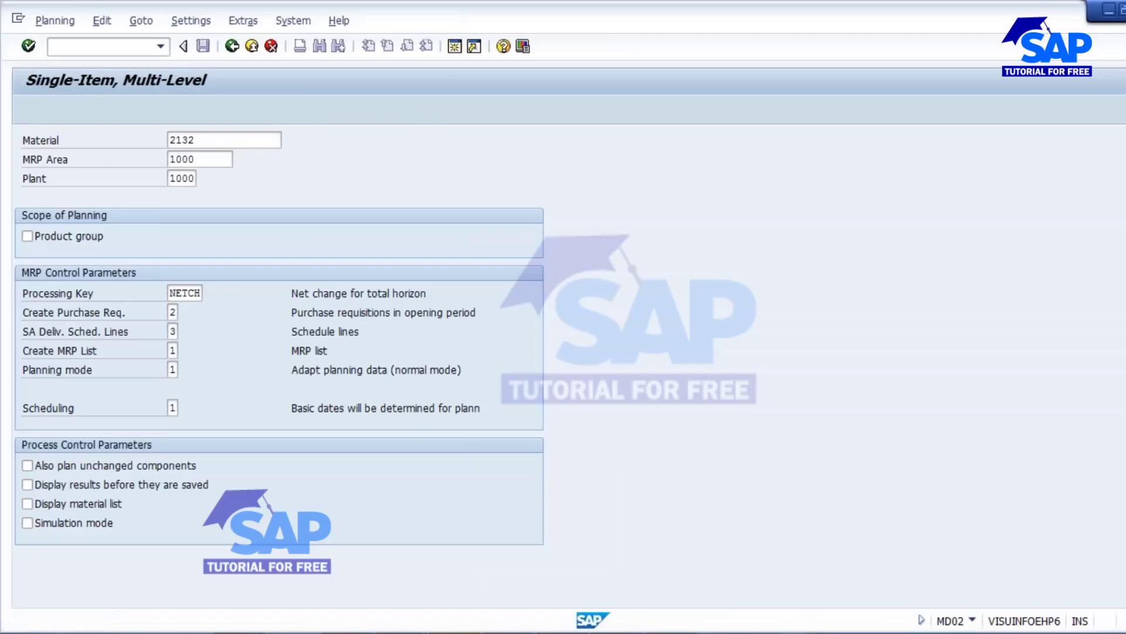
{"action": "type", "text": "m"}
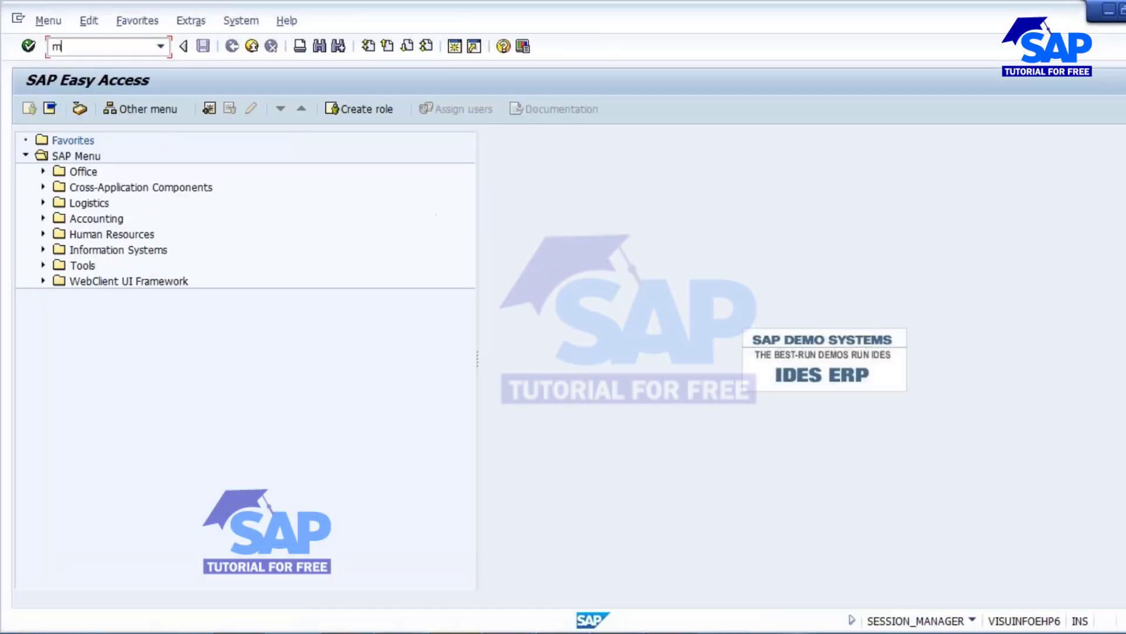
{"action": "type", "text": "d04"}
{"action": "key", "text": "Return"}
{"action": "type", "text": "2"}
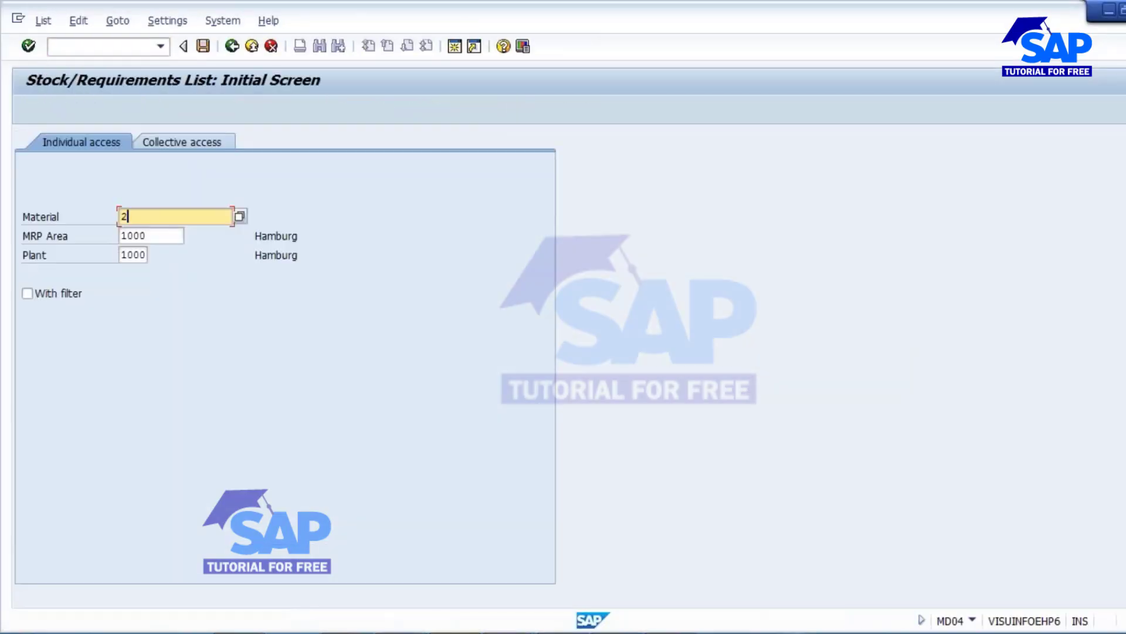
{"action": "type", "text": "094"}
{"action": "key", "text": "Return"}
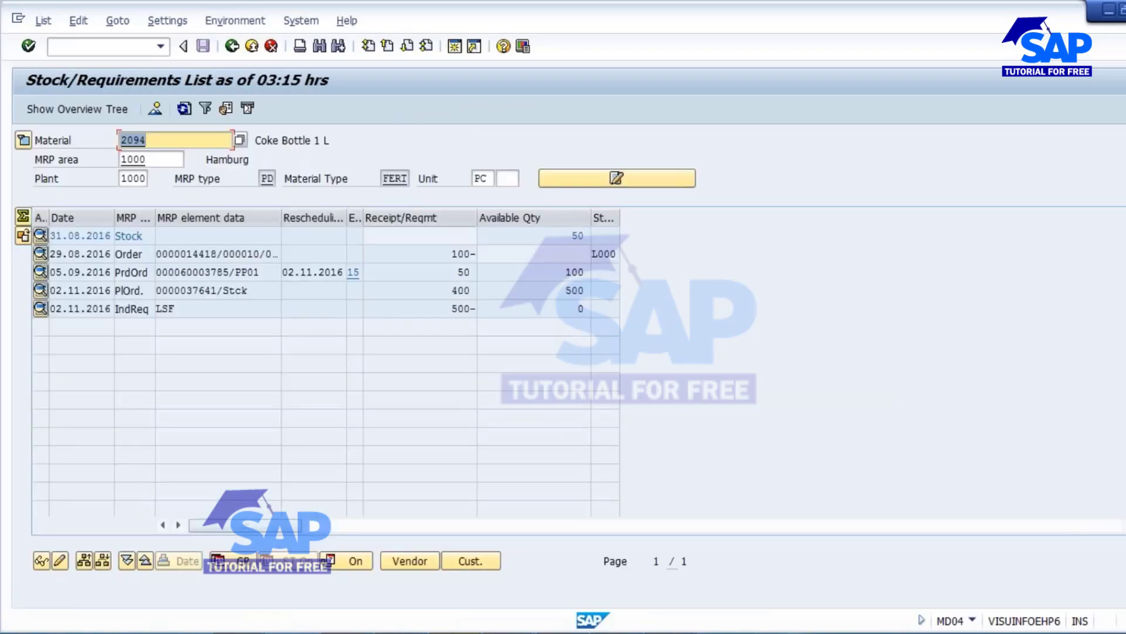
Restrict processing of the production order dated 05.09.2016 and refresh the stock/requirements list of material 2094.
{"action": "double_click", "coordinate": [204, 273]}
{"action": "left_click", "coordinate": [394, 411]}
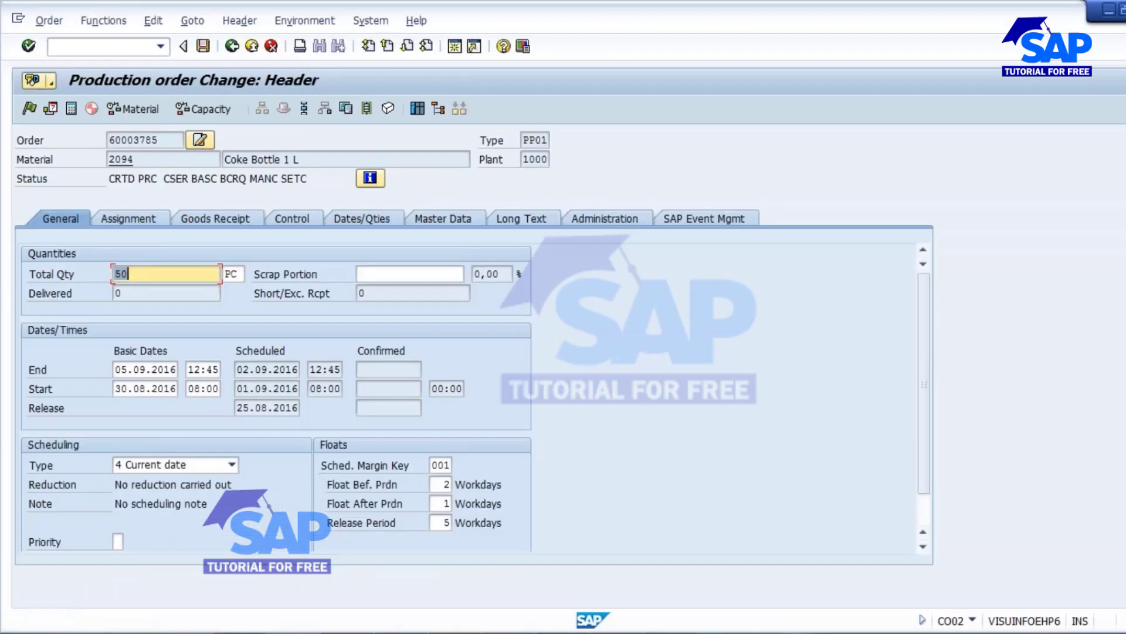
{"action": "left_click", "coordinate": [49, 21]}
{"action": "left_click", "coordinate": [103, 20]}
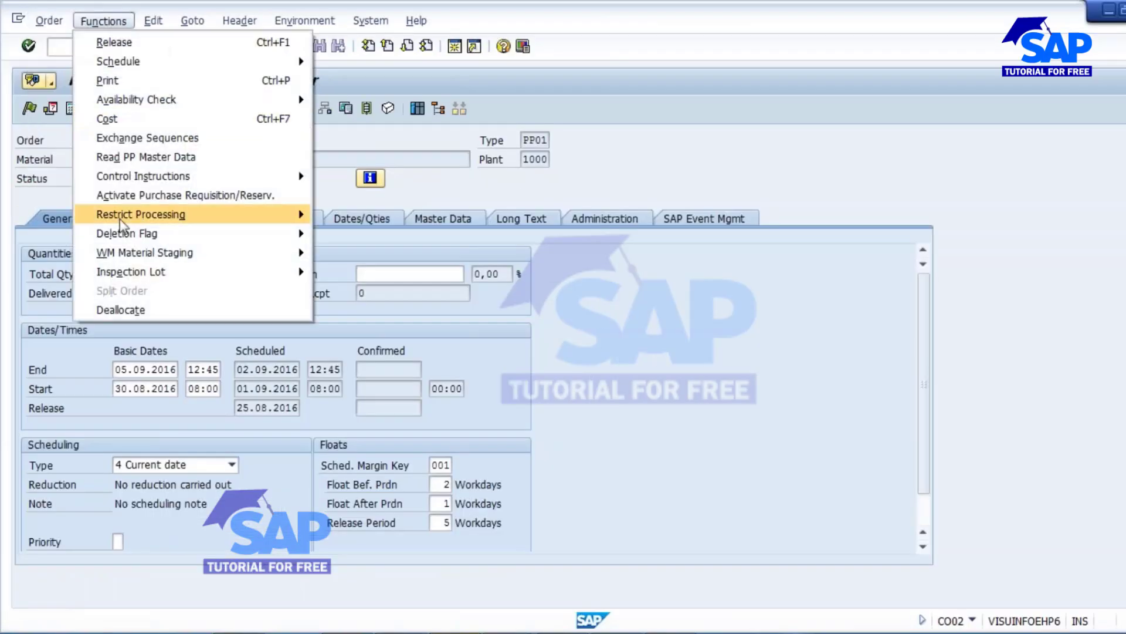
{"action": "mouse_move", "coordinate": [159, 215]}
{"action": "left_click", "coordinate": [368, 255]}
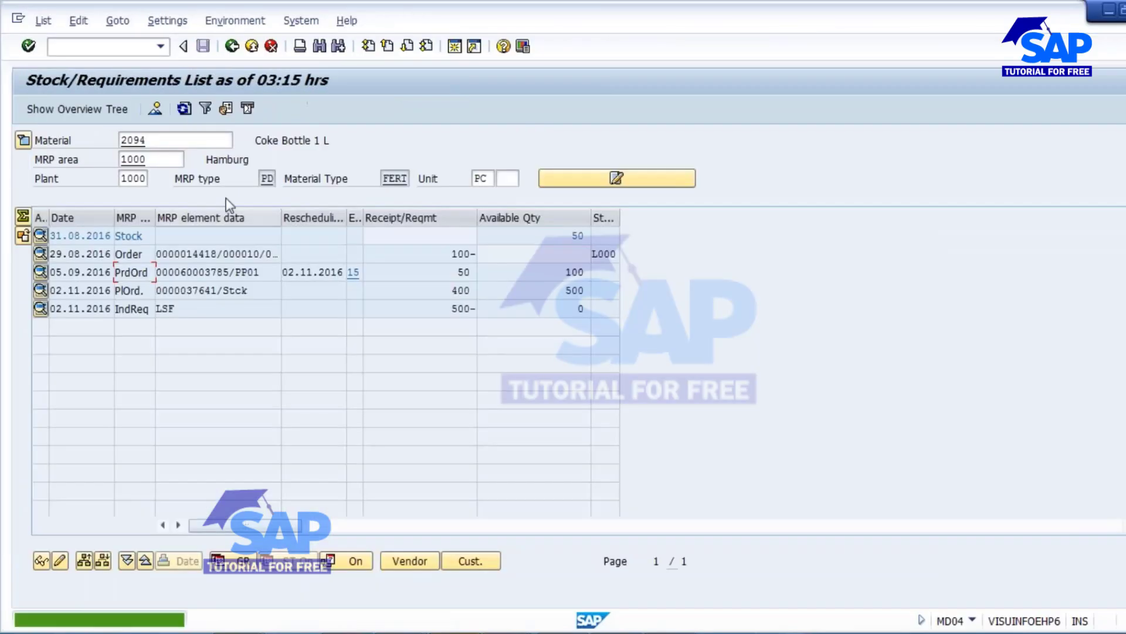
{"action": "left_click", "coordinate": [184, 108]}
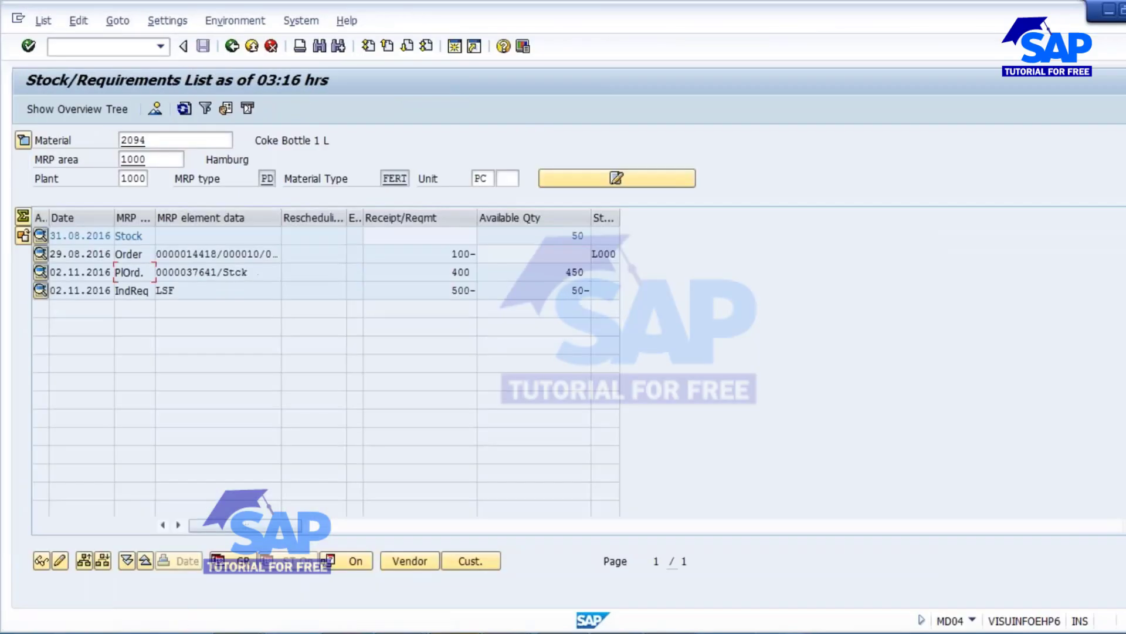
Open the sales order dated 29.08.2016 for change from the stock/requirements list.
{"action": "double_click", "coordinate": [211, 256]}
{"action": "left_click", "coordinate": [452, 371]}
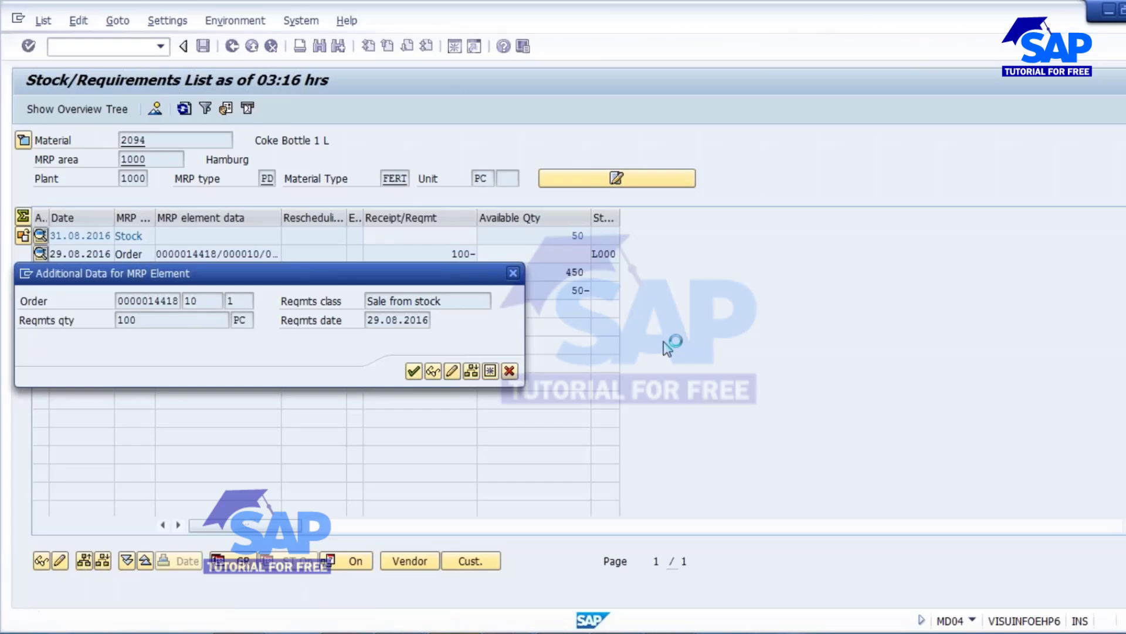
{"action": "left_click_drag", "start_coordinate": [301, 279], "coordinate": [472, 315]}
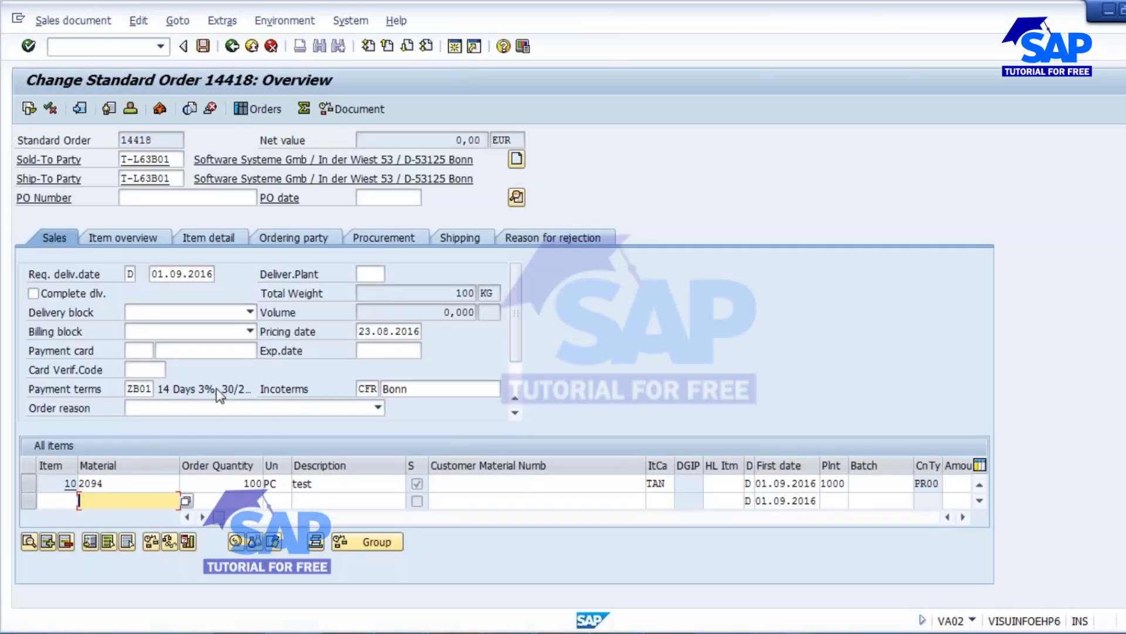
Reject sales order item 10 with reason 02 Poor quality, save the order and refresh the stock/requirements list.
{"action": "left_click", "coordinate": [29, 485]}
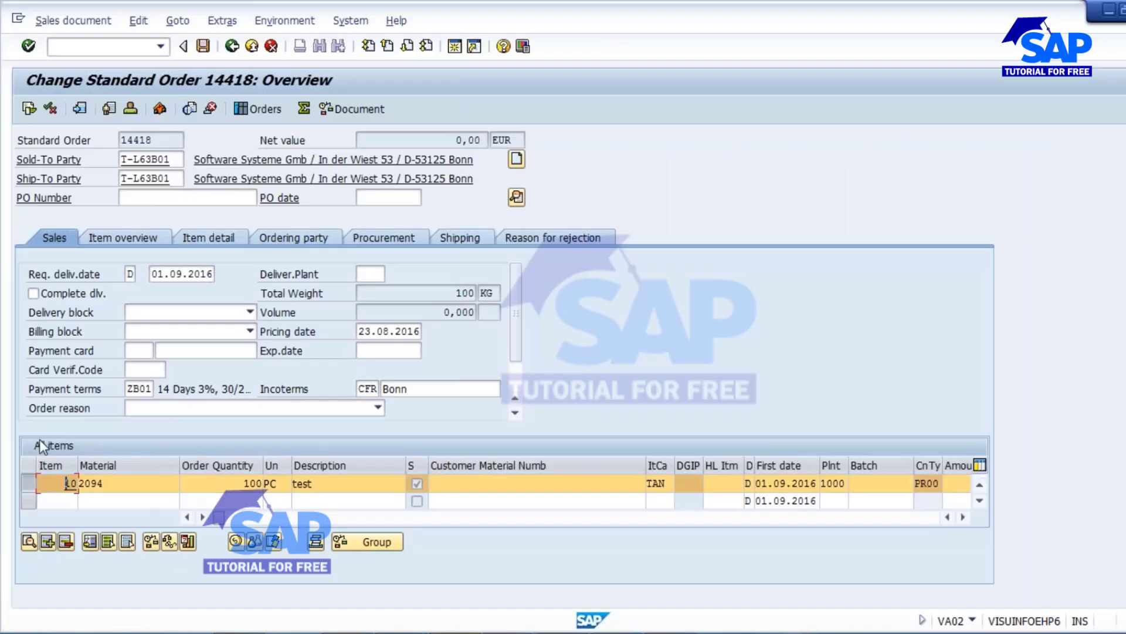
{"action": "left_click", "coordinate": [139, 21]}
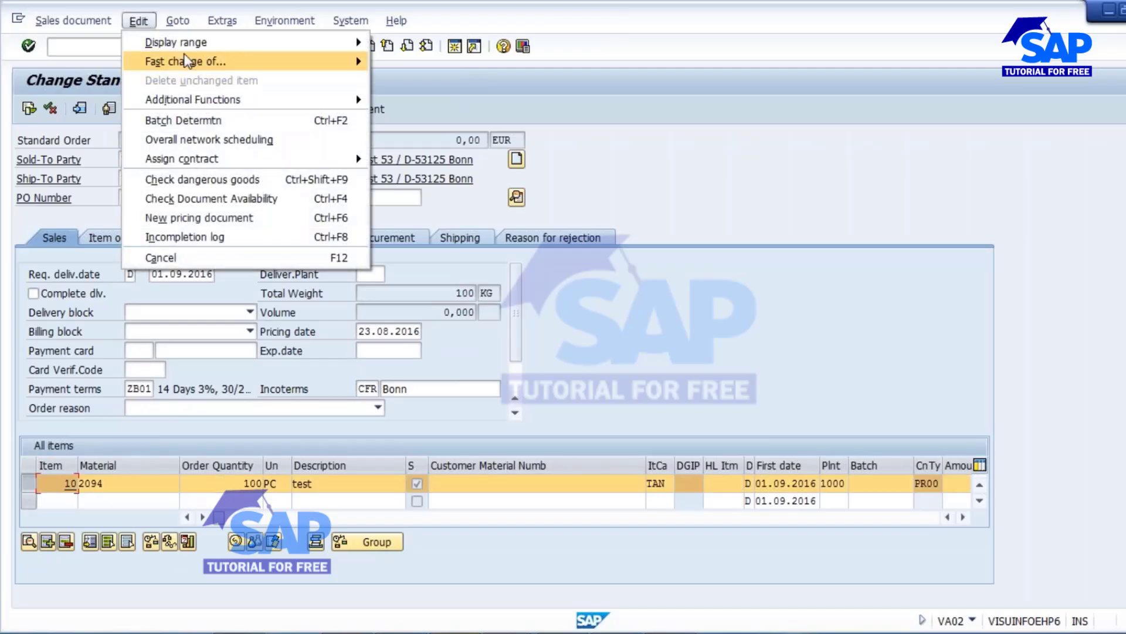
{"action": "left_click", "coordinate": [463, 61]}
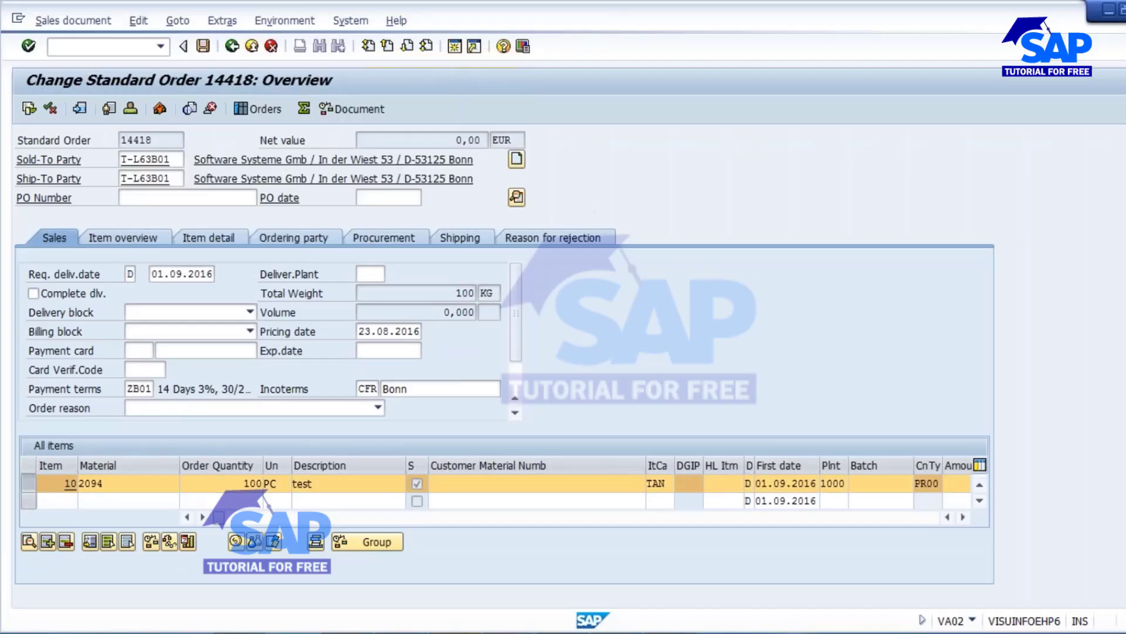
{"action": "left_click", "coordinate": [423, 185]}
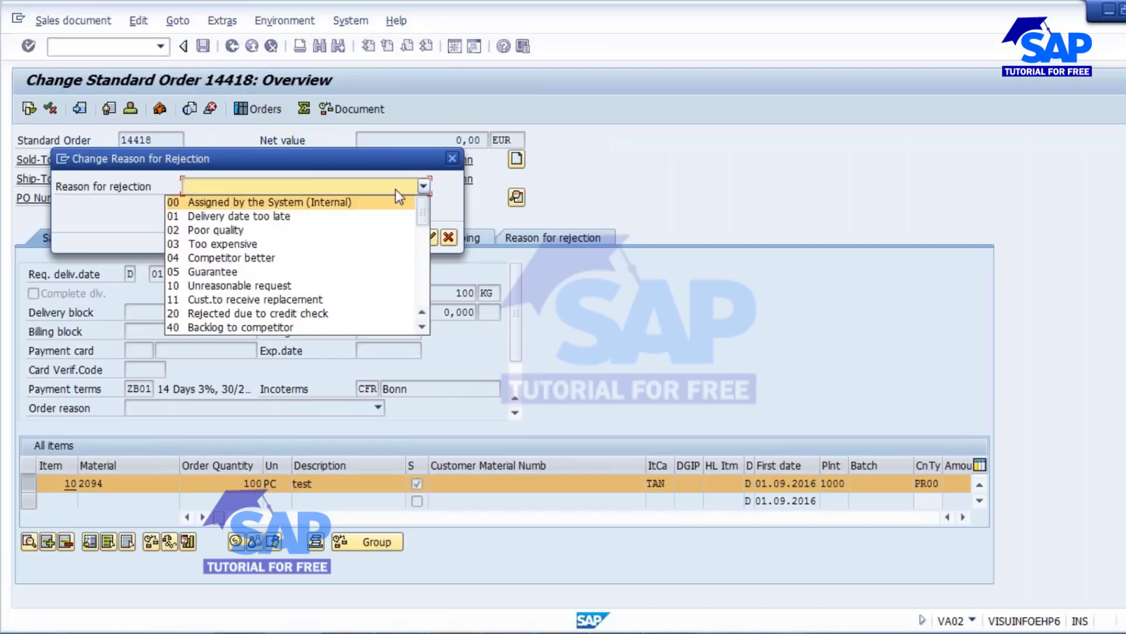
{"action": "left_click", "coordinate": [220, 232]}
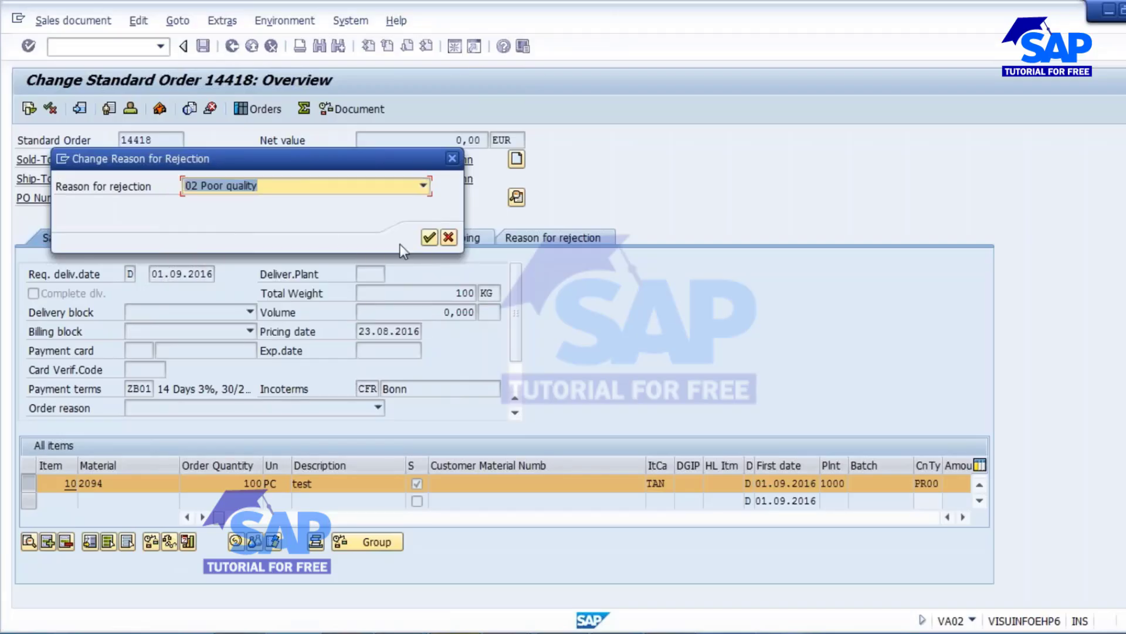
{"action": "left_click", "coordinate": [430, 238]}
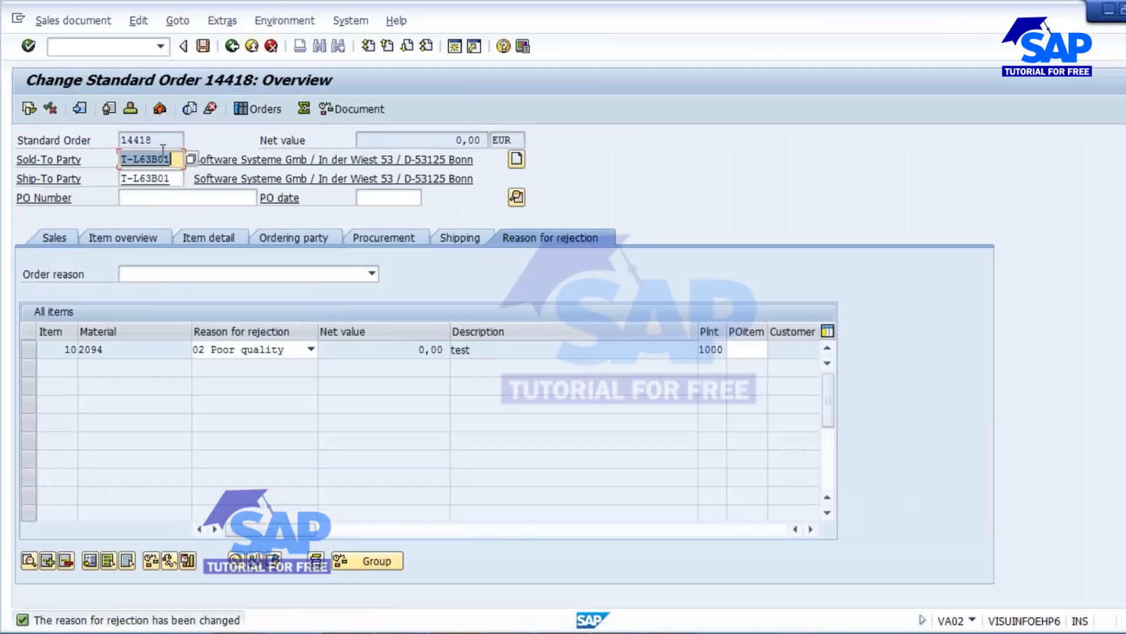
{"action": "left_click", "coordinate": [203, 46]}
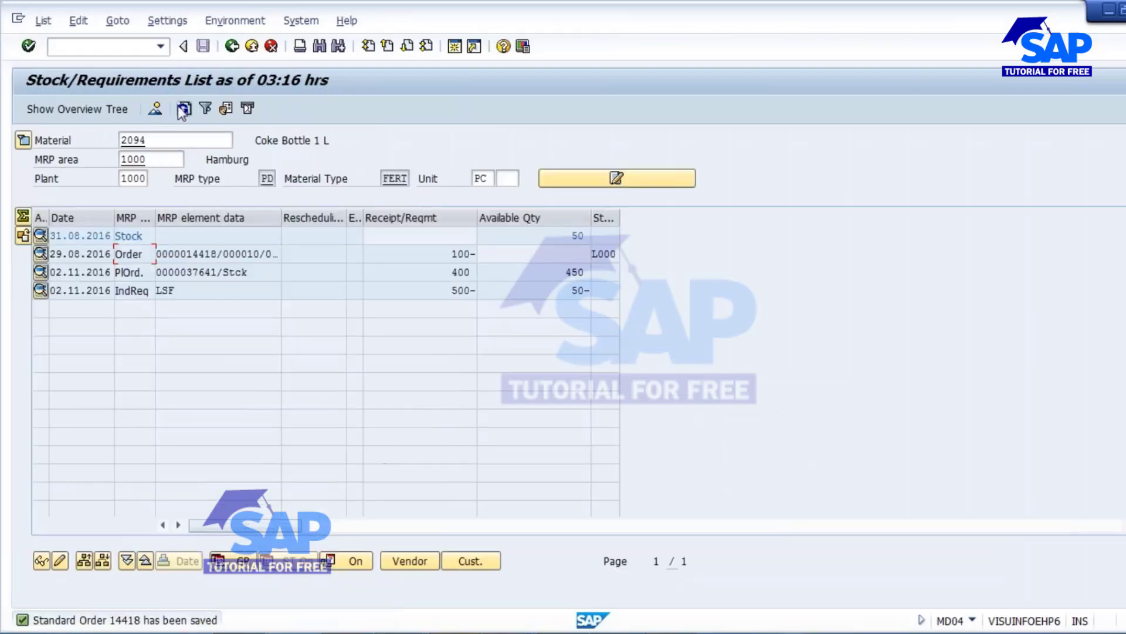
{"action": "left_click", "coordinate": [183, 111]}
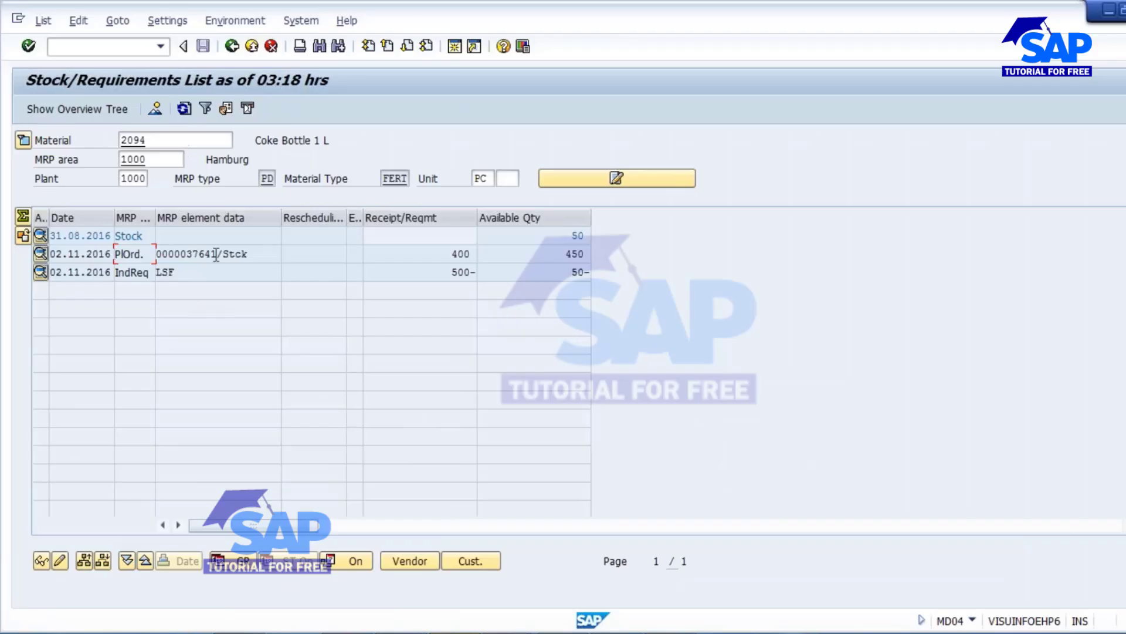
Delete the make-to-stock planned order dated 02.11.2016 and refresh the stock/requirements list.
{"action": "left_click", "coordinate": [41, 253]}
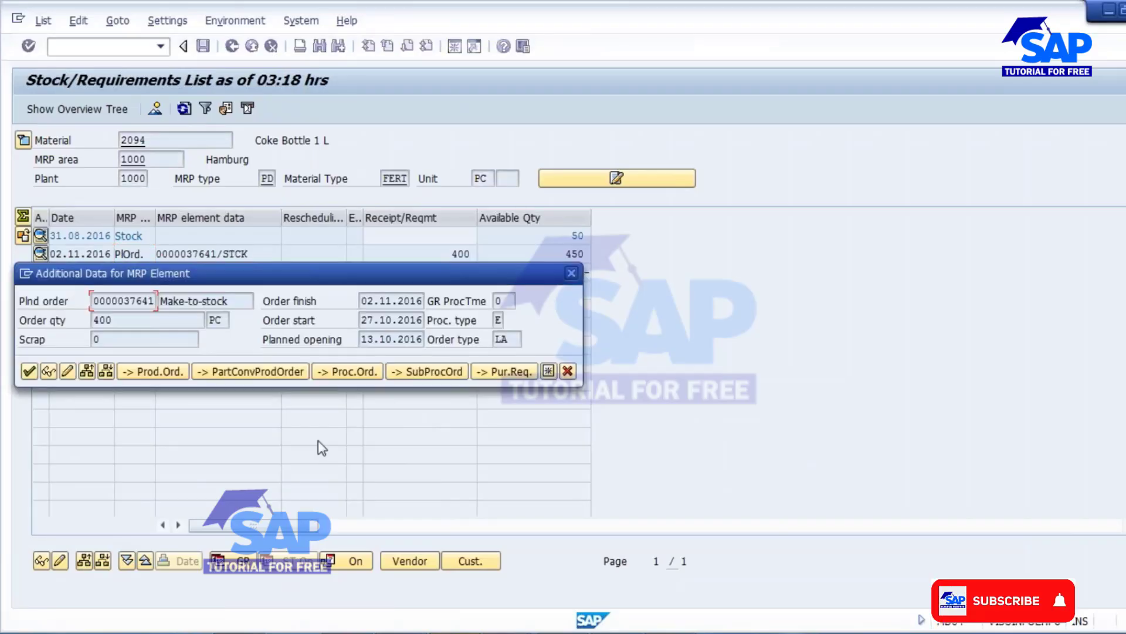
{"action": "left_click", "coordinate": [68, 372]}
{"action": "left_click", "coordinate": [29, 109]}
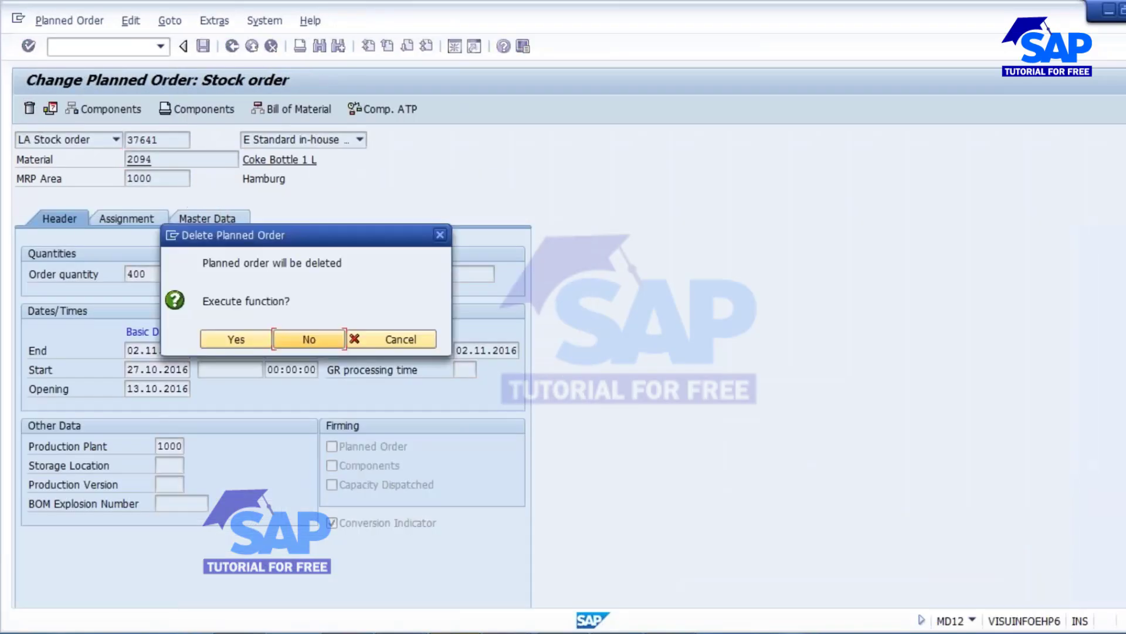
{"action": "left_click", "coordinate": [236, 340]}
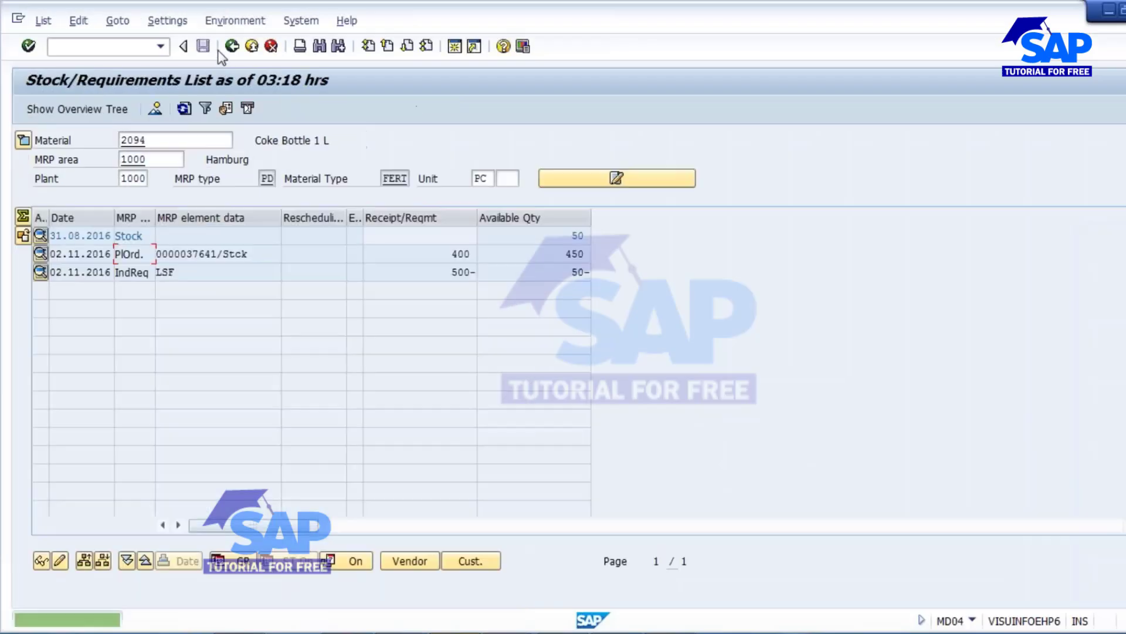
{"action": "left_click", "coordinate": [183, 108]}
Open the 02.11.2016 independent requirement for change and plan 150 PC for 09.2016 and 100 PC for each month from 10.2016 to 05.2017.
{"action": "left_click", "coordinate": [41, 253]}
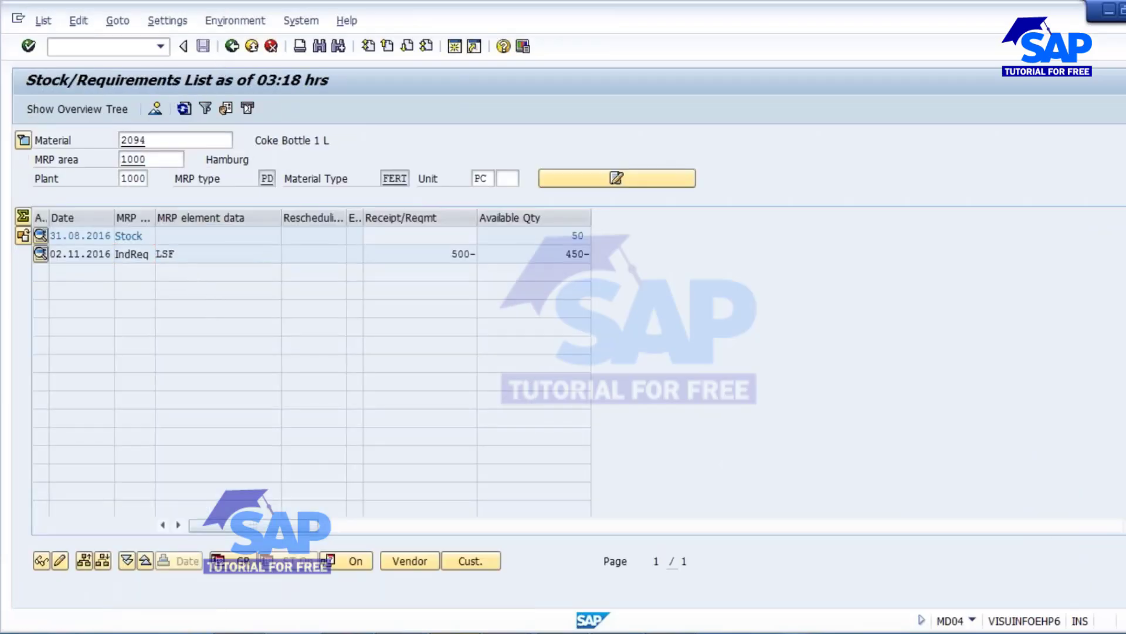
{"action": "left_click", "coordinate": [452, 371]}
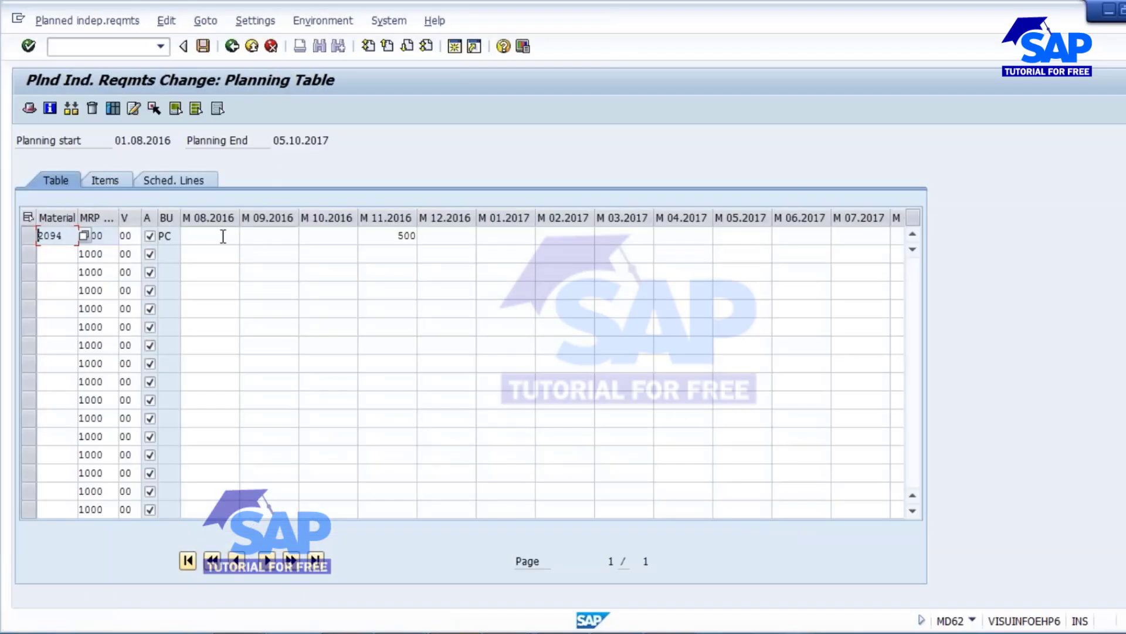
{"action": "left_click", "coordinate": [261, 237]}
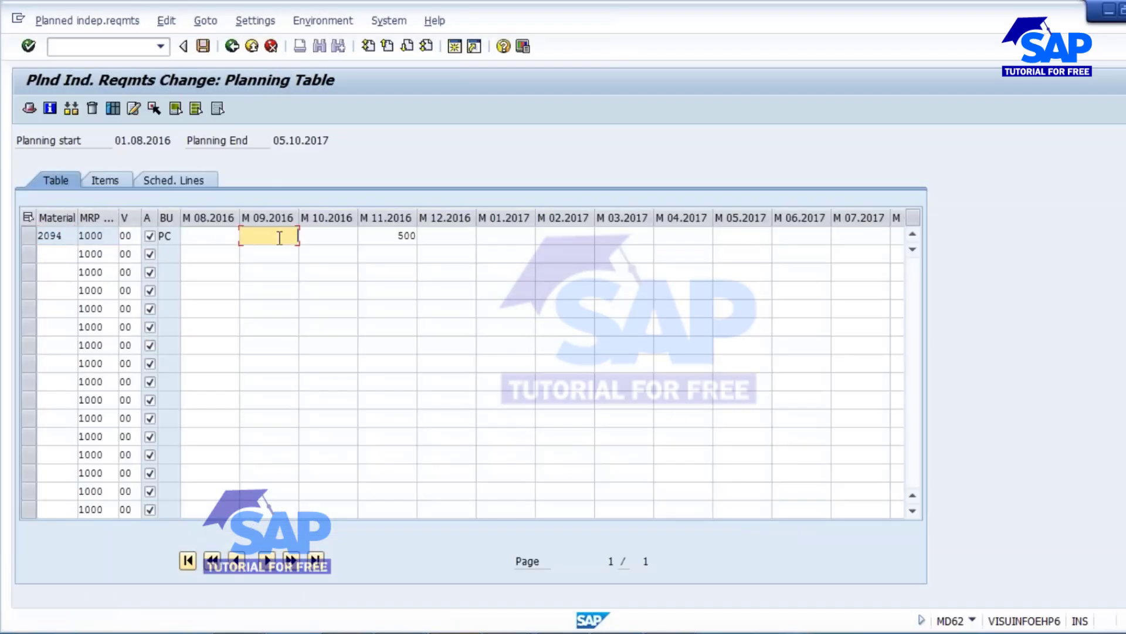
{"action": "key", "text": "Tab"}
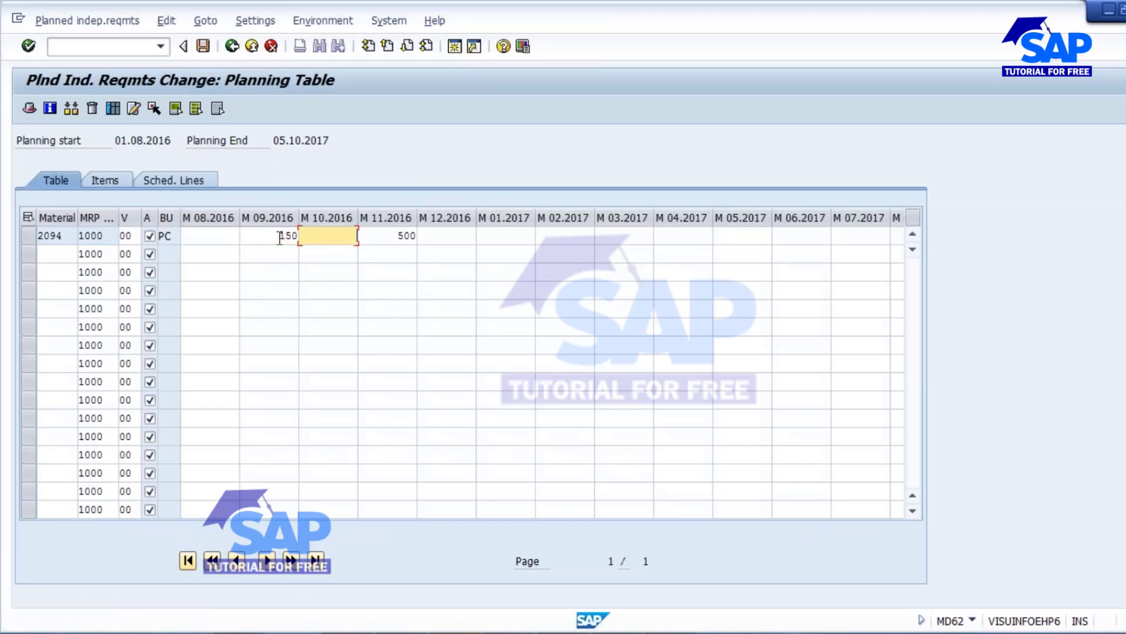
{"action": "type", "text": "100"}
{"action": "key", "text": "Tab"}
{"action": "type", "text": "1"}
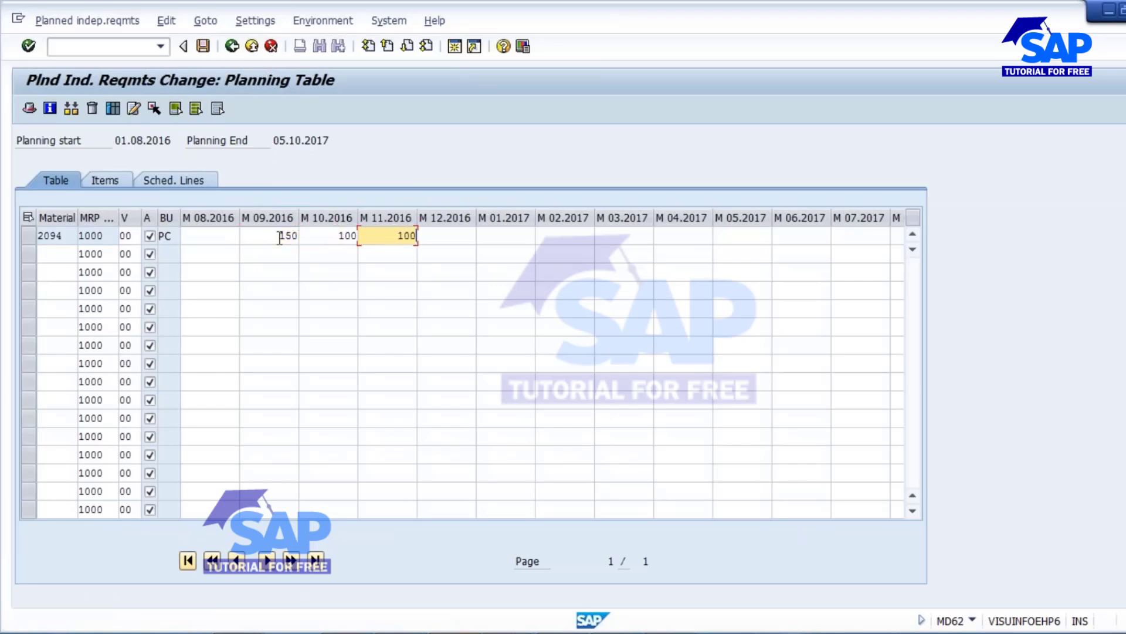
{"action": "key", "text": "Tab"}
{"action": "type", "text": "100"}
{"action": "key", "text": "Tab"}
{"action": "type", "text": "100"}
{"action": "key", "text": "Tab"}
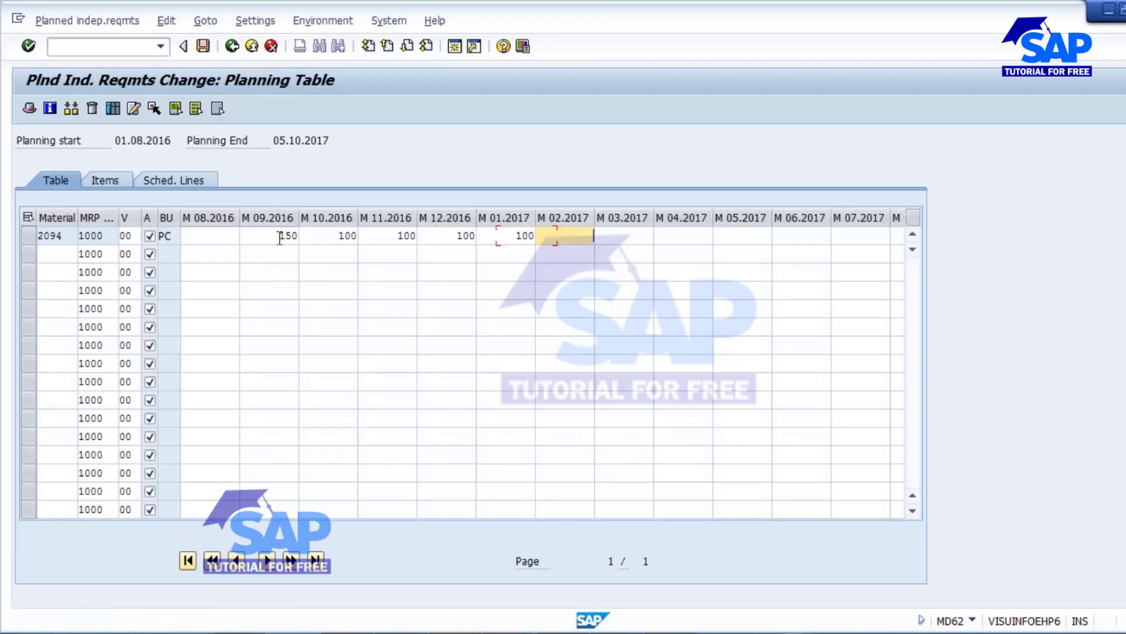
{"action": "type", "text": "100"}
{"action": "key", "text": "Tab"}
{"action": "type", "text": "100"}
{"action": "key", "text": "Tab"}
{"action": "type", "text": "100"}
{"action": "key", "text": "Tab"}
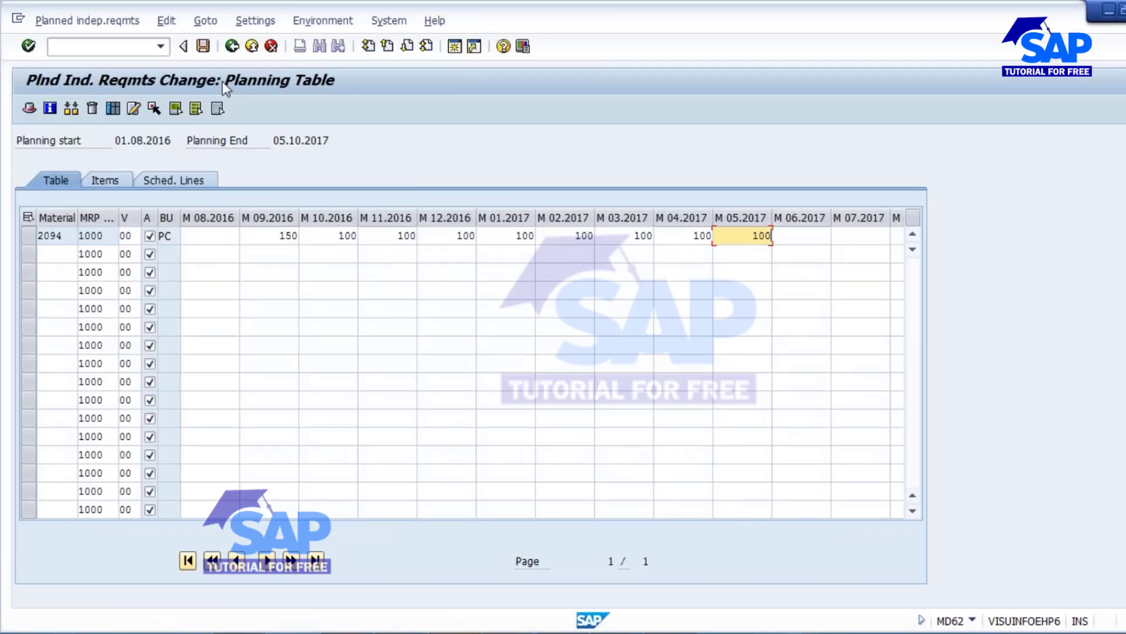
Save the changed planned independent requirements and refresh the stock/requirements list of material 2094.
{"action": "left_click", "coordinate": [203, 46]}
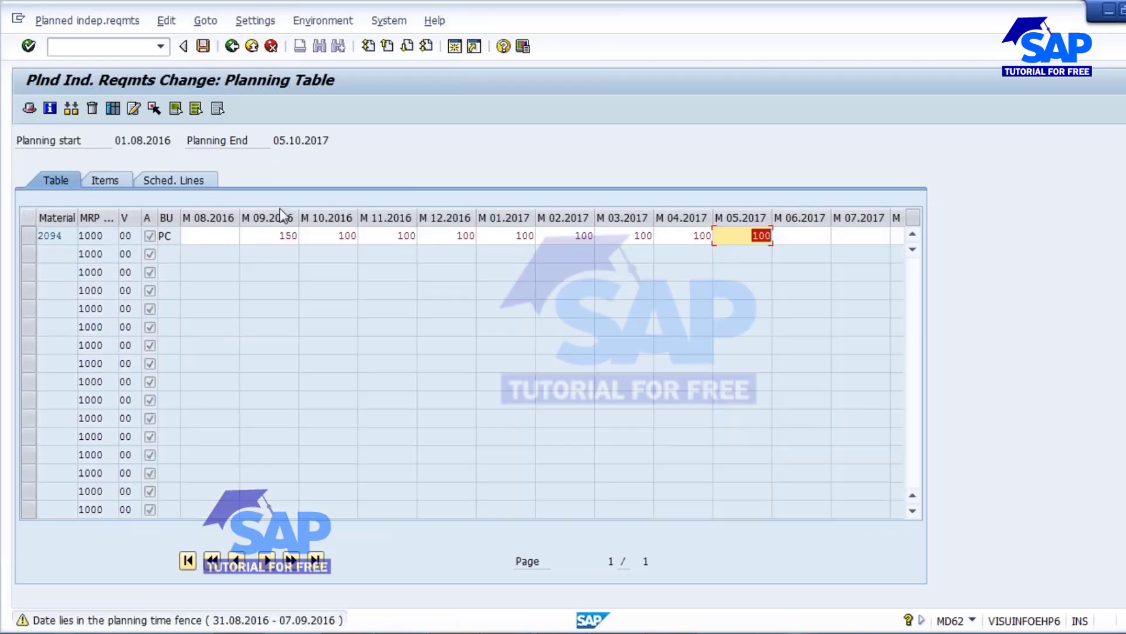
{"action": "key", "text": "Return"}
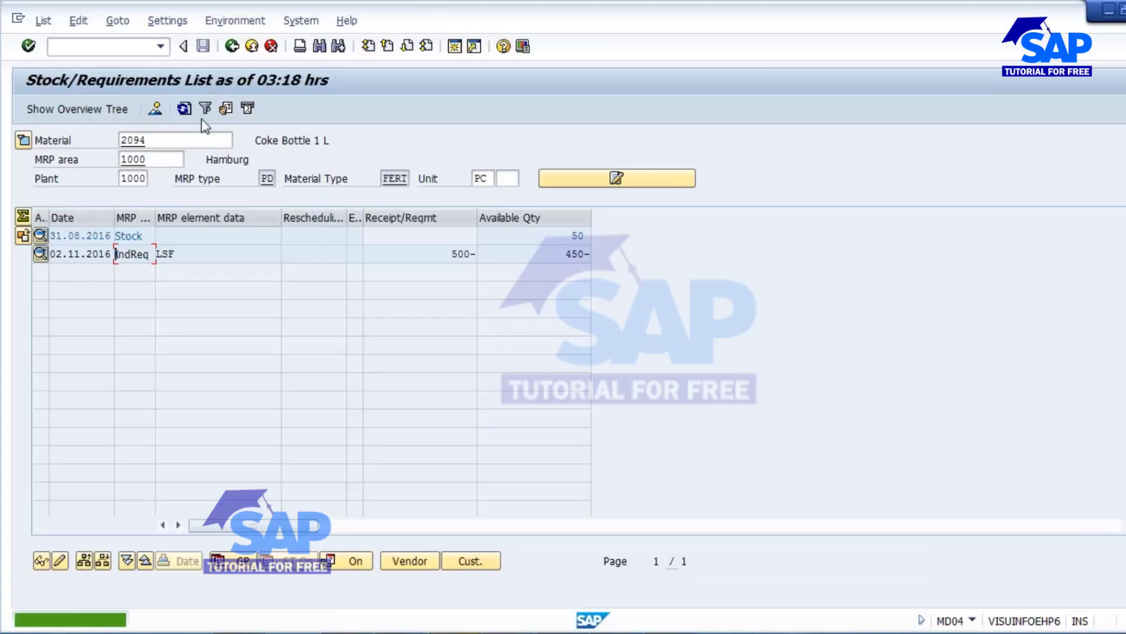
{"action": "left_click", "coordinate": [180, 108]}
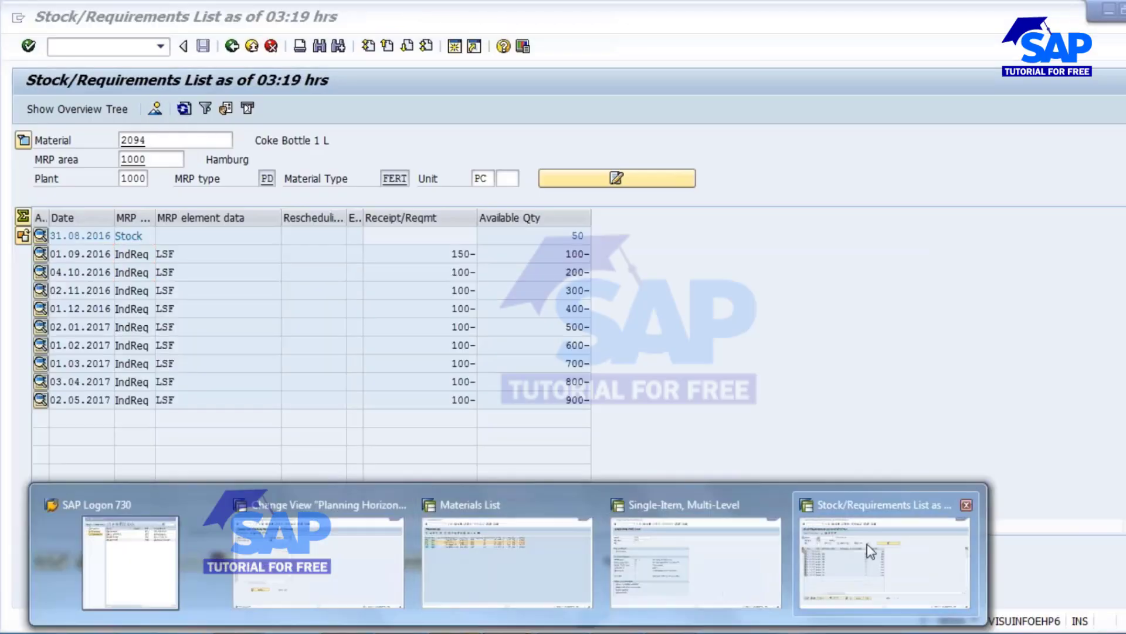
Switch to the single-item, multi-level planning session and set the material to 2094.
{"action": "left_click", "coordinate": [675, 554]}
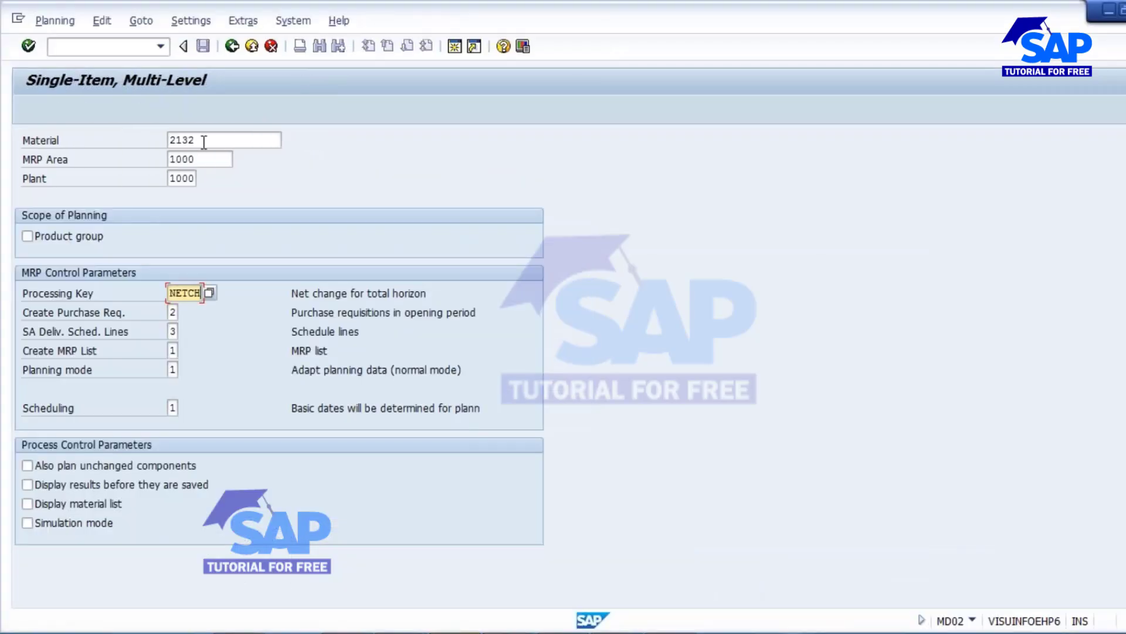
{"action": "key", "text": "alt+Tab"}
{"action": "key", "text": "alt+Tab"}
{"action": "left_click", "coordinate": [198, 144]}
{"action": "key", "text": "BackSpace"}
{"action": "key", "text": "BackSpace"}
{"action": "key", "text": "BackSpace"}
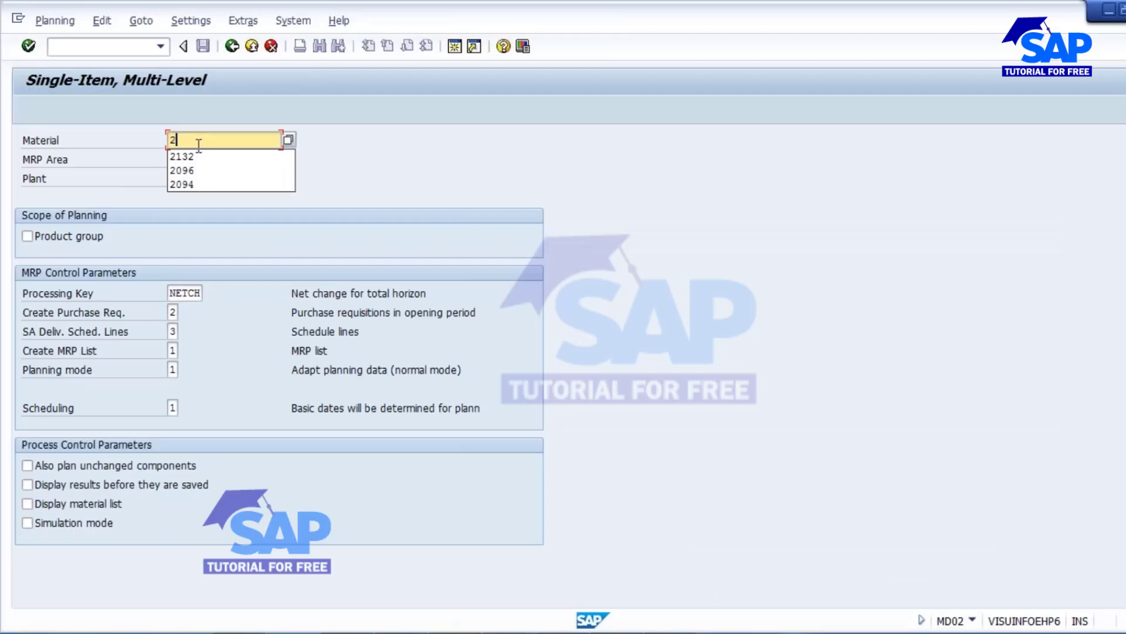
{"action": "type", "text": "094"}
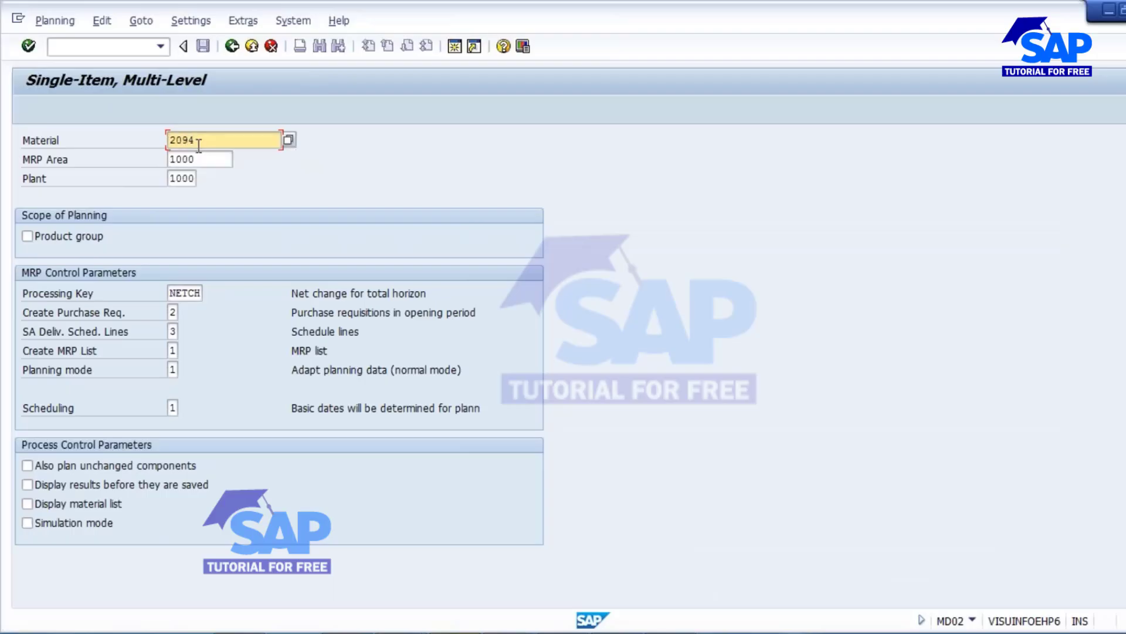
Check the processing key slide in PowerPoint and set the planning run's processing key to NETPL.
{"action": "left_click", "coordinate": [193, 293]}
{"action": "key", "text": "alt+Tab"}
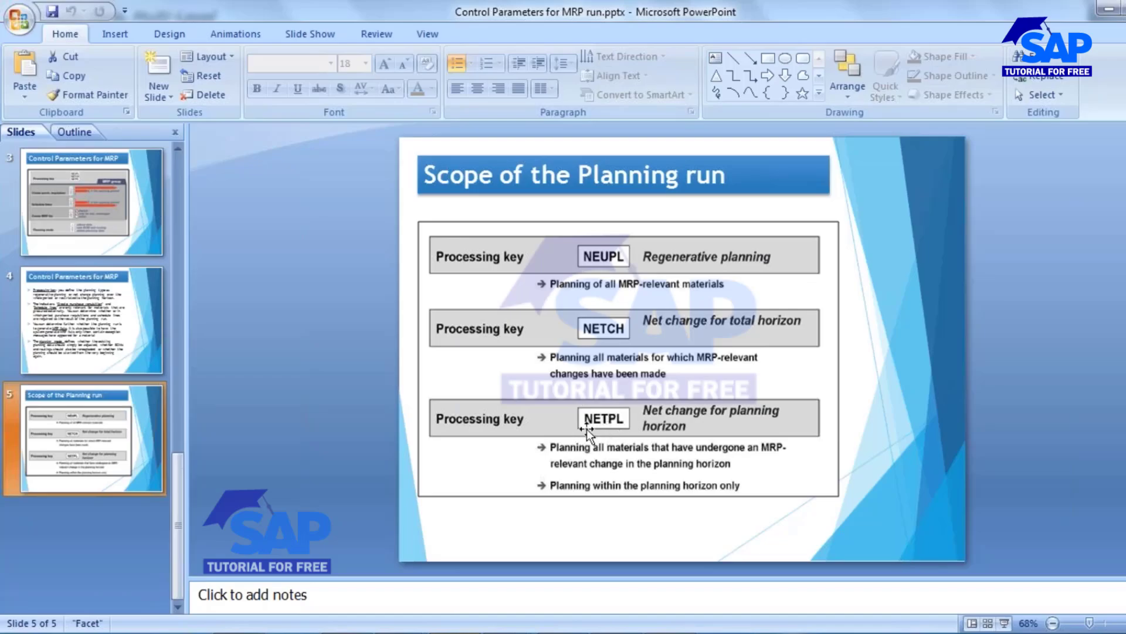
{"action": "key", "text": "alt+Tab"}
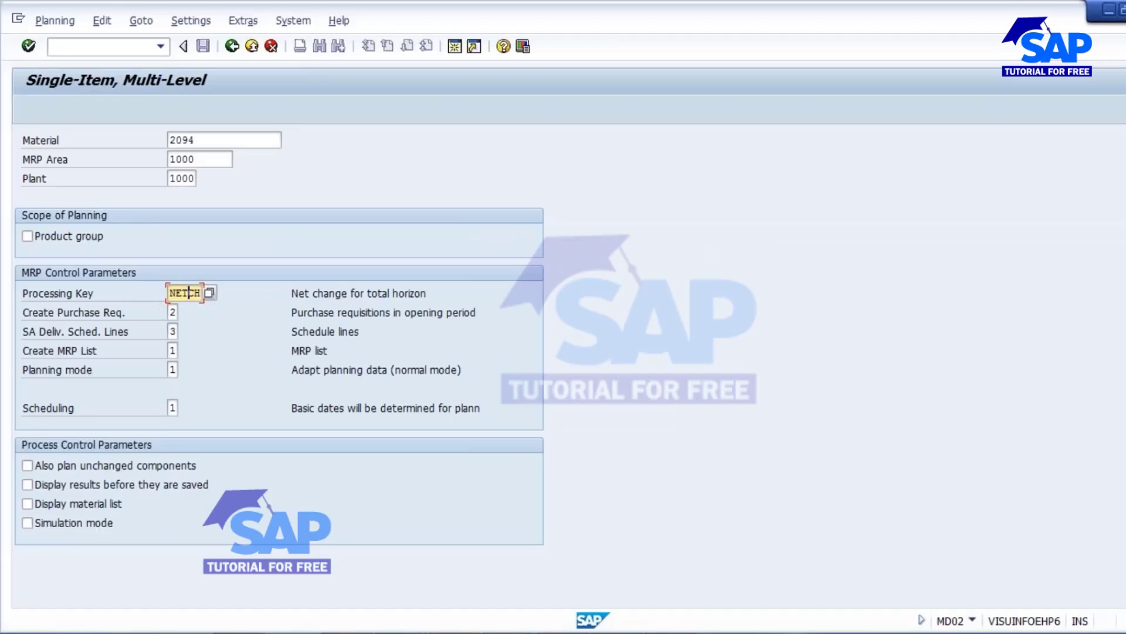
{"action": "key", "text": "F4"}
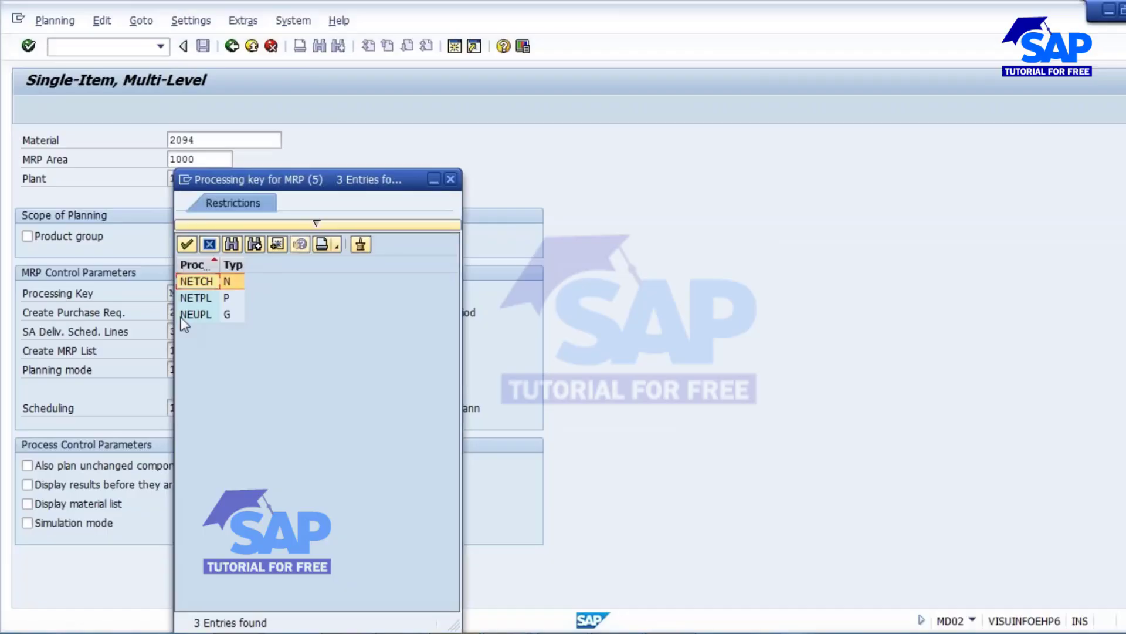
{"action": "double_click", "coordinate": [194, 298]}
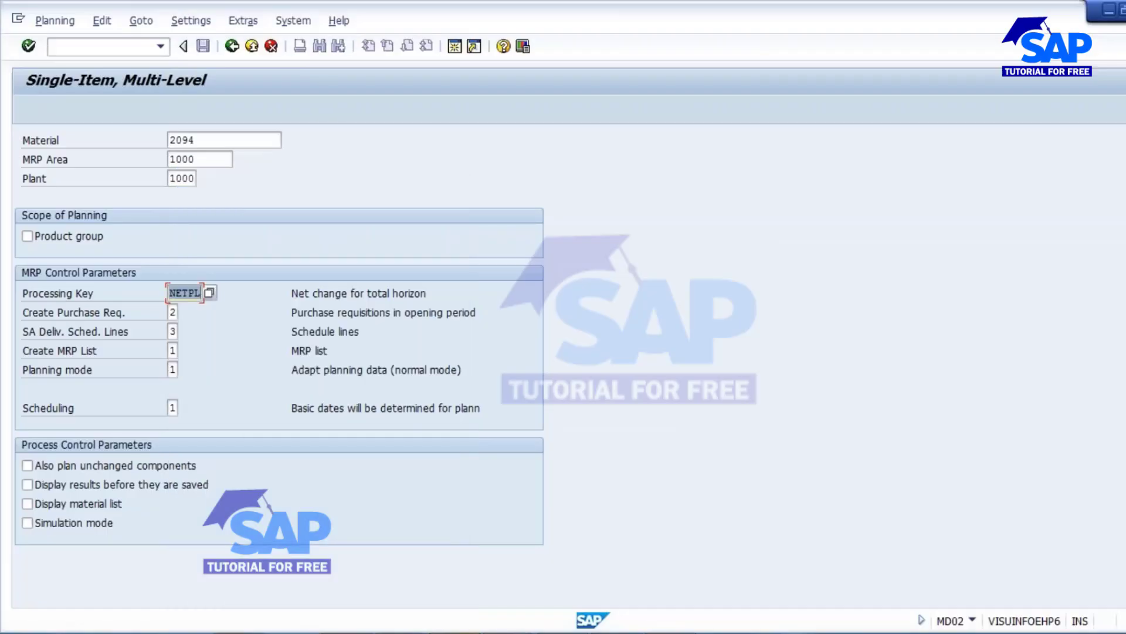
Review the monthly independent requirements of material 2094 in the stock/requirements list before the planning run.
{"action": "key", "text": "alt+Tab"}
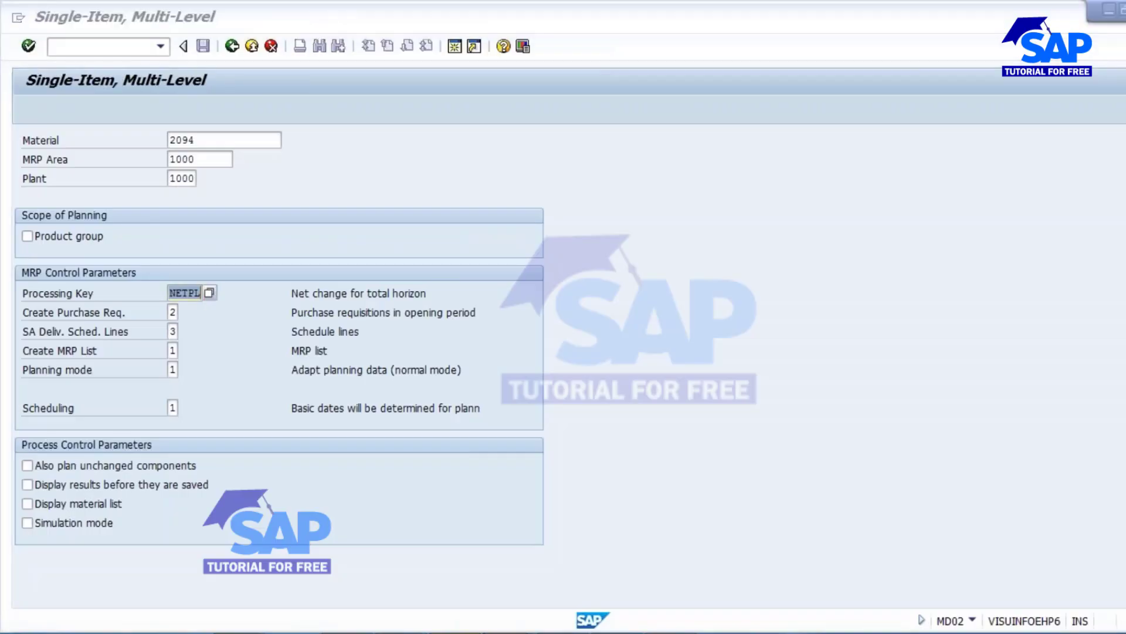
{"action": "mouse_move", "coordinate": [511, 632]}
{"action": "left_click", "coordinate": [826, 556]}
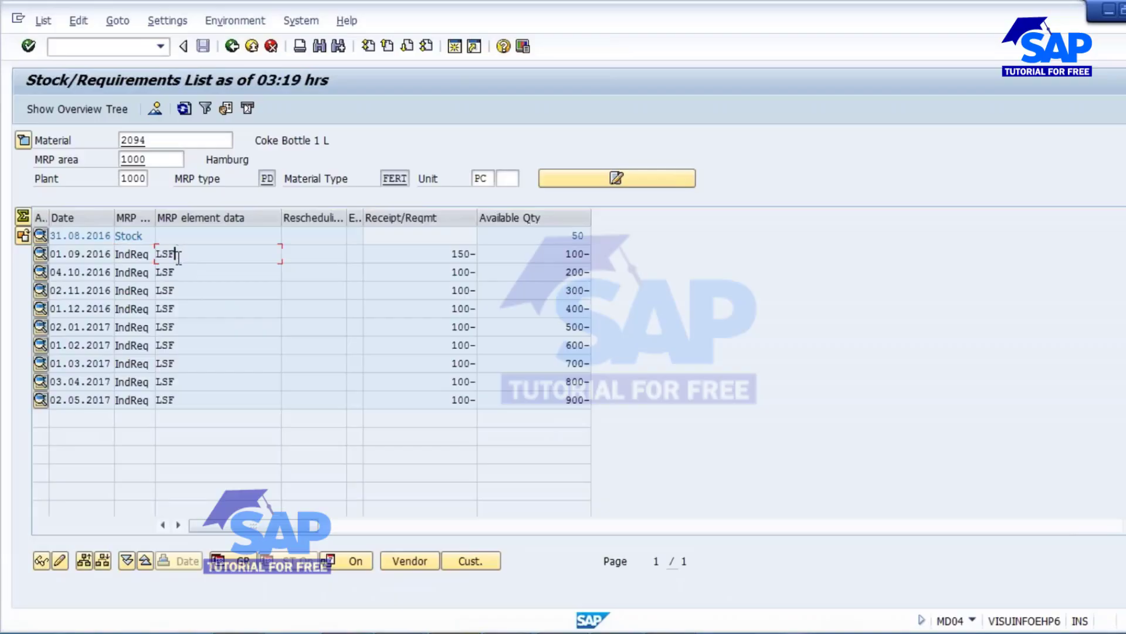
{"action": "left_click", "coordinate": [175, 288]}
{"action": "left_click", "coordinate": [179, 271]}
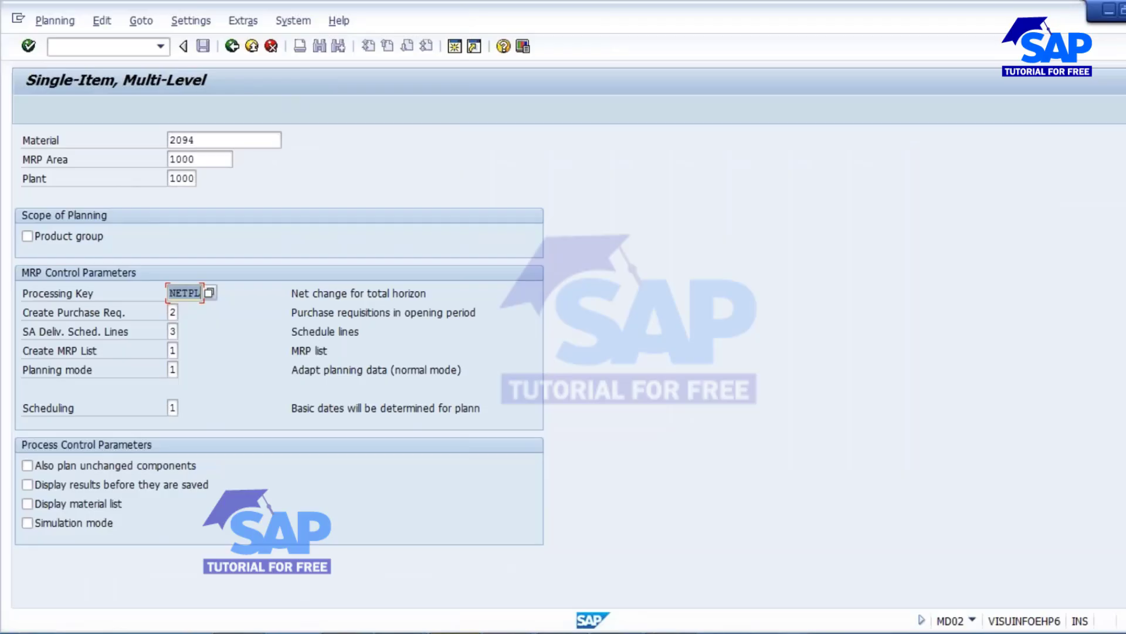
Run multi-level planning for material 2094 with processing key NETPL and refresh its stock/requirements list.
{"action": "key", "text": "Return"}
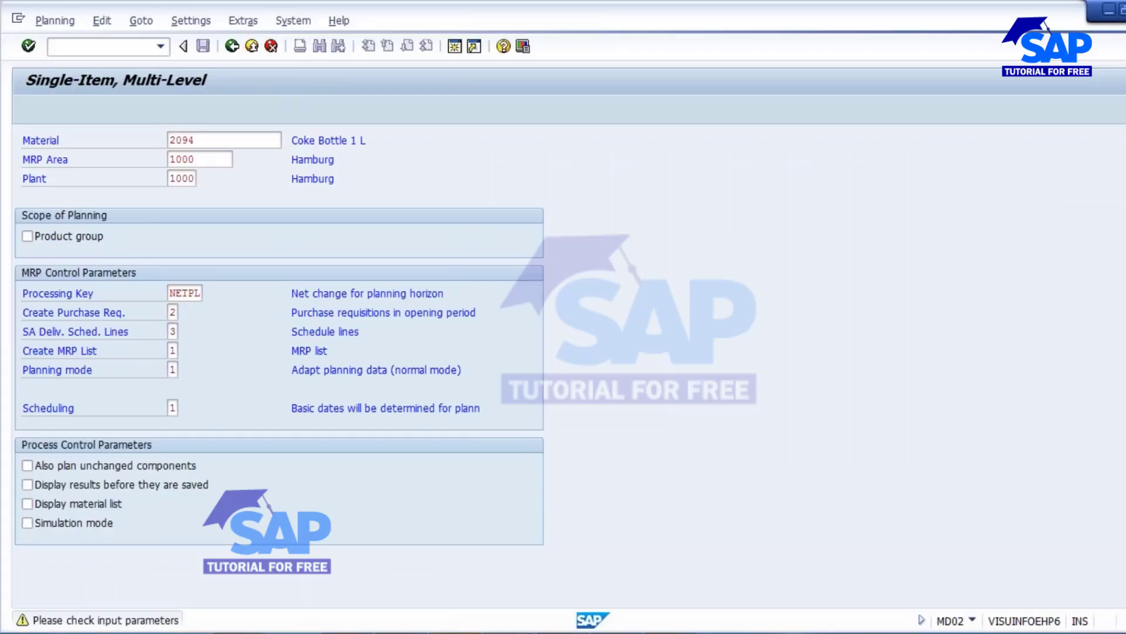
{"action": "key", "text": "Return"}
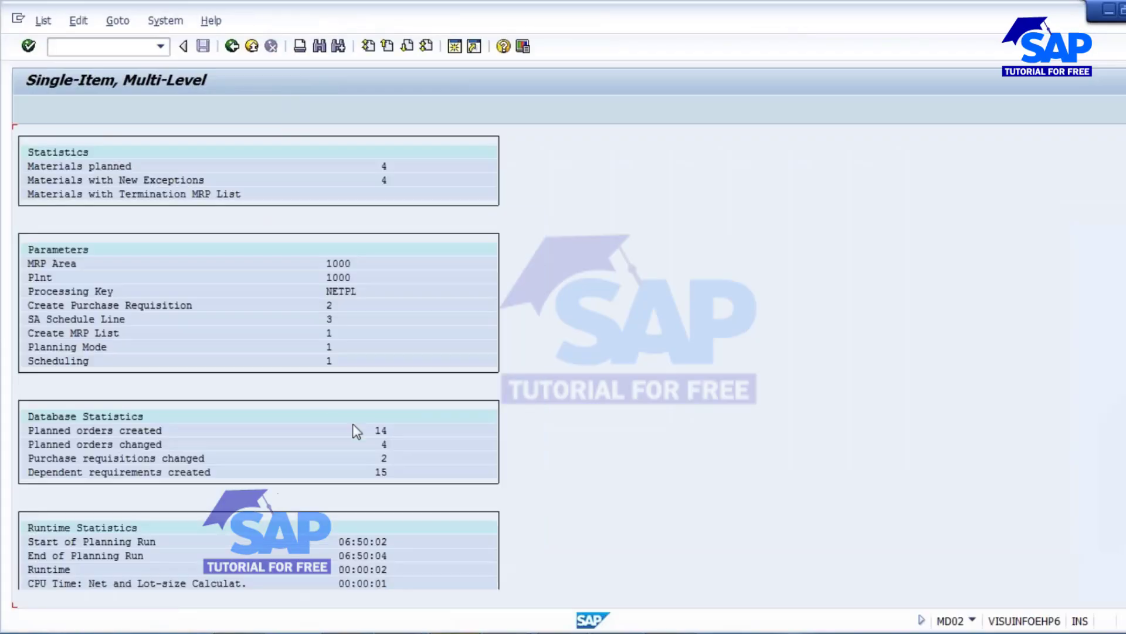
{"action": "key", "text": "alt+Tab"}
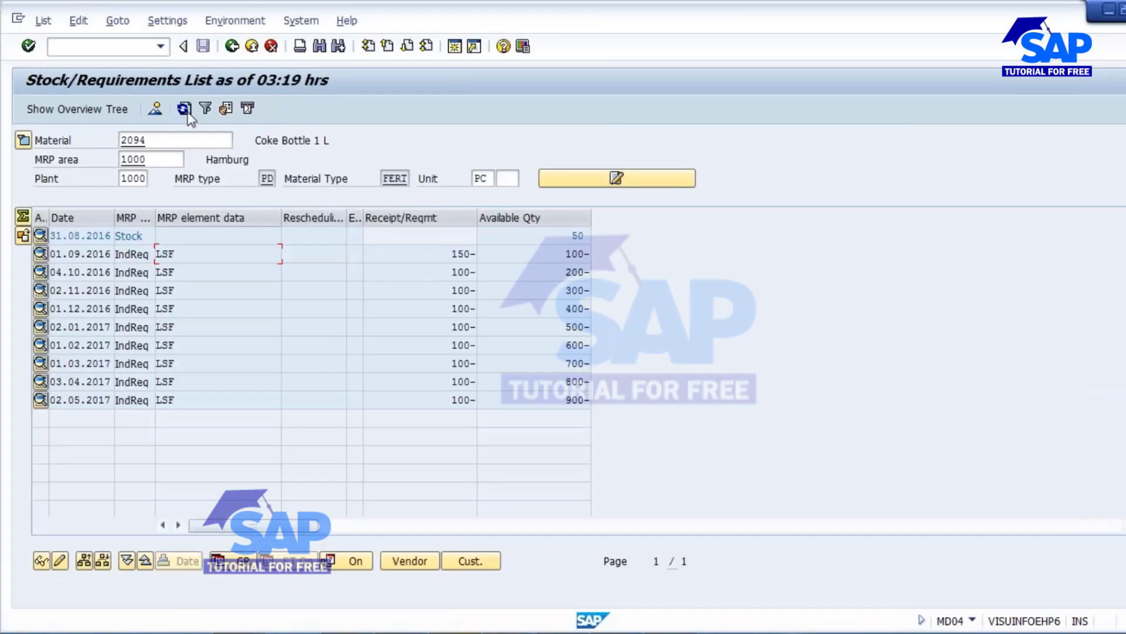
{"action": "key", "text": "F5"}
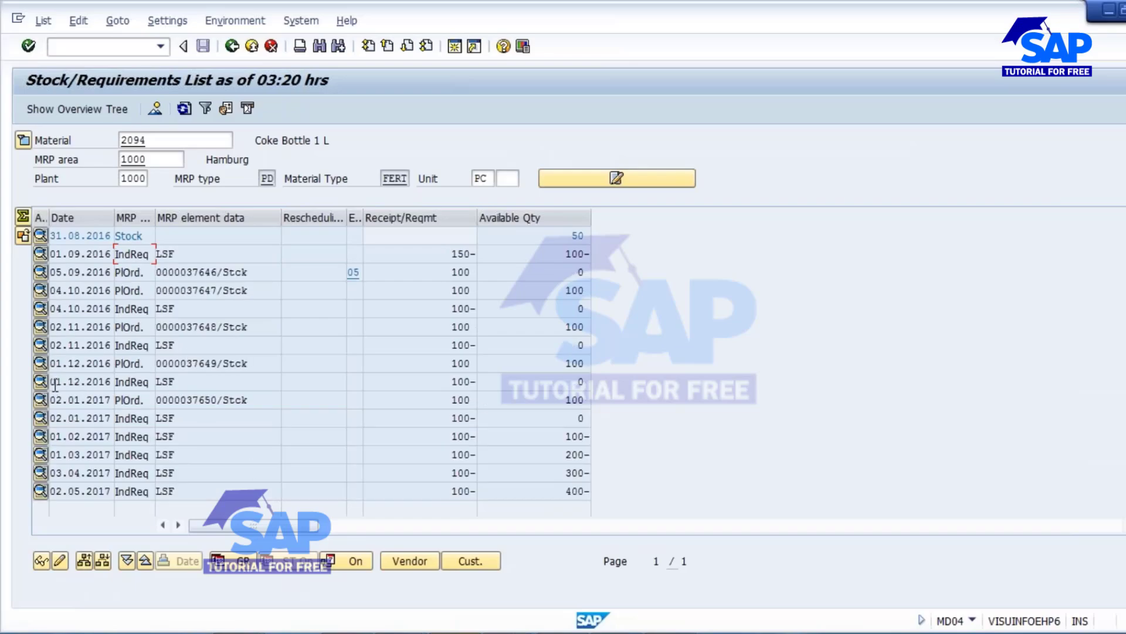
Compare the planned orders with the independent requirements up to and beyond 02.01.2017, and consult the processing key slide.
{"action": "left_click_drag", "start_coordinate": [55, 384], "coordinate": [156, 381]}
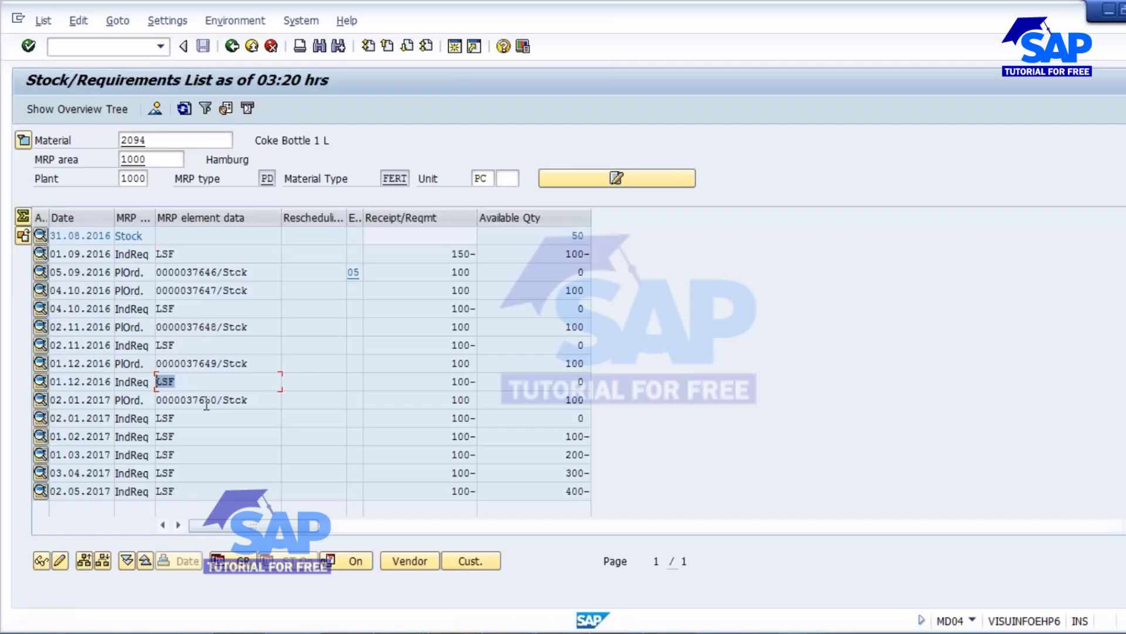
{"action": "left_click", "coordinate": [287, 402]}
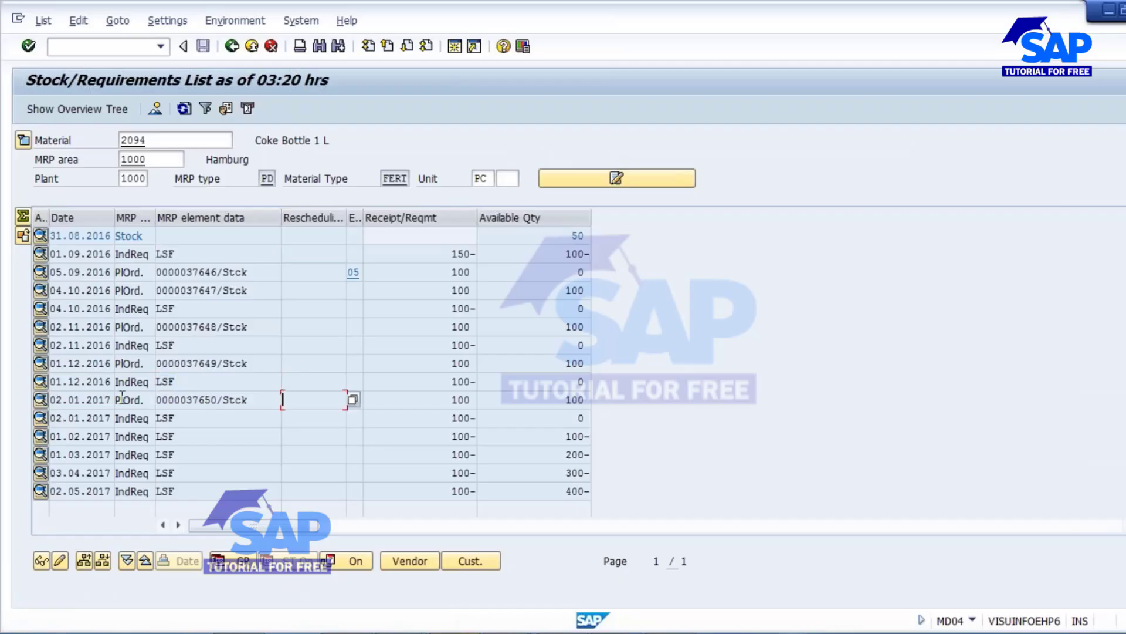
{"action": "left_click", "coordinate": [181, 400]}
{"action": "left_click_drag", "start_coordinate": [183, 421], "coordinate": [153, 489]}
{"action": "left_click", "coordinate": [263, 397]}
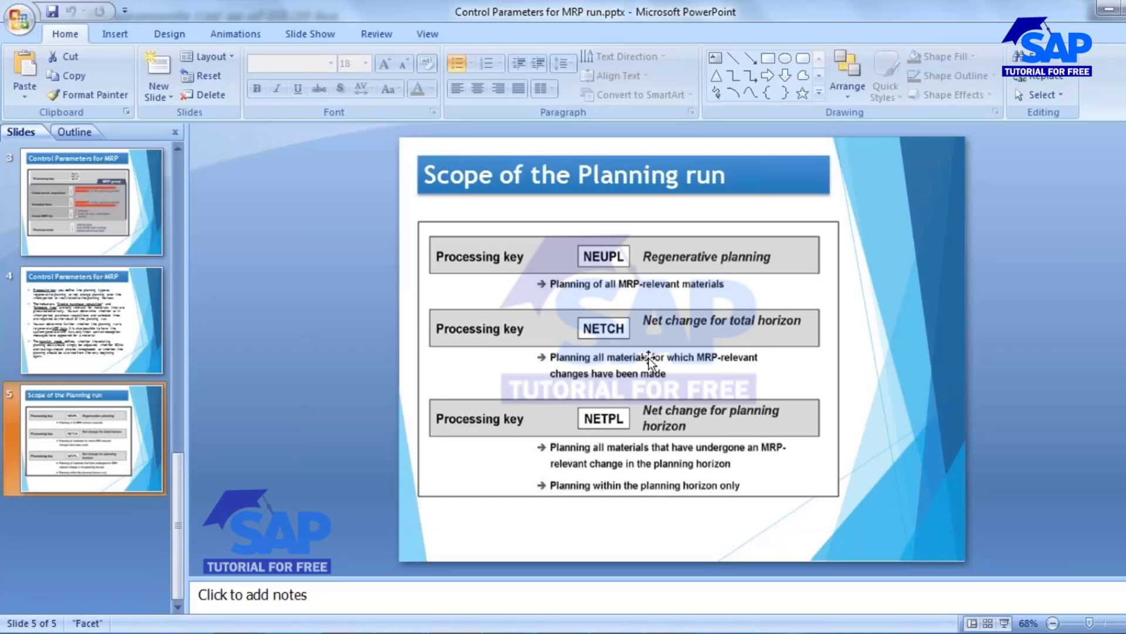
{"action": "key", "text": "alt+Tab"}
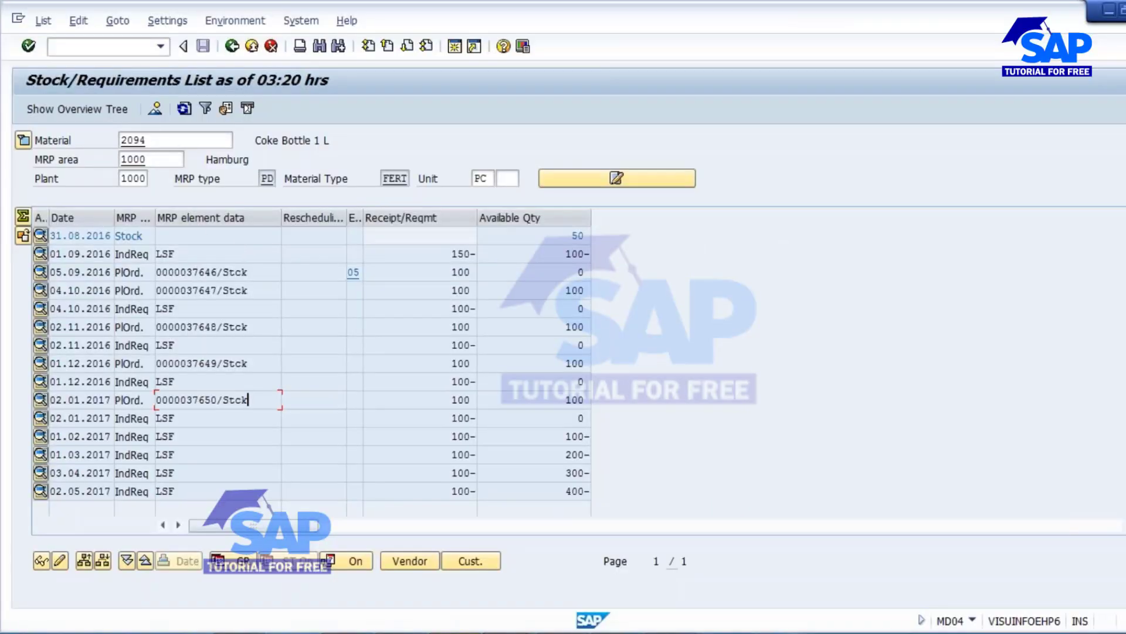
Return to the initial single-item, multi-level planning screen and choose NETCH as the processing key.
{"action": "key", "text": "alt+Tab"}
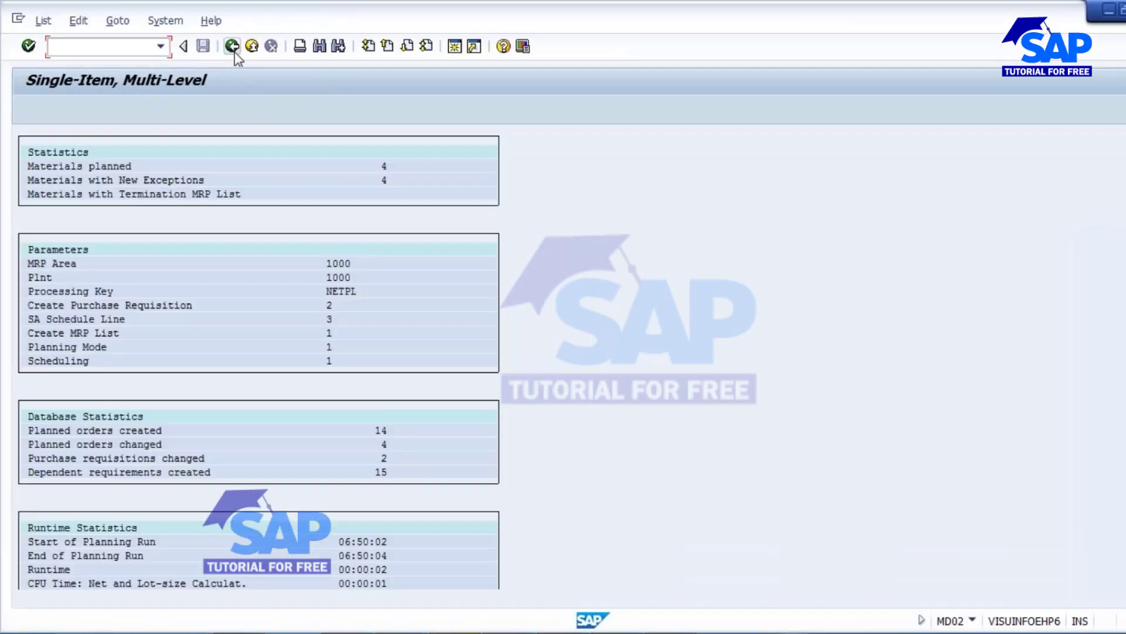
{"action": "left_click", "coordinate": [232, 46]}
{"action": "left_click", "coordinate": [195, 291]}
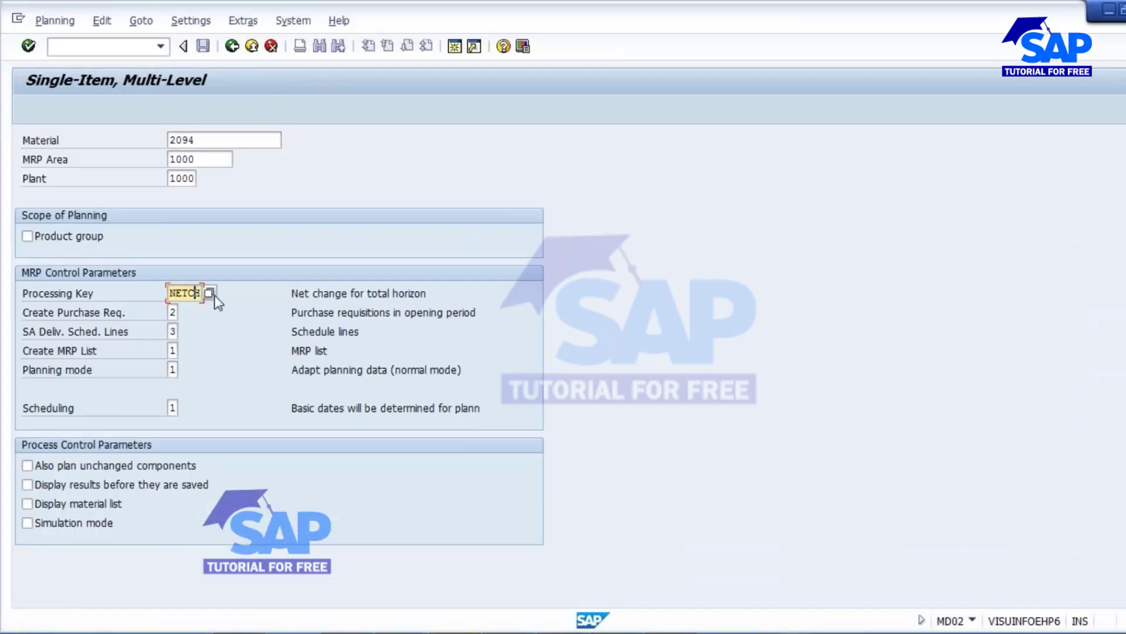
{"action": "left_click", "coordinate": [209, 293]}
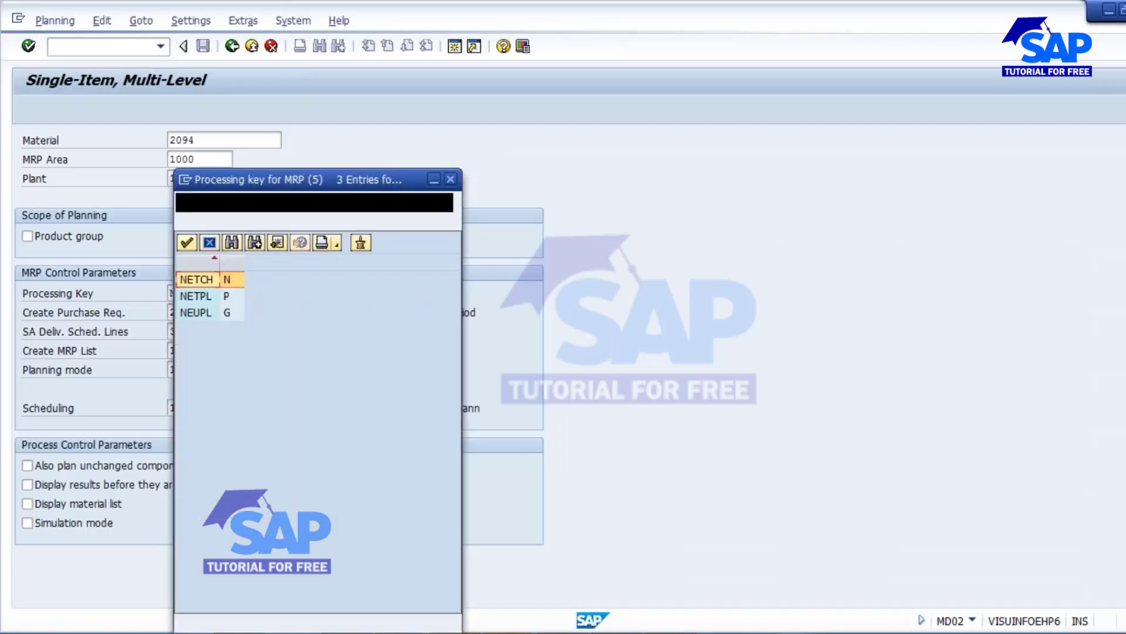
{"action": "double_click", "coordinate": [196, 283]}
Run multi-level planning for material 2094 with processing key NETCH and refresh its stock/requirements list.
{"action": "key", "text": "Return"}
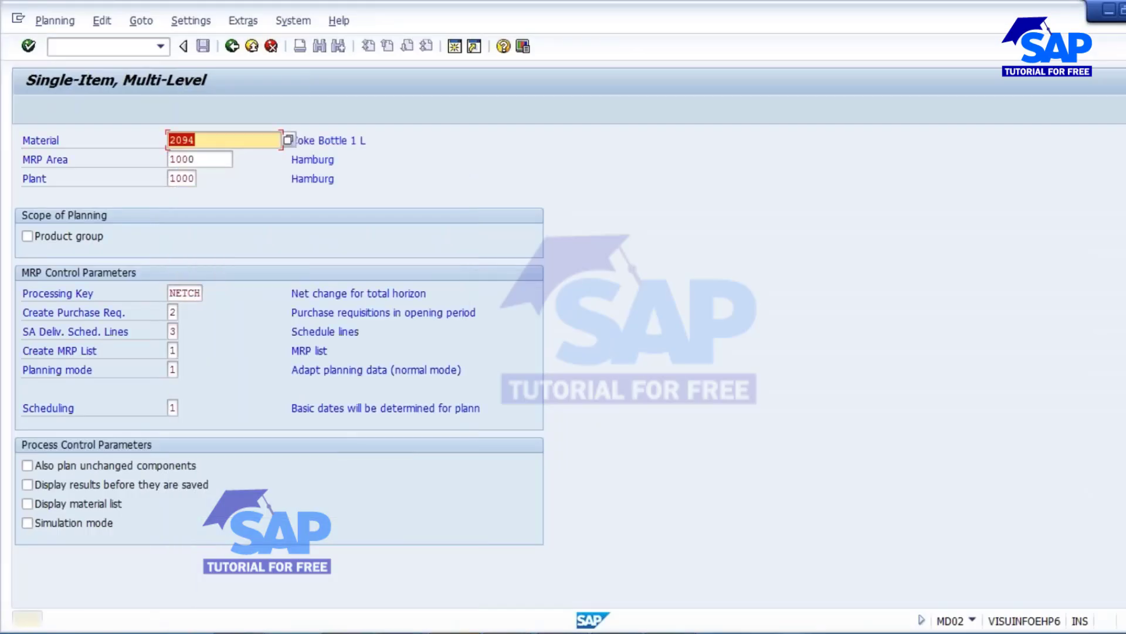
{"action": "key", "text": "Return"}
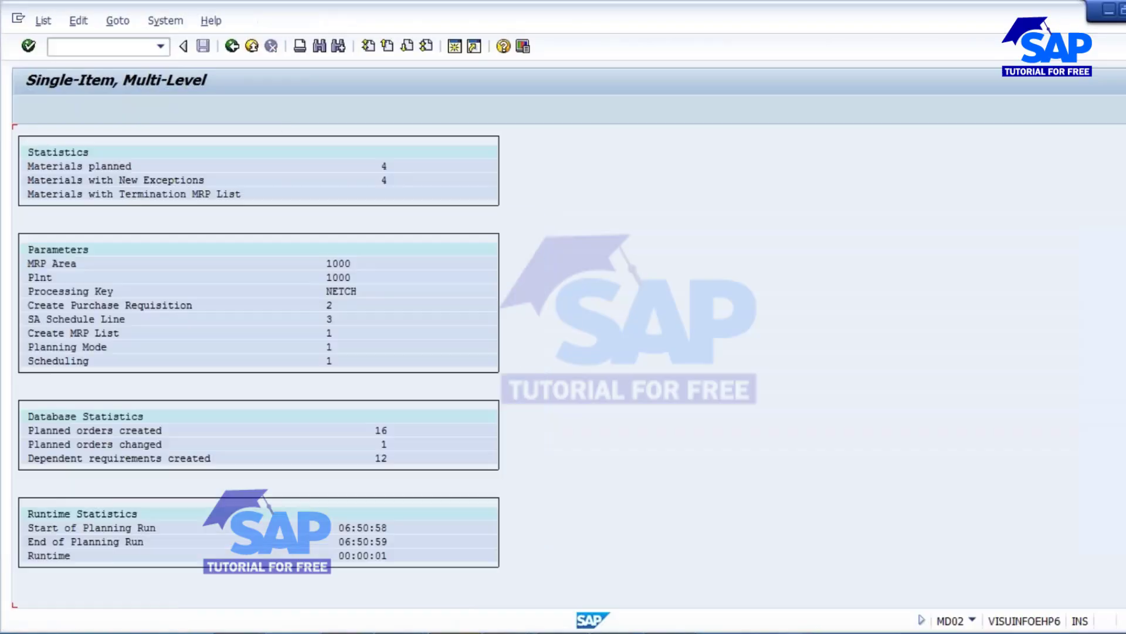
{"action": "key", "text": "alt+Tab"}
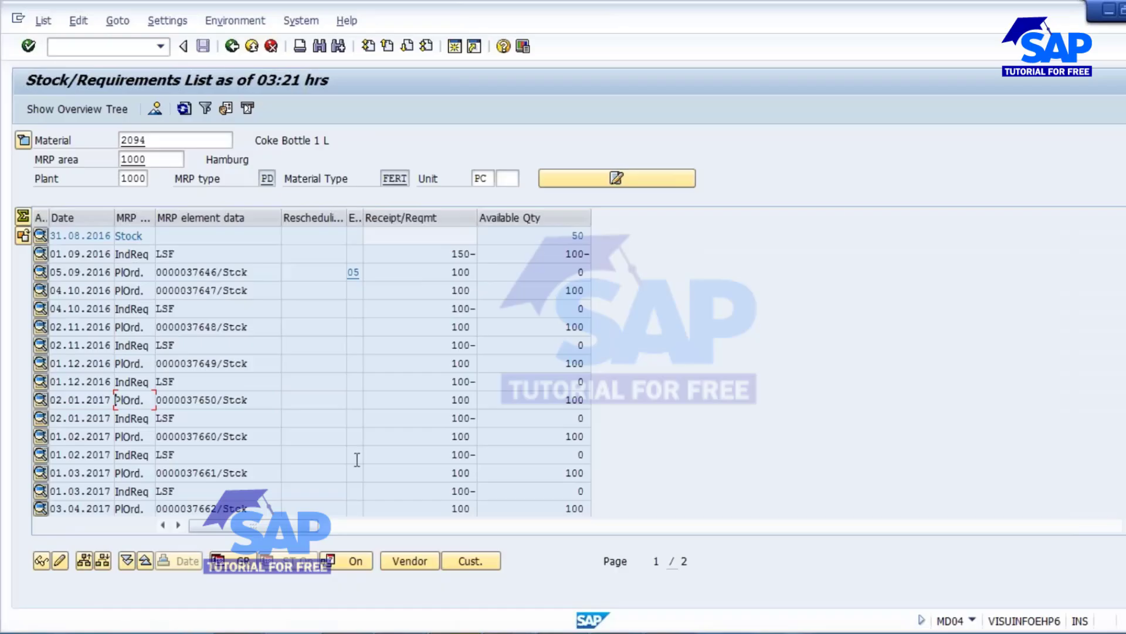
Look through the stock/requirements list for material 2094 and return to the Single-Item, Multi-Level planning parameters.
{"action": "scroll", "coordinate": [357, 460], "scroll_direction": "down", "scroll_amount": 2}
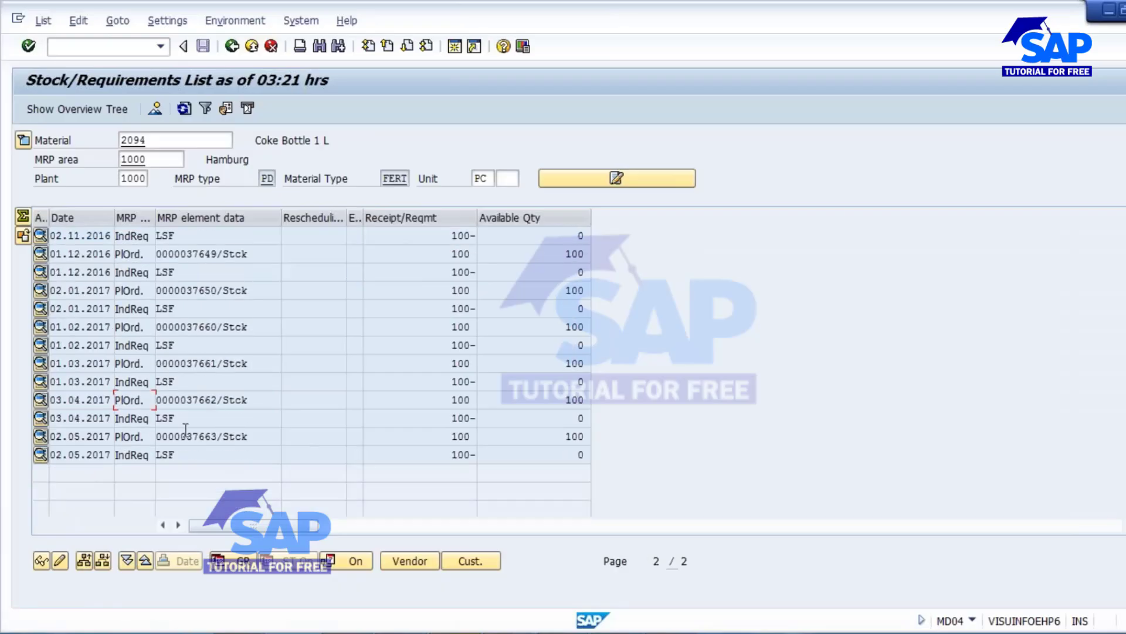
{"action": "scroll", "coordinate": [186, 429], "scroll_direction": "up", "scroll_amount": 2}
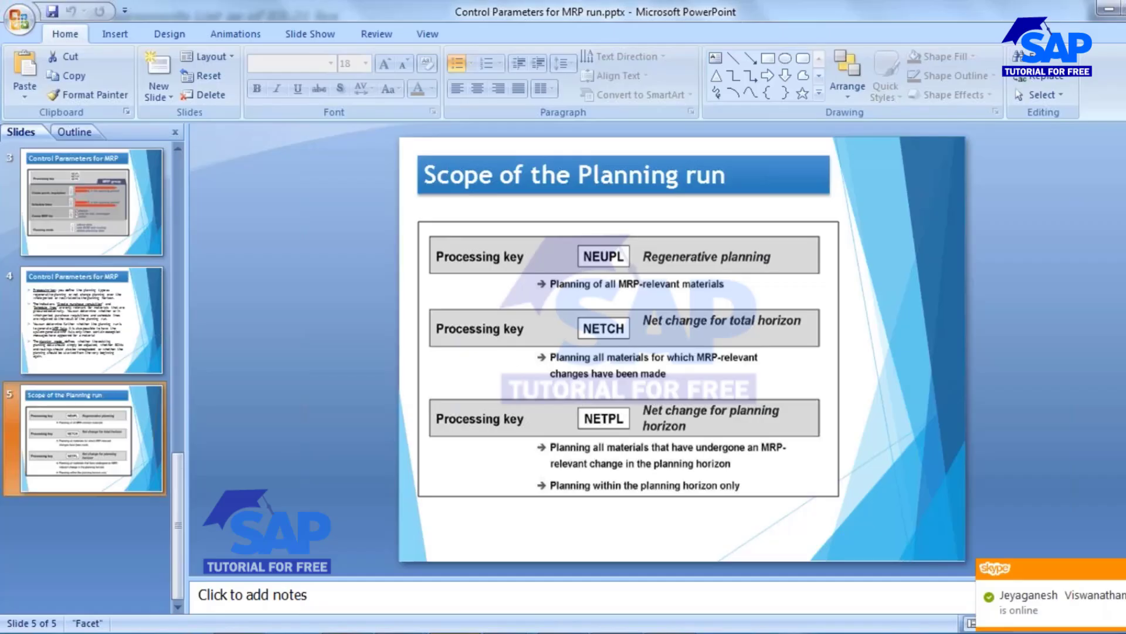
{"action": "left_click", "coordinate": [891, 574]}
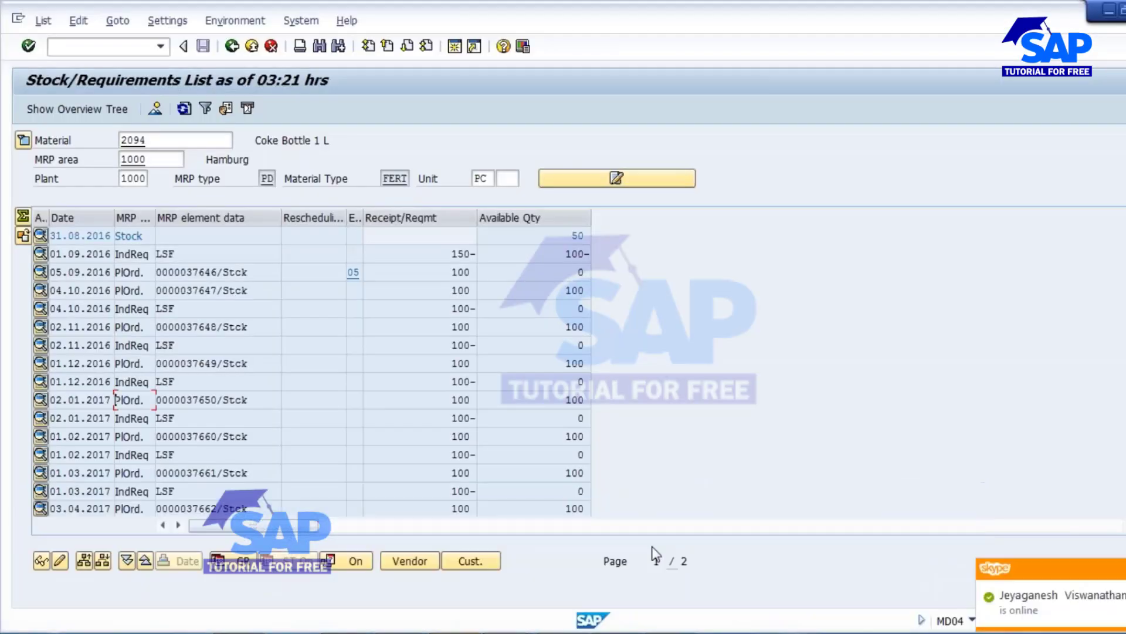
{"action": "left_click", "coordinate": [649, 574]}
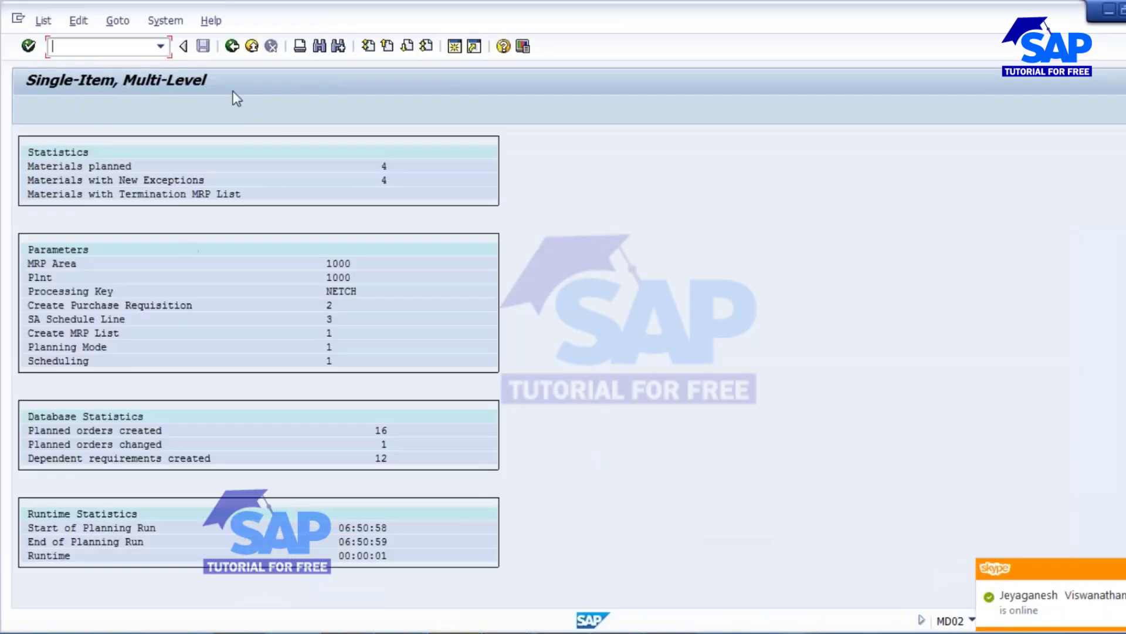
{"action": "left_click", "coordinate": [232, 46]}
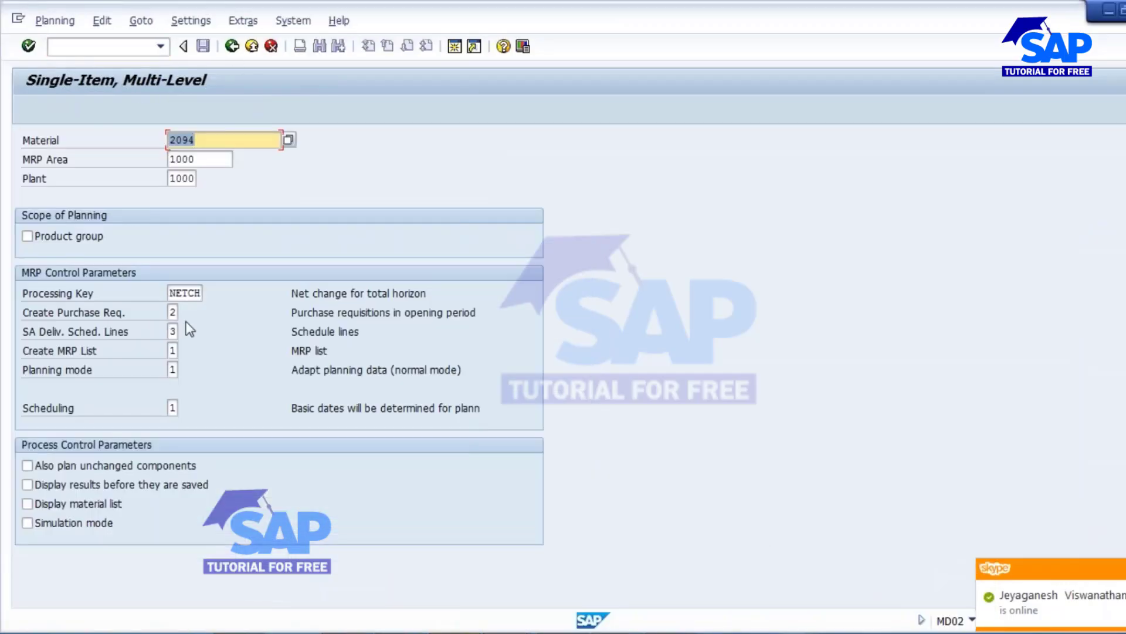
Display the possible values for Create Purchase Req. and highlight the Planned orders entry.
{"action": "left_click", "coordinate": [173, 312]}
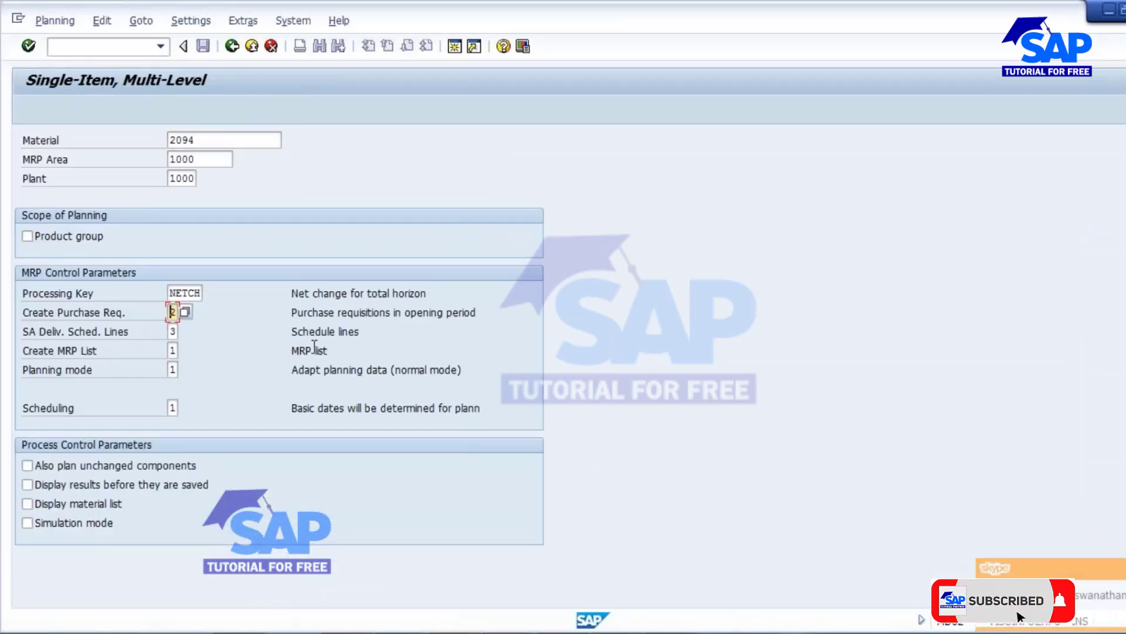
{"action": "left_click", "coordinate": [185, 313]}
{"action": "key", "text": "F4"}
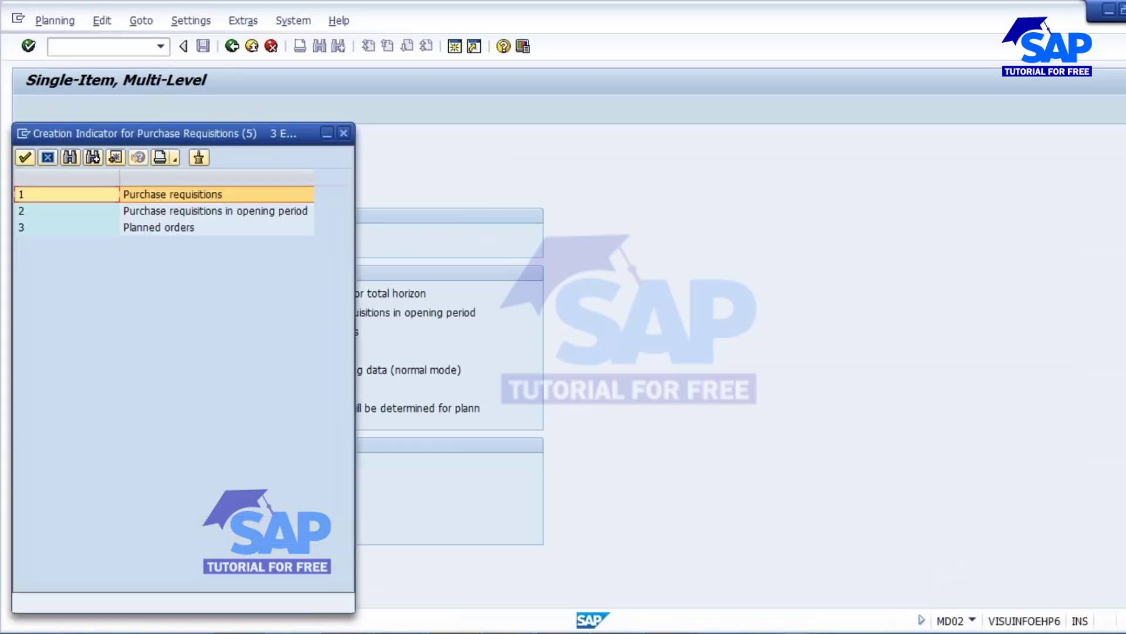
{"action": "left_click_drag", "start_coordinate": [266, 135], "coordinate": [441, 246]}
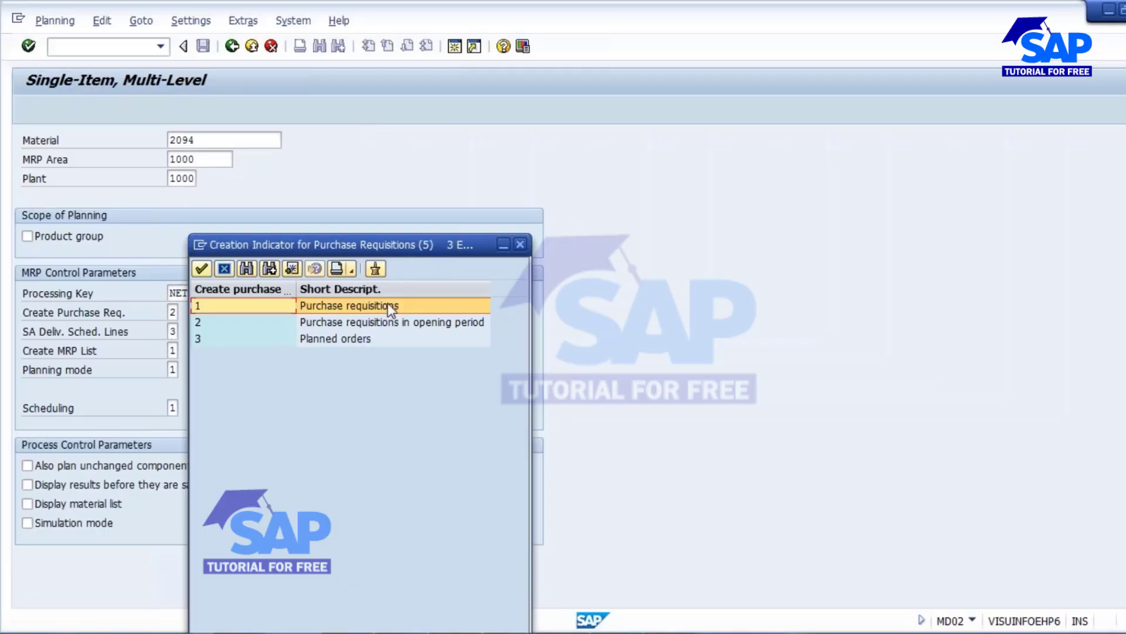
{"action": "left_click", "coordinate": [360, 340]}
Switch to the untitled Notepad document and delete all the notes about non-production materials.
{"action": "left_click", "coordinate": [402, 631]}
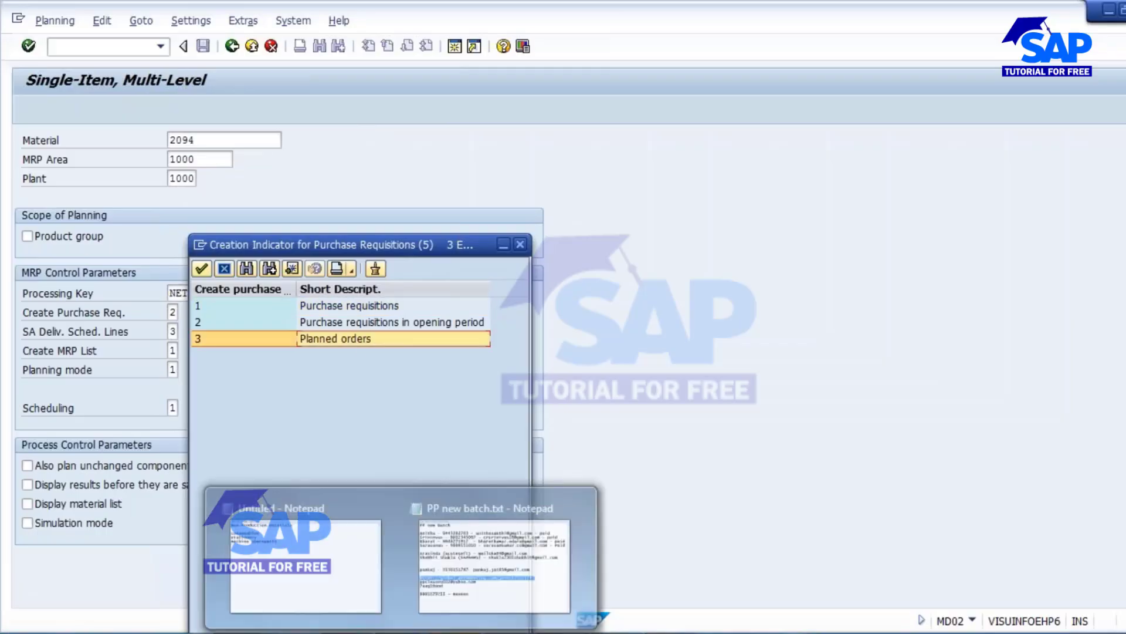
{"action": "left_click", "coordinate": [307, 560]}
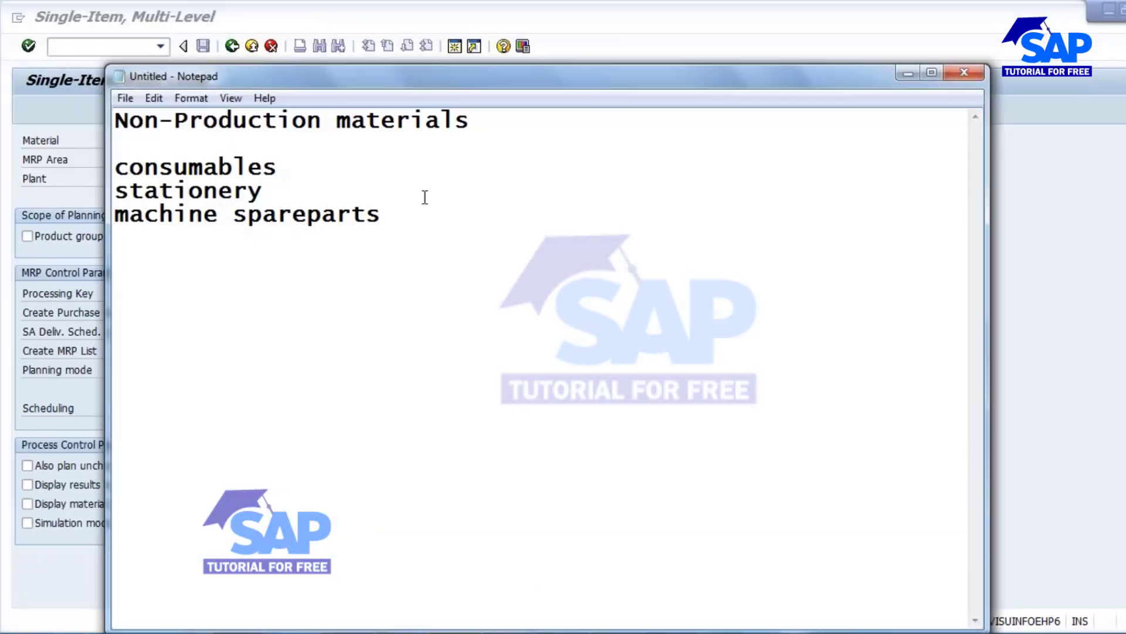
{"action": "left_click_drag", "start_coordinate": [115, 214], "coordinate": [115, 144]}
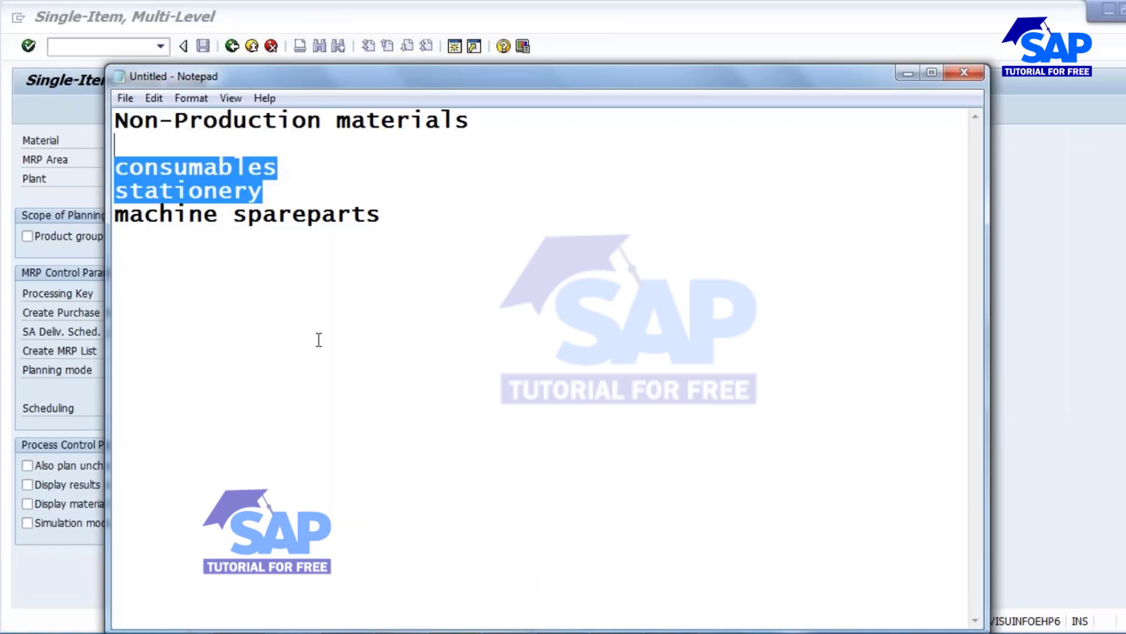
{"action": "key", "text": "Delete"}
{"action": "key", "text": "Delete"}
{"action": "key", "text": "Up"}
{"action": "key", "text": "Delete"}
{"action": "key", "text": "Delete"}
{"action": "key", "text": "Delete"}
{"action": "key", "text": "Delete"}
{"action": "key", "text": "Delete"}
{"action": "key", "text": "Delete"}
{"action": "key", "text": "Delete"}
{"action": "key", "text": "Delete"}
{"action": "key", "text": "Delete"}
{"action": "key", "text": "Delete"}
{"action": "key", "text": "Delete"}
{"action": "key", "text": "Delete"}
{"action": "key", "text": "Delete"}
{"action": "key", "text": "Delete"}
{"action": "key", "text": "Delete"}
{"action": "key", "text": "Delete"}
{"action": "key", "text": "Delete"}
{"action": "key", "text": "Delete"}
{"action": "key", "text": "Delete"}
{"action": "key", "text": "Delete"}
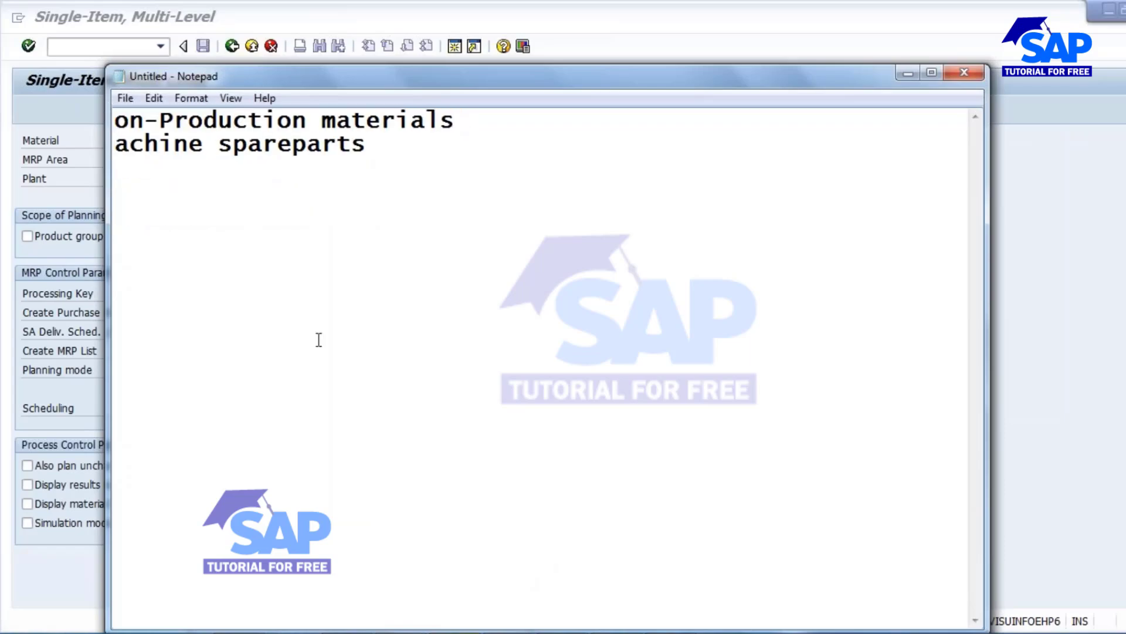
{"action": "key", "text": "Delete"}
{"action": "key", "text": "Delete"}
{"action": "key", "text": "Delete"}
{"action": "key", "text": "Delete"}
{"action": "key", "text": "Delete"}
{"action": "key", "text": "Delete"}
{"action": "key", "text": "Delete"}
{"action": "key", "text": "Delete"}
{"action": "key", "text": "Delete"}
{"action": "key", "text": "Delete"}
{"action": "key", "text": "Delete"}
{"action": "key", "text": "Delete"}
{"action": "key", "text": "Delete"}
{"action": "key", "text": "Delete"}
{"action": "key", "text": "Delete"}
{"action": "key", "text": "Delete"}
{"action": "key", "text": "Delete"}
{"action": "key", "text": "Delete"}
{"action": "key", "text": "Delete"}
{"action": "key", "text": "Delete"}
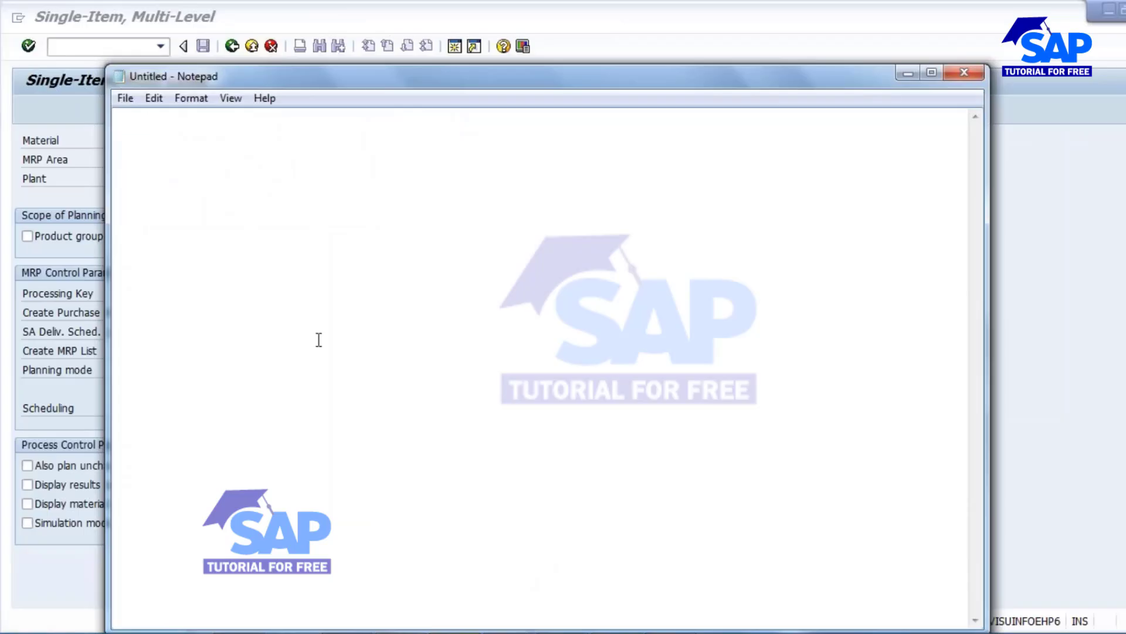
Begin the first line of the note with "in-house Production -".
{"action": "type", "text": "in-house Pord"}
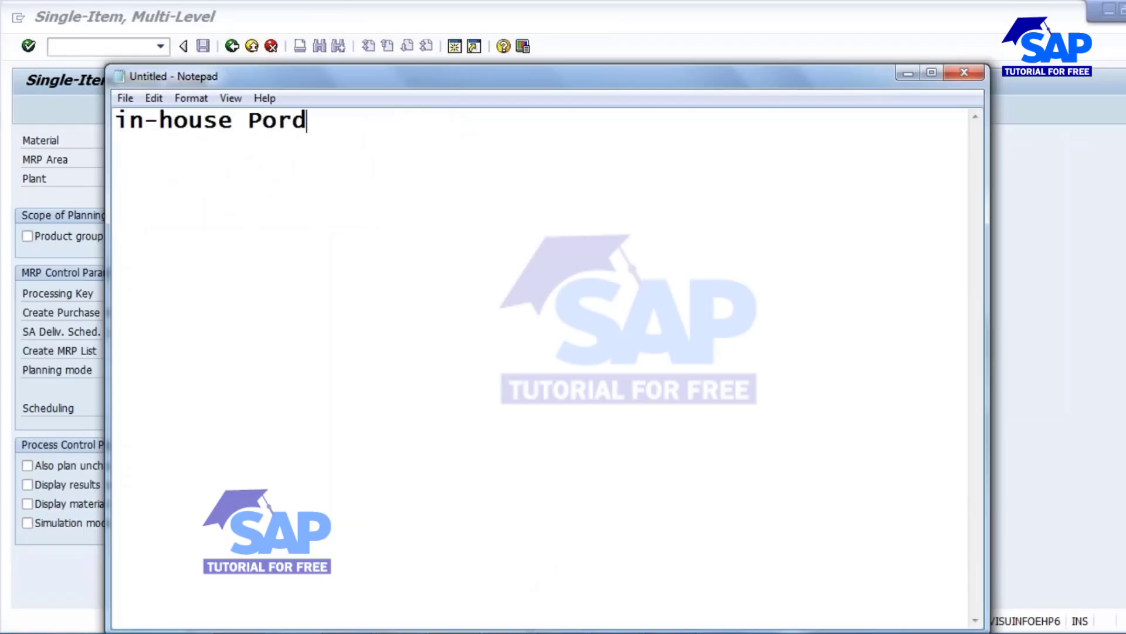
{"action": "type", "text": "uction"}
{"action": "key", "text": "BackSpace"}
{"action": "key", "text": "BackSpace"}
{"action": "key", "text": "BackSpace"}
{"action": "key", "text": "BackSpace"}
{"action": "key", "text": "BackSpace"}
{"action": "key", "text": "BackSpace"}
{"action": "key", "text": "BackSpace"}
{"action": "key", "text": "BackSpace"}
{"action": "key", "text": "BackSpace"}
{"action": "type", "text": "roduction -"}
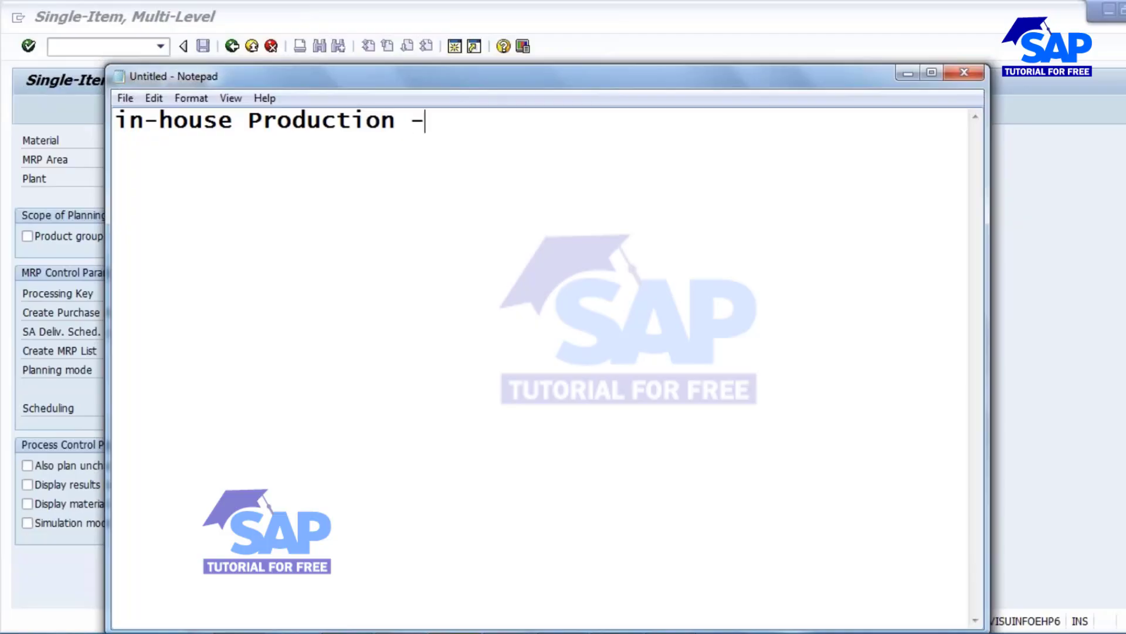
Complete the in-house production line with "> Planned order-> Production order".
{"action": "type", "text": "> Planned"}
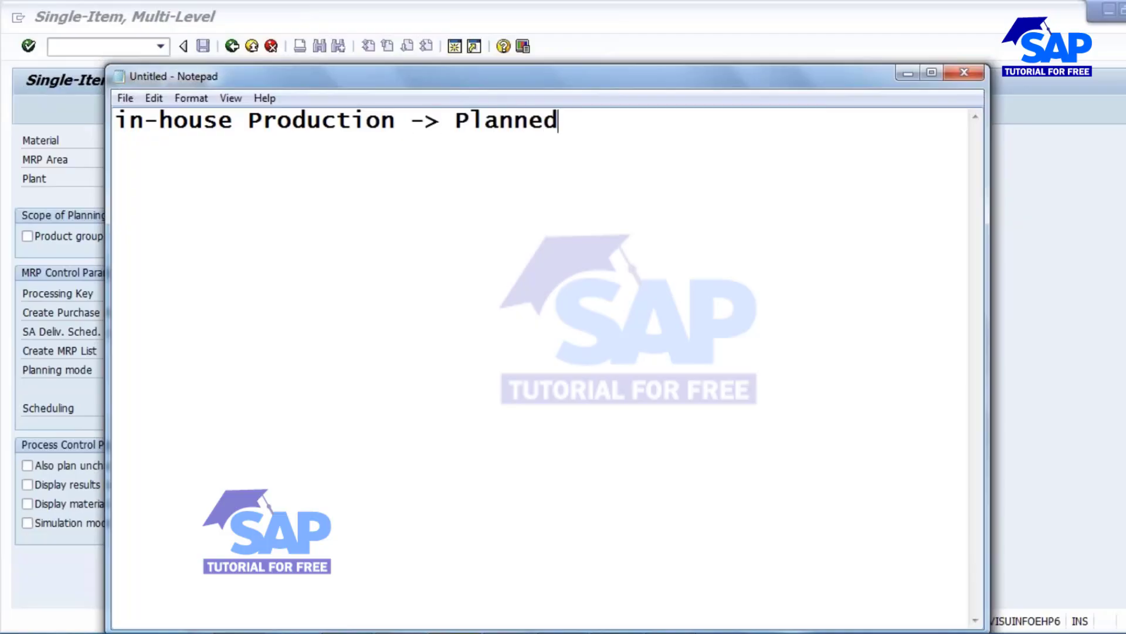
{"action": "type", "text": " order-"}
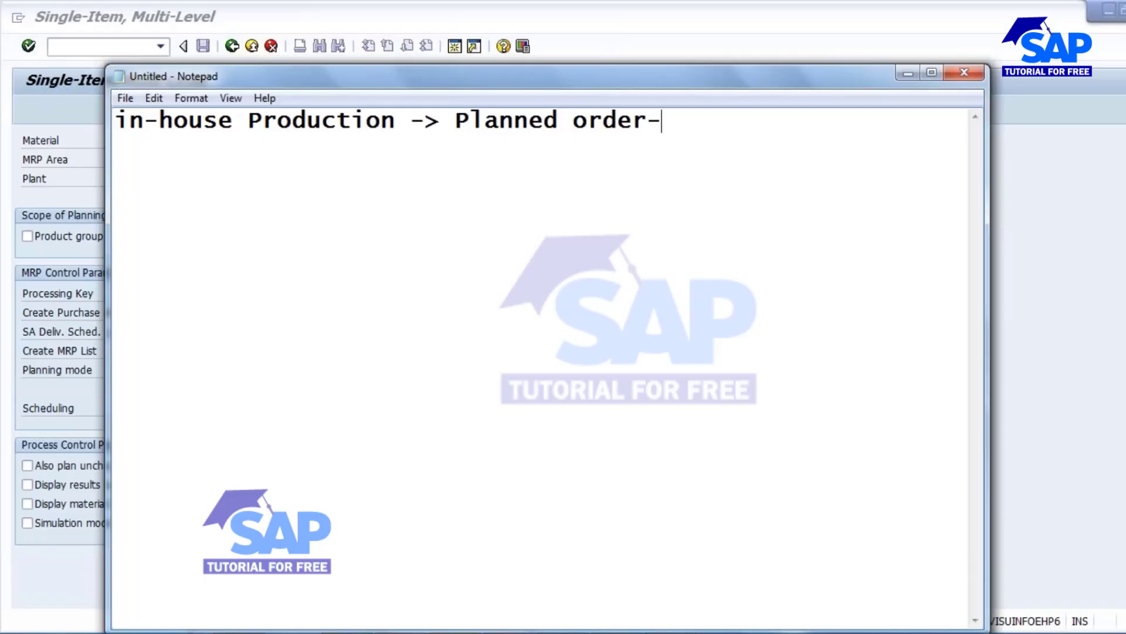
{"action": "type", "text": "> "}
{"action": "type", "text": "Porduction"}
{"action": "key", "text": "BackSpace"}
{"action": "key", "text": "BackSpace"}
{"action": "key", "text": "BackSpace"}
{"action": "key", "text": "BackSpace"}
{"action": "key", "text": "BackSpace"}
{"action": "key", "text": "BackSpace"}
{"action": "key", "text": "BackSpace"}
{"action": "key", "text": "BackSpace"}
{"action": "key", "text": "BackSpace"}
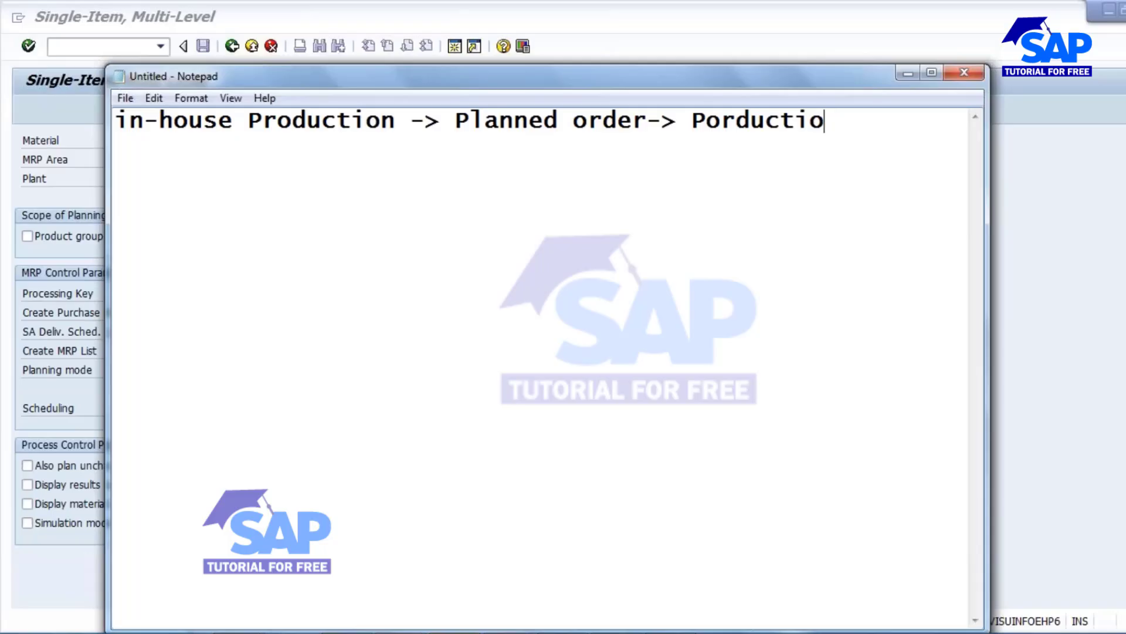
{"action": "type", "text": "roduction "}
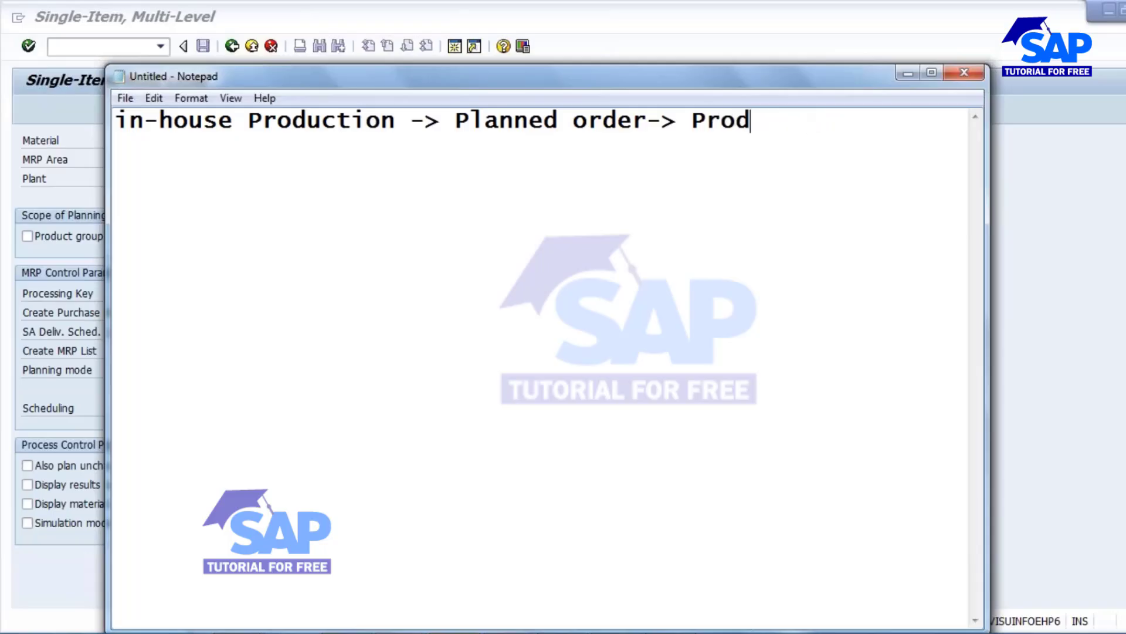
{"action": "type", "text": "or"}
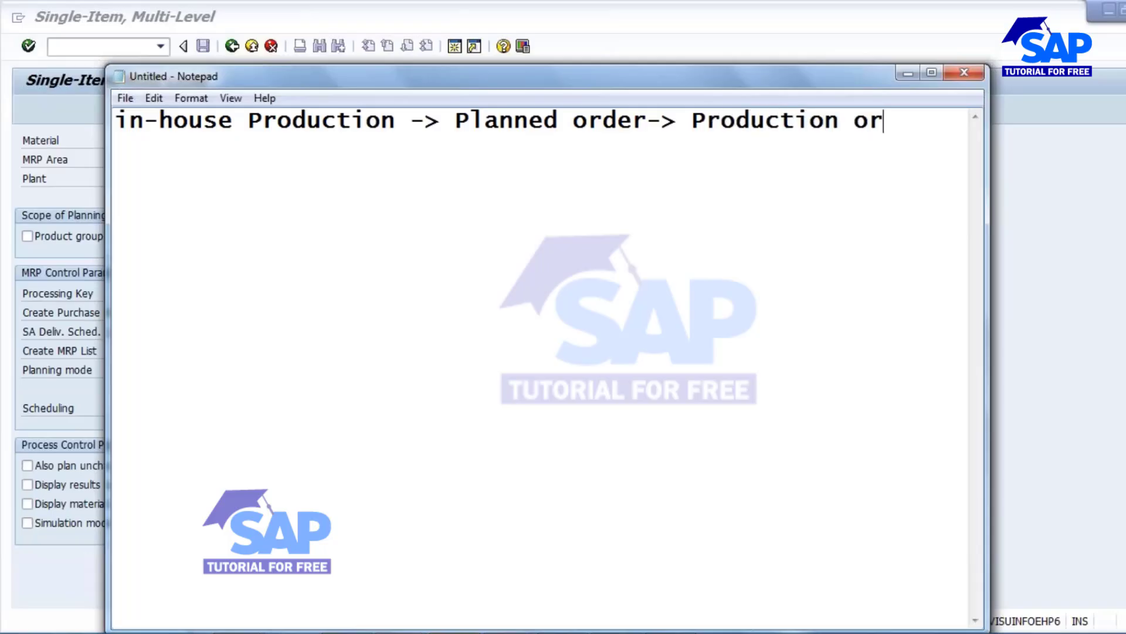
{"action": "type", "text": "eder"}
Add a second line to the note reading "External Procurement ->".
{"action": "key", "text": "Return"}
{"action": "type", "text": "Ex"}
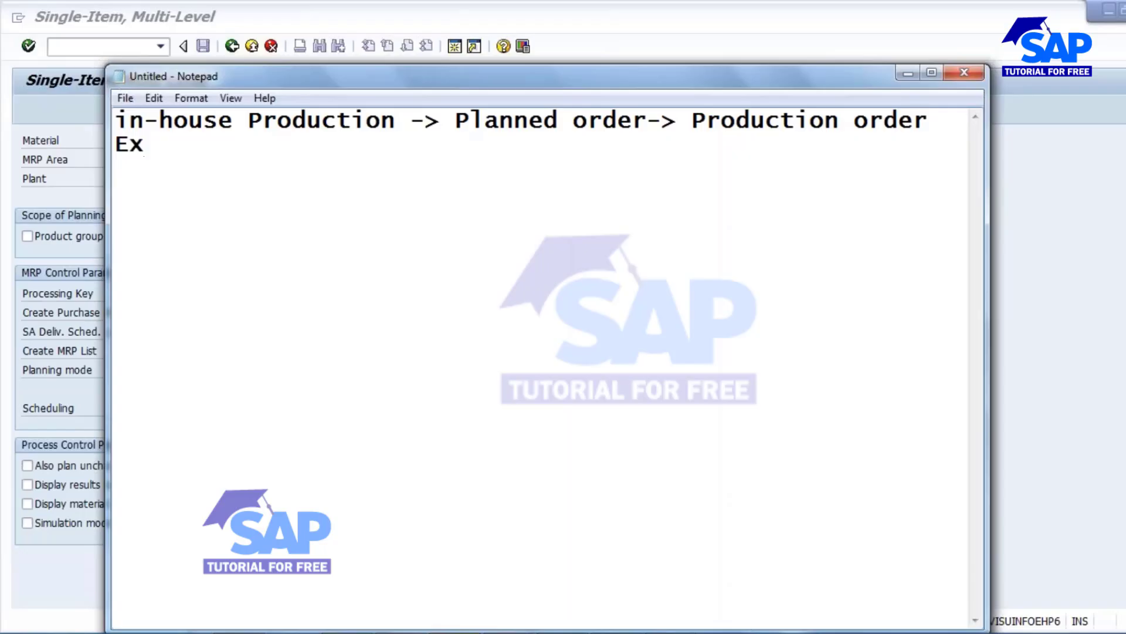
{"action": "type", "text": "ternal Po"}
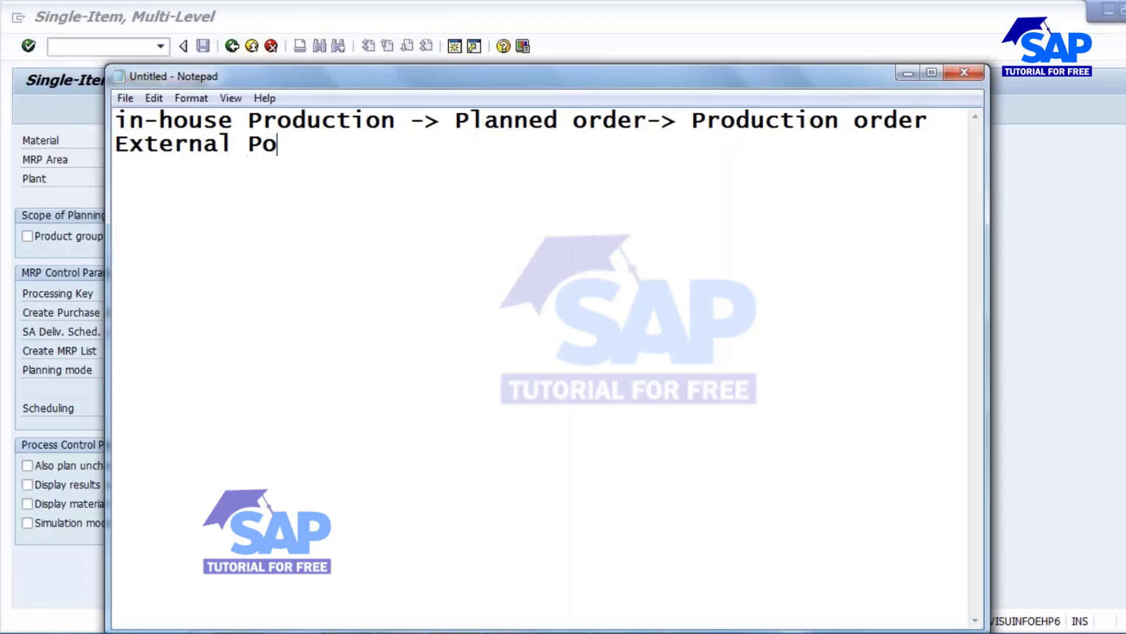
{"action": "type", "text": "r"}
{"action": "key", "text": "BackSpace"}
{"action": "key", "text": "BackSpace"}
{"action": "type", "text": "rocurement"}
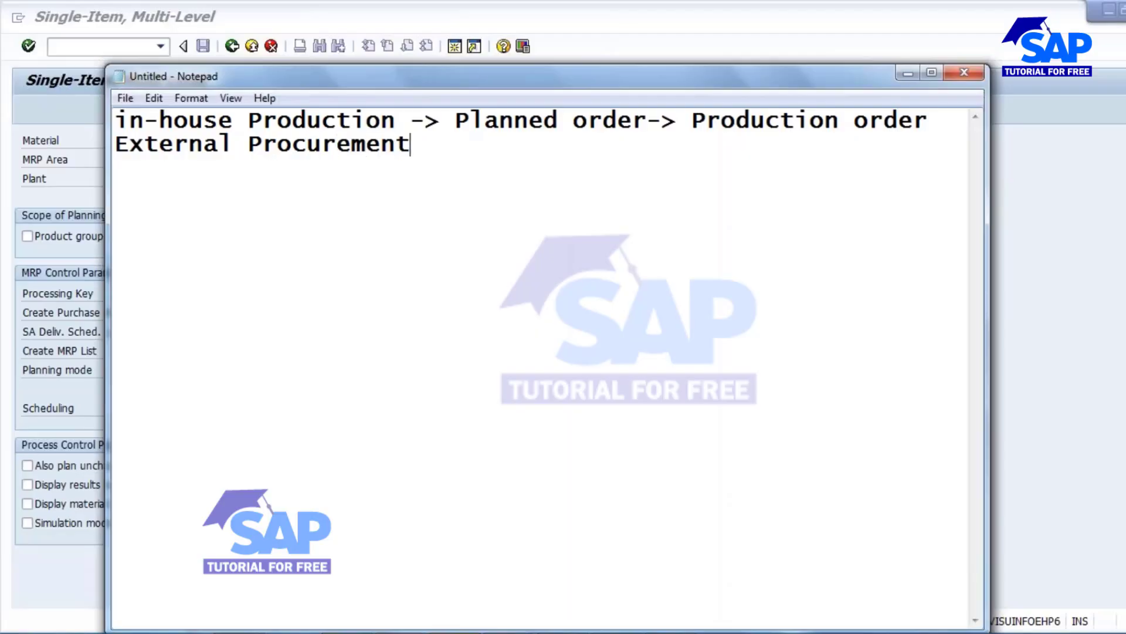
{"action": "type", "text": " ->"}
Copy "Planned order" from the first line to the end of the External Procurement line and append "/PR".
{"action": "left_click_drag", "start_coordinate": [457, 120], "coordinate": [647, 126]}
{"action": "key", "text": "ctrl+c"}
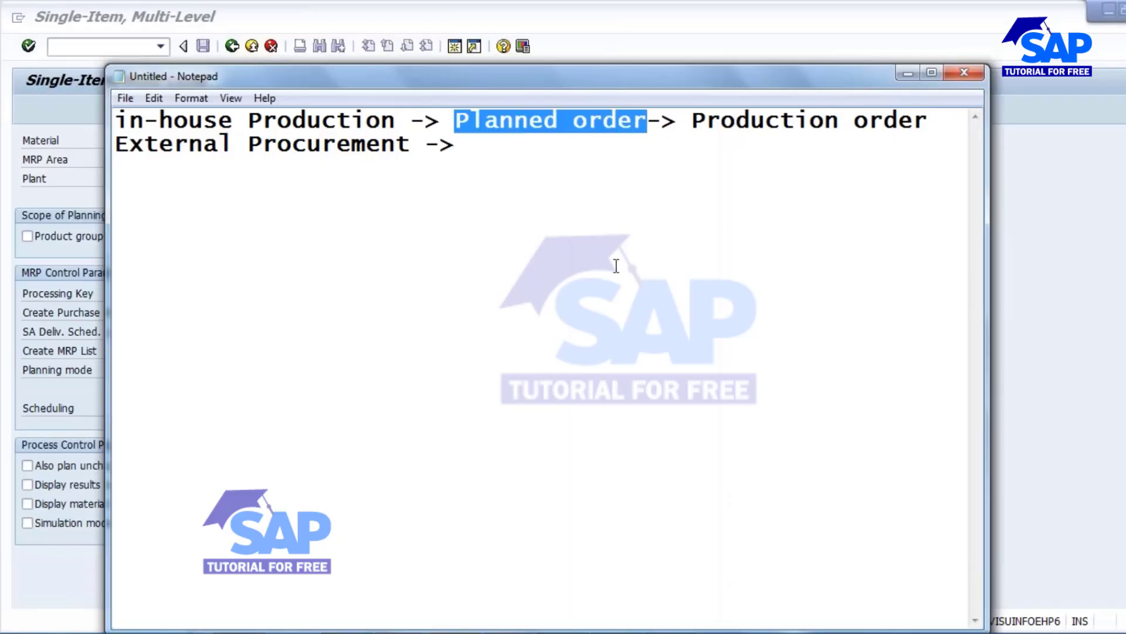
{"action": "left_click", "coordinate": [464, 147]}
{"action": "key", "text": "ctrl+v"}
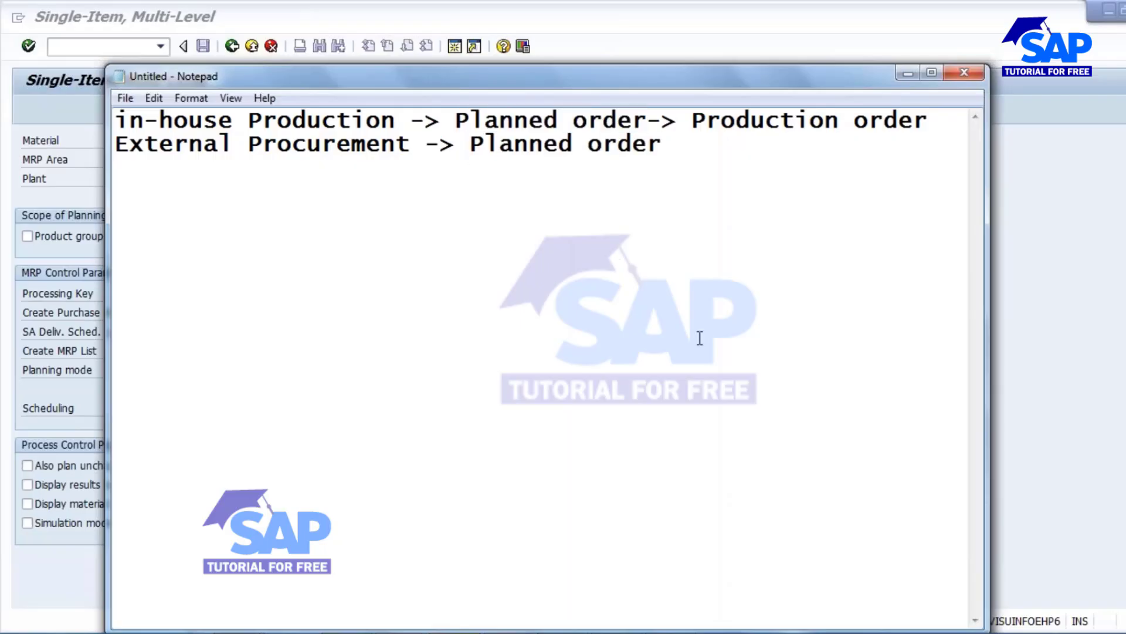
{"action": "type", "text": "/PR"}
Switch back to SAP and set Create Purchase Req. to 3, Planned orders.
{"action": "left_click", "coordinate": [908, 73]}
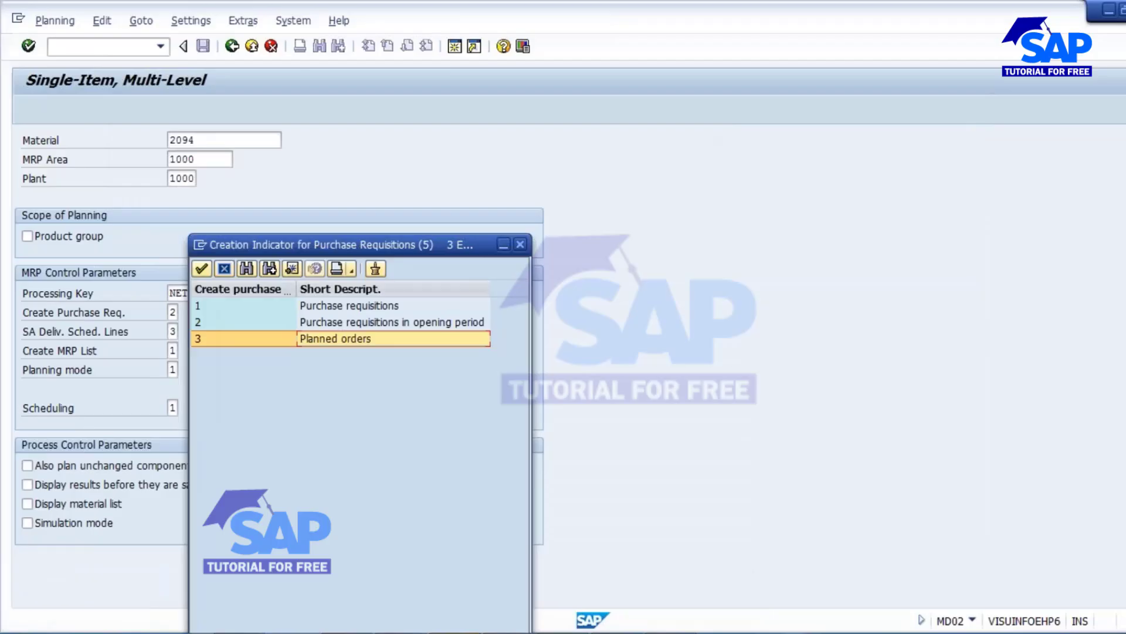
{"action": "left_click_drag", "start_coordinate": [397, 240], "coordinate": [455, 219]}
{"action": "double_click", "coordinate": [393, 319]}
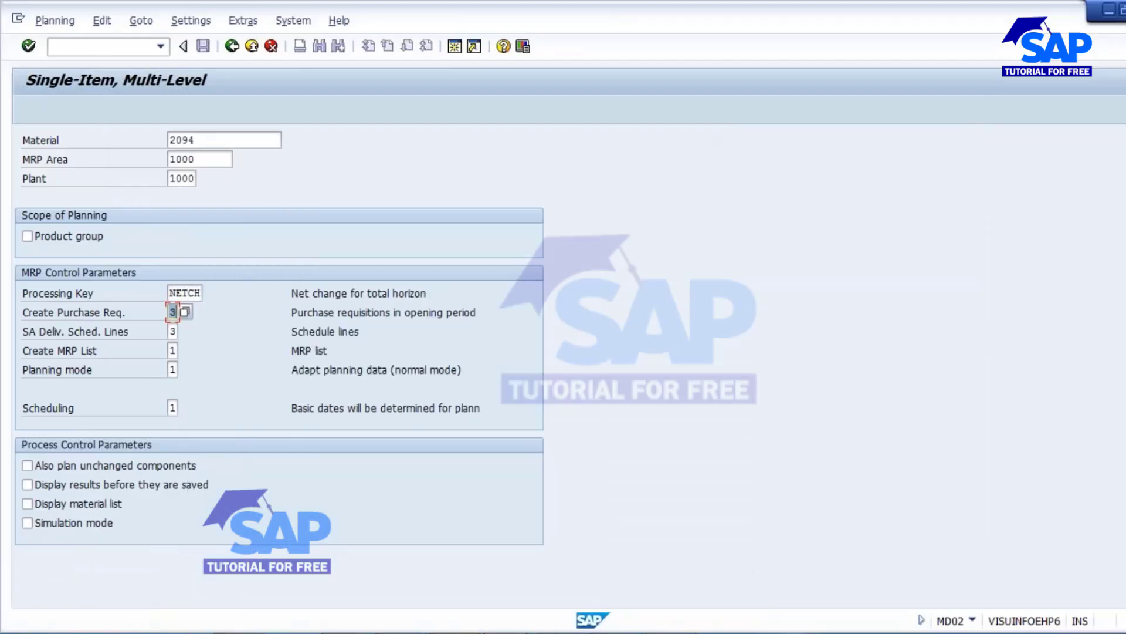
Return to the Notepad note, insert "(F)" after External Procurement, and highlight "Planned order" on that line.
{"action": "left_click", "coordinate": [401, 632]}
{"action": "left_click", "coordinate": [360, 543]}
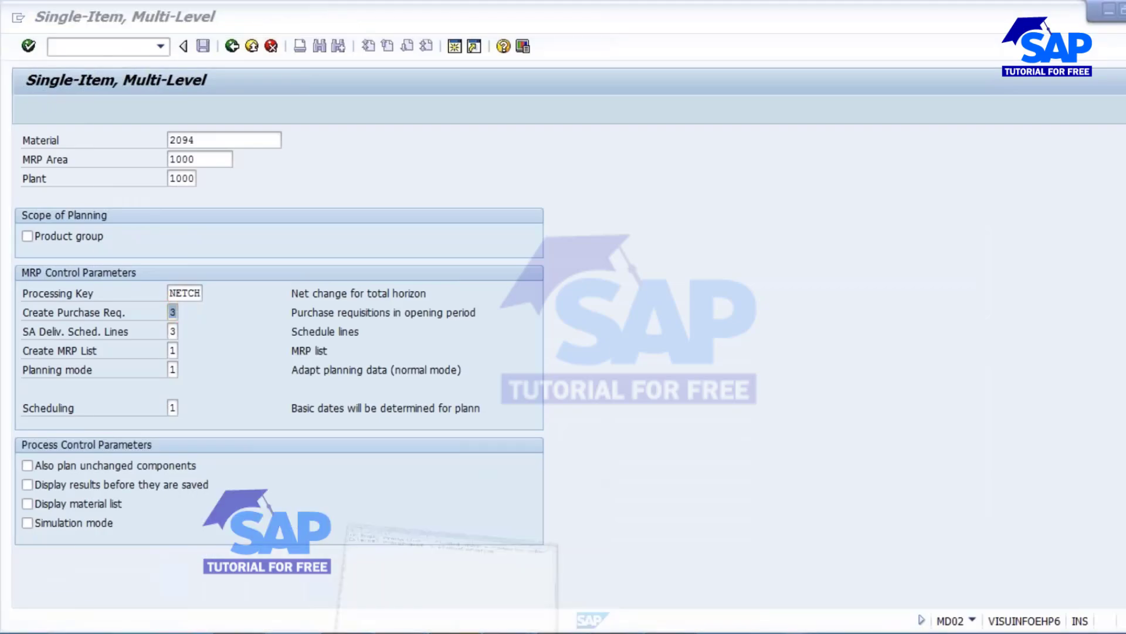
{"action": "left_click", "coordinate": [409, 143]}
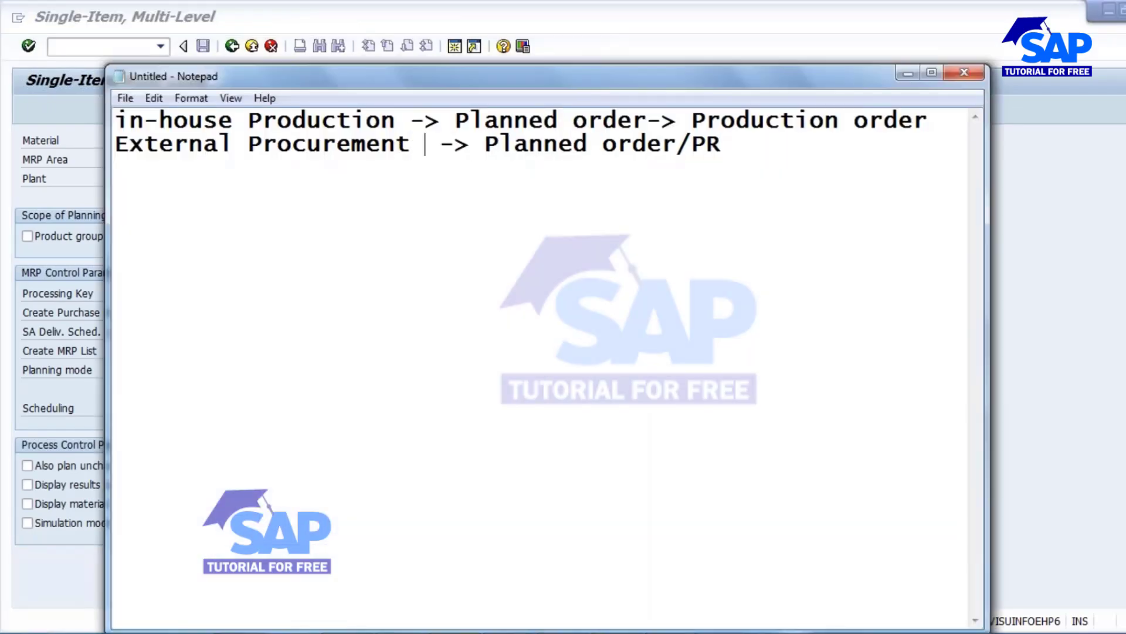
{"action": "type", "text": "("}
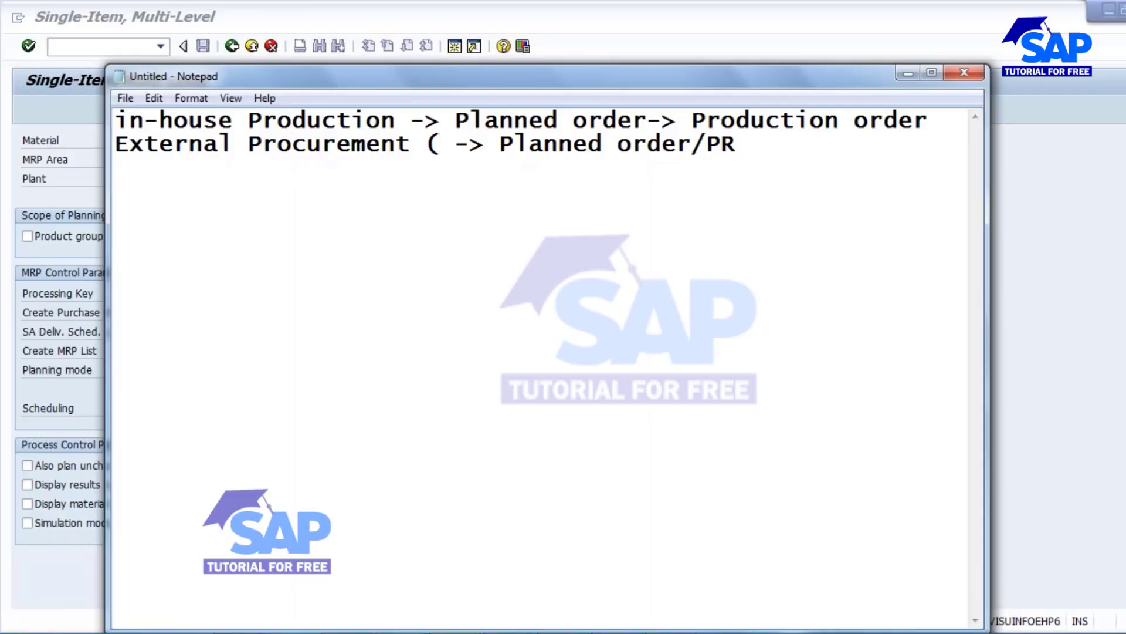
{"action": "type", "text": "F)"}
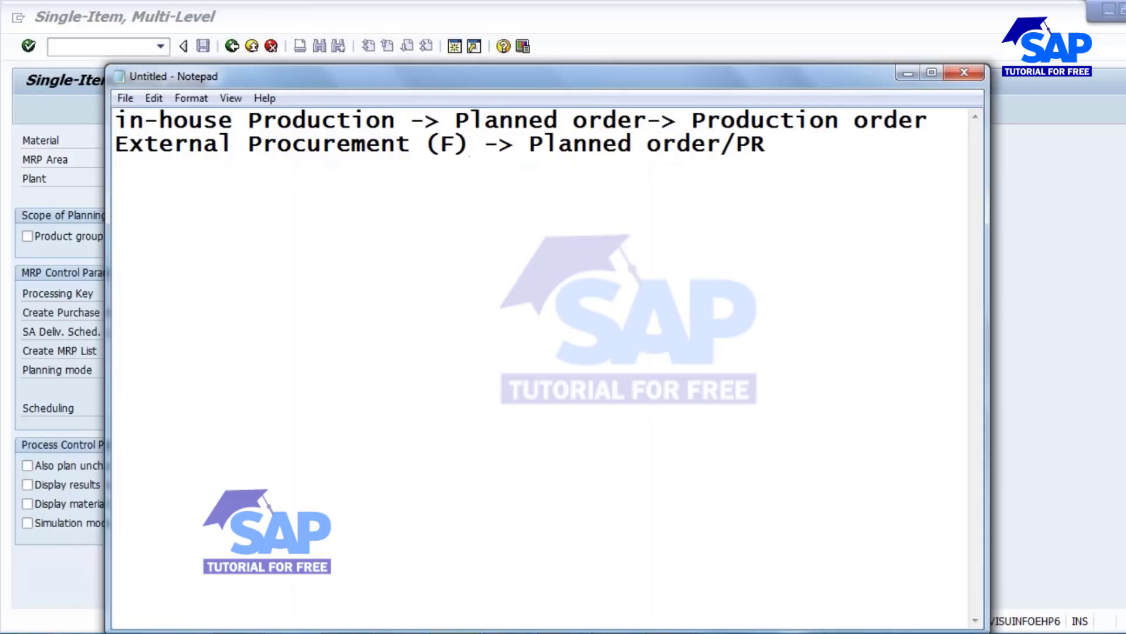
{"action": "left_click_drag", "start_coordinate": [529, 144], "coordinate": [674, 233]}
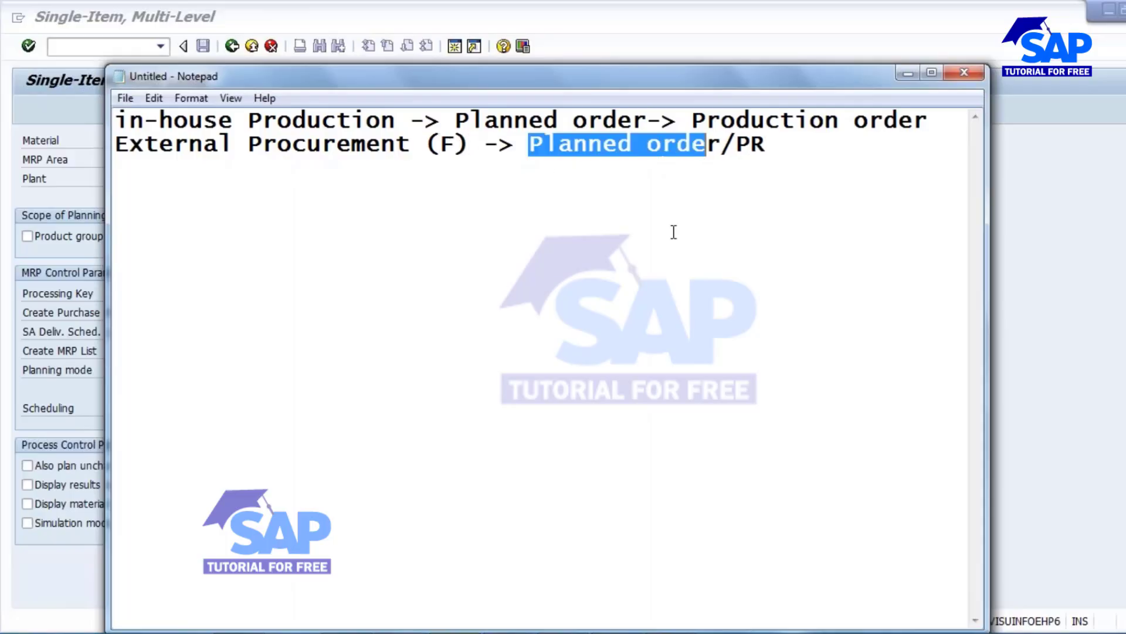
Switch to SAP, set Create Purchase Req. to 1, Purchase requisitions, and highlight "PR" in the Notepad note.
{"action": "key", "text": "alt+Tab"}
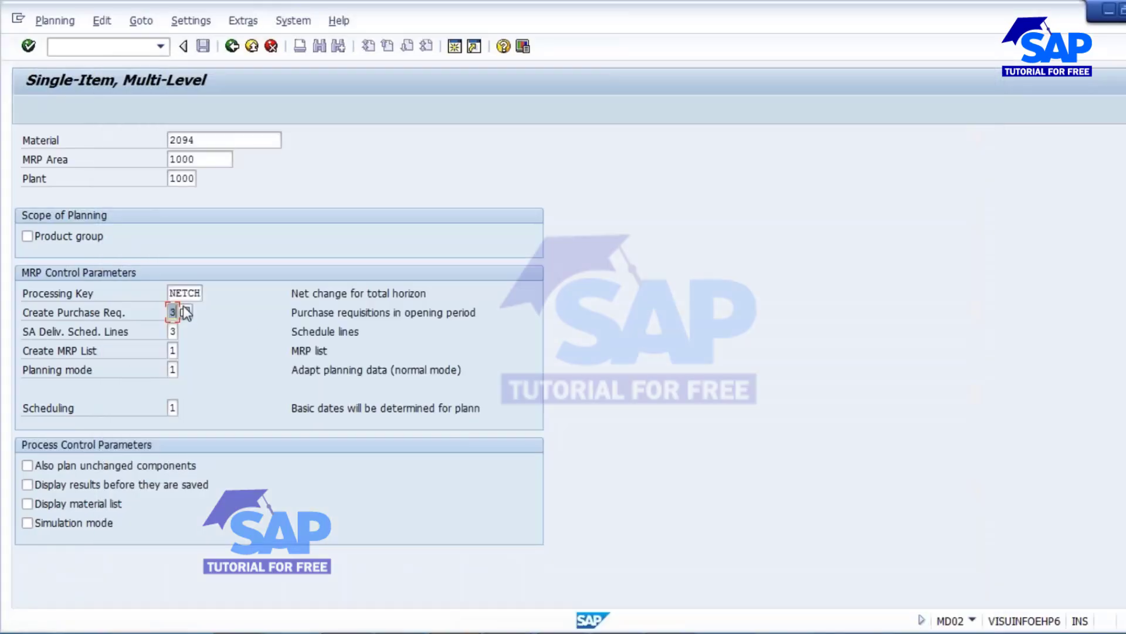
{"action": "left_click", "coordinate": [186, 313]}
{"action": "left_click", "coordinate": [149, 227]}
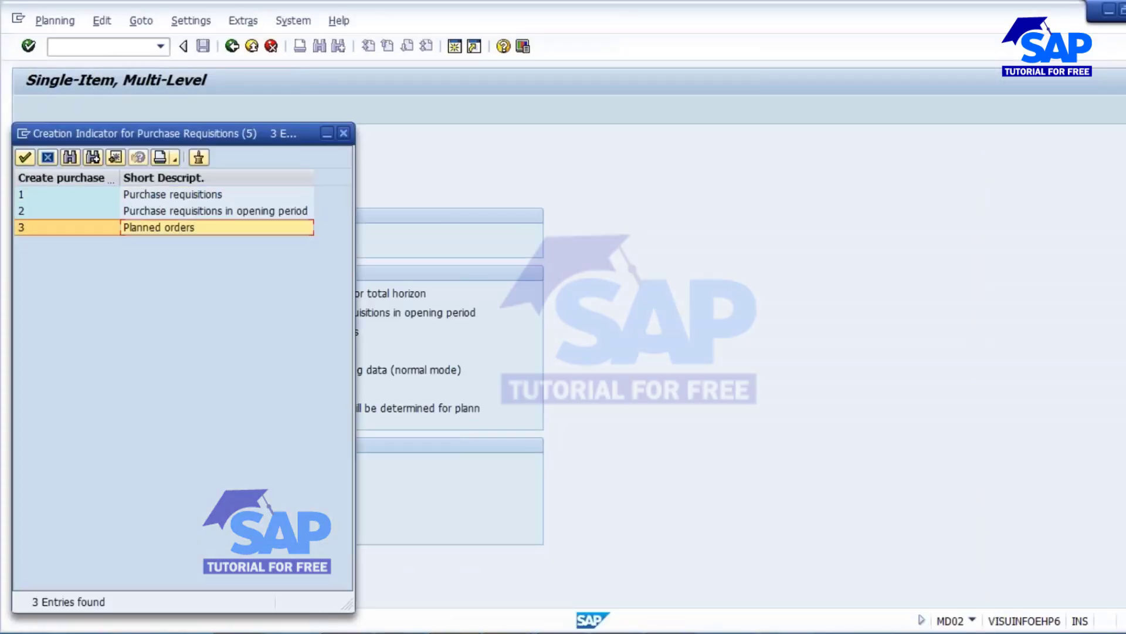
{"action": "left_click_drag", "start_coordinate": [238, 136], "coordinate": [446, 208]}
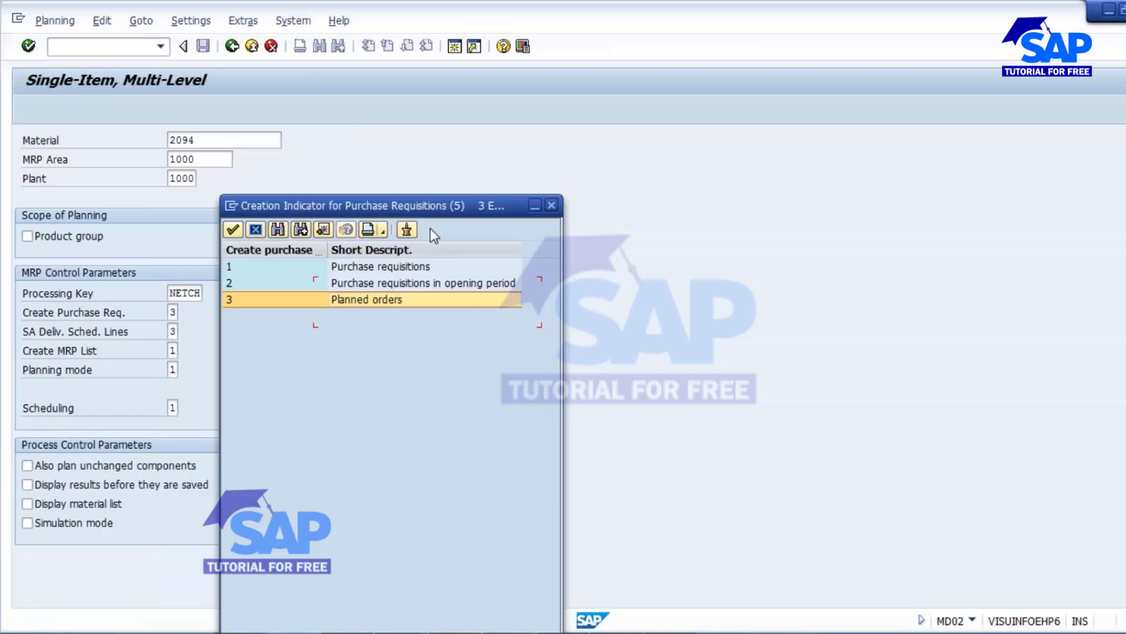
{"action": "double_click", "coordinate": [403, 272]}
{"action": "key", "text": "alt+Tab"}
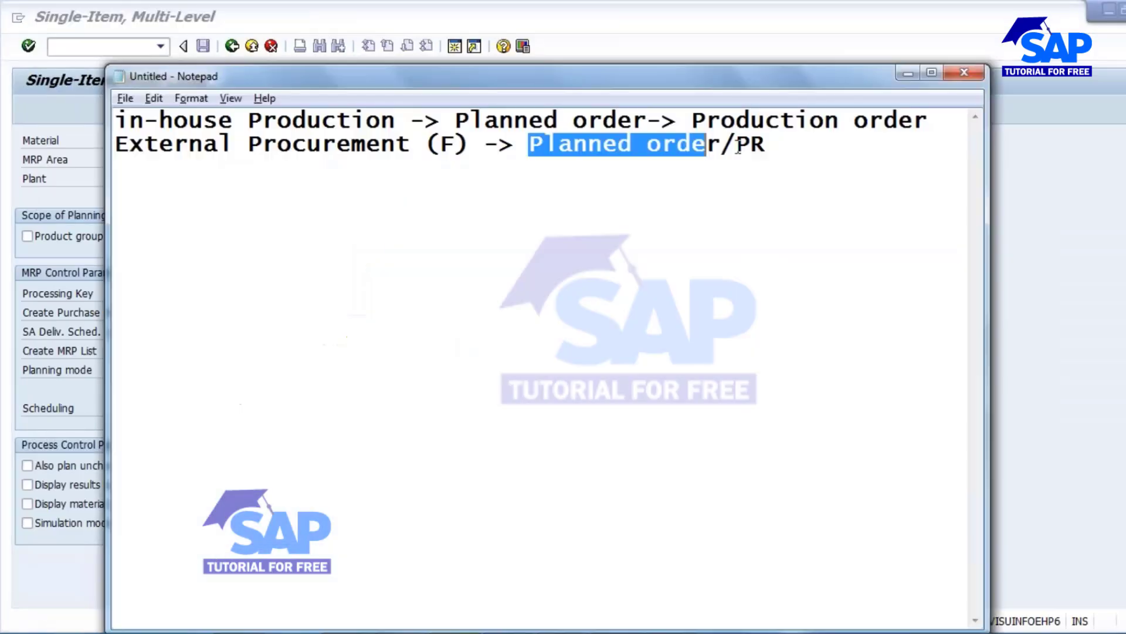
{"action": "left_click_drag", "start_coordinate": [737, 145], "coordinate": [775, 146]}
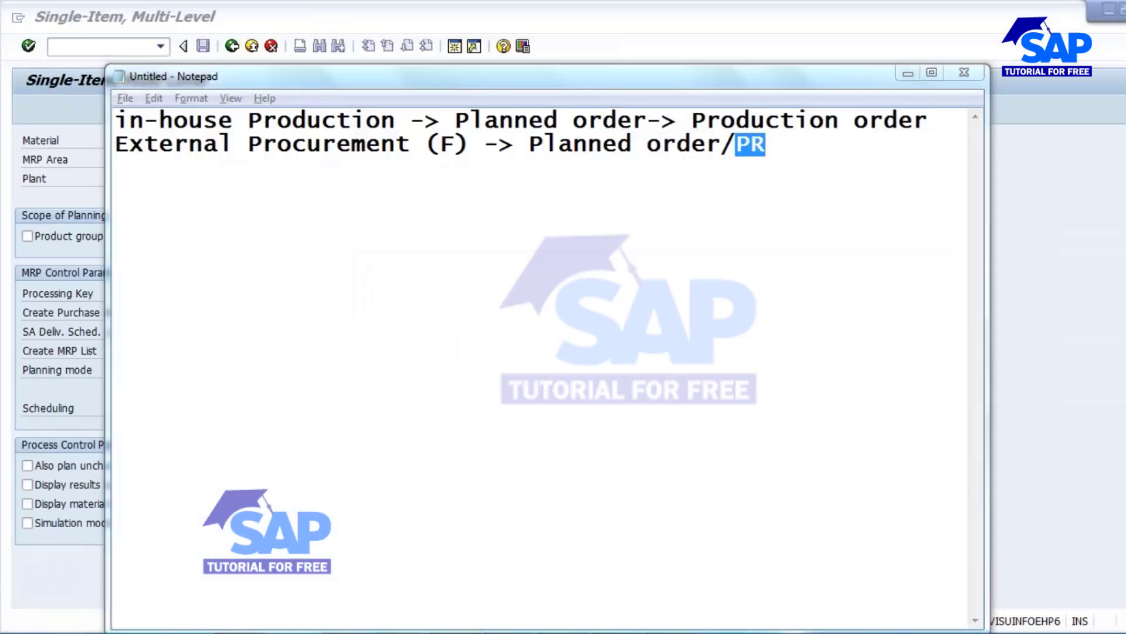
Return to SAP, review options 2 and 3 of the Create Purchase Req. indicator, and close the list without choosing one.
{"action": "key", "text": "alt+Tab"}
{"action": "left_click", "coordinate": [186, 311]}
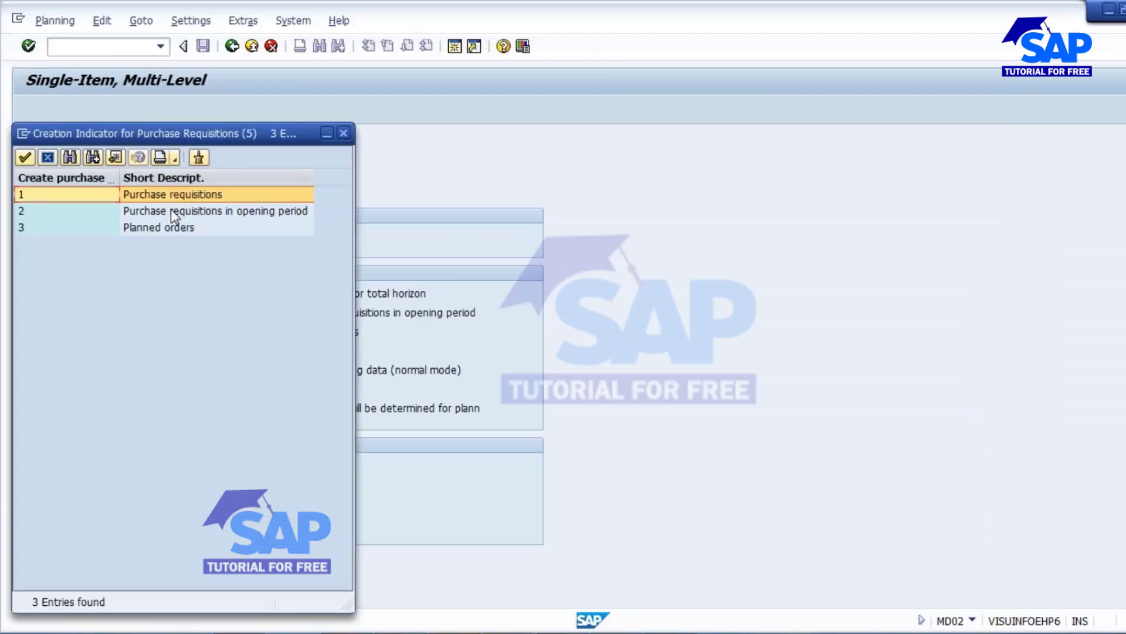
{"action": "left_click", "coordinate": [193, 210]}
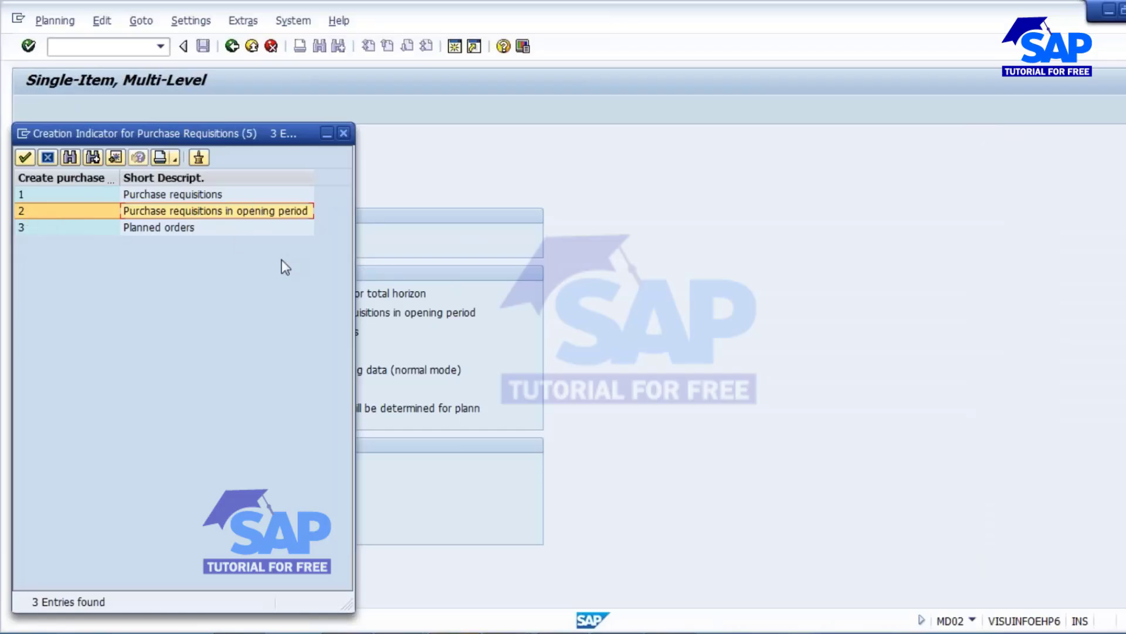
{"action": "left_click", "coordinate": [176, 228]}
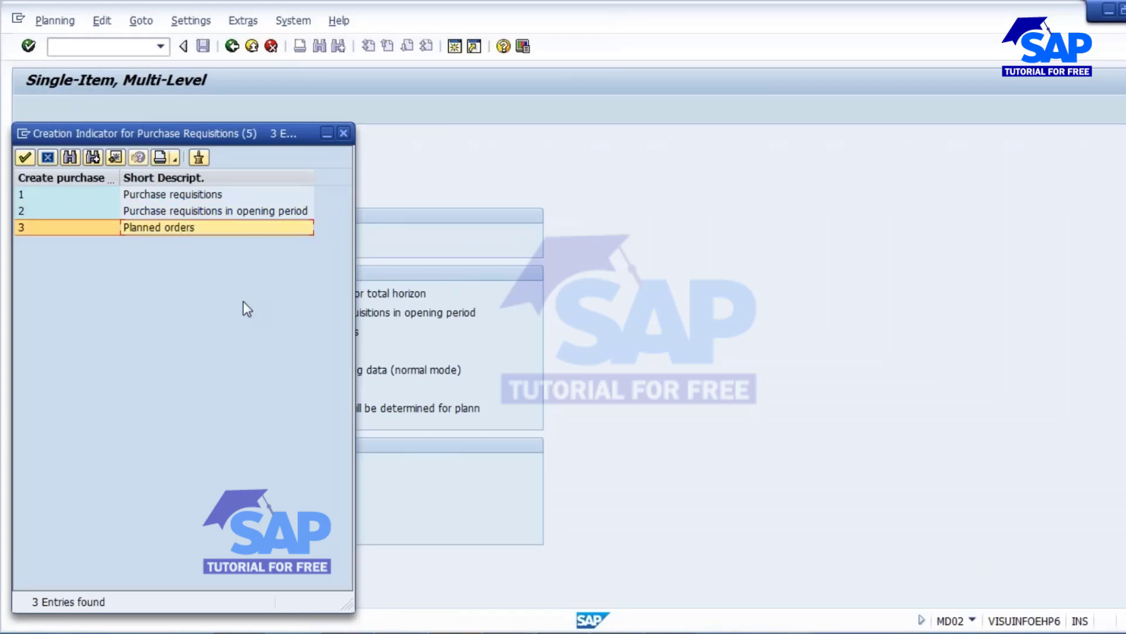
{"action": "left_click_drag", "start_coordinate": [225, 138], "coordinate": [506, 200]}
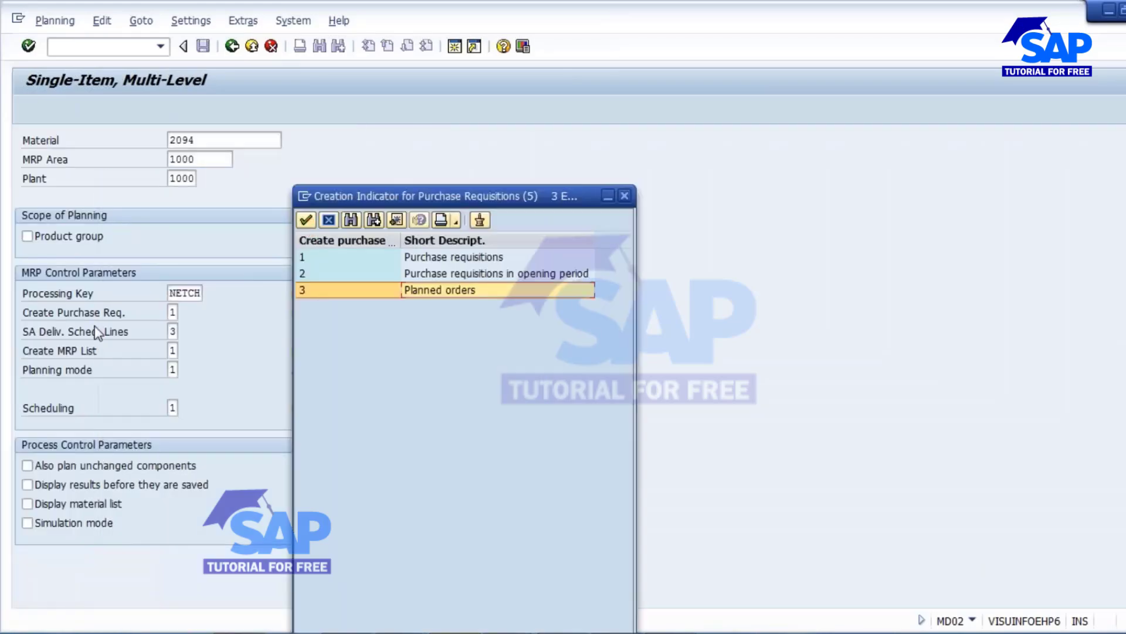
{"action": "left_click", "coordinate": [625, 196]}
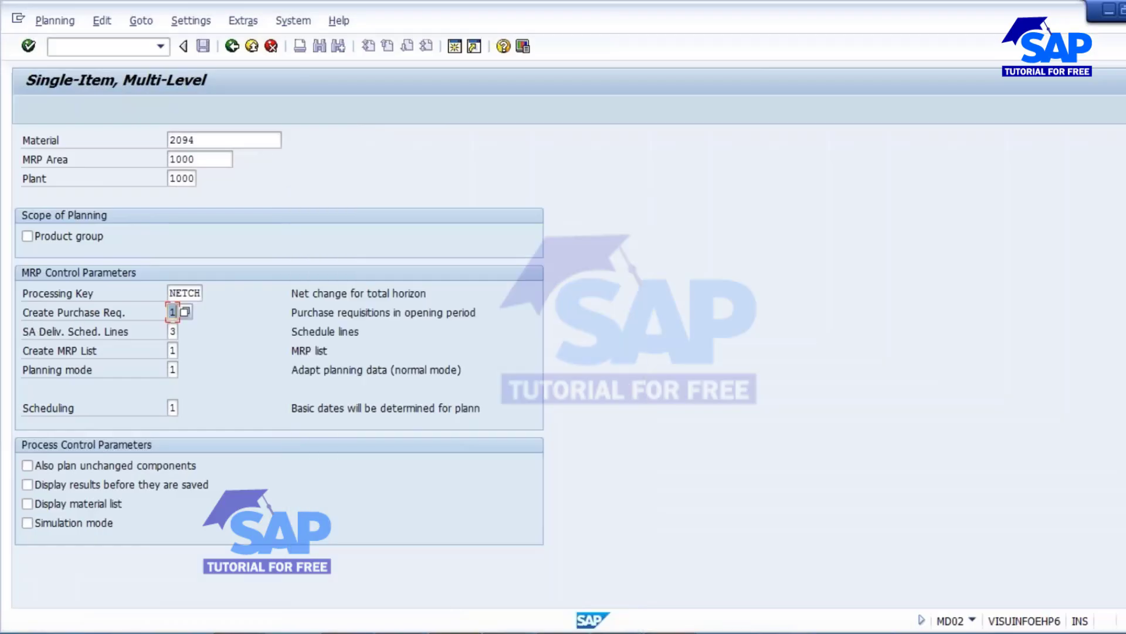
Present the Control Parameters for MRP slide in PowerPoint, circle the Create purch. requisition block, erase the ink and end the show.
{"action": "key", "text": "alt+Tab"}
{"action": "left_click", "coordinate": [69, 215]}
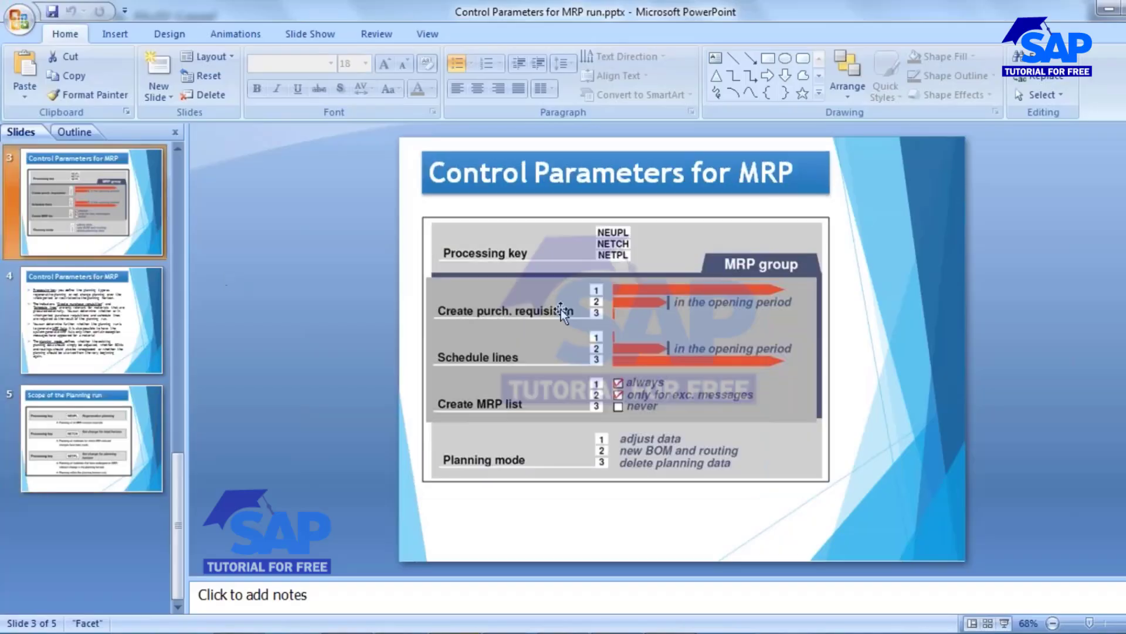
{"action": "left_click", "coordinate": [1006, 623]}
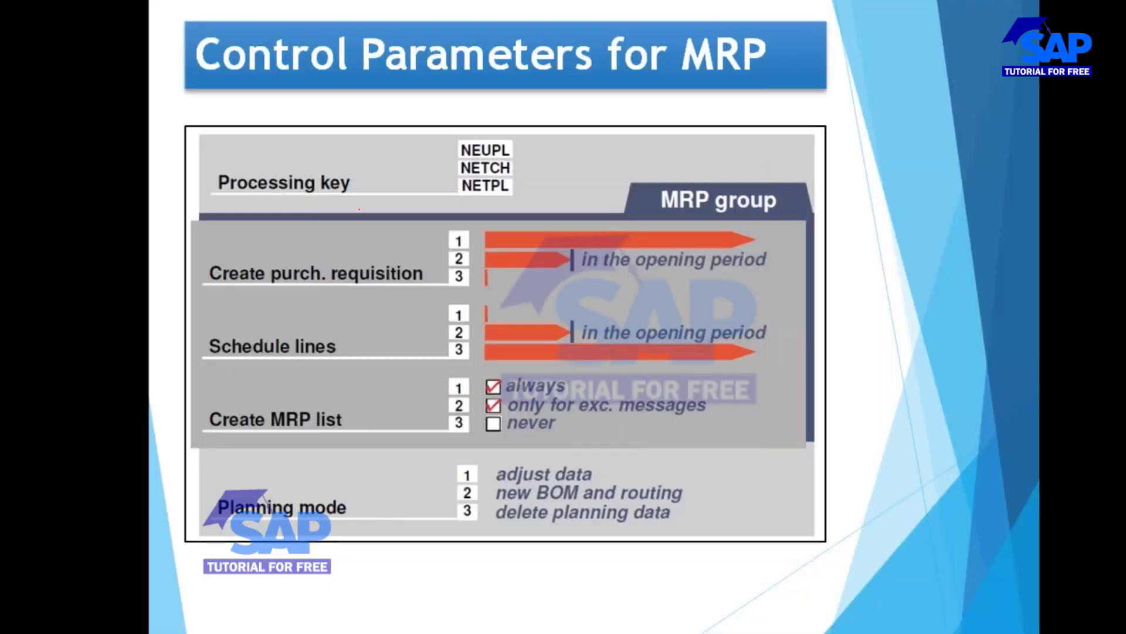
{"action": "mouse_move", "coordinate": [194, 235]}
{"action": "left_mouse_down"}
{"action": "mouse_move", "coordinate": [320, 315]}
{"action": "mouse_move", "coordinate": [732, 305]}
{"action": "mouse_move", "coordinate": [780, 232]}
{"action": "mouse_move", "coordinate": [532, 216]}
{"action": "left_mouse_up"}
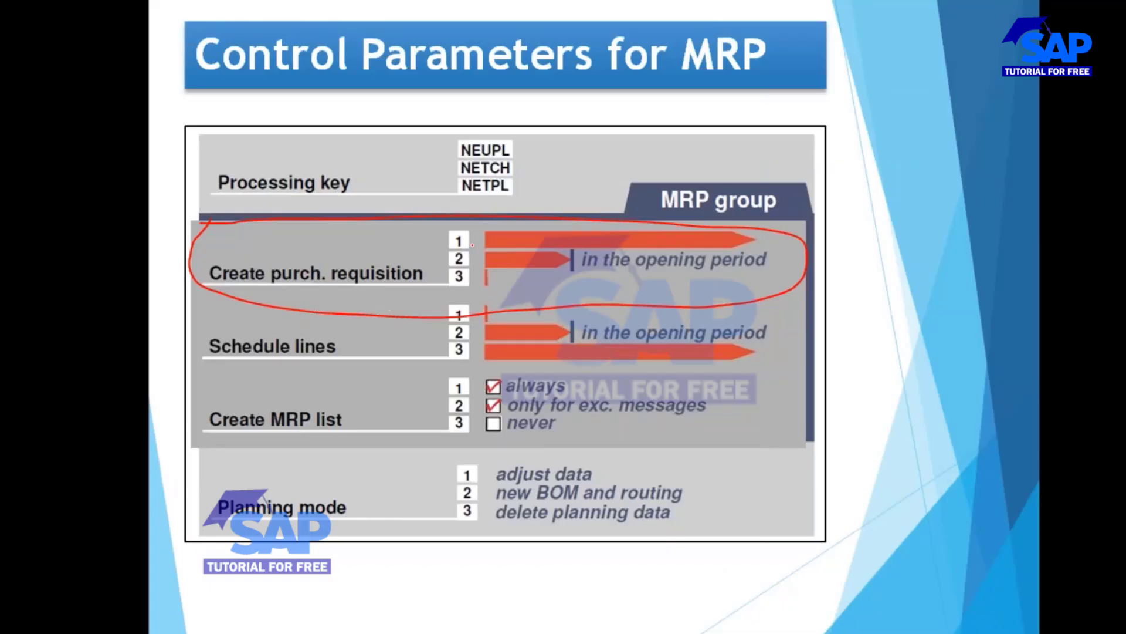
{"action": "key", "text": "e"}
{"action": "key", "text": "Escape"}
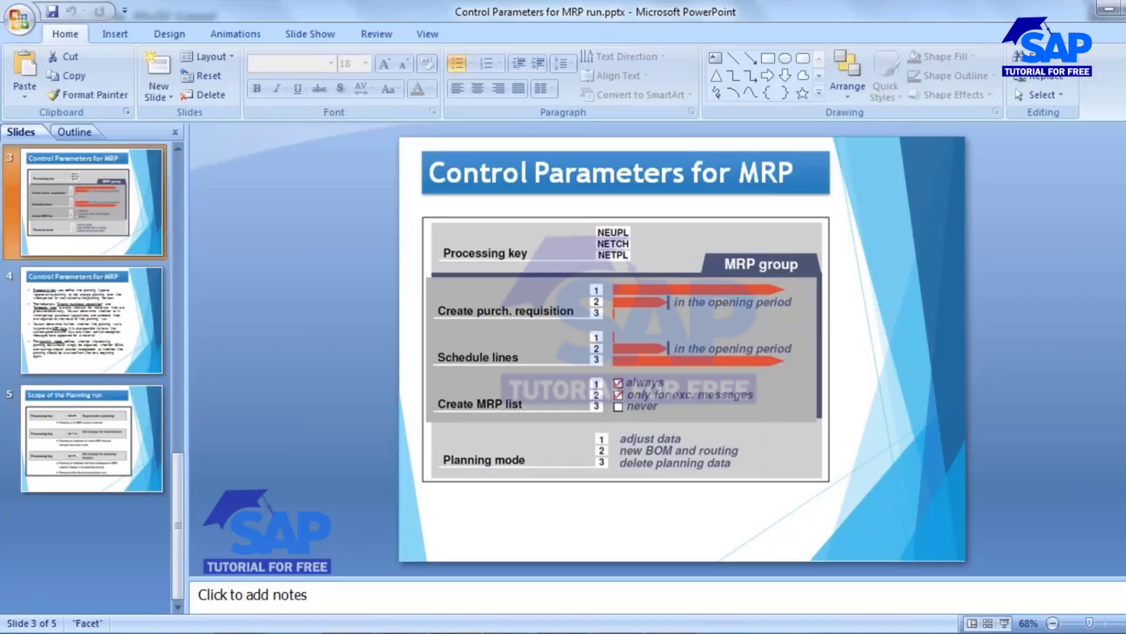
Switch to the SAP planning session and open material 2094 in transaction MM02 with the MRP 2 view for plant 1000.
{"action": "left_click", "coordinate": [509, 632]}
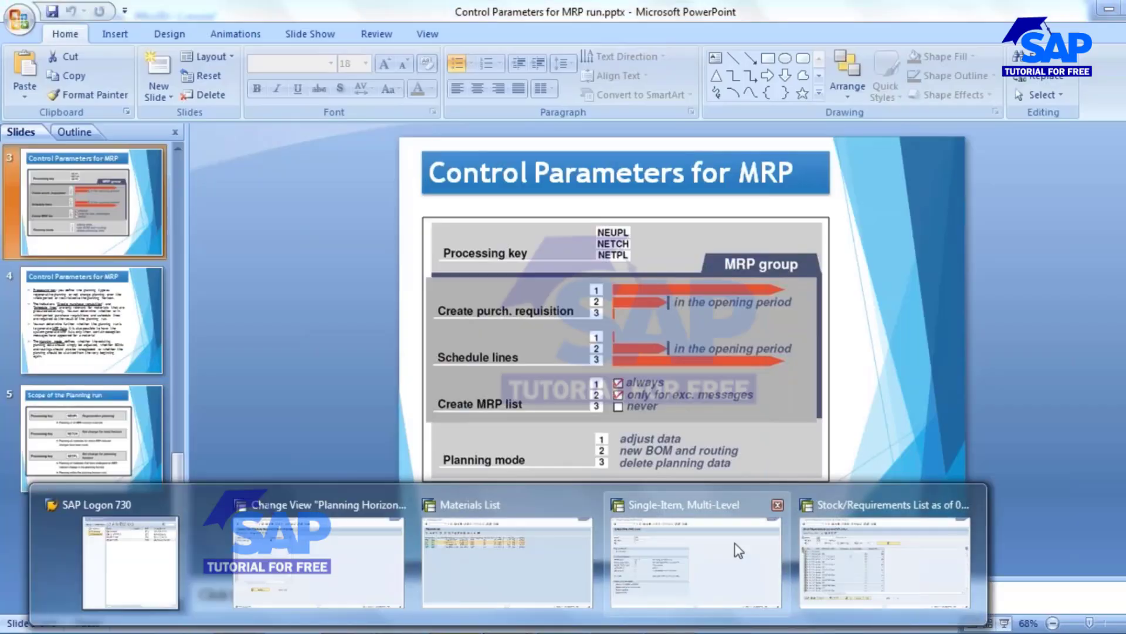
{"action": "left_click", "coordinate": [690, 550]}
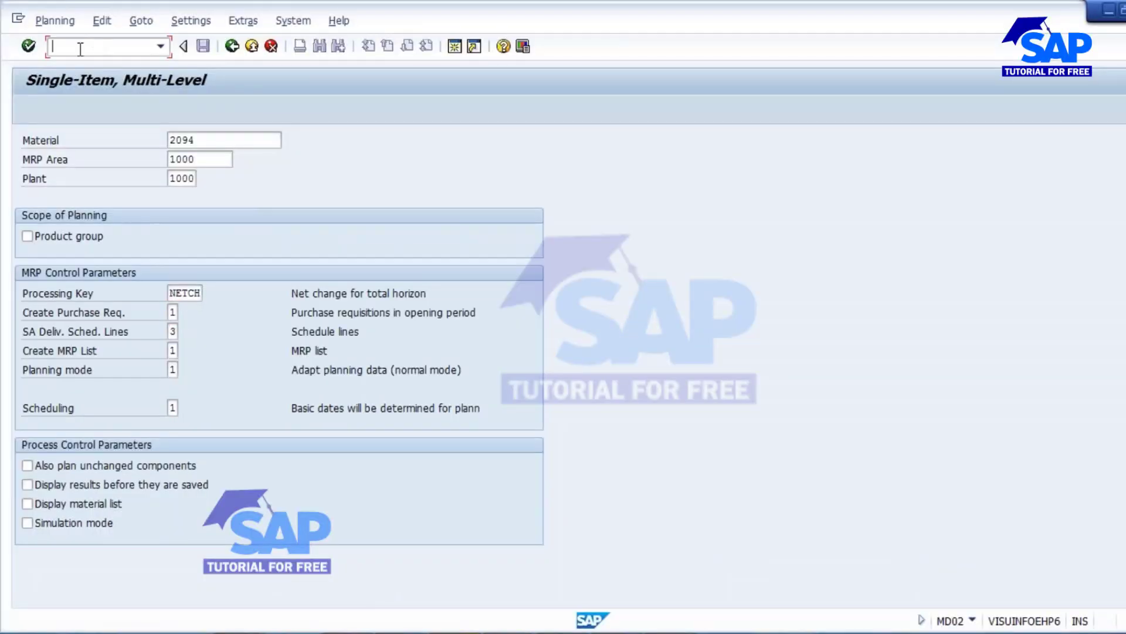
{"action": "type", "text": "/NMM02"}
{"action": "key", "text": "Return"}
{"action": "key", "text": "Return"}
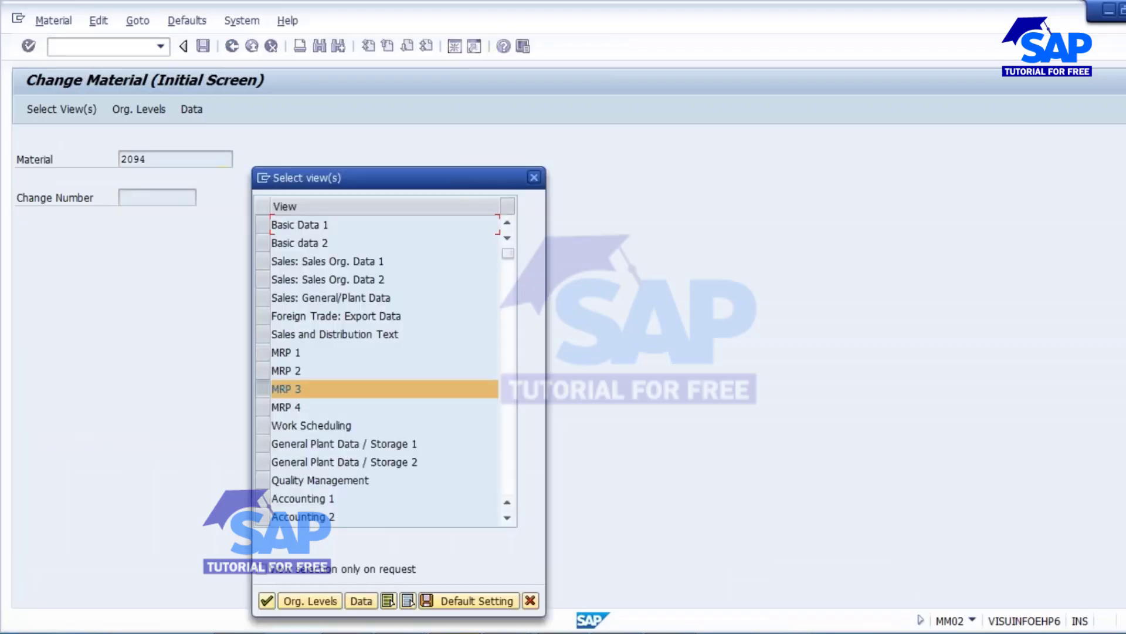
{"action": "left_click", "coordinate": [259, 388]}
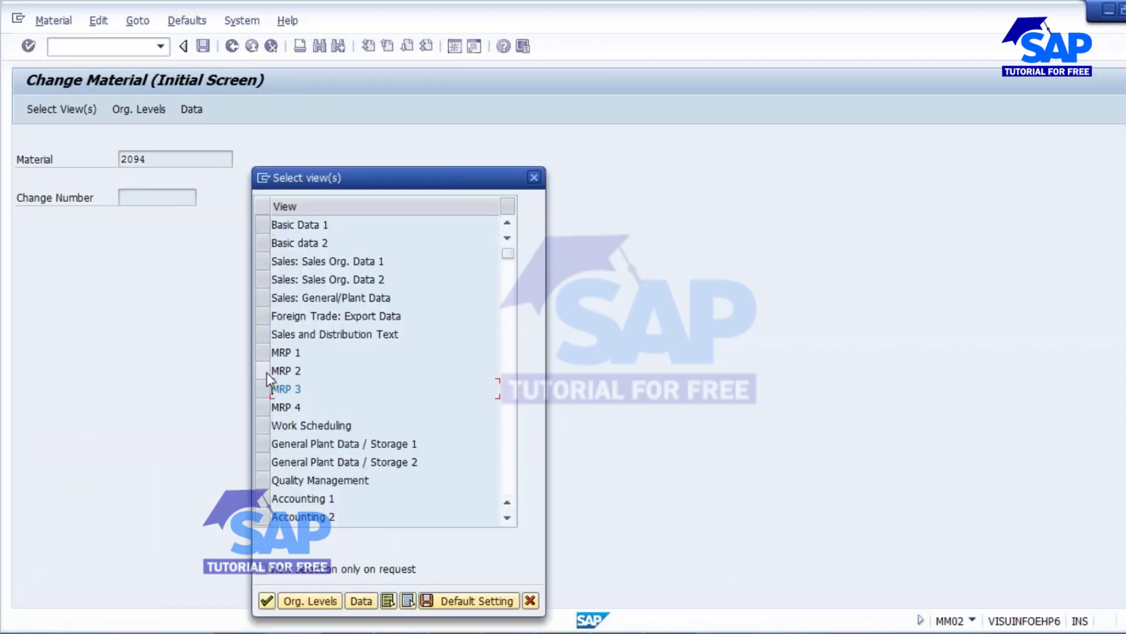
{"action": "left_click", "coordinate": [267, 372]}
{"action": "left_click", "coordinate": [267, 601]}
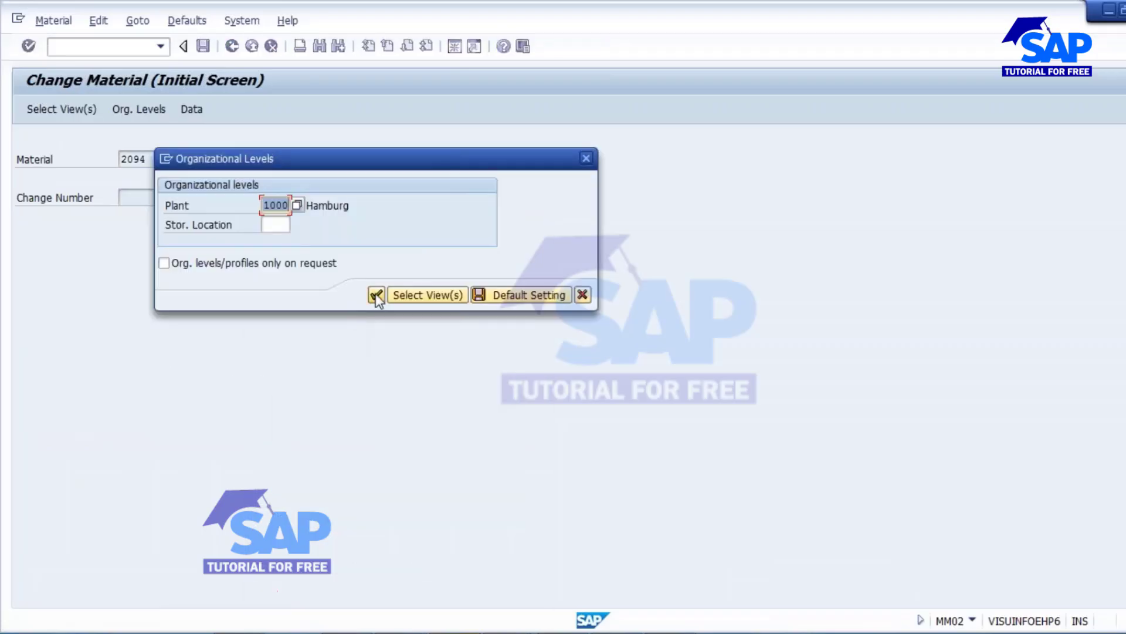
{"action": "left_click", "coordinate": [375, 293]}
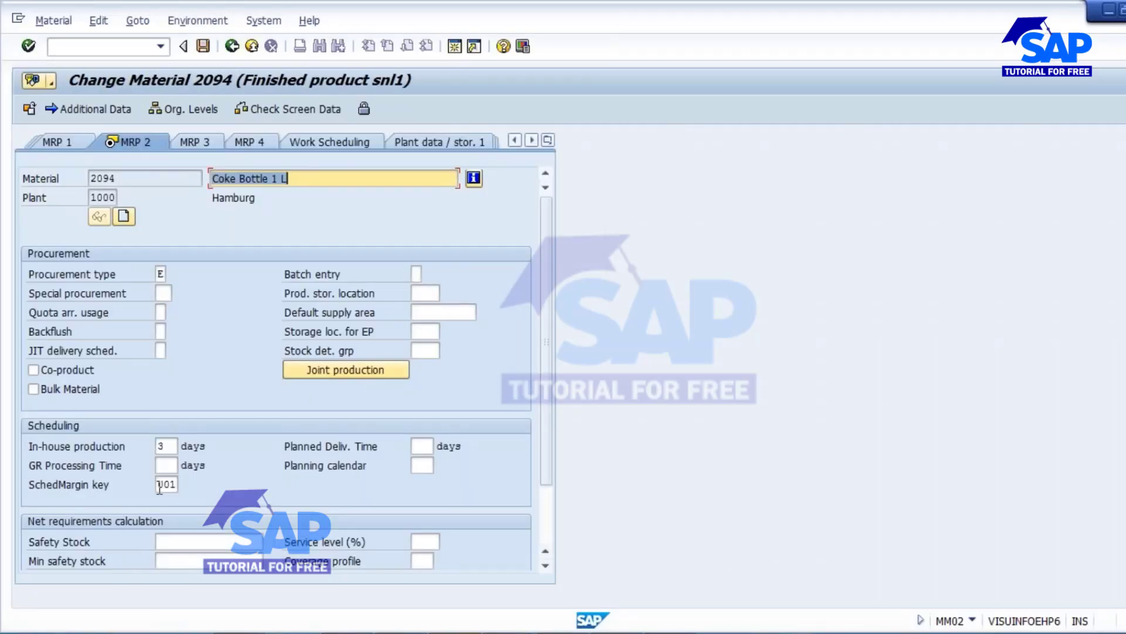
Display the possible SchedMargin key entries for plant 1000 and widen the Op.Pd column to read its heading.
{"action": "left_click", "coordinate": [159, 486]}
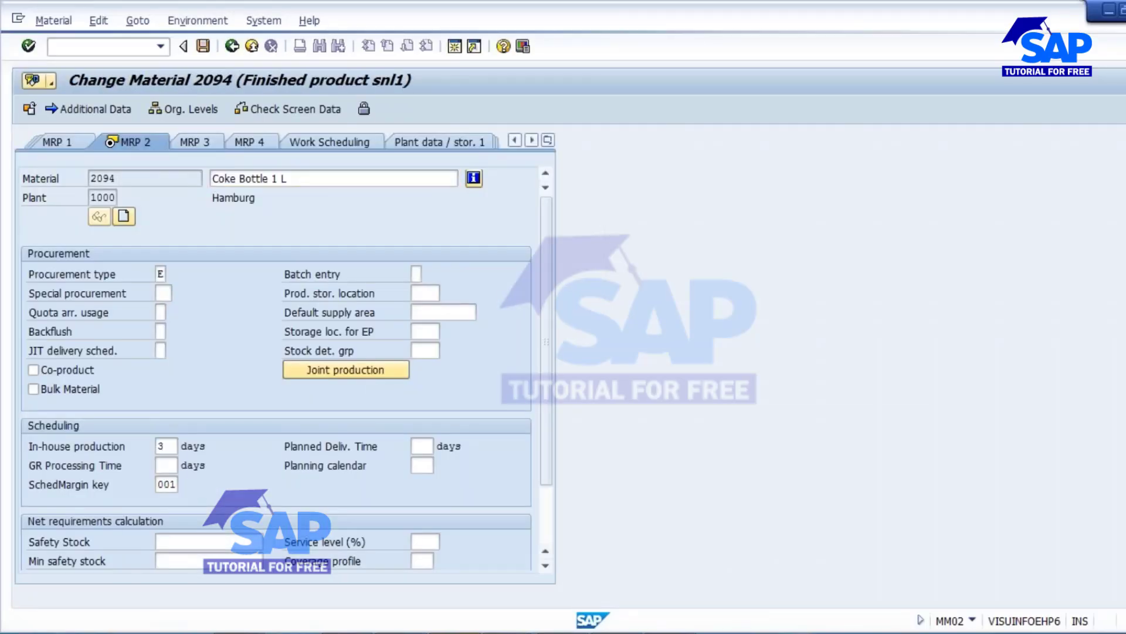
{"action": "key", "text": "F4"}
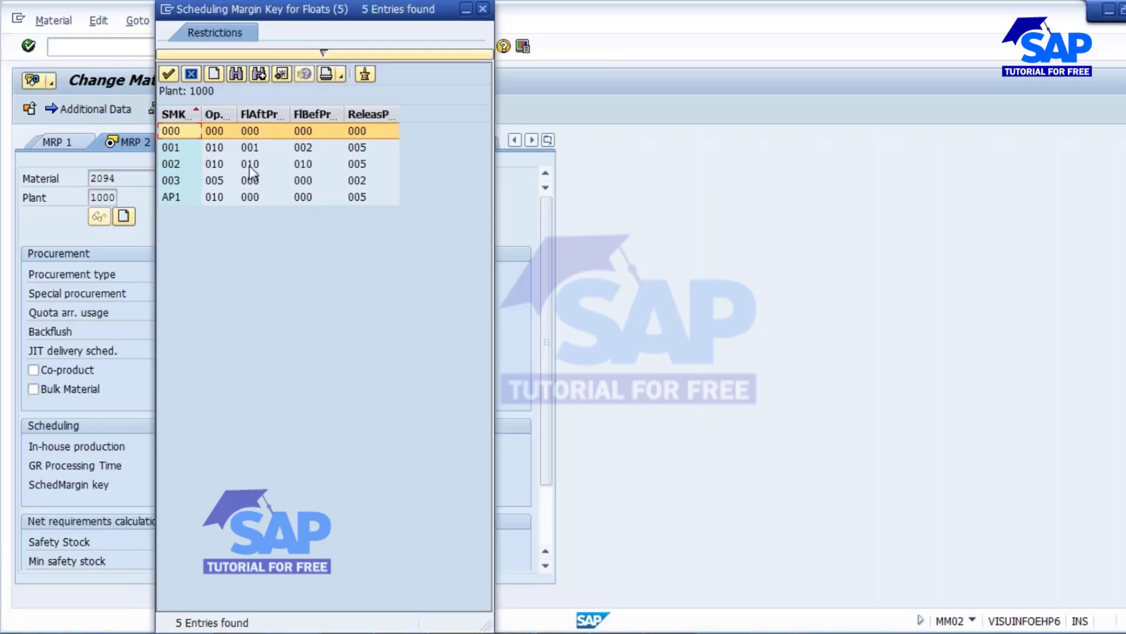
{"action": "left_click_drag", "start_coordinate": [289, 9], "coordinate": [421, 55]}
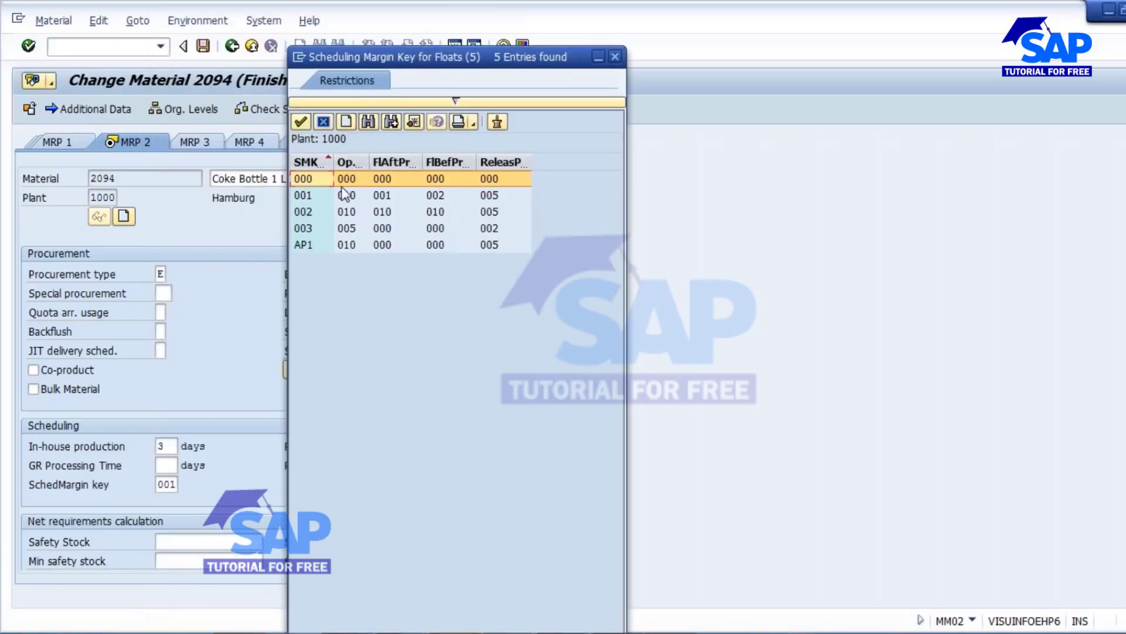
{"action": "left_click_drag", "start_coordinate": [369, 161], "coordinate": [393, 161]}
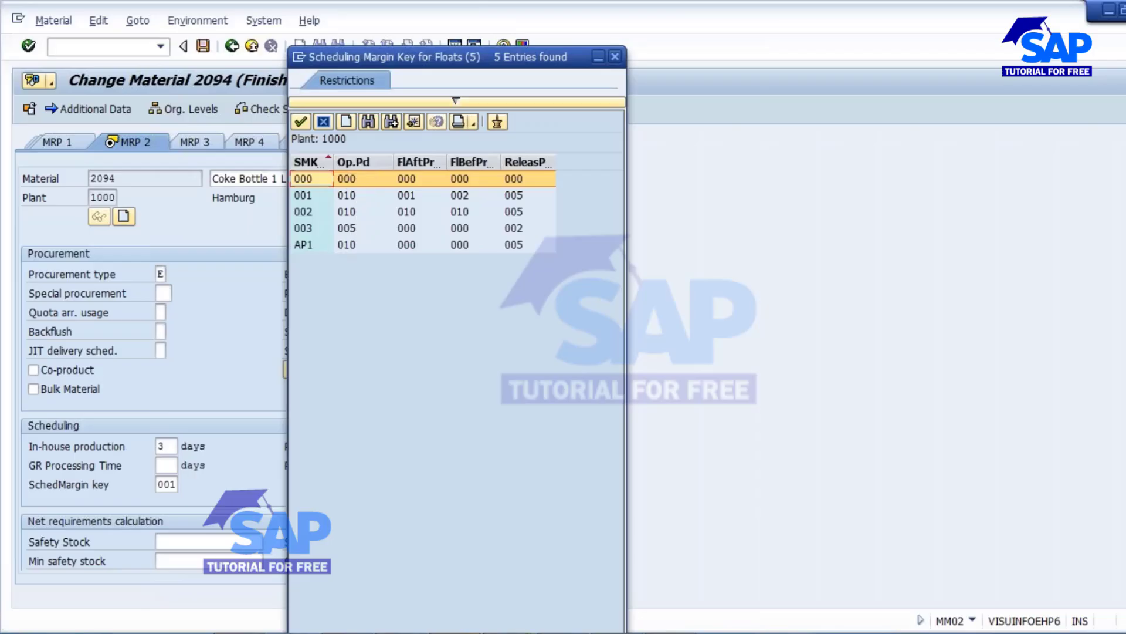
Open transaction MD02 in the Materials List session and go to the Create Purchase Req. field.
{"action": "mouse_move", "coordinate": [657, 575]}
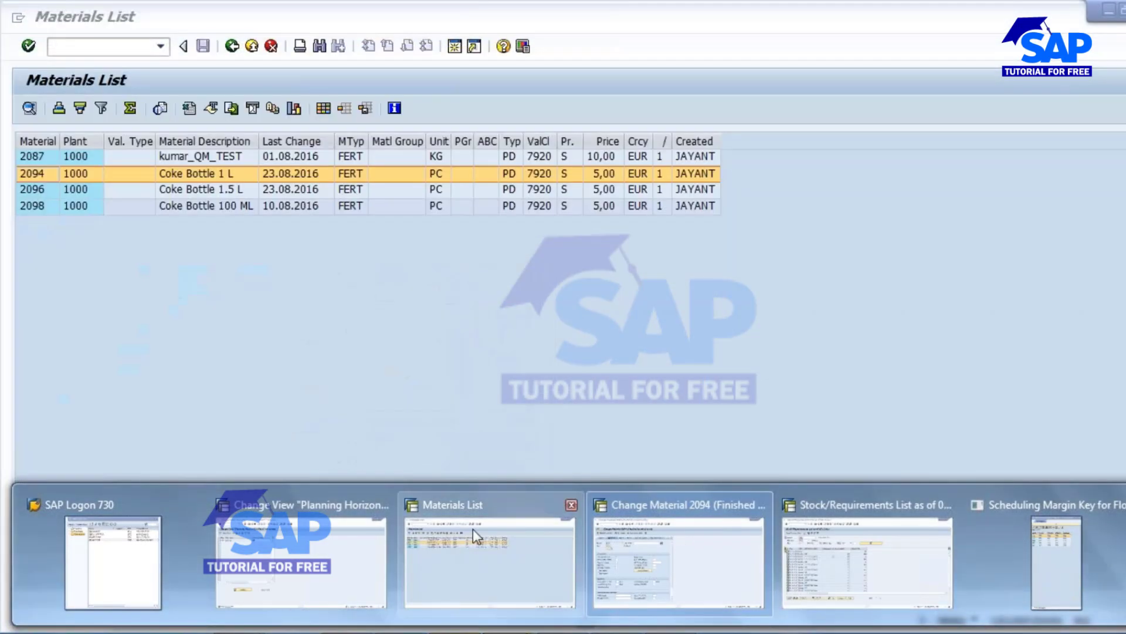
{"action": "left_click", "coordinate": [472, 529]}
{"action": "type", "text": "/"}
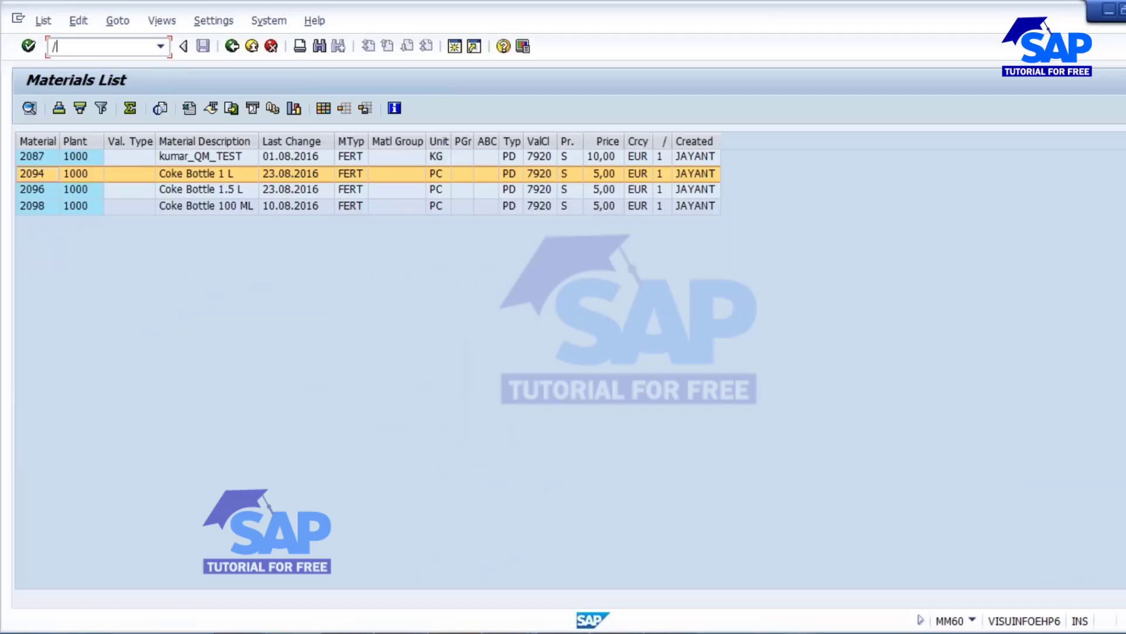
{"action": "type", "text": "NMD02"}
{"action": "key", "text": "Return"}
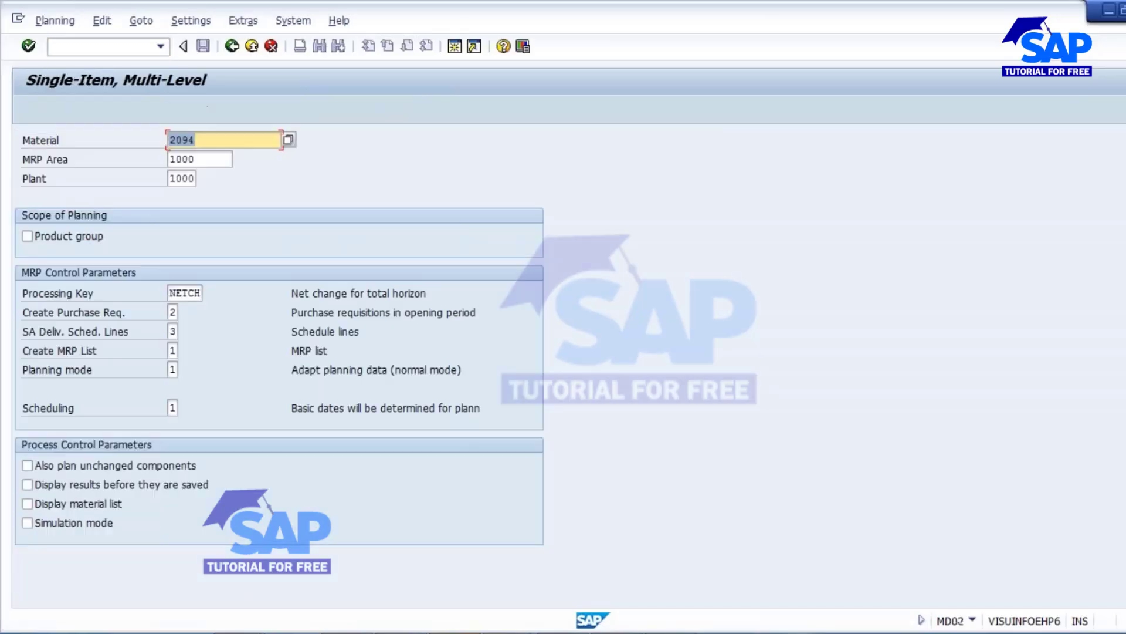
{"action": "left_click", "coordinate": [173, 313]}
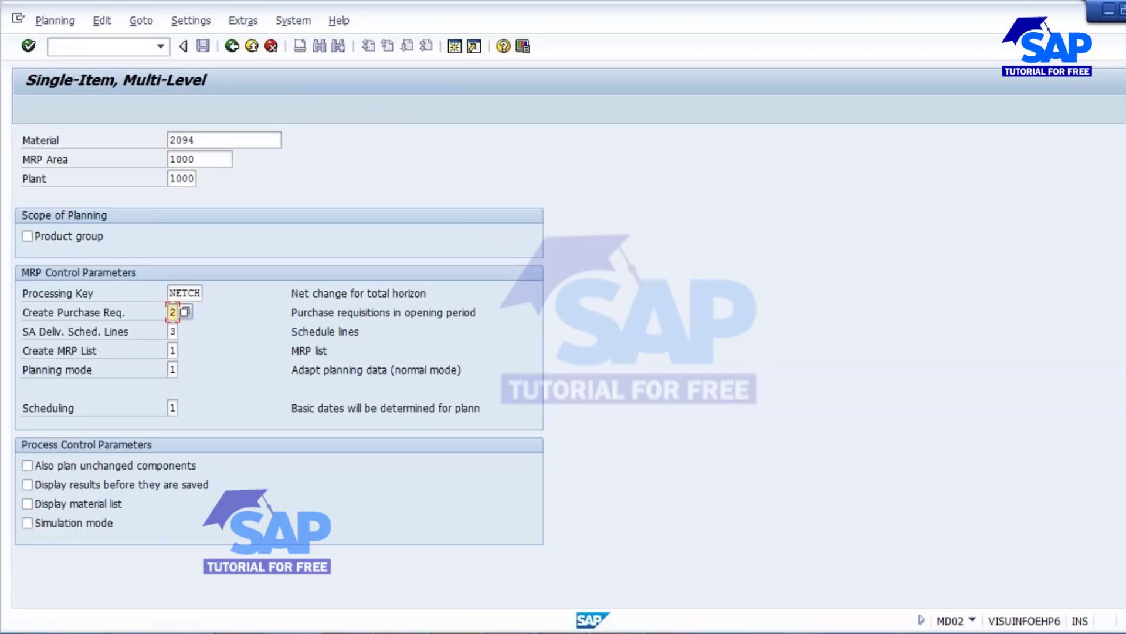
Return to the scheduling margin key list, examine the opening periods of the 001, AP1 and 000 entries, and close the list.
{"action": "left_click", "coordinate": [509, 632]}
{"action": "left_click", "coordinate": [455, 632]}
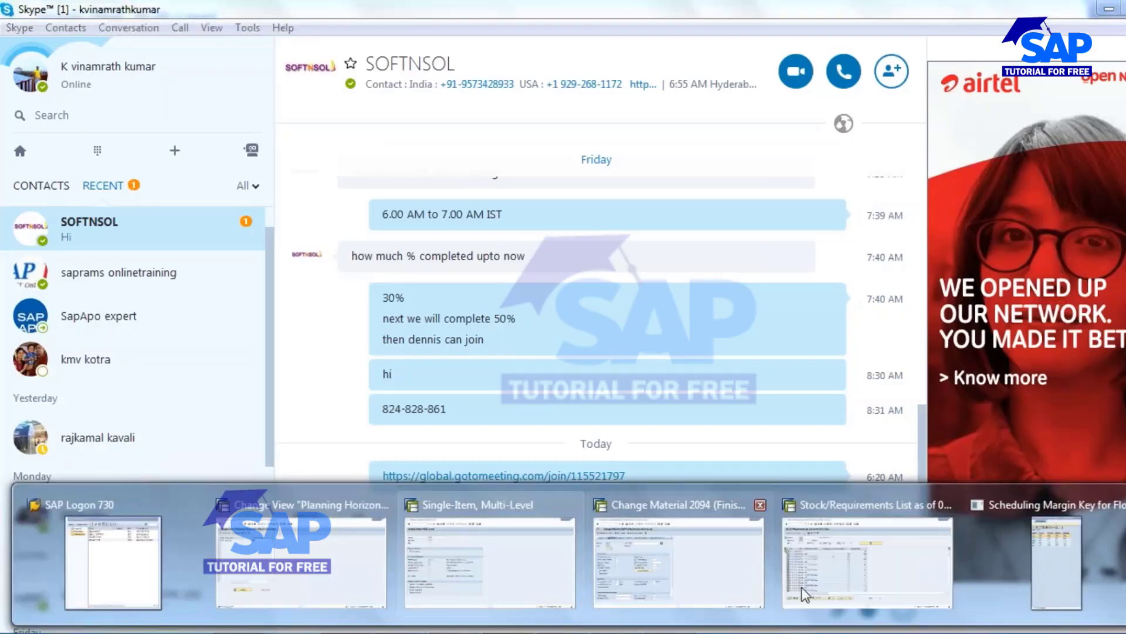
{"action": "left_click", "coordinate": [1065, 572]}
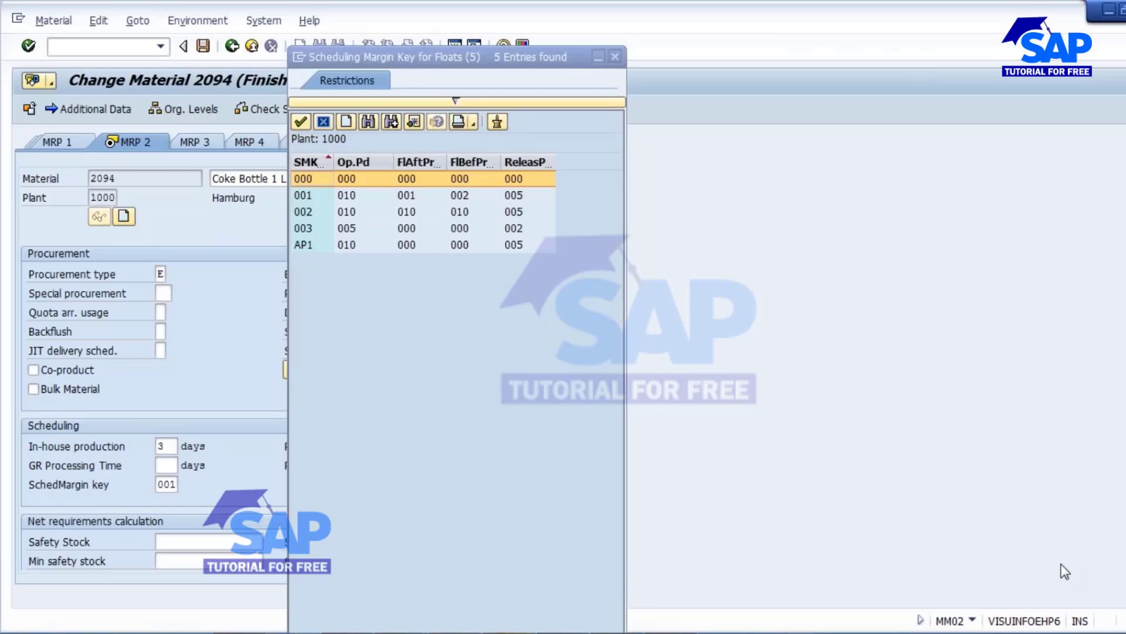
{"action": "left_click", "coordinate": [358, 191]}
{"action": "left_click", "coordinate": [351, 245]}
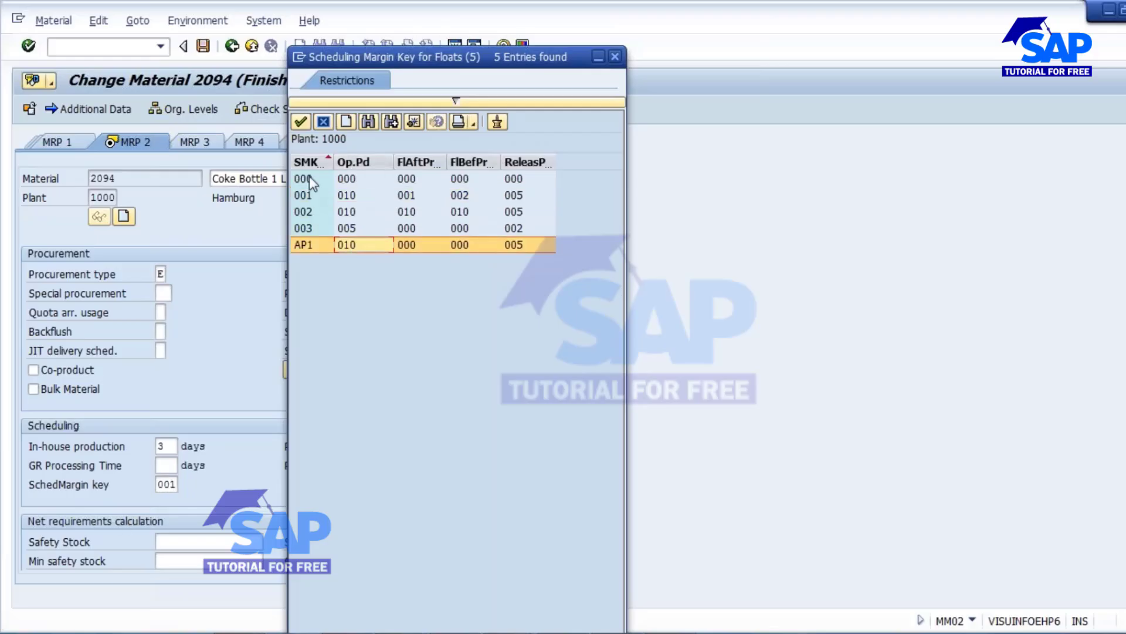
{"action": "left_click", "coordinate": [349, 180]}
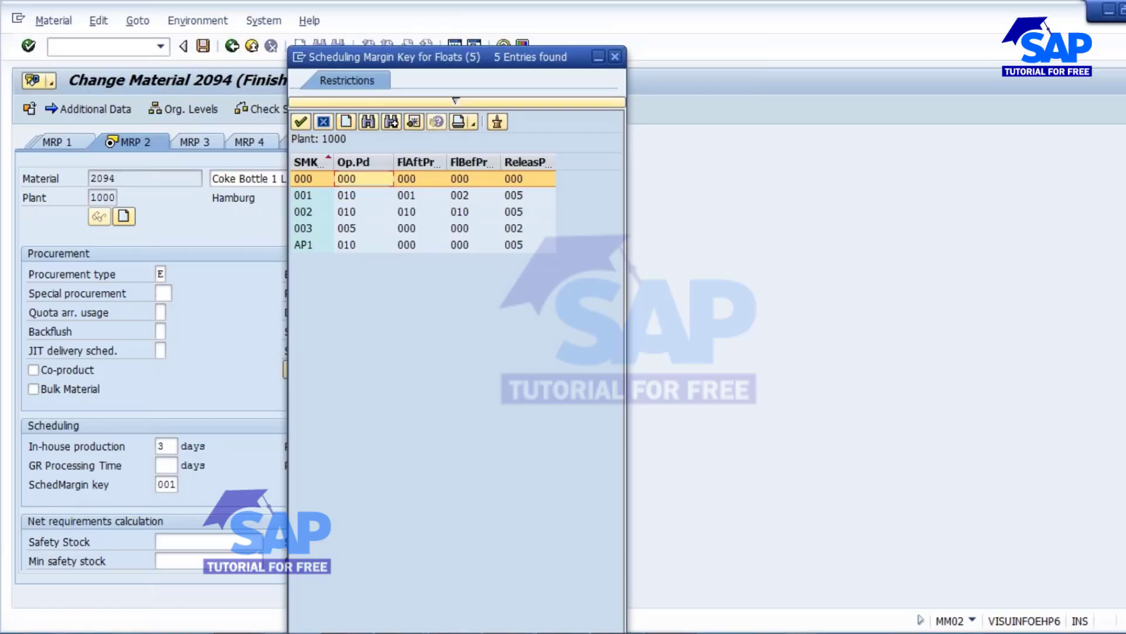
{"action": "left_click", "coordinate": [615, 56]}
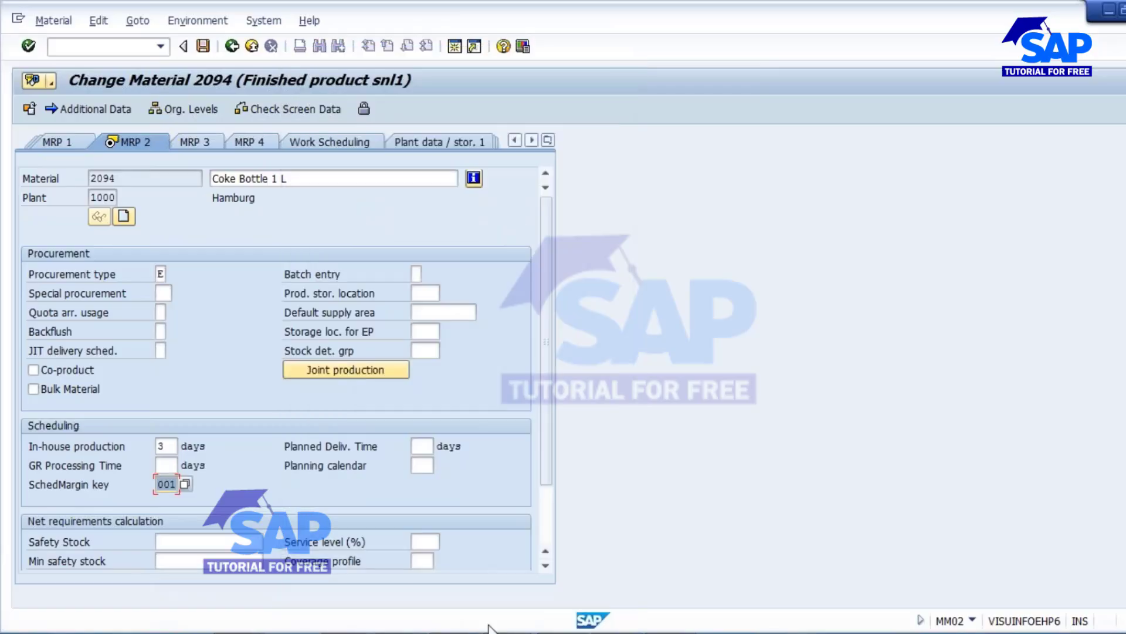
Switch to the Single-Item, Multi-Level session, review the possible SA Deliv. Sched. Lines entries 1 to 3, and close the list.
{"action": "mouse_move", "coordinate": [488, 629]}
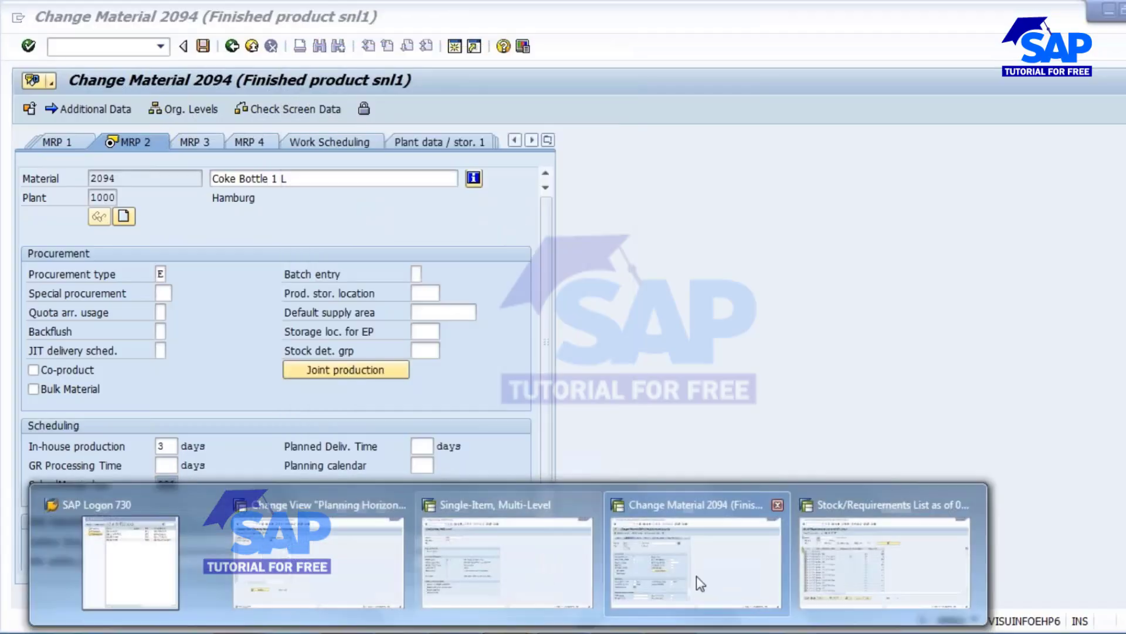
{"action": "left_click", "coordinate": [464, 555]}
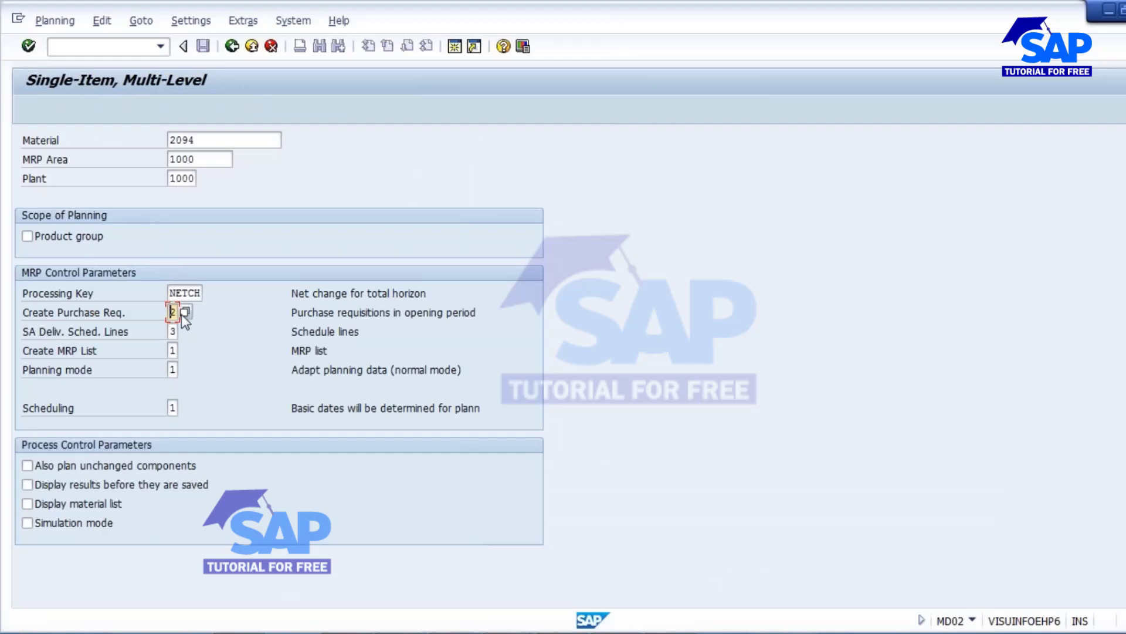
{"action": "left_click", "coordinate": [172, 332]}
{"action": "left_click", "coordinate": [185, 330]}
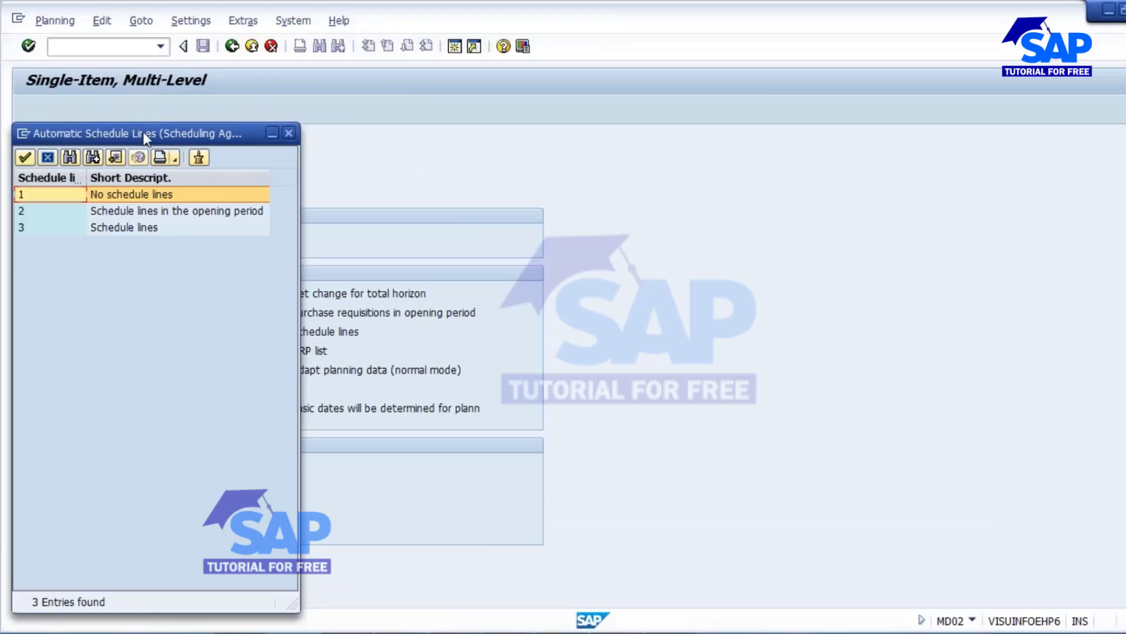
{"action": "left_click_drag", "start_coordinate": [143, 131], "coordinate": [304, 272]}
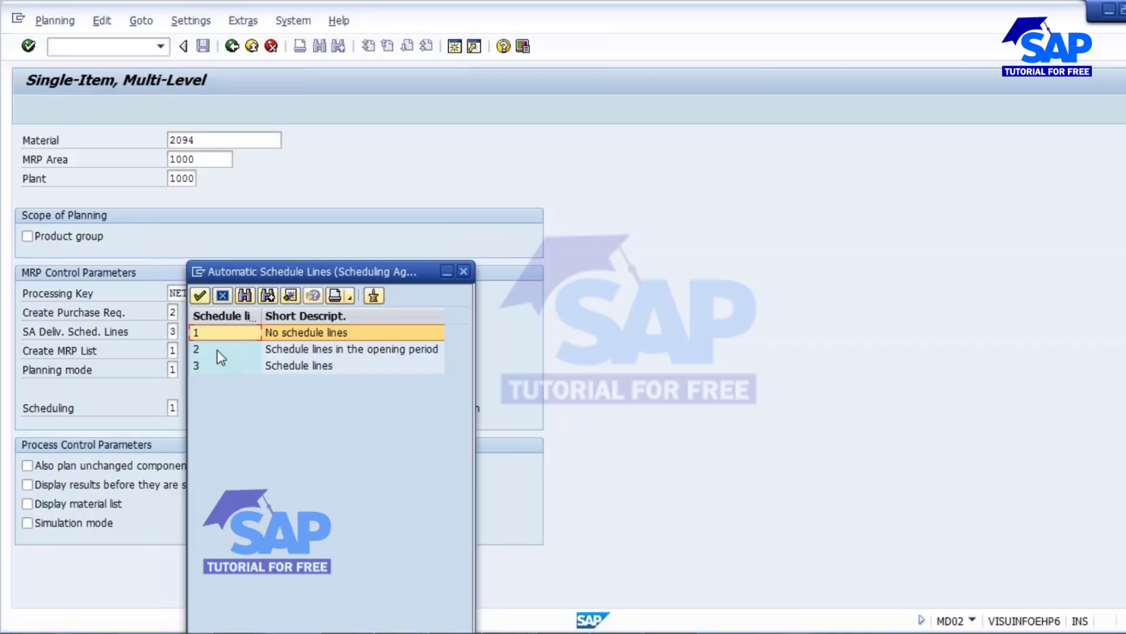
{"action": "left_click", "coordinate": [300, 366]}
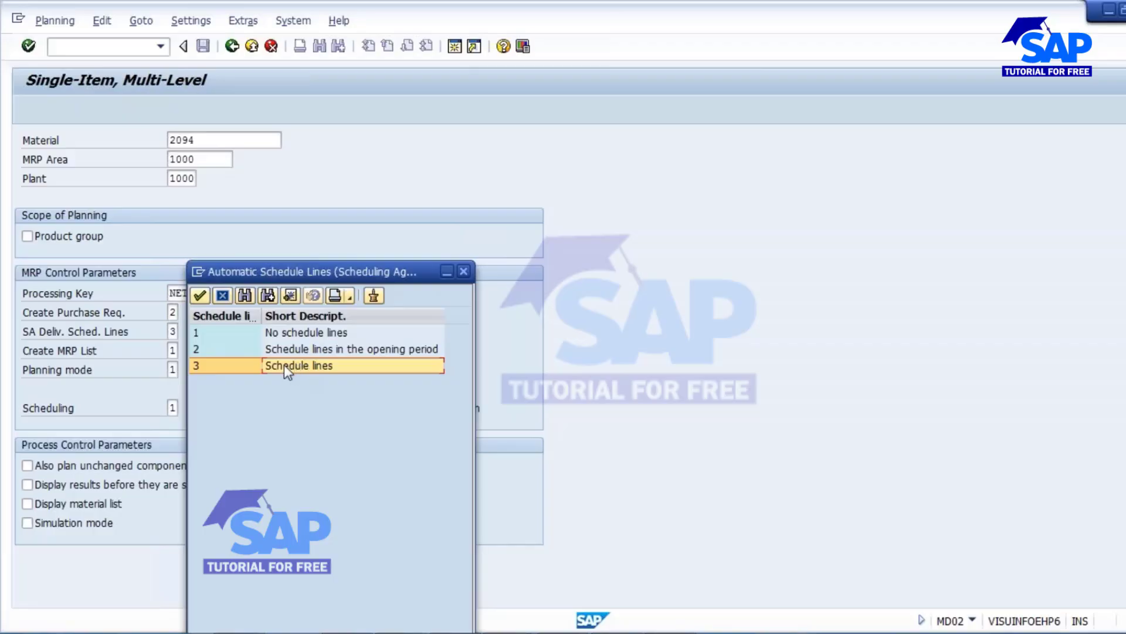
{"action": "left_click", "coordinate": [293, 333]}
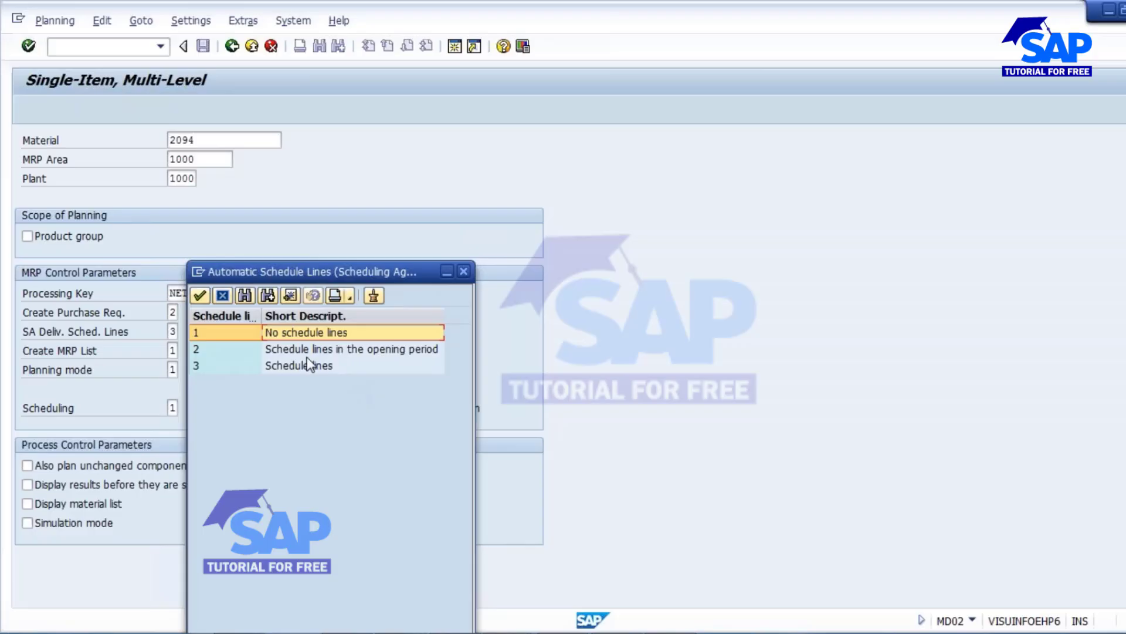
{"action": "left_click", "coordinate": [419, 350]}
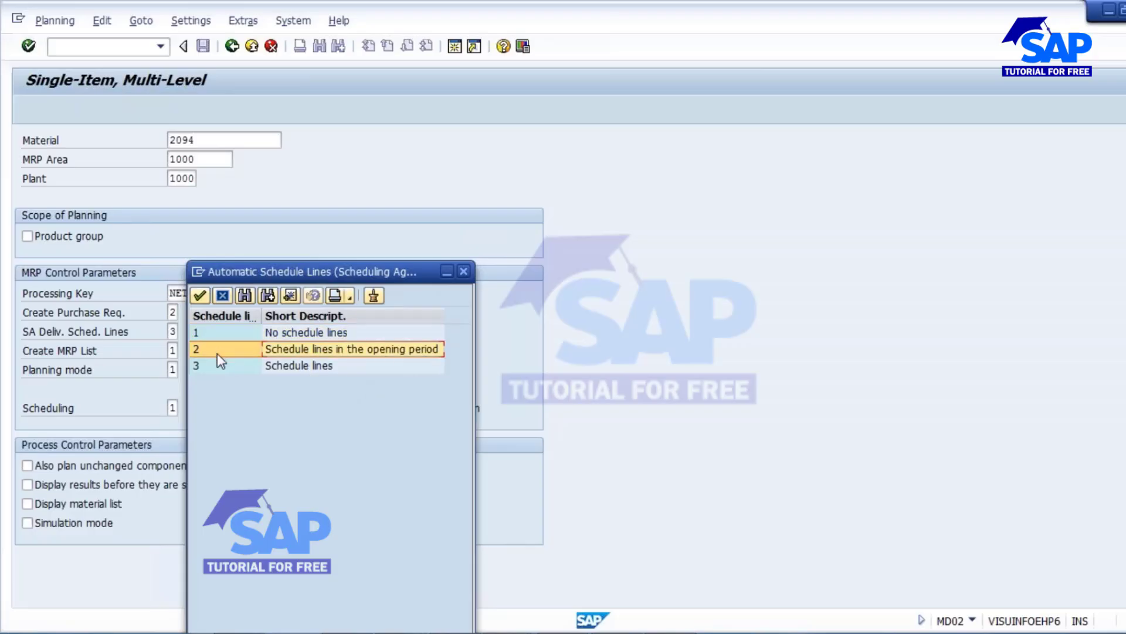
{"action": "left_click_drag", "start_coordinate": [314, 275], "coordinate": [354, 270]}
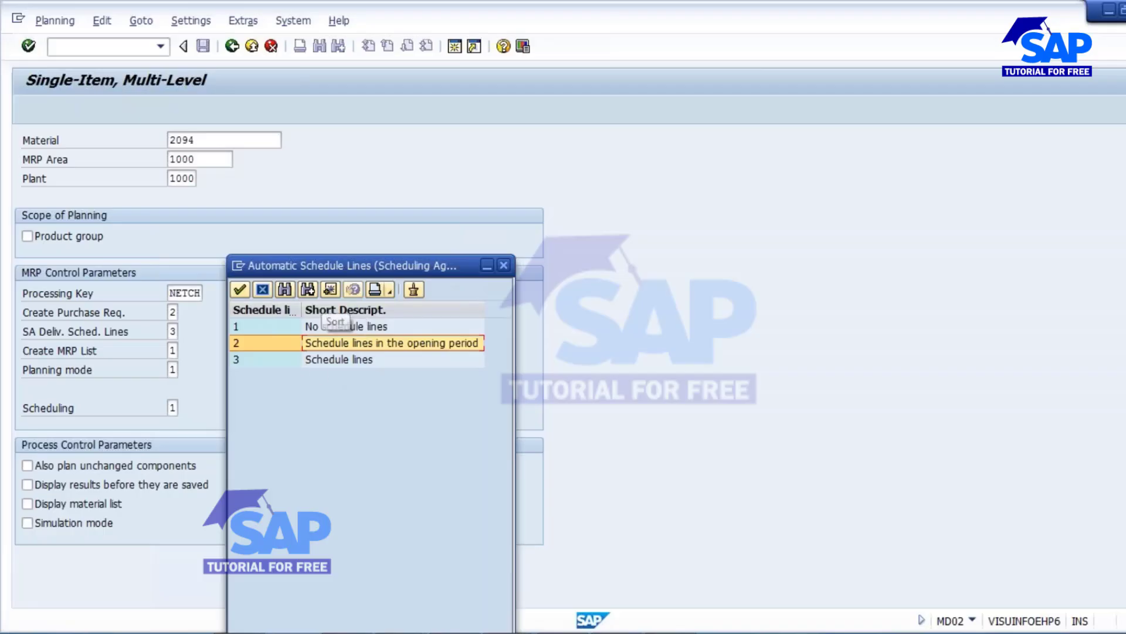
{"action": "left_click", "coordinate": [503, 266]}
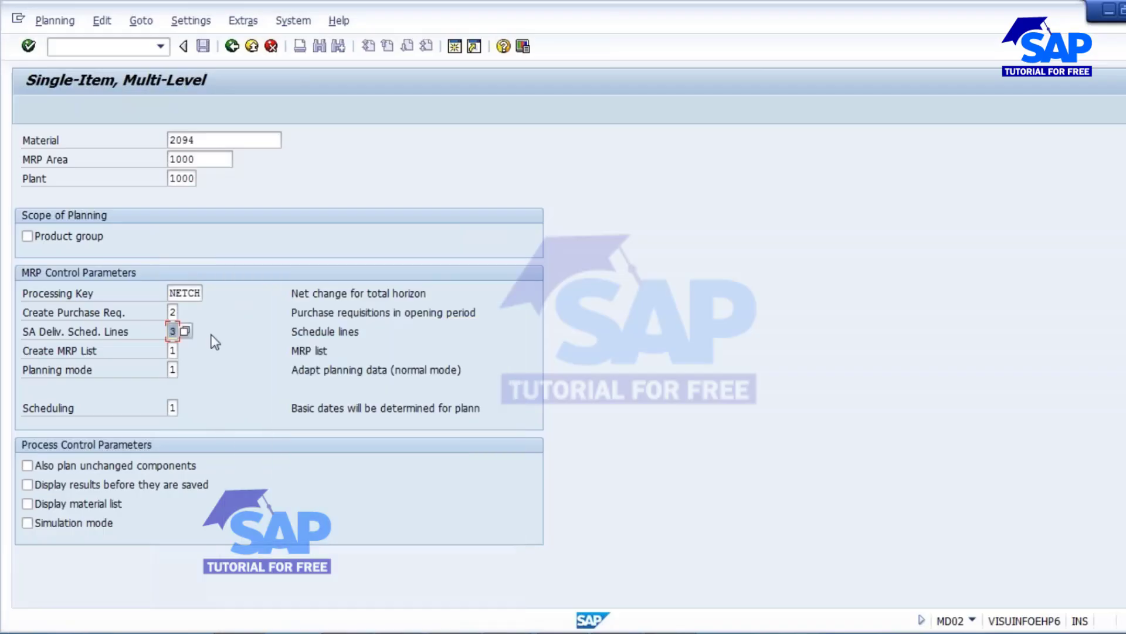
Review the possible Create MRP List entries, point out the Analyzing MRP results topic in the Word syllabus, and close the entry list.
{"action": "left_click", "coordinate": [172, 350]}
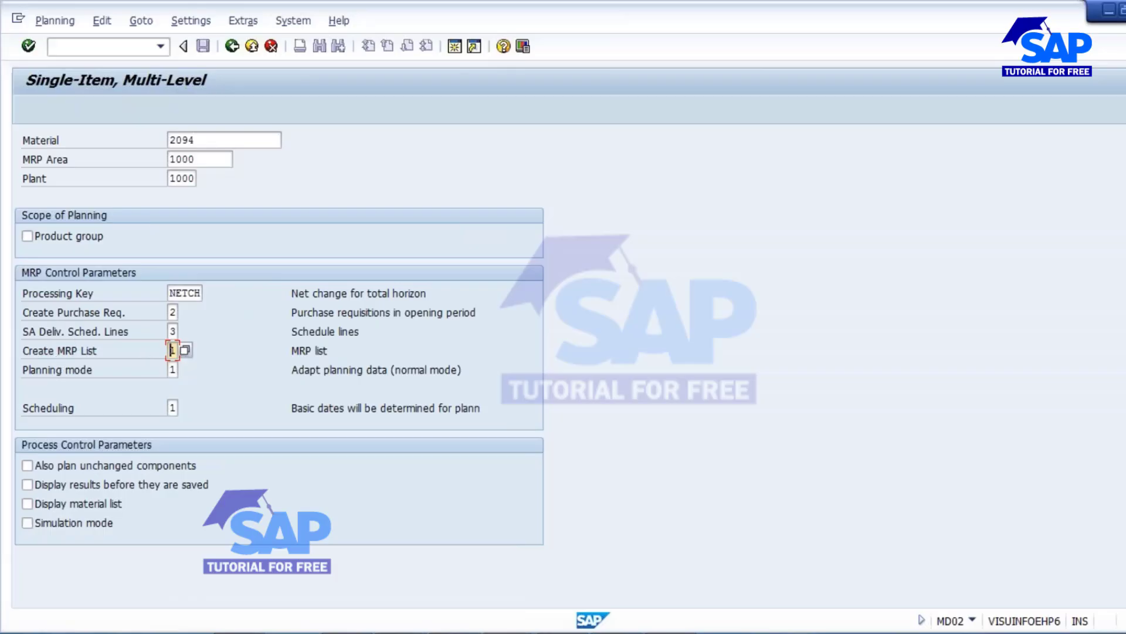
{"action": "key", "text": "F4"}
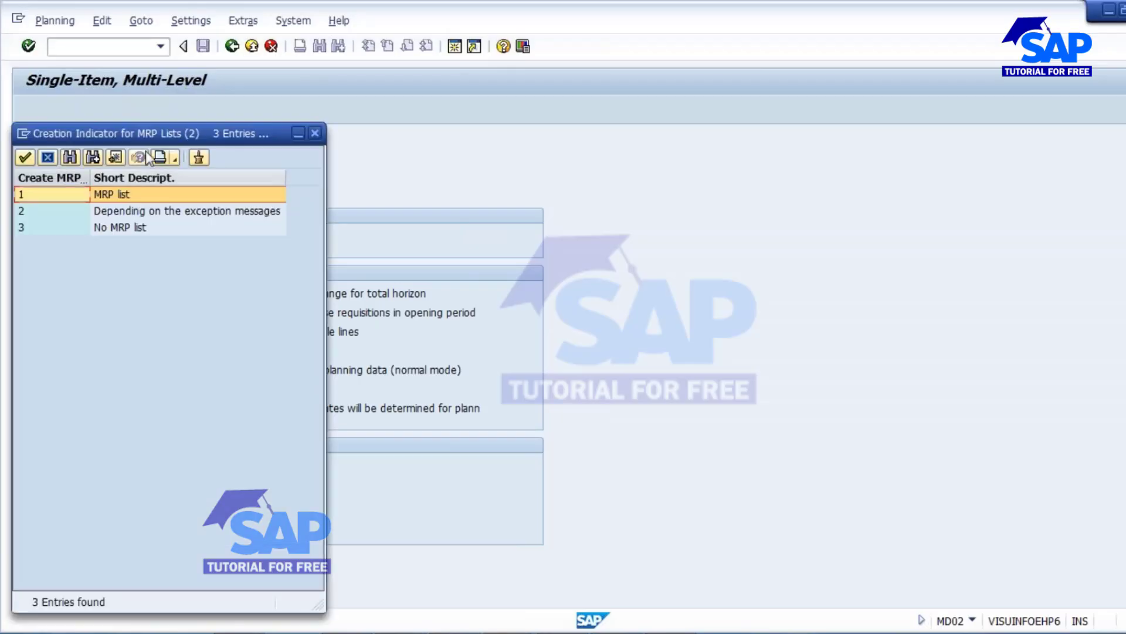
{"action": "left_click_drag", "start_coordinate": [286, 206], "coordinate": [370, 257]}
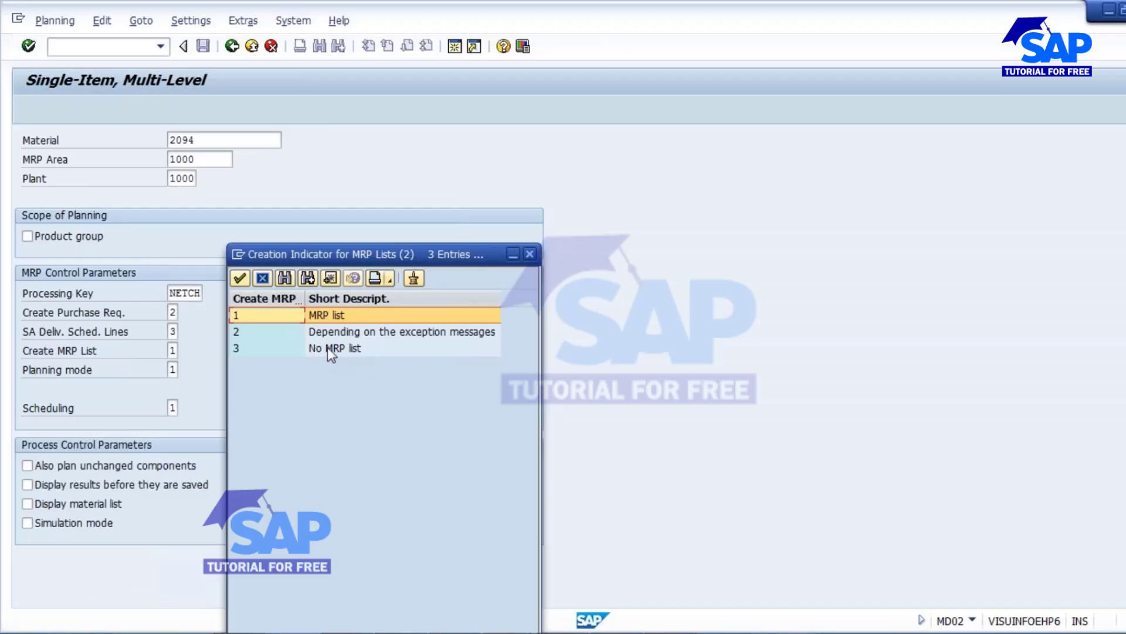
{"action": "left_click", "coordinate": [352, 350]}
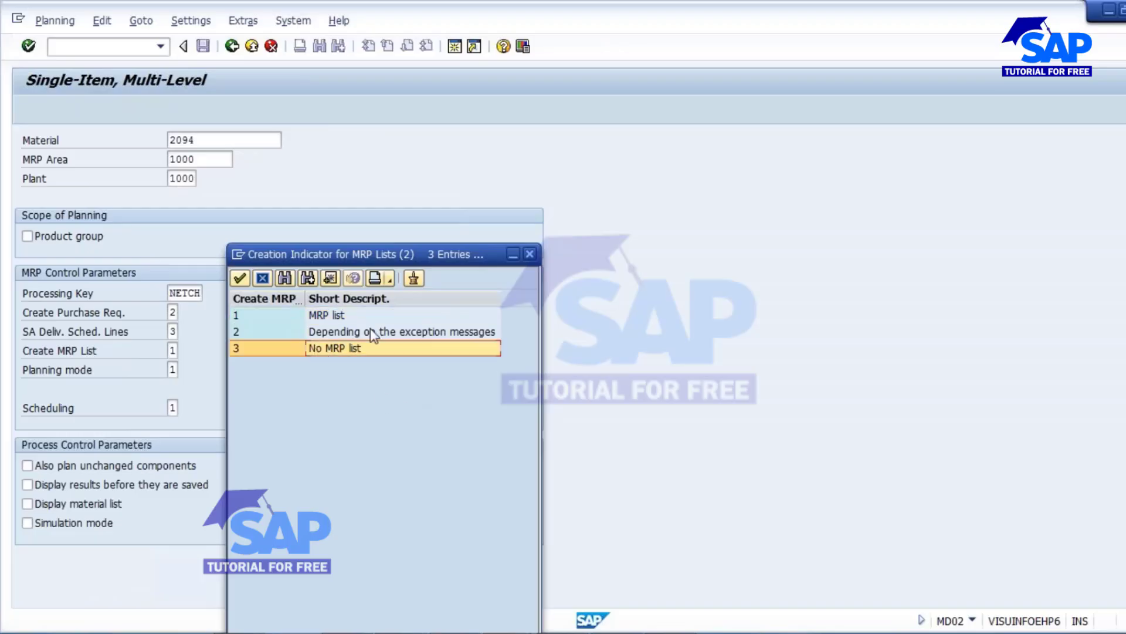
{"action": "left_click", "coordinate": [326, 315]}
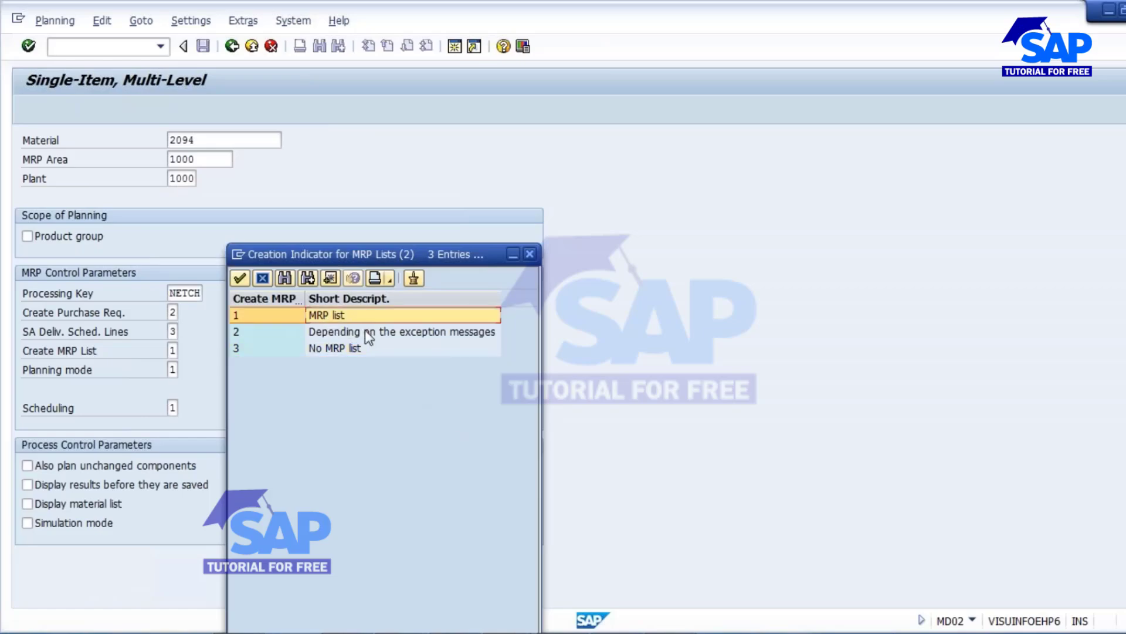
{"action": "left_click", "coordinate": [428, 334]}
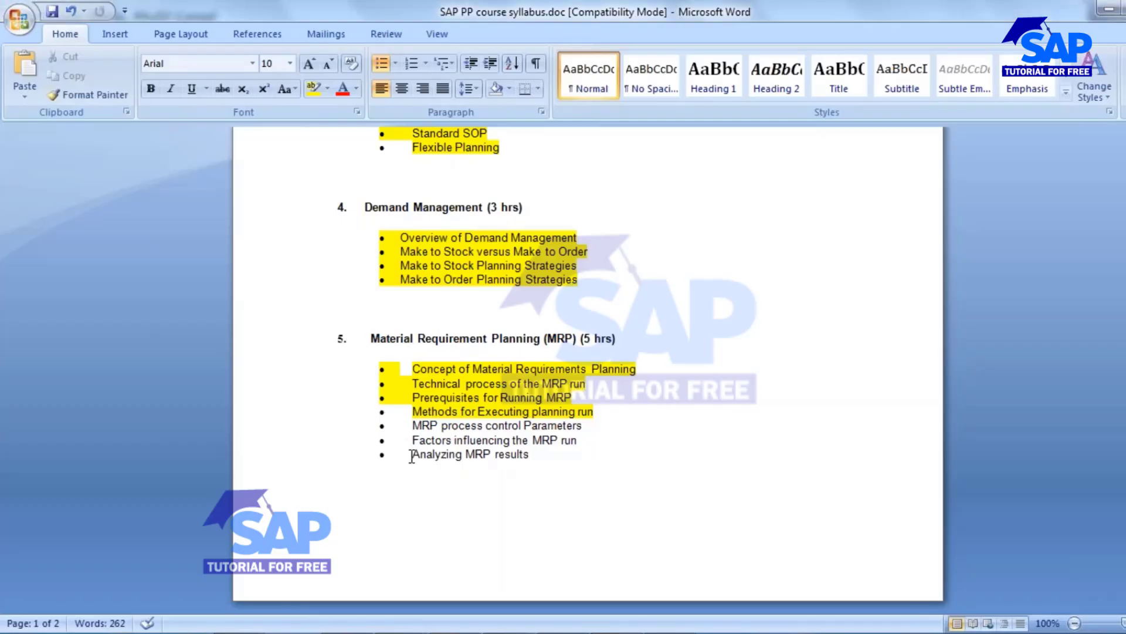
{"action": "left_click_drag", "start_coordinate": [413, 456], "coordinate": [523, 456]}
{"action": "left_click", "coordinate": [484, 455]}
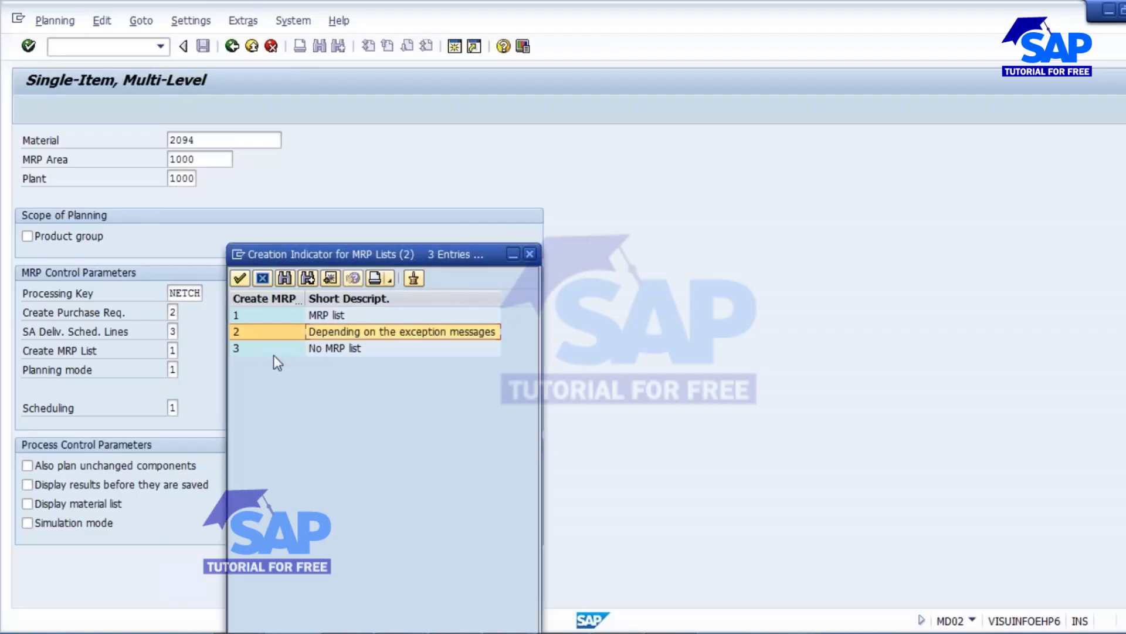
{"action": "left_click", "coordinate": [531, 254]}
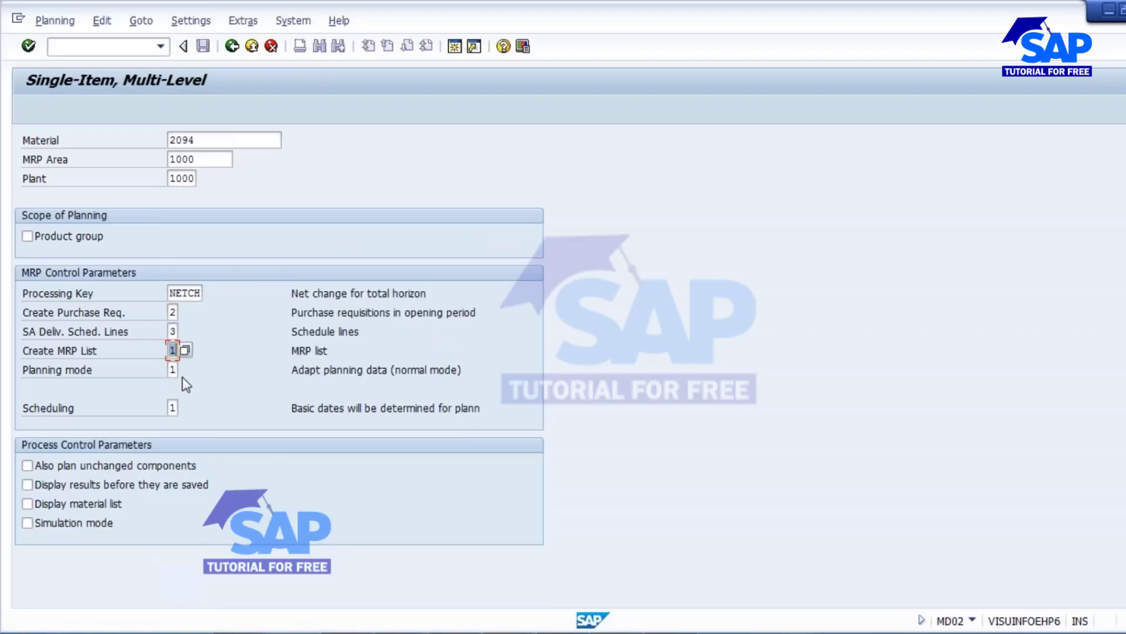
Display the possible Planning mode entries, examine Delete and recreate planning data, and close the list.
{"action": "left_click", "coordinate": [172, 370]}
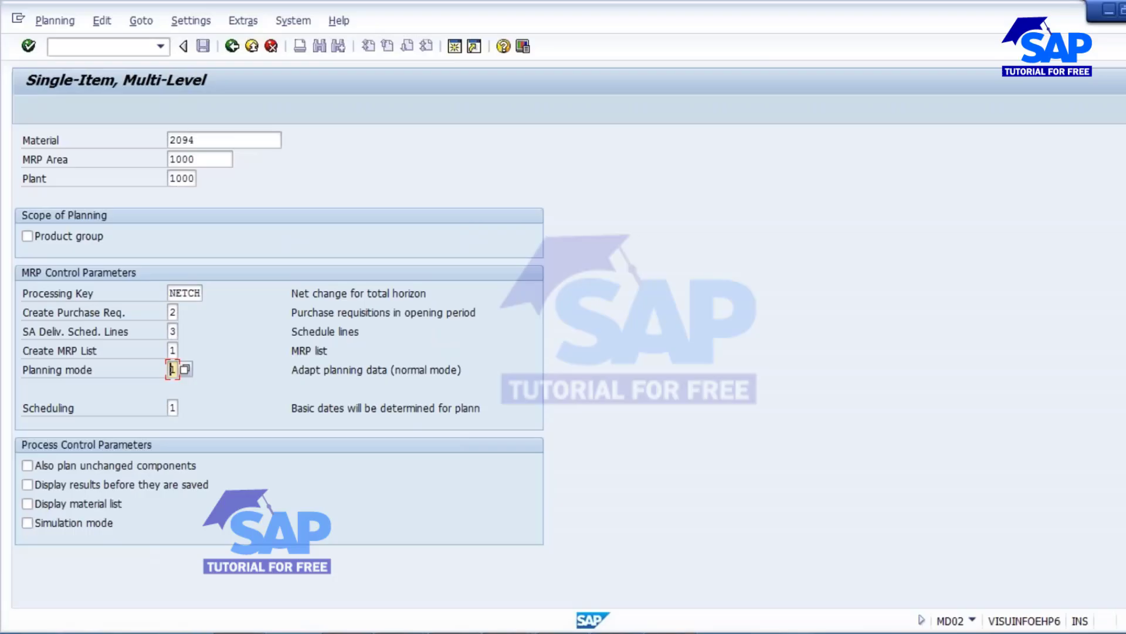
{"action": "left_click", "coordinate": [186, 369]}
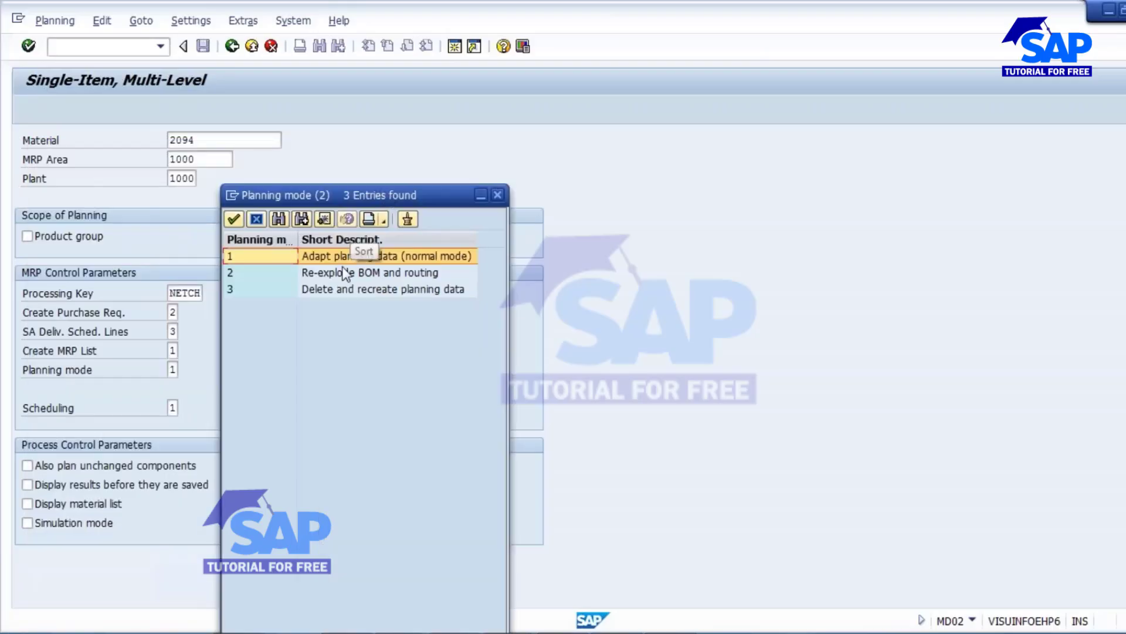
{"action": "left_click", "coordinate": [373, 289]}
{"action": "left_click", "coordinate": [497, 195]}
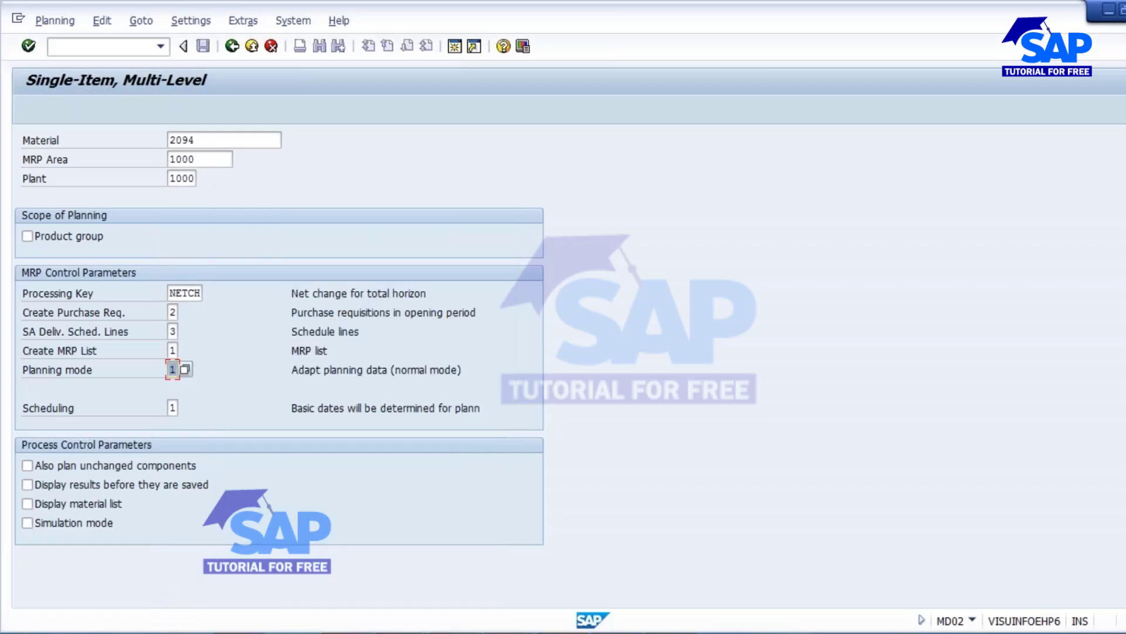
Switch to the stock/requirements list of material 2094 and open the independent requirement of 01.09.2016 for changing.
{"action": "left_click", "coordinate": [880, 554]}
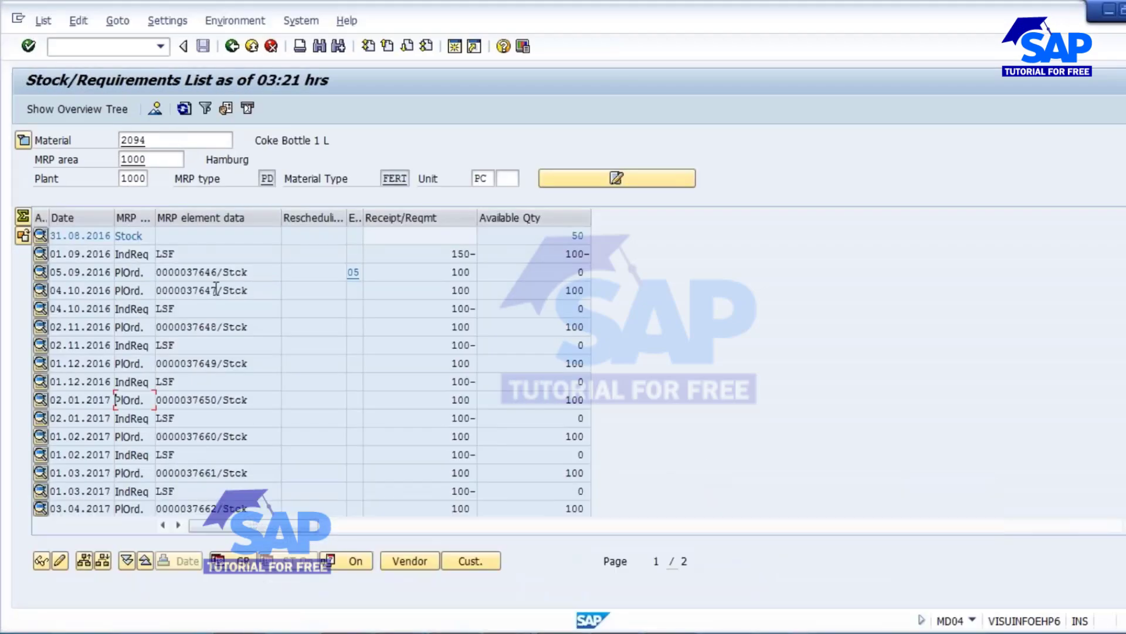
{"action": "double_click", "coordinate": [168, 253]}
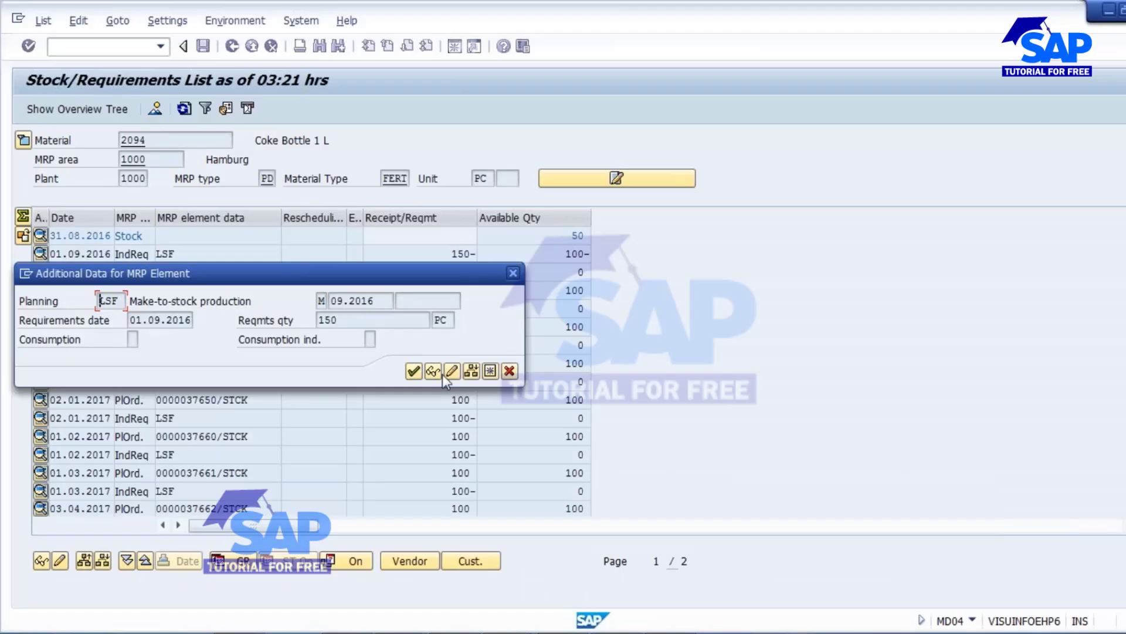
{"action": "left_click", "coordinate": [496, 367]}
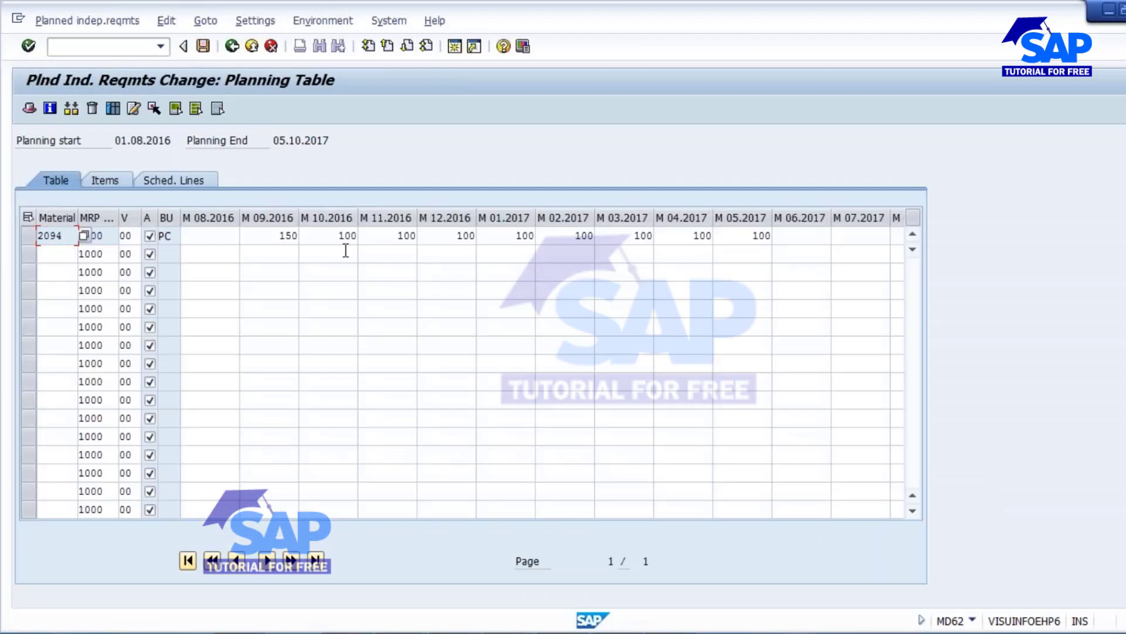
Delete the planned quantities of material 2094 for months 11.2016 through 05.2017, save, and refresh the stock/requirements list.
{"action": "double_click", "coordinate": [405, 236]}
{"action": "key", "text": "Delete"}
{"action": "key", "text": "Tab"}
{"action": "key", "text": "Delete"}
{"action": "key", "text": "Tab"}
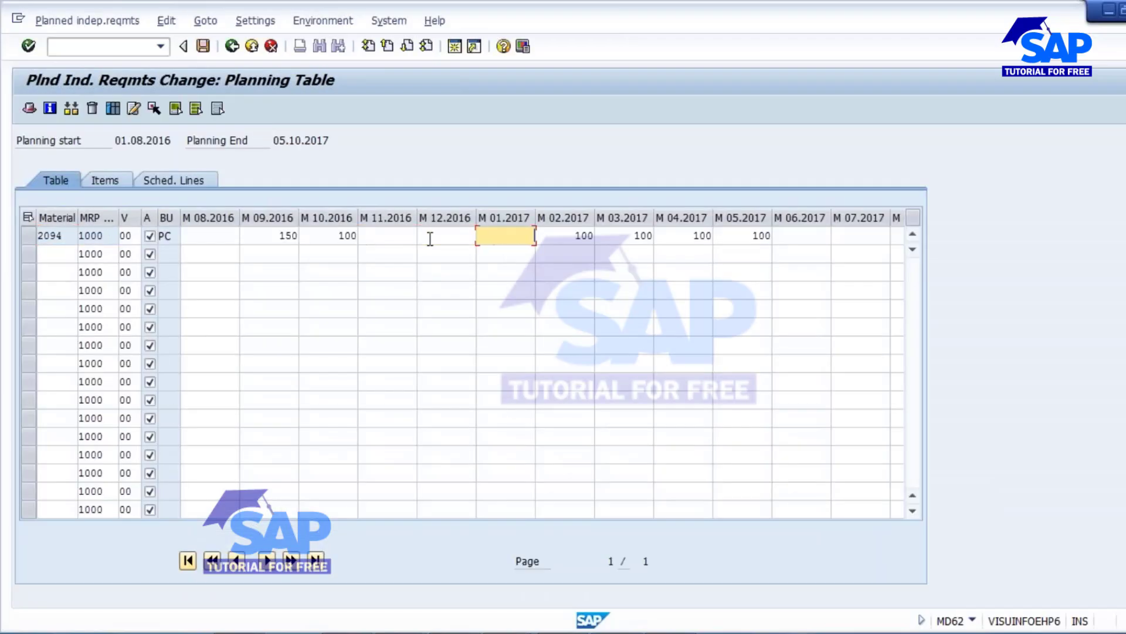
{"action": "key", "text": "Delete"}
{"action": "key", "text": "Tab"}
{"action": "key", "text": "Delete"}
{"action": "key", "text": "Tab"}
{"action": "key", "text": "Delete"}
{"action": "key", "text": "Tab"}
{"action": "key", "text": "Delete"}
{"action": "key", "text": "Tab"}
{"action": "key", "text": "Delete"}
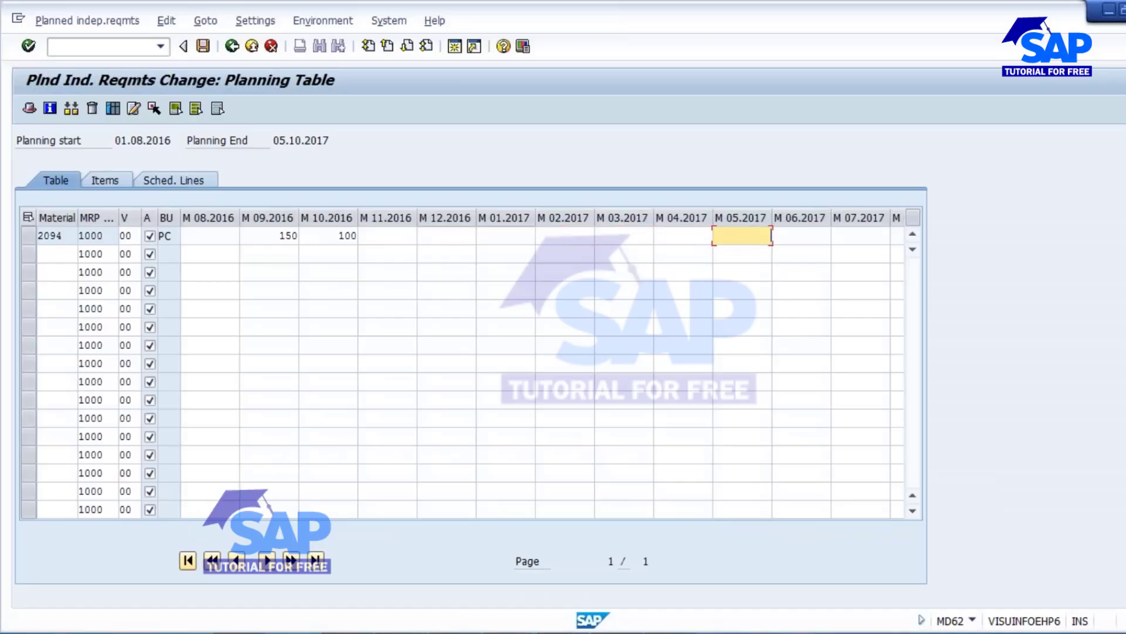
{"action": "left_click", "coordinate": [203, 45]}
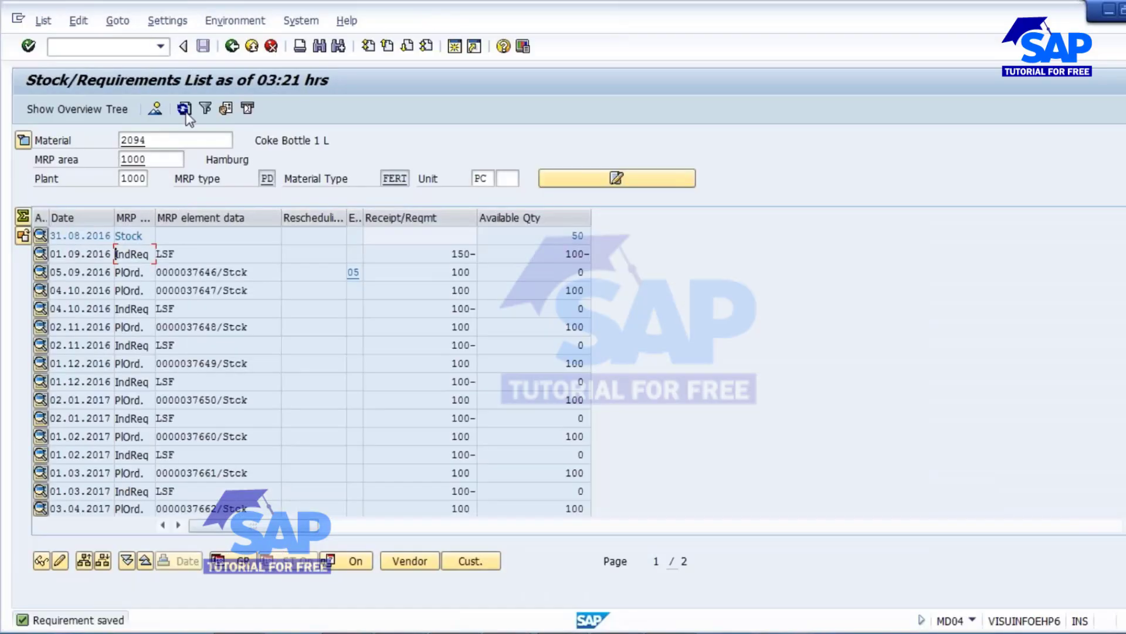
{"action": "left_click", "coordinate": [185, 109]}
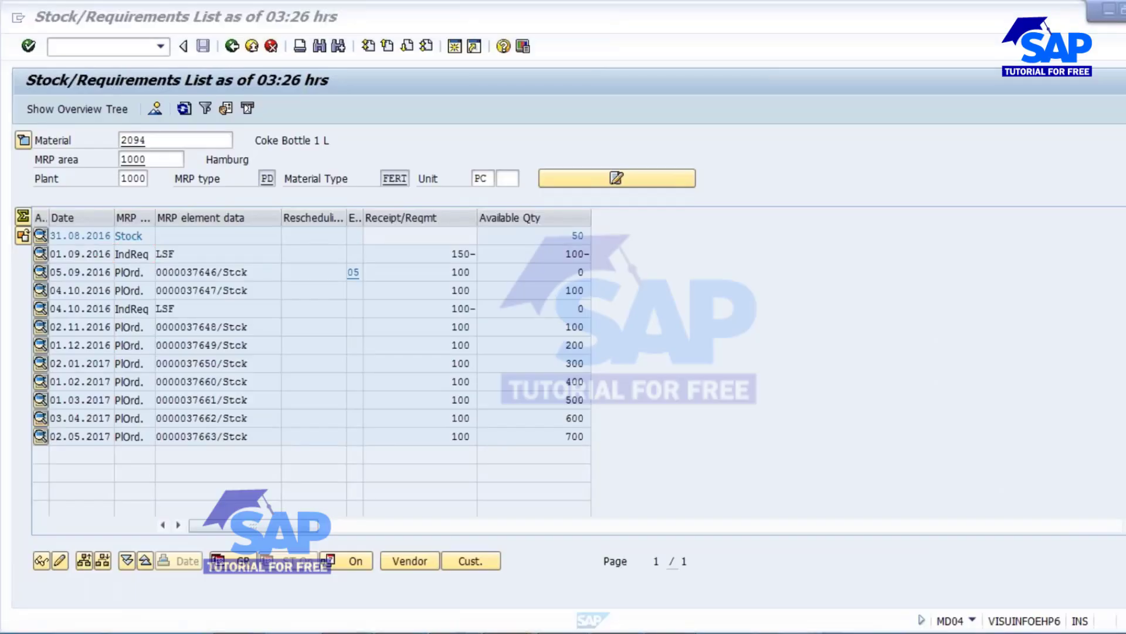
Save and leave the material 2094 change session, and run single-item, multi-level planning for material 2094 in transaction MD02 with processing key NETCH.
{"action": "mouse_move", "coordinate": [928, 527]}
{"action": "left_click", "coordinate": [693, 530]}
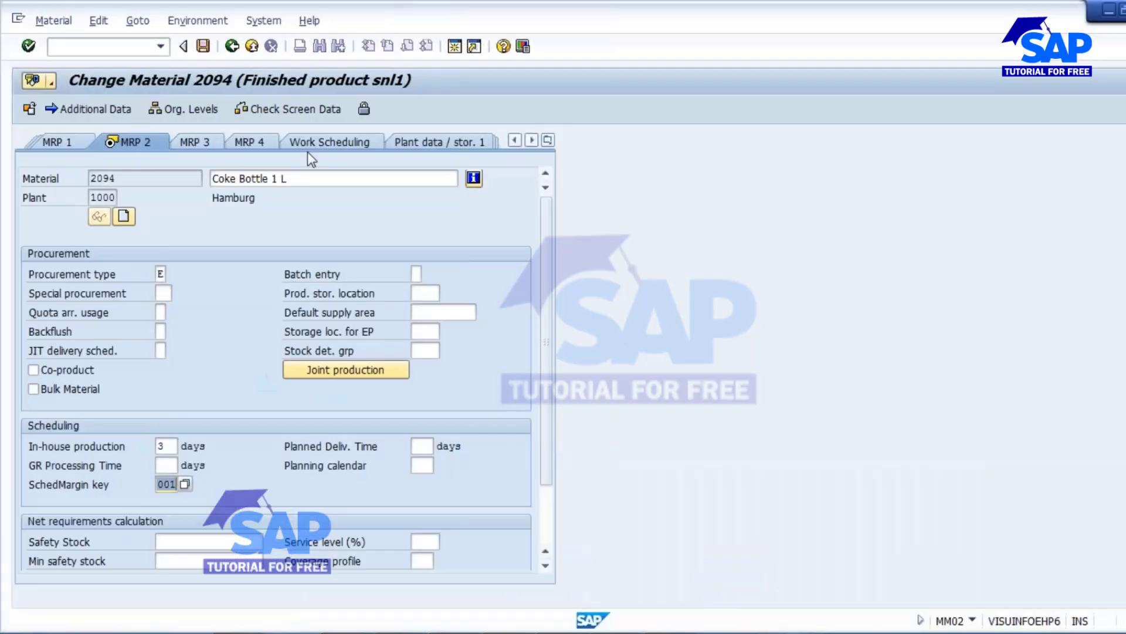
{"action": "left_click", "coordinate": [203, 46]}
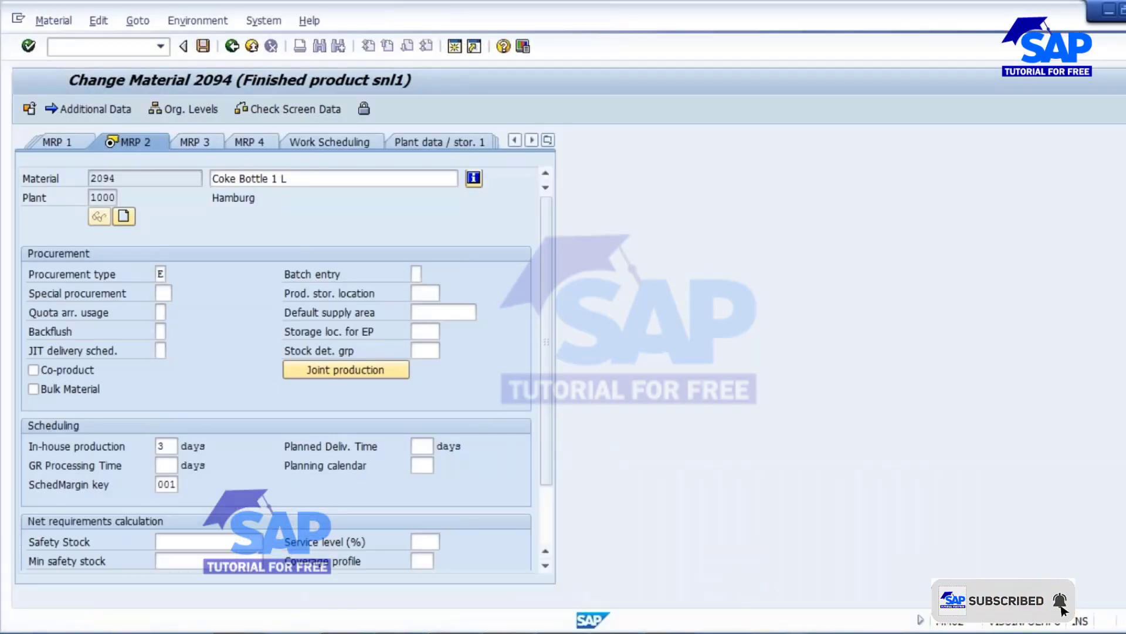
{"action": "left_click", "coordinate": [103, 47]}
{"action": "type", "text": "/NMM02"}
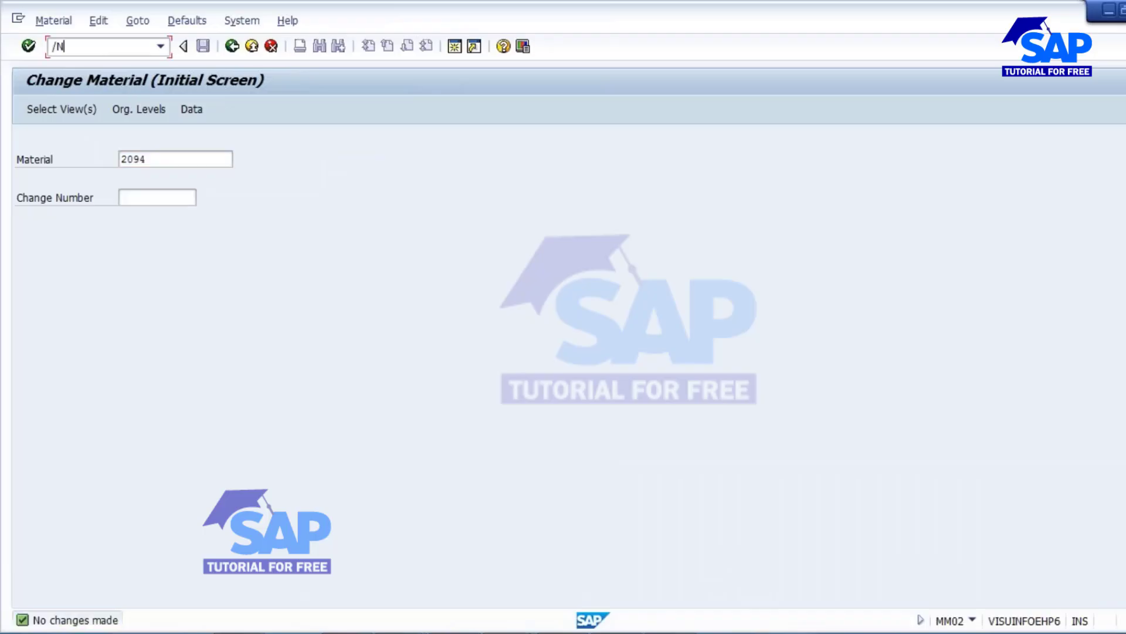
{"action": "key", "text": "Return"}
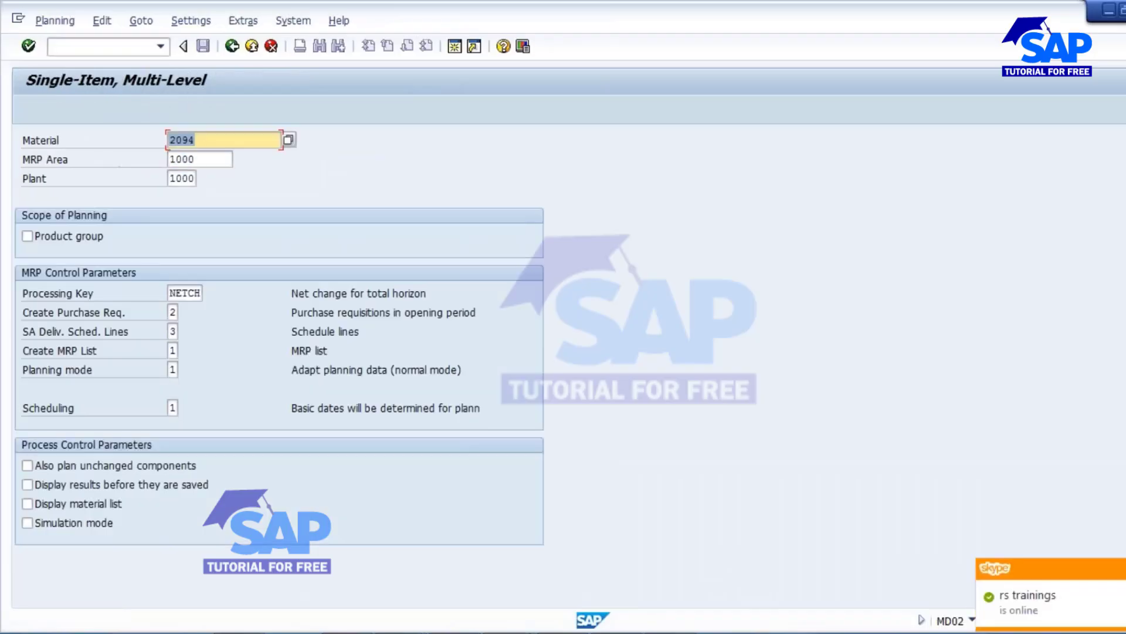
{"action": "key", "text": "Return"}
{"action": "key", "text": "Return"}
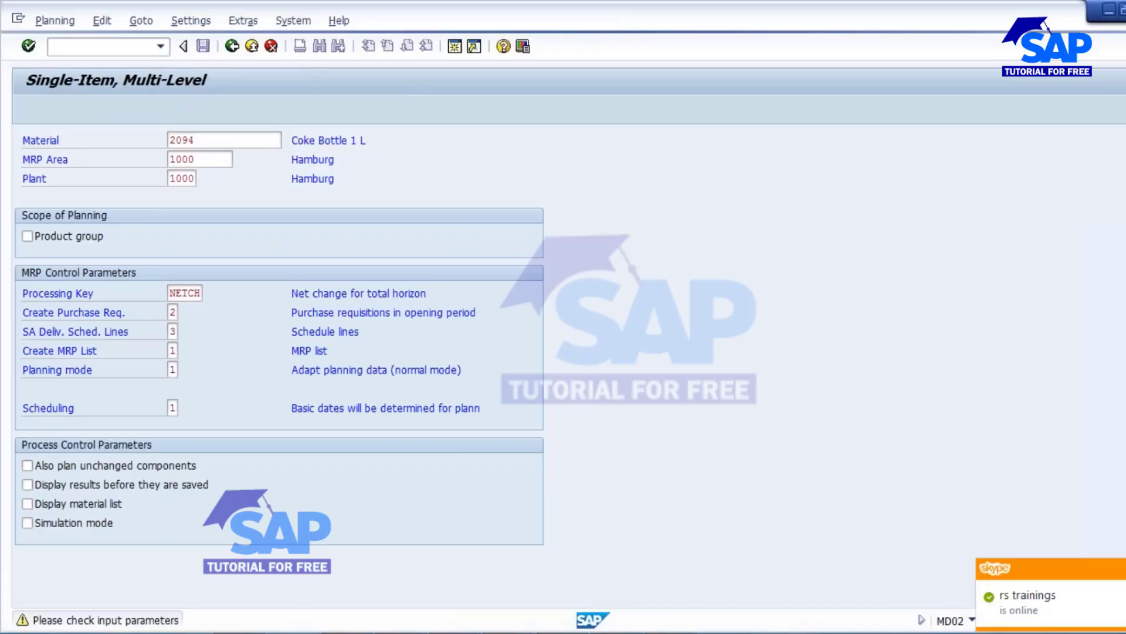
Return to the stock/requirements list of material 2094 and examine the independent requirement of 01.09.2016.
{"action": "mouse_move", "coordinate": [599, 596]}
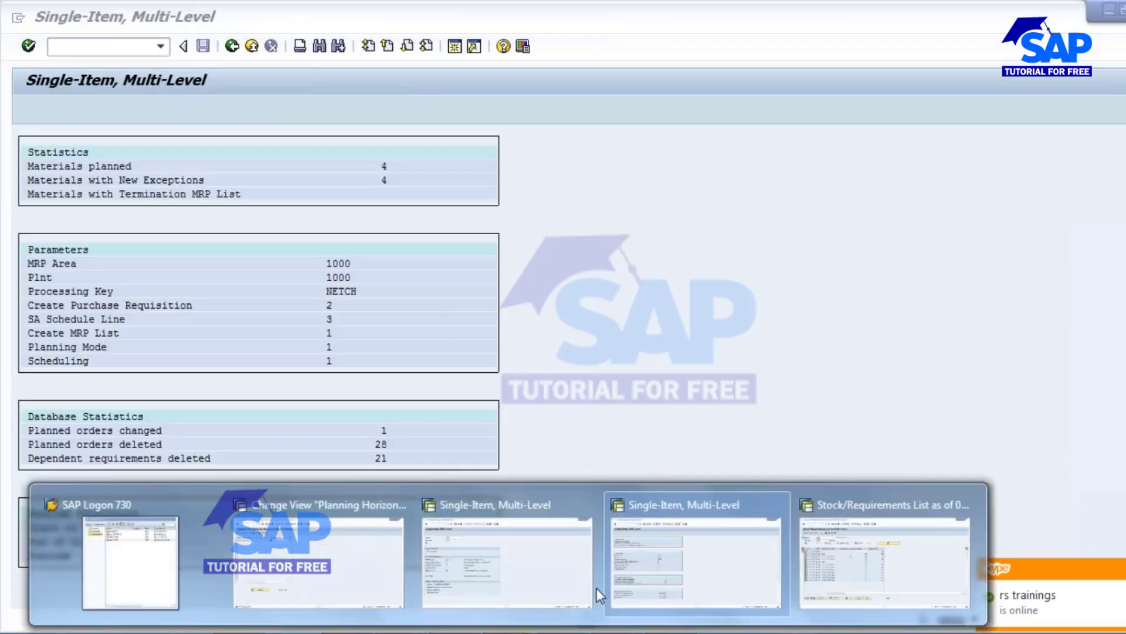
{"action": "left_click", "coordinate": [800, 555]}
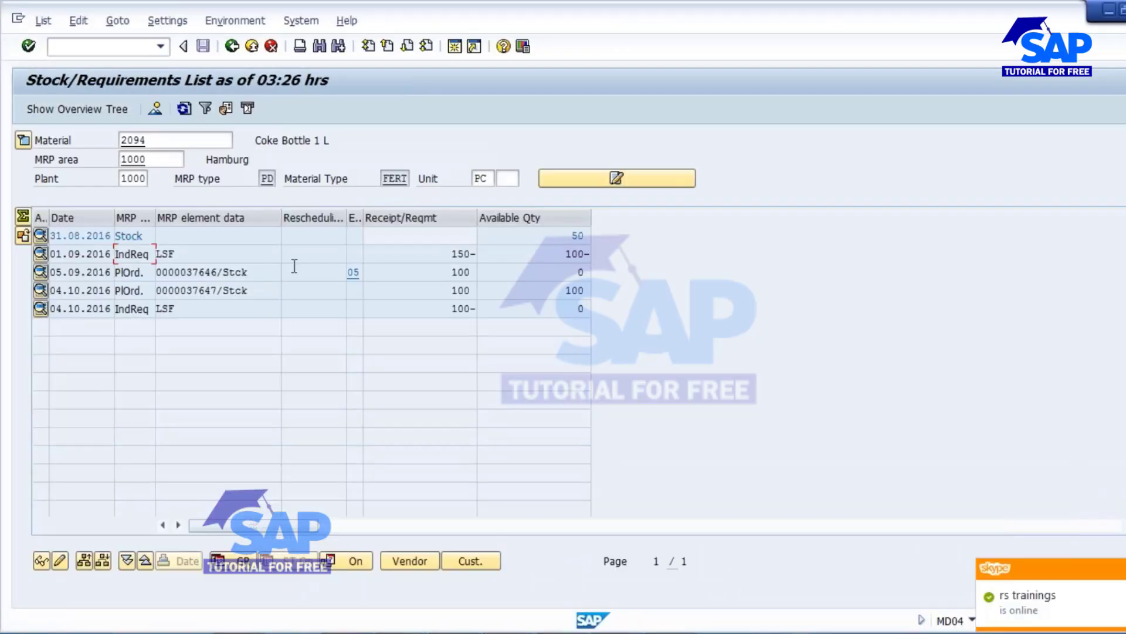
{"action": "left_click", "coordinate": [422, 257]}
{"action": "double_click", "coordinate": [422, 256]}
{"action": "double_click", "coordinate": [163, 256]}
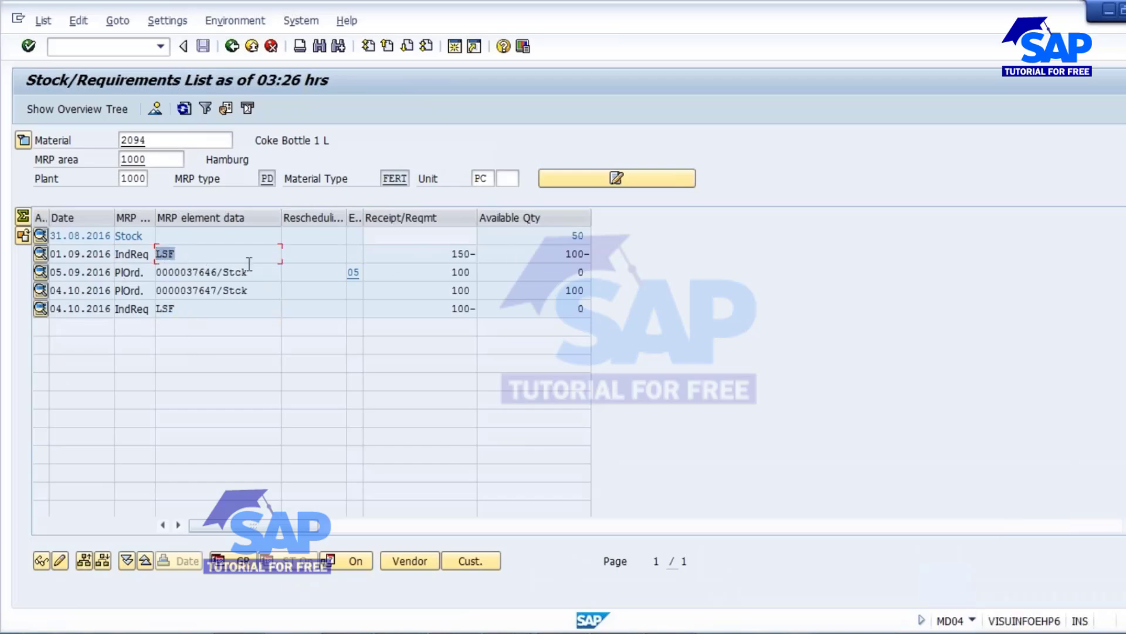
Copy the number of the planned order dated 05.09.2016 onto a new line below the existing text in Notepad.
{"action": "left_click", "coordinate": [250, 306]}
{"action": "left_click_drag", "start_coordinate": [186, 273], "coordinate": [219, 275]}
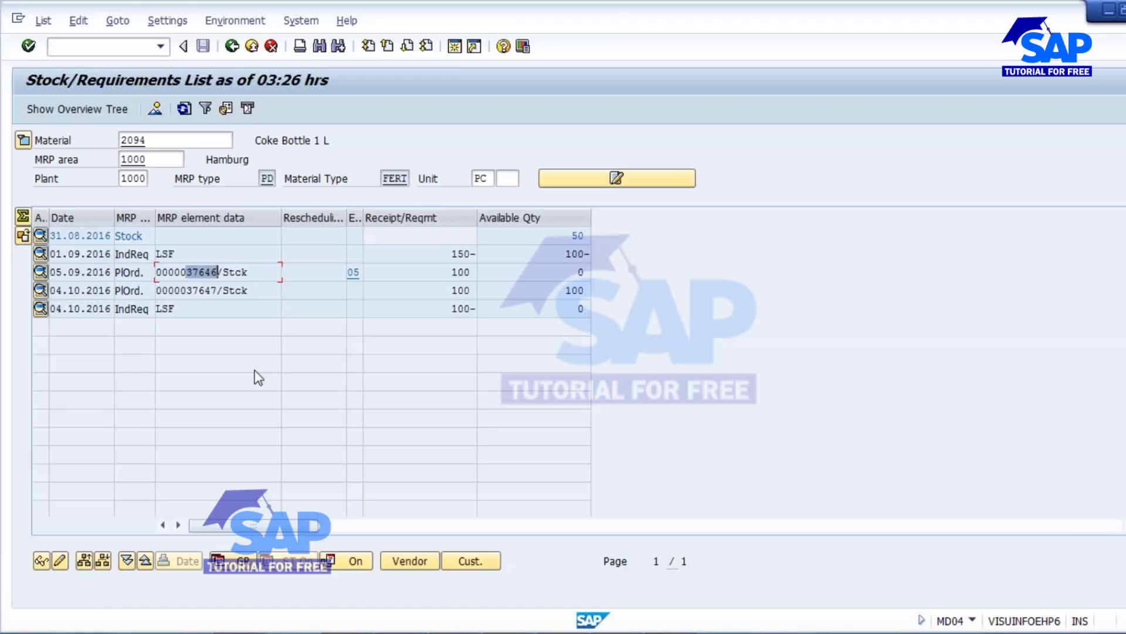
{"action": "key", "text": "ctrl+c"}
{"action": "left_click", "coordinate": [400, 633]}
{"action": "left_click", "coordinate": [388, 572]}
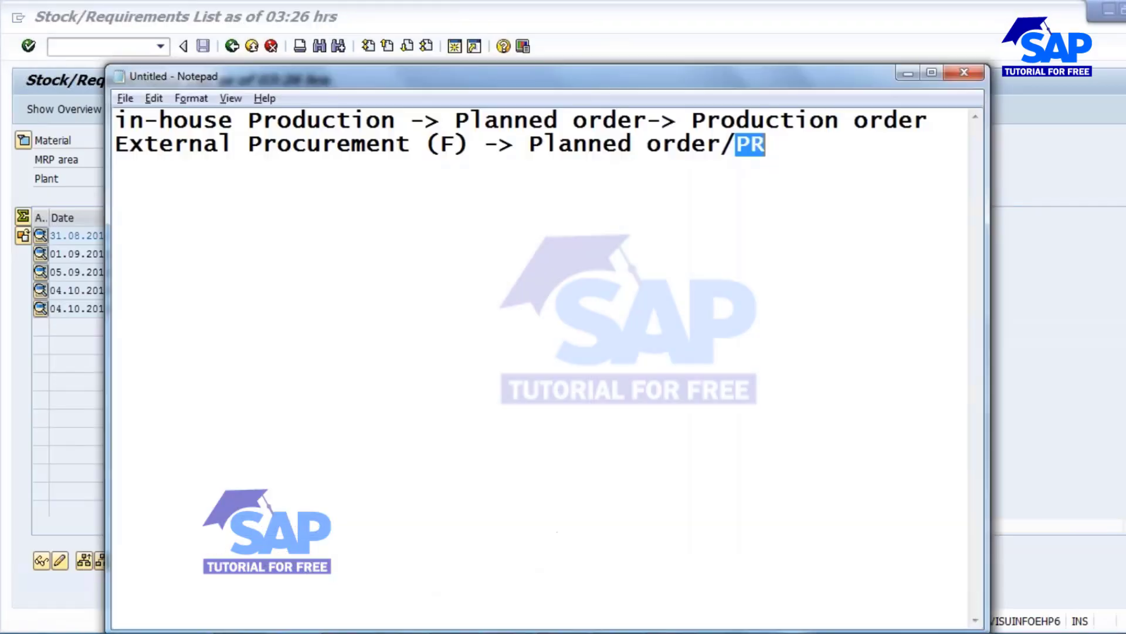
{"action": "left_click", "coordinate": [806, 145]}
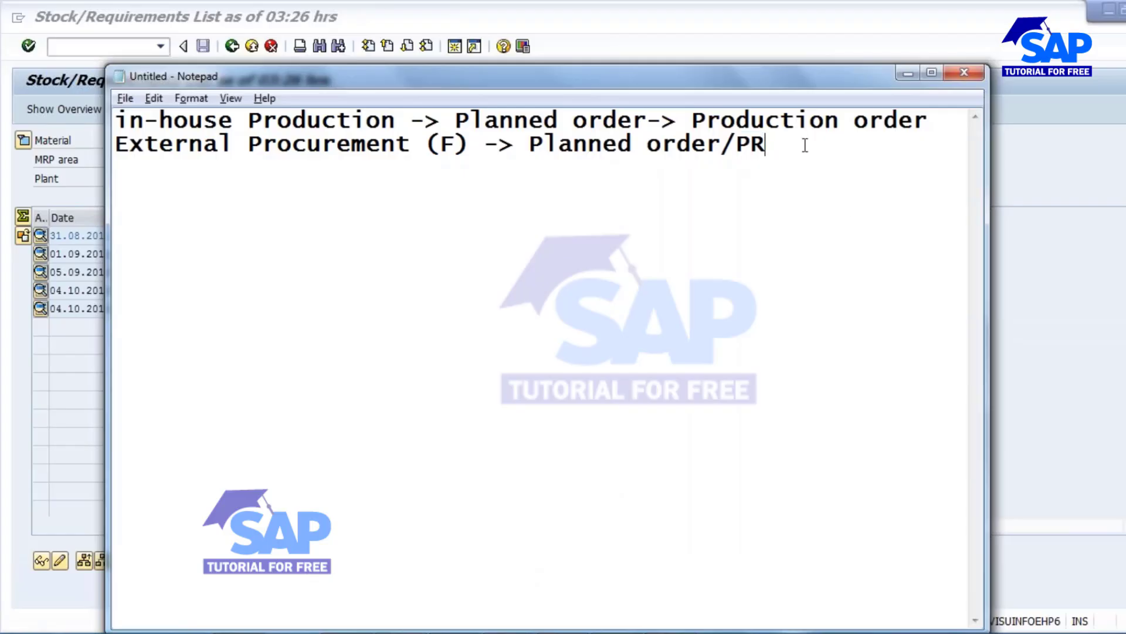
{"action": "key", "text": "Return"}
{"action": "key", "text": "Return"}
{"action": "key", "text": "Return"}
{"action": "type", "text": "37646"}
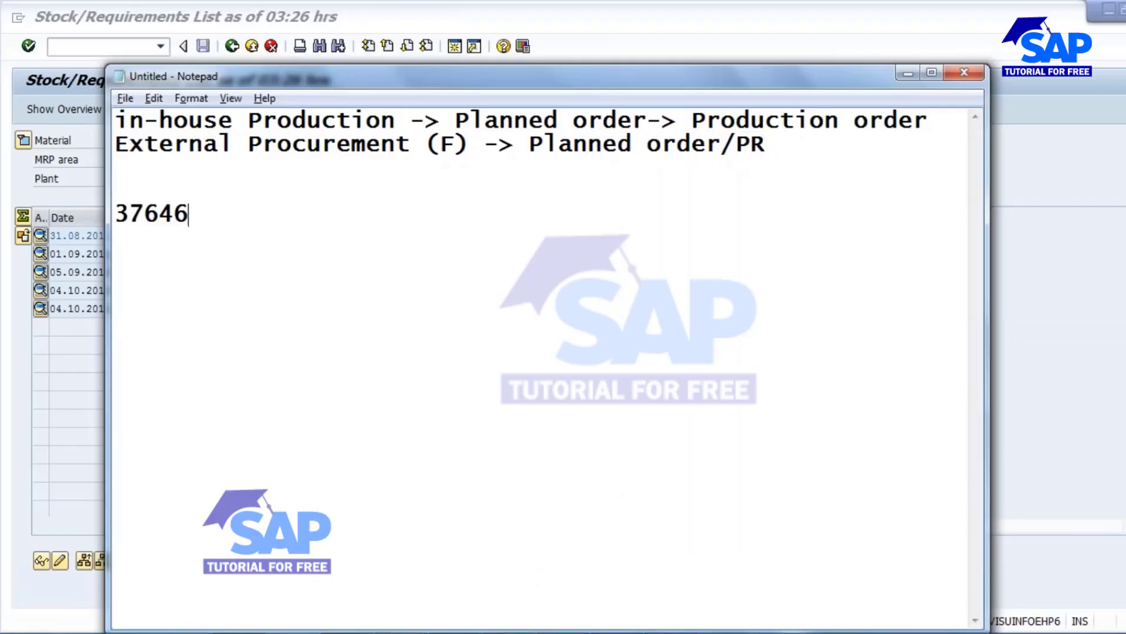
Copy the number of the planned order dated 04.10.2016 from the stock/requirements list onto the next line in Notepad.
{"action": "key", "text": "alt+Tab"}
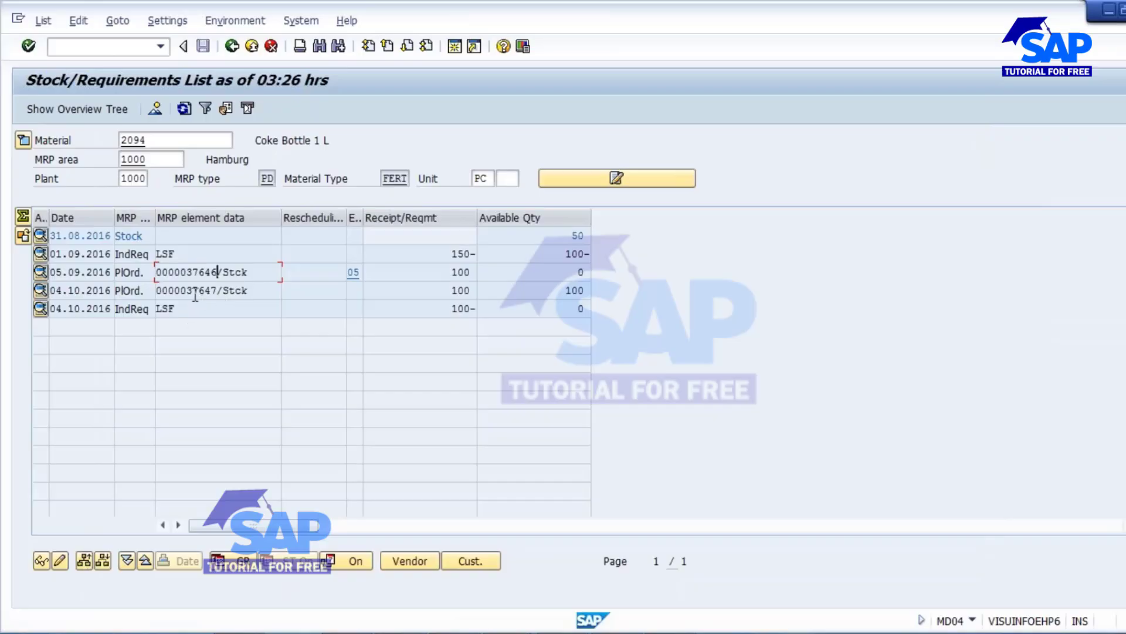
{"action": "left_click_drag", "start_coordinate": [187, 290], "coordinate": [220, 291]}
{"action": "key", "text": "ctrl+c"}
{"action": "key", "text": "alt+Tab"}
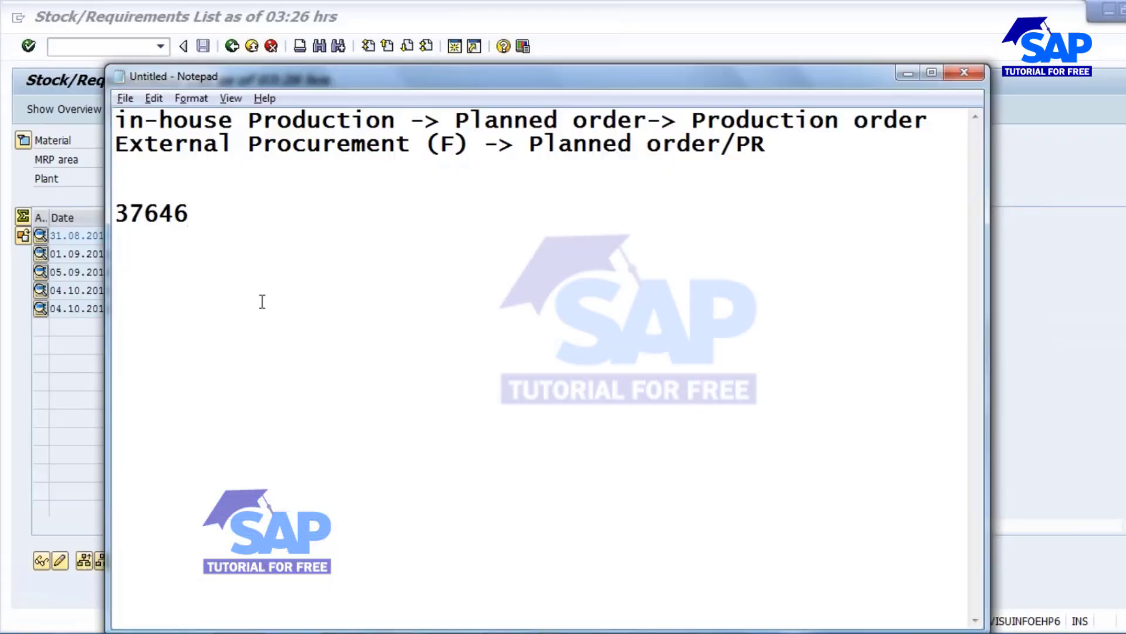
{"action": "key", "text": "Return"}
{"action": "key", "text": "ctrl+v"}
Change the planned quantities of material 2094 to 250 for 09.2016 and 300 for 10.2016, save, and refresh the stock/requirements list.
{"action": "key", "text": "alt+Tab"}
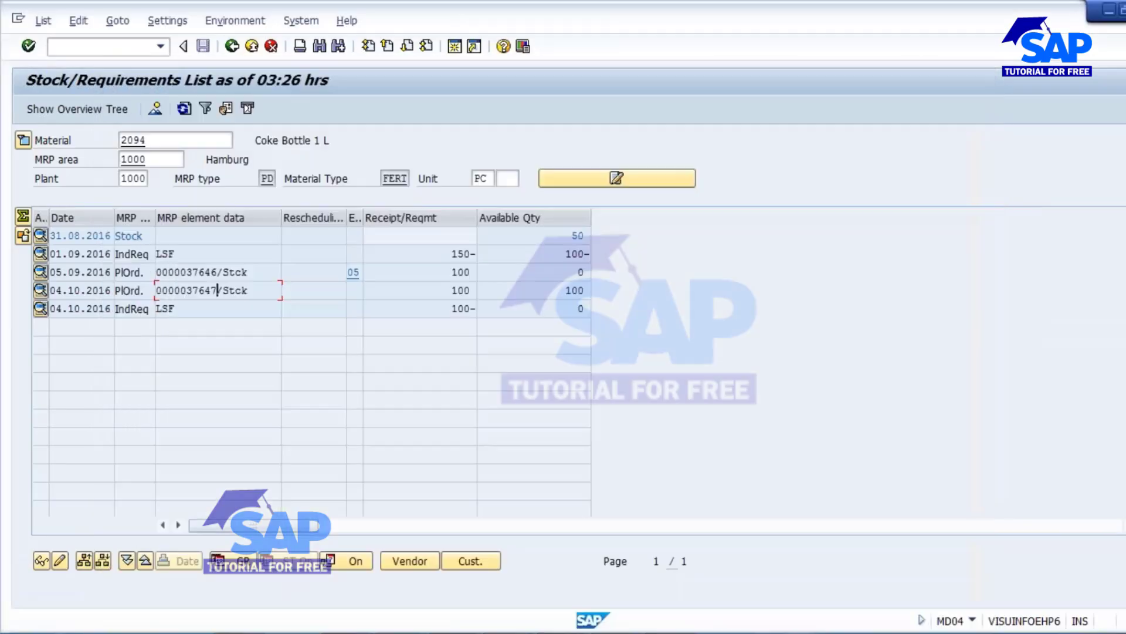
{"action": "double_click", "coordinate": [167, 253]}
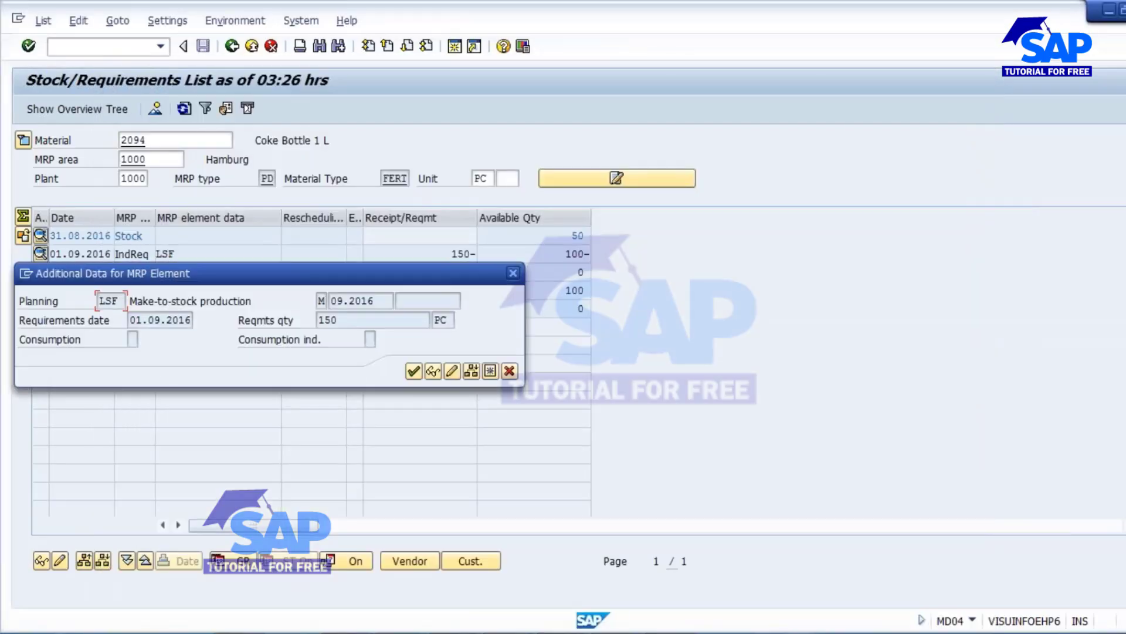
{"action": "left_click", "coordinate": [452, 372]}
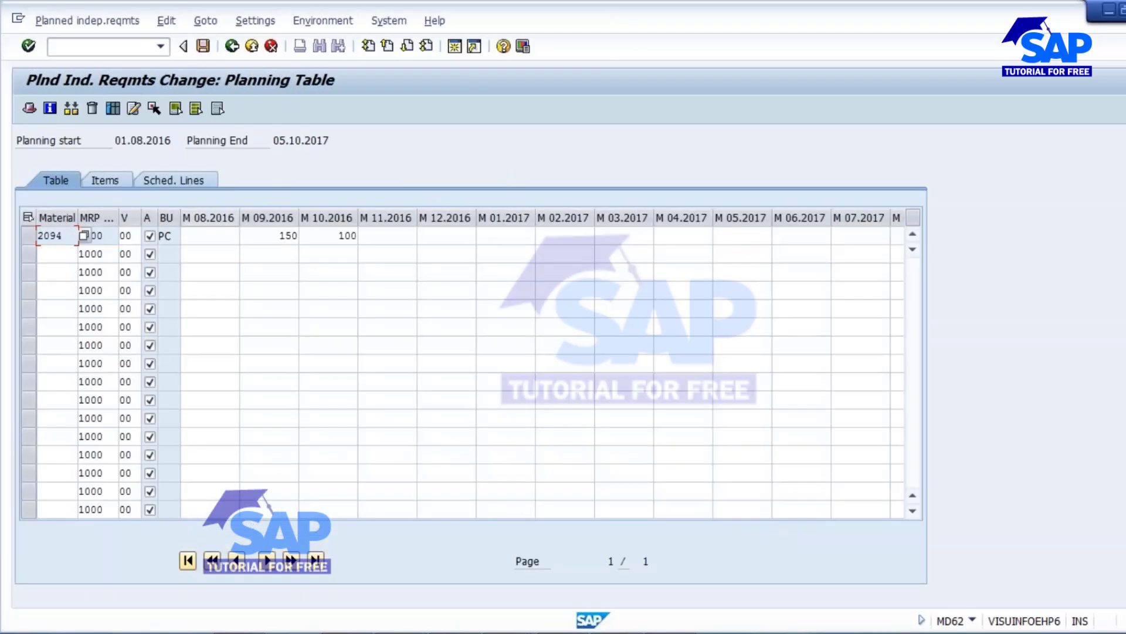
{"action": "left_click_drag", "start_coordinate": [270, 234], "coordinate": [318, 235]}
{"action": "type", "text": "250"}
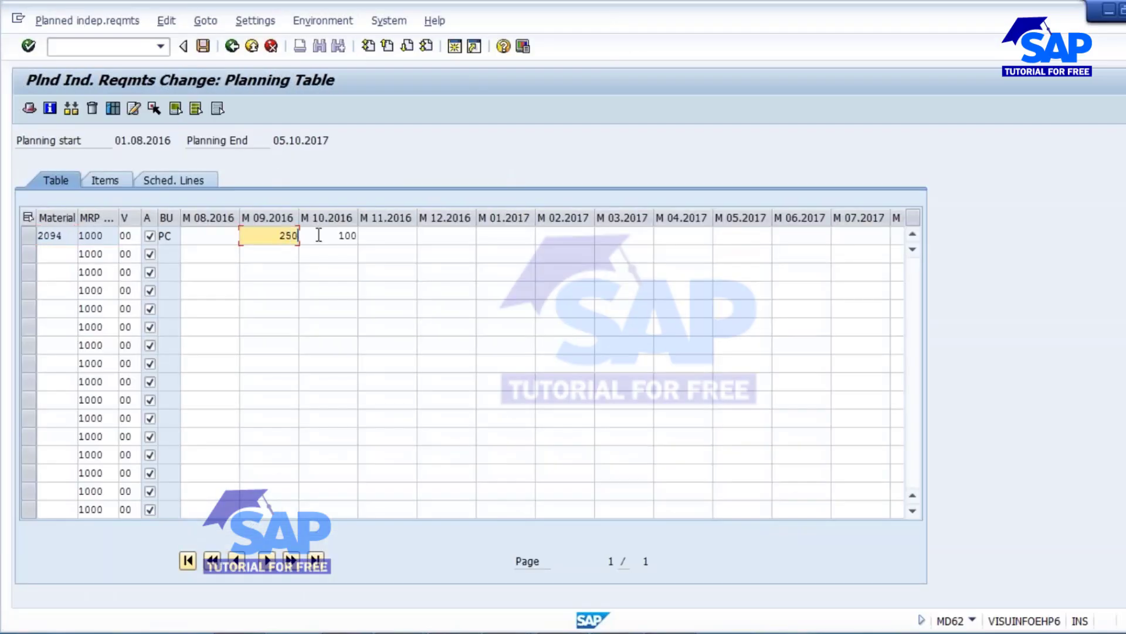
{"action": "key", "text": "Tab"}
{"action": "type", "text": "300"}
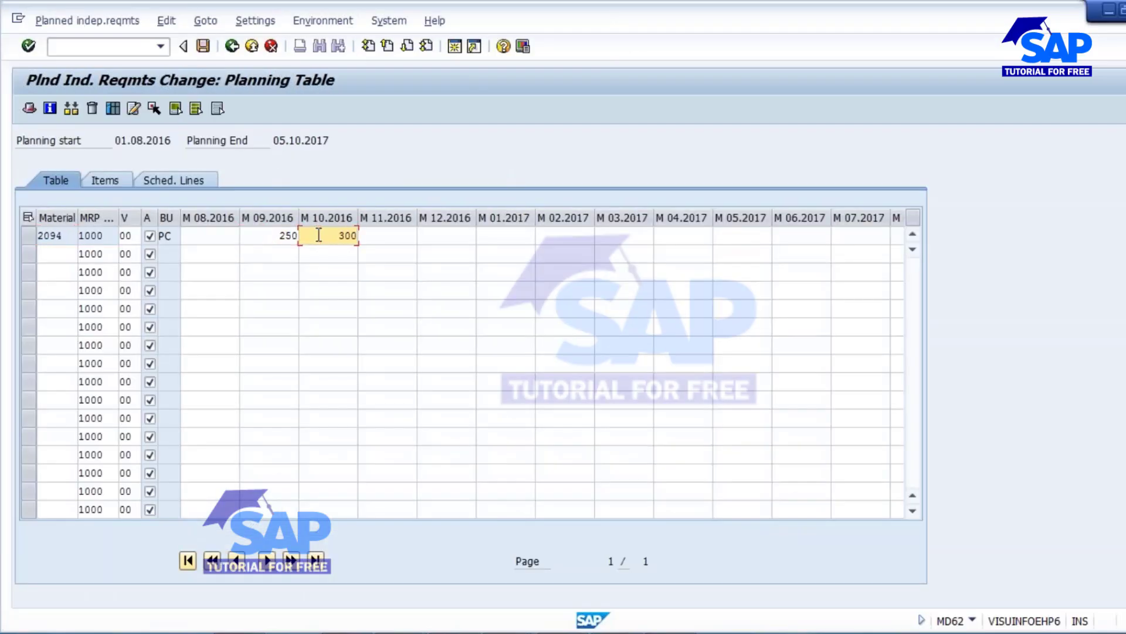
{"action": "left_click", "coordinate": [203, 47]}
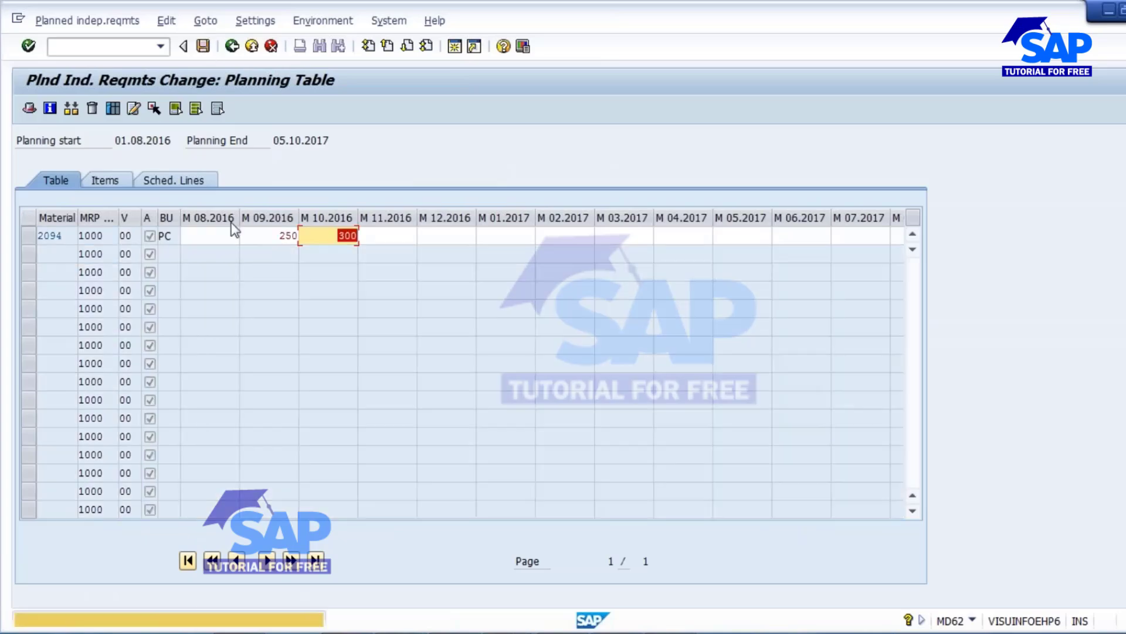
{"action": "left_click", "coordinate": [203, 46]}
{"action": "left_click", "coordinate": [184, 108]}
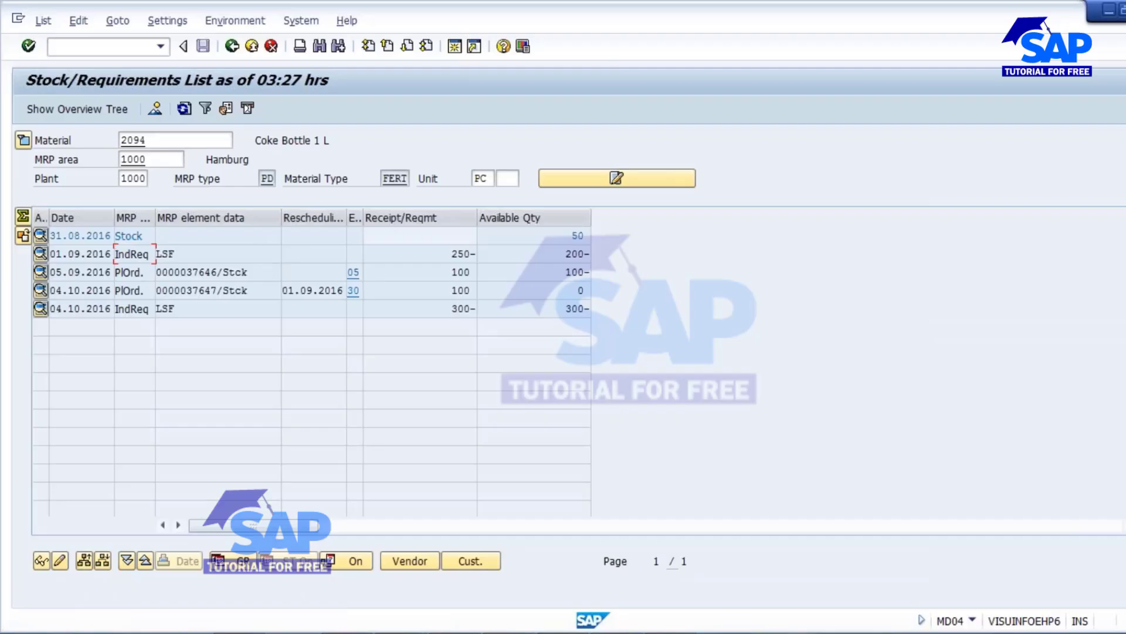
Run single-item, multi-level planning for material 2094 in MD02 with processing key NETCH and planning mode 1.
{"action": "left_click", "coordinate": [435, 549]}
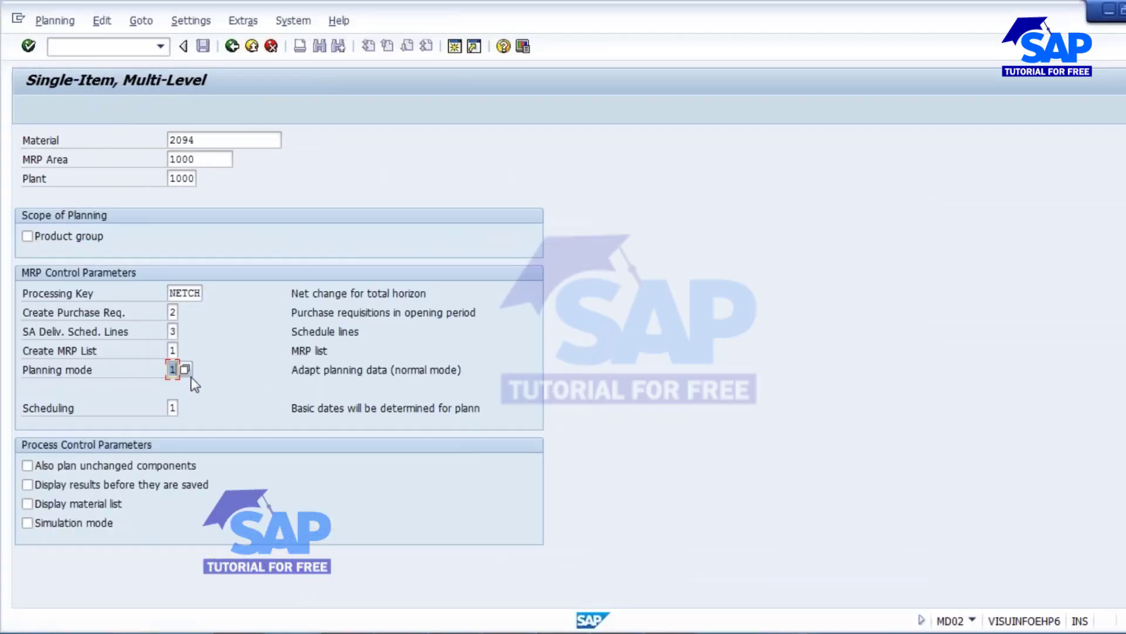
{"action": "left_click_drag", "start_coordinate": [292, 370], "coordinate": [480, 379]}
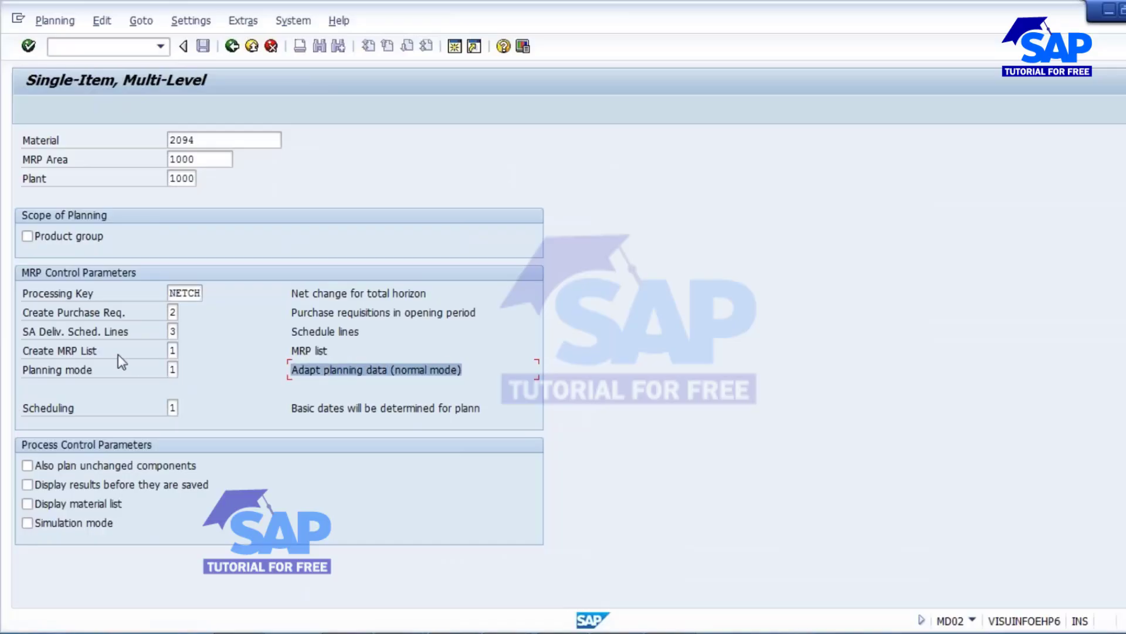
{"action": "left_click", "coordinate": [173, 369]}
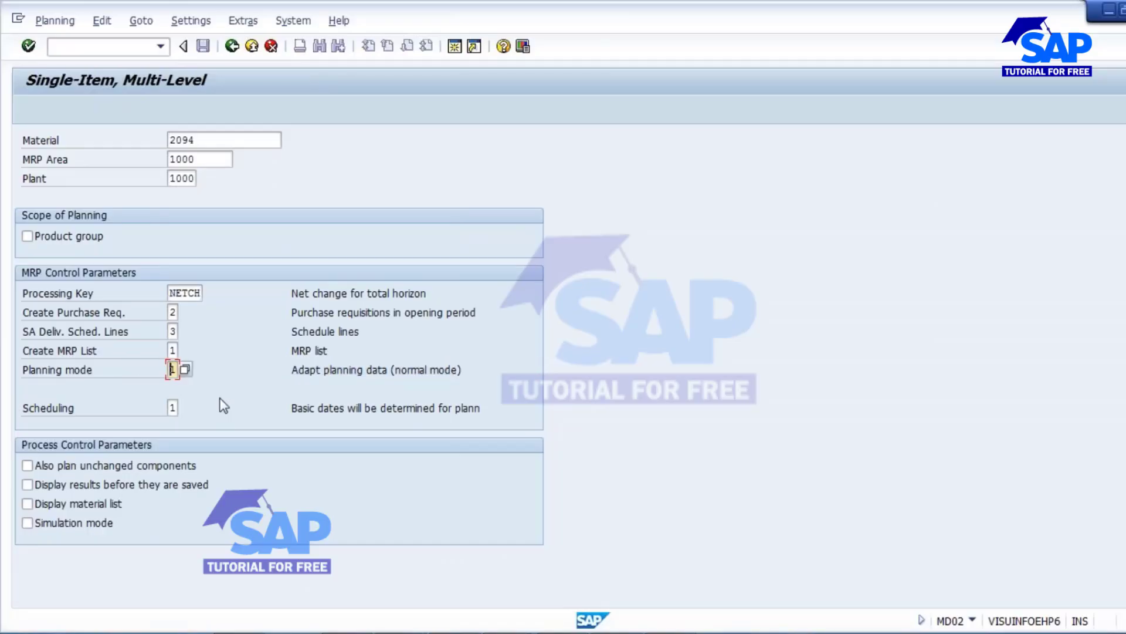
{"action": "key", "text": "Return"}
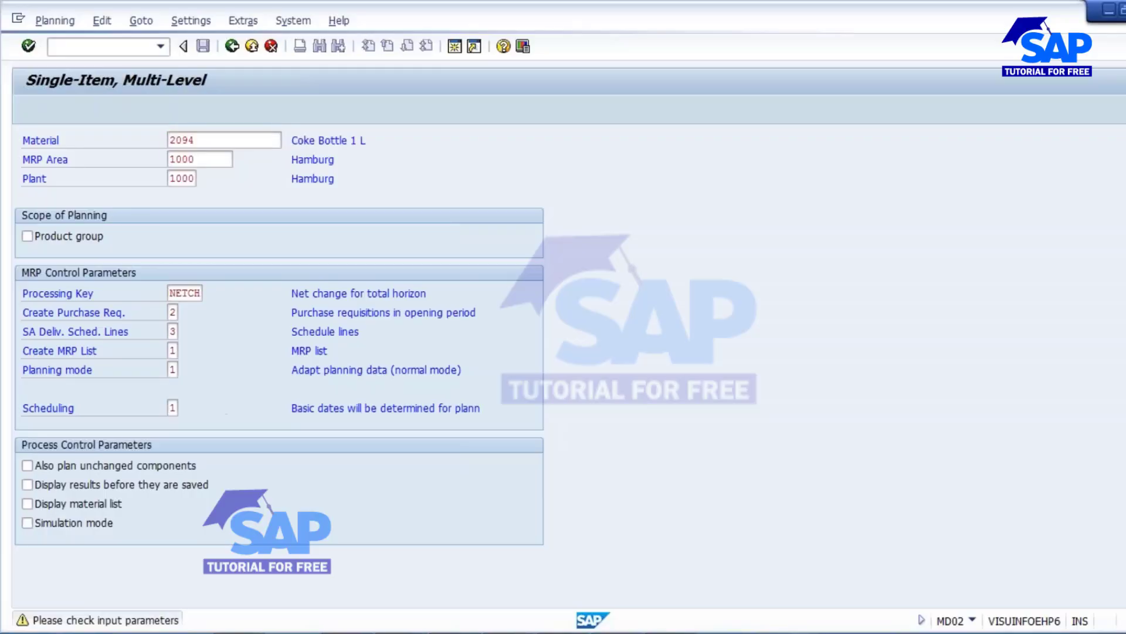
{"action": "key", "text": "Return"}
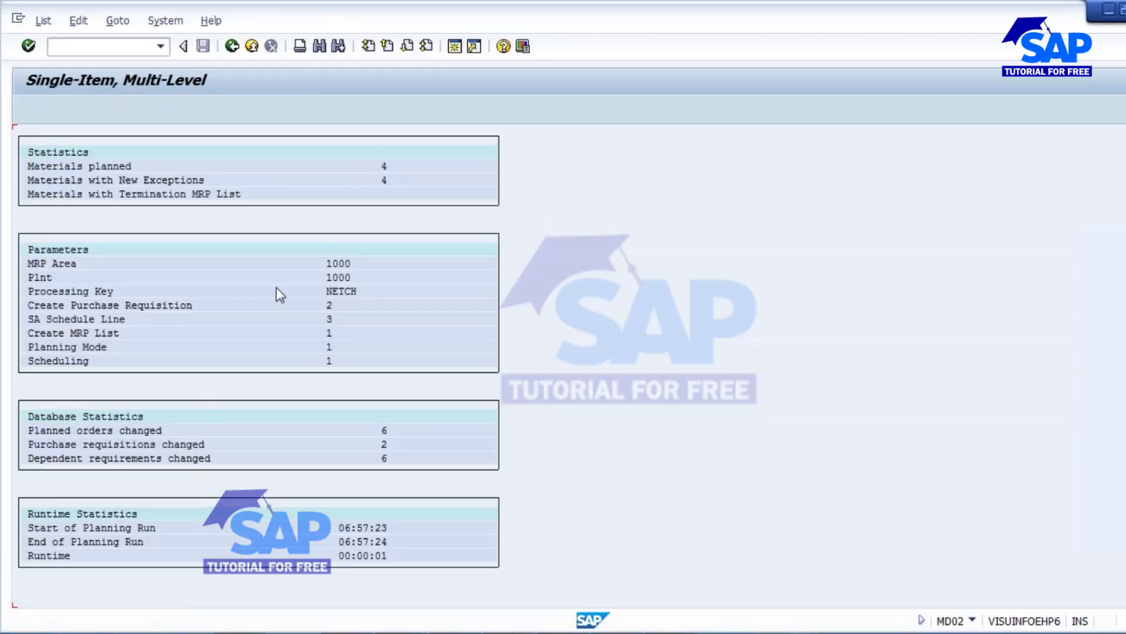
Return to the refreshed stock/requirements list of material 2094 and examine the quantities and numbers of both planned orders.
{"action": "left_click", "coordinate": [508, 632]}
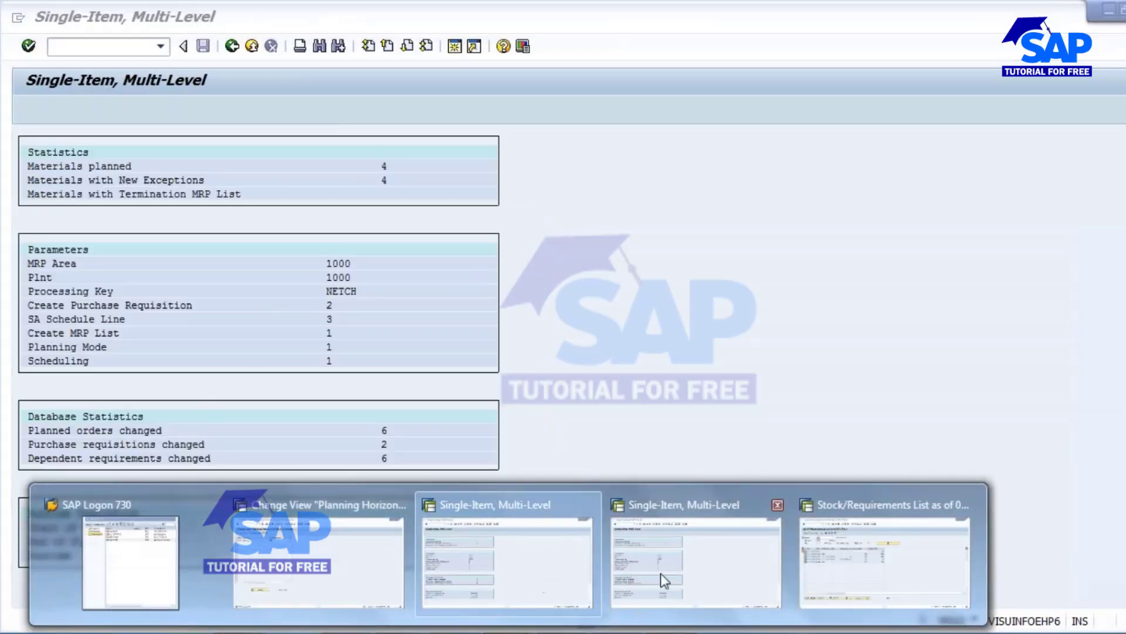
{"action": "left_click", "coordinate": [830, 550]}
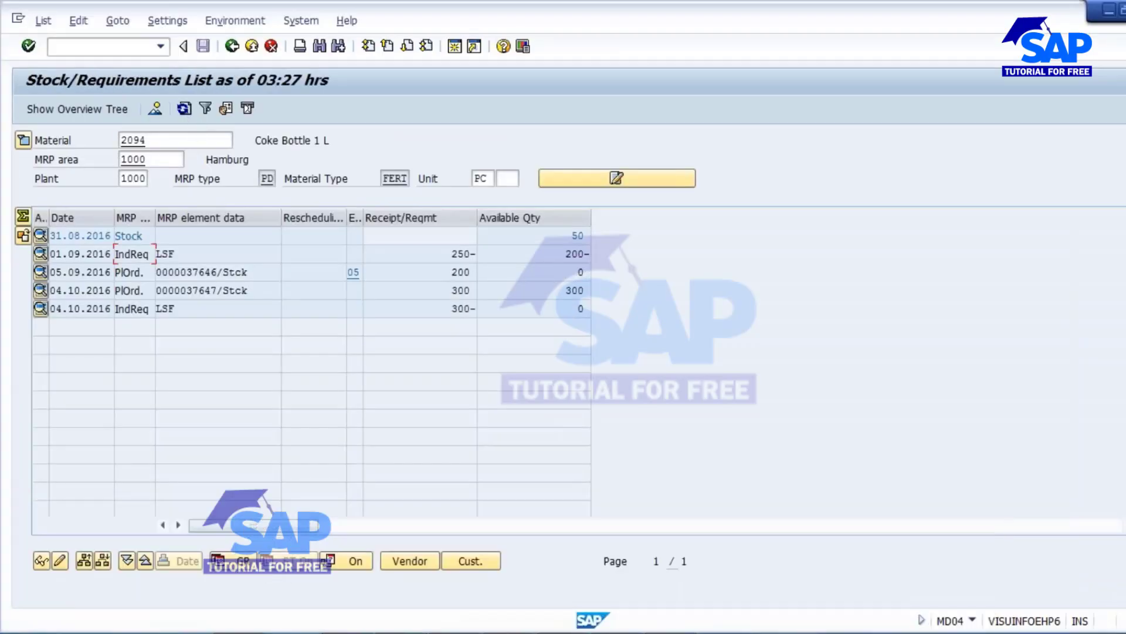
{"action": "left_click", "coordinate": [451, 273]}
{"action": "mouse_move", "coordinate": [451, 273]}
{"action": "left_mouse_down"}
{"action": "mouse_move", "coordinate": [475, 291]}
{"action": "mouse_move", "coordinate": [484, 274]}
{"action": "mouse_move", "coordinate": [460, 292]}
{"action": "left_mouse_up"}
{"action": "left_click", "coordinate": [188, 271]}
{"action": "left_click_drag", "start_coordinate": [189, 271], "coordinate": [219, 291]}
Compare the planned order numbers in the list with the ones noted in Notepad, and minimize the notes.
{"action": "left_click", "coordinate": [473, 561]}
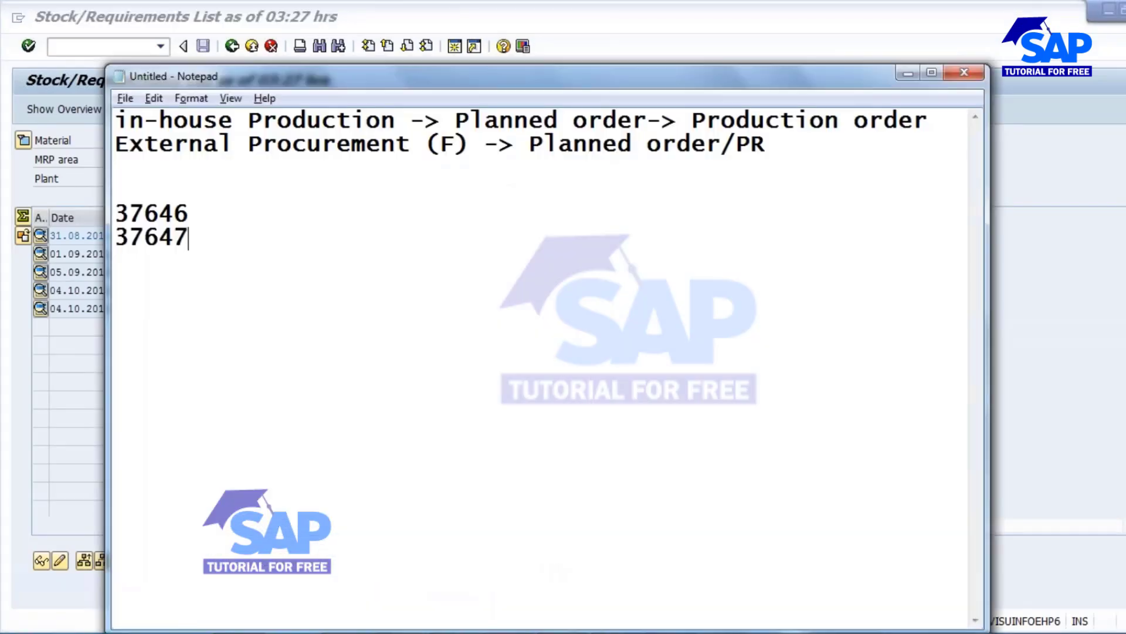
{"action": "left_click_drag", "start_coordinate": [600, 110], "coordinate": [504, 151]}
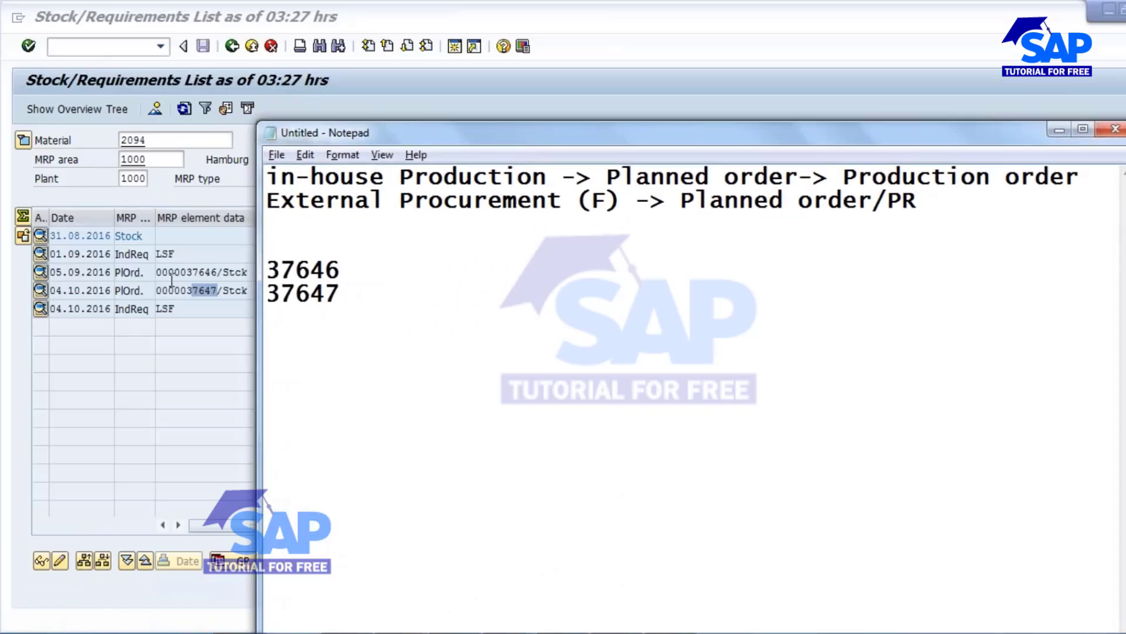
{"action": "double_click", "coordinate": [351, 272]}
{"action": "double_click", "coordinate": [344, 297]}
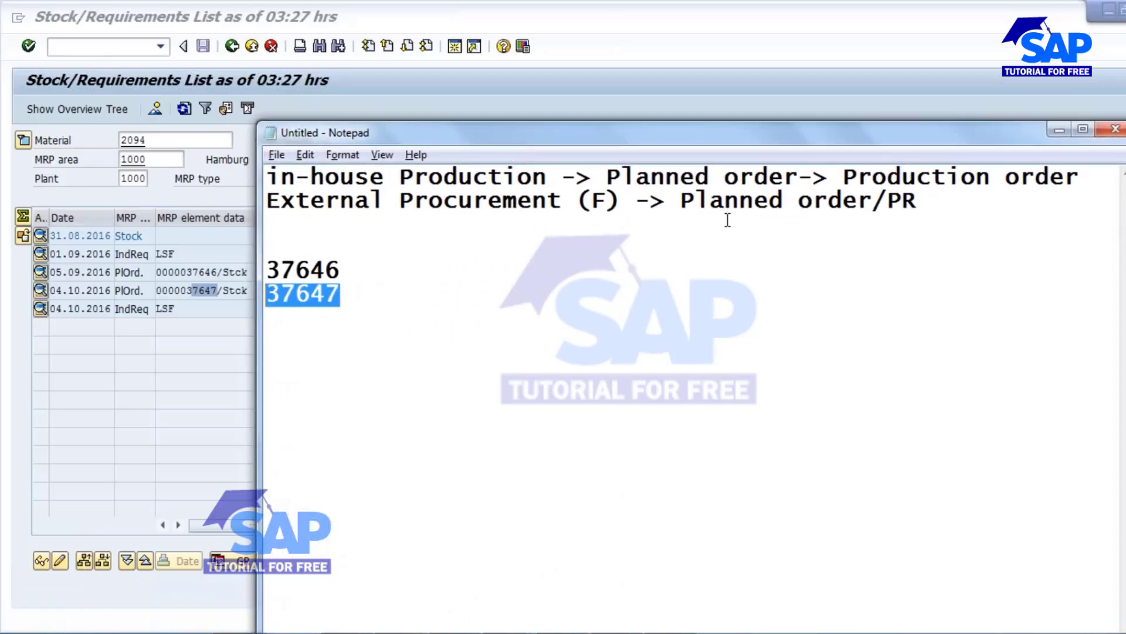
{"action": "left_click", "coordinate": [1059, 130]}
Check the quantities of both planned orders against the independent requirements of 01.09.2016 and 04.10.2016.
{"action": "double_click", "coordinate": [448, 272]}
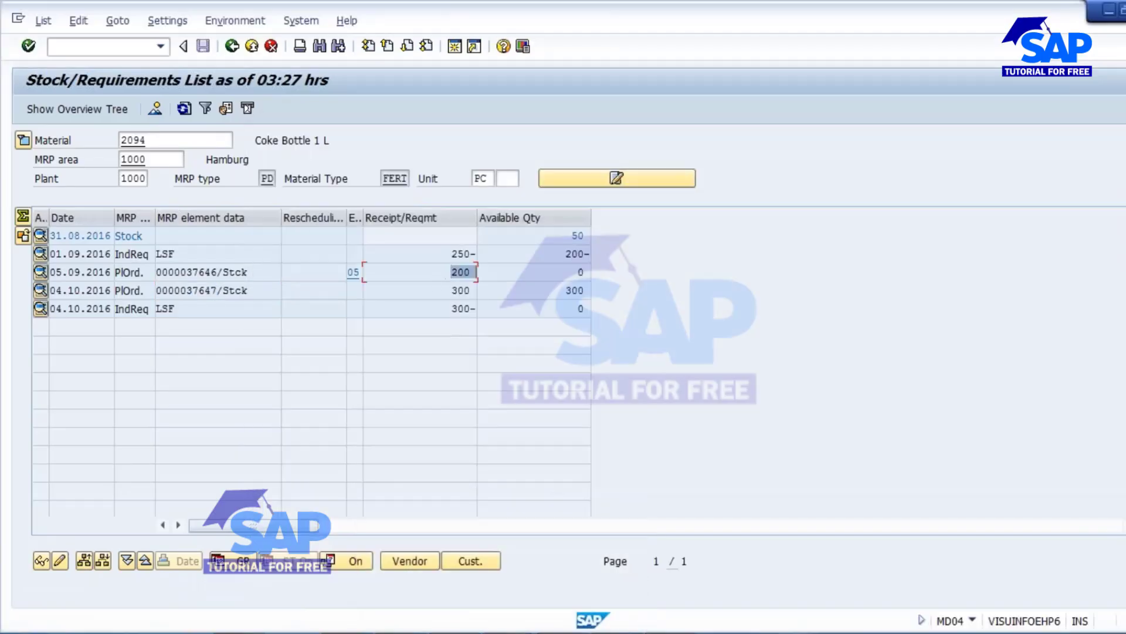
{"action": "double_click", "coordinate": [461, 290]}
{"action": "left_click_drag", "start_coordinate": [440, 272], "coordinate": [520, 293]}
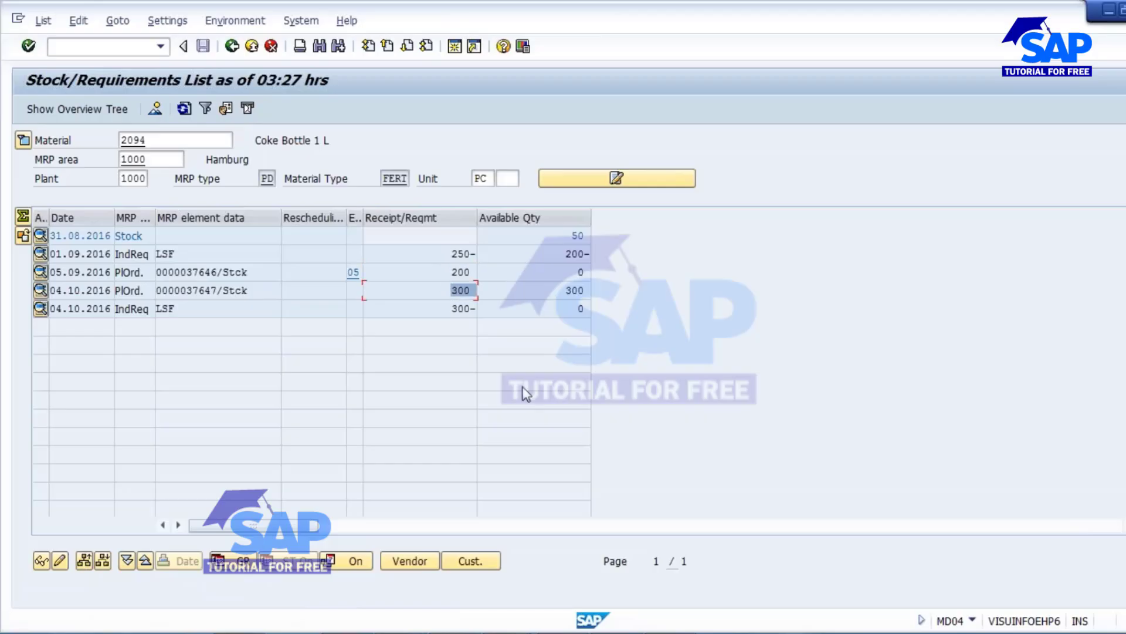
{"action": "double_click", "coordinate": [461, 254]}
{"action": "left_click", "coordinate": [471, 308]}
Run the MD02 planning for material 2094 again with planning mode 3, Delete and recreate planning data.
{"action": "key", "text": "alt+Tab"}
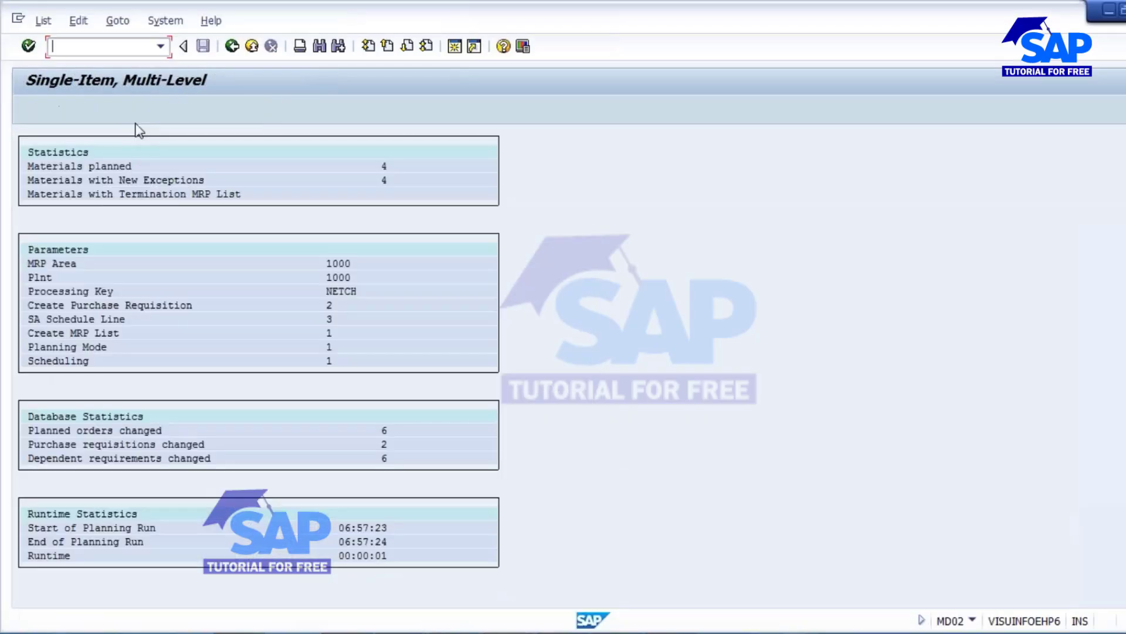
{"action": "left_click", "coordinate": [232, 47]}
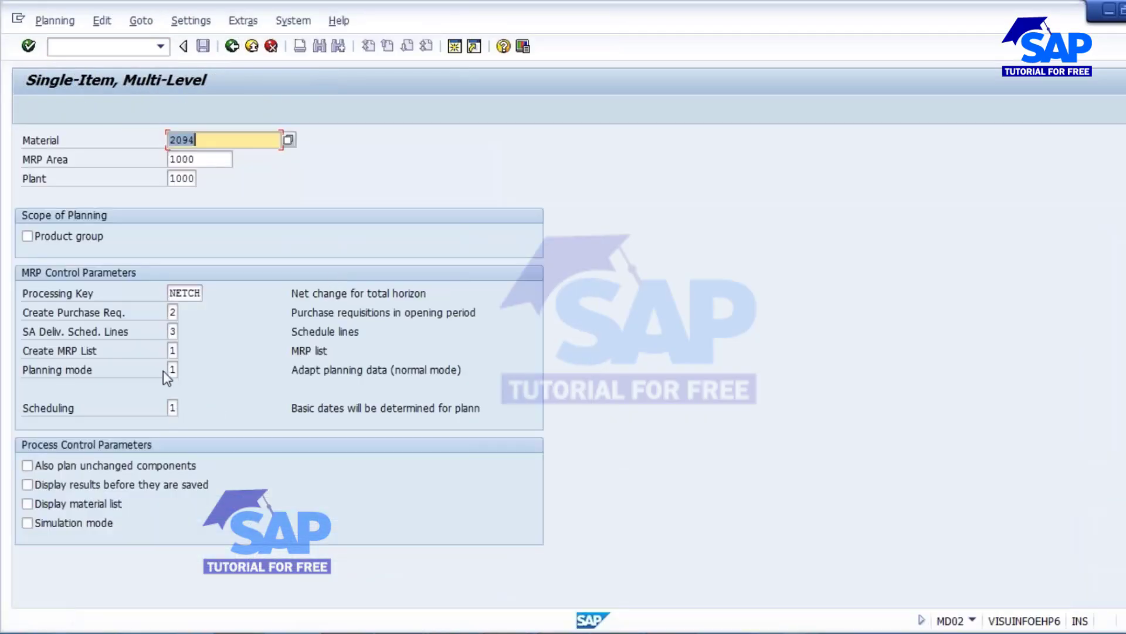
{"action": "left_click", "coordinate": [172, 370]}
{"action": "left_click", "coordinate": [186, 370]}
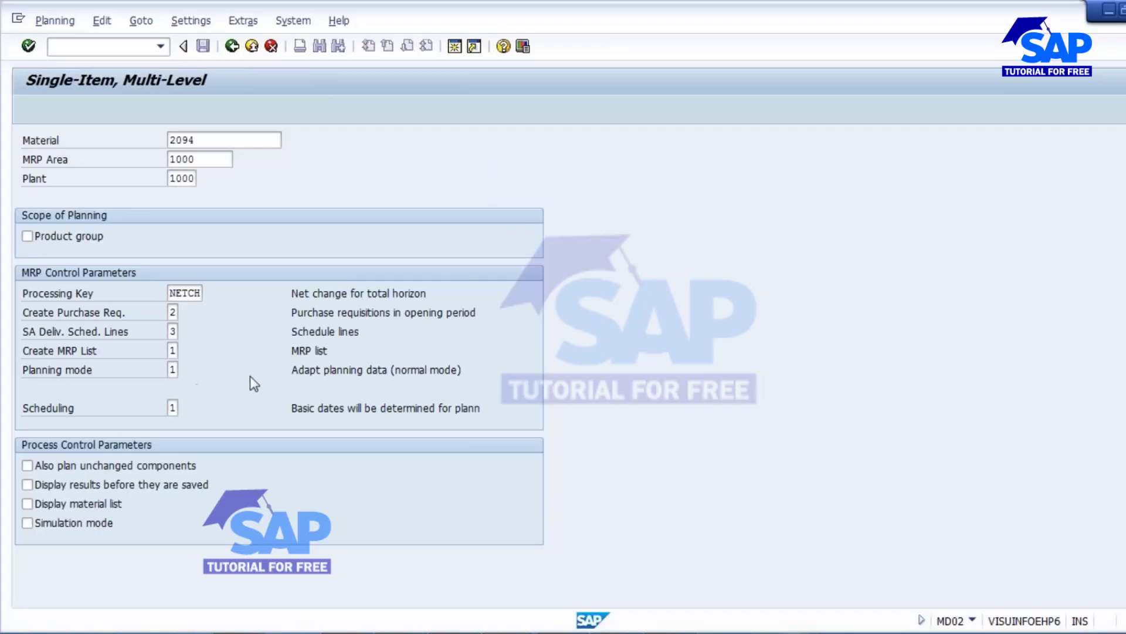
{"action": "left_click", "coordinate": [146, 226]}
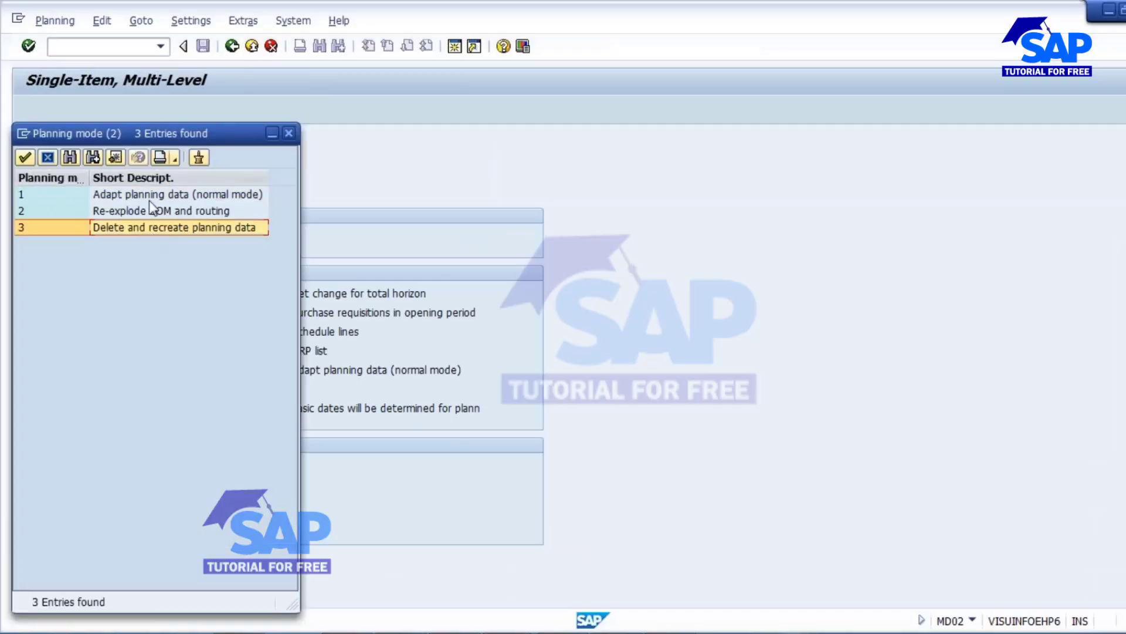
{"action": "left_click_drag", "start_coordinate": [179, 130], "coordinate": [412, 184]}
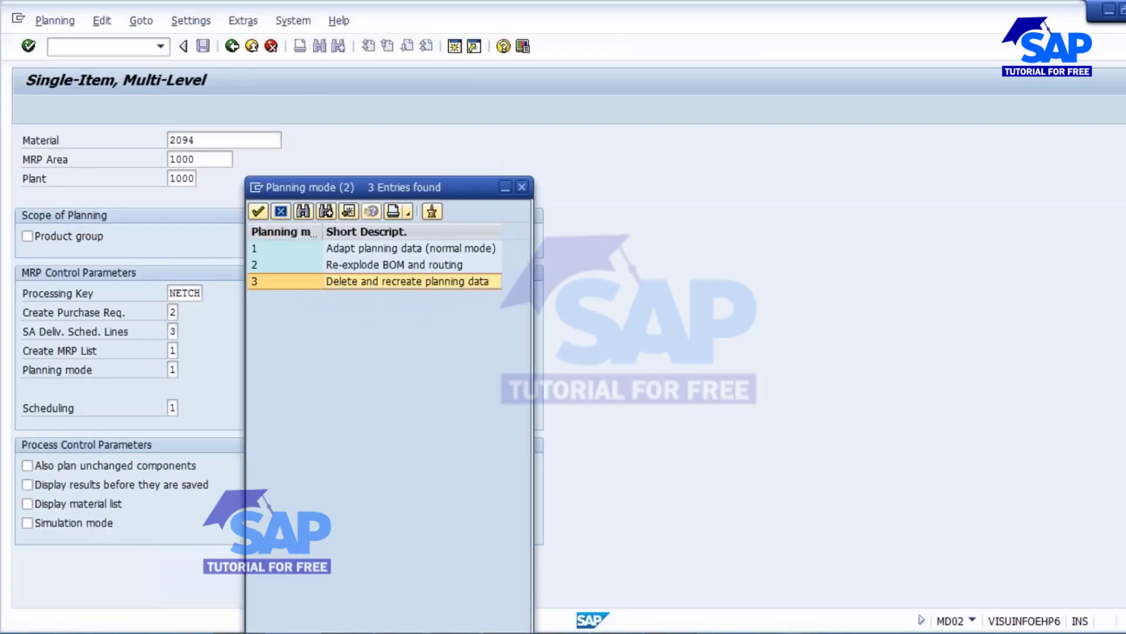
{"action": "double_click", "coordinate": [372, 281]}
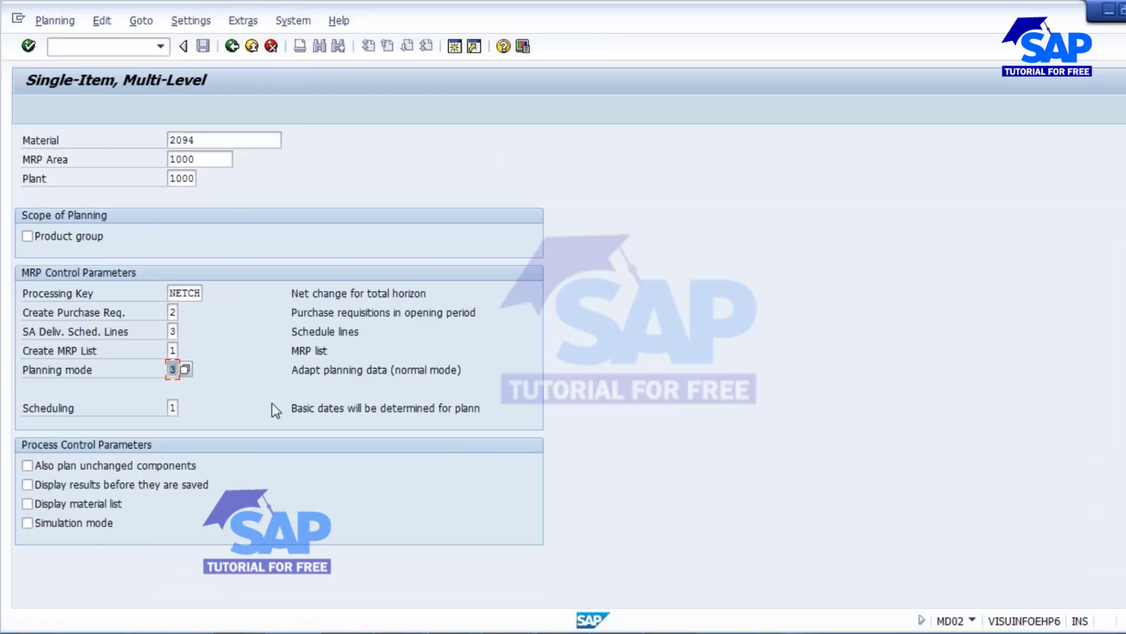
{"action": "key", "text": "Return"}
{"action": "left_click", "coordinate": [300, 374]}
{"action": "left_click_drag", "start_coordinate": [300, 372], "coordinate": [455, 370]}
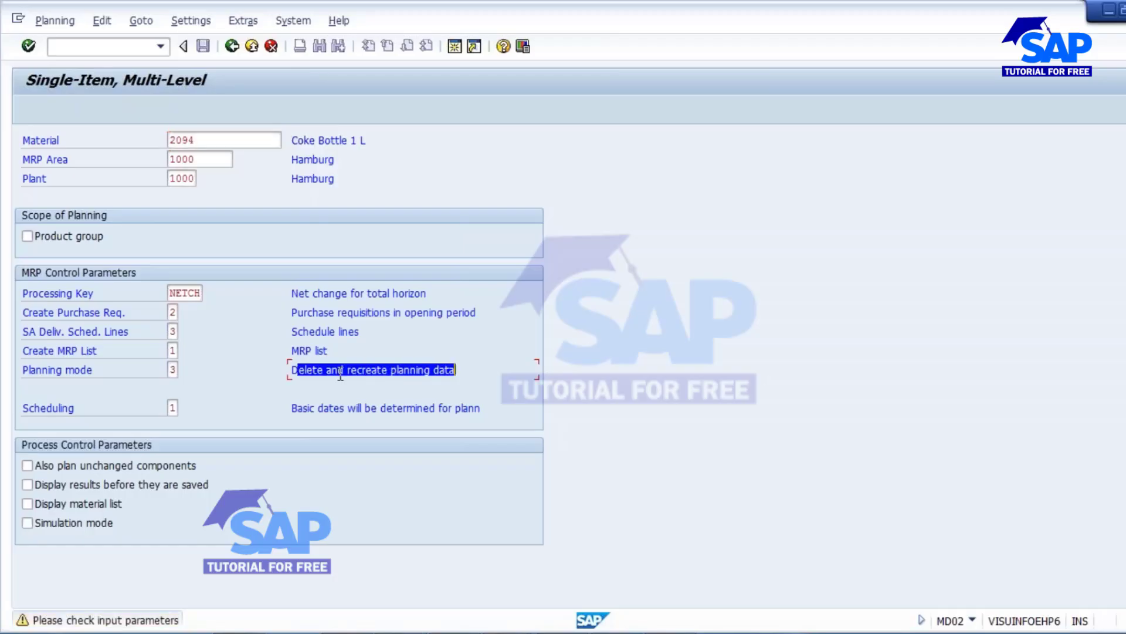
{"action": "key", "text": "Return"}
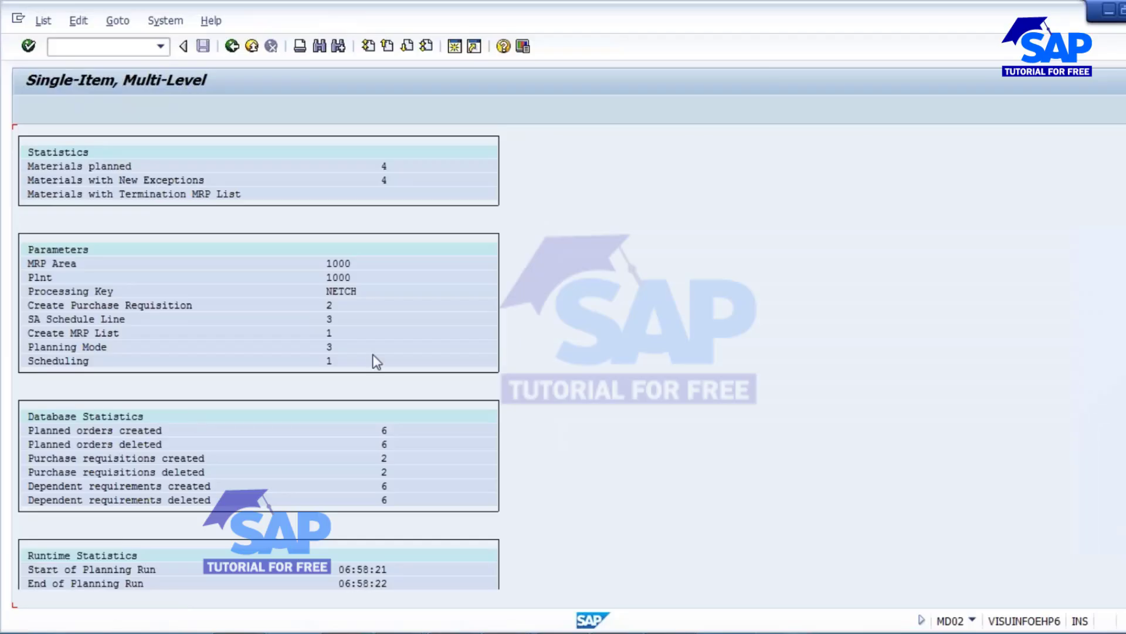
Return to the stock/requirements list of material 2094 and check its independent requirement quantities and both existing planned order numbers.
{"action": "key", "text": "alt+Tab"}
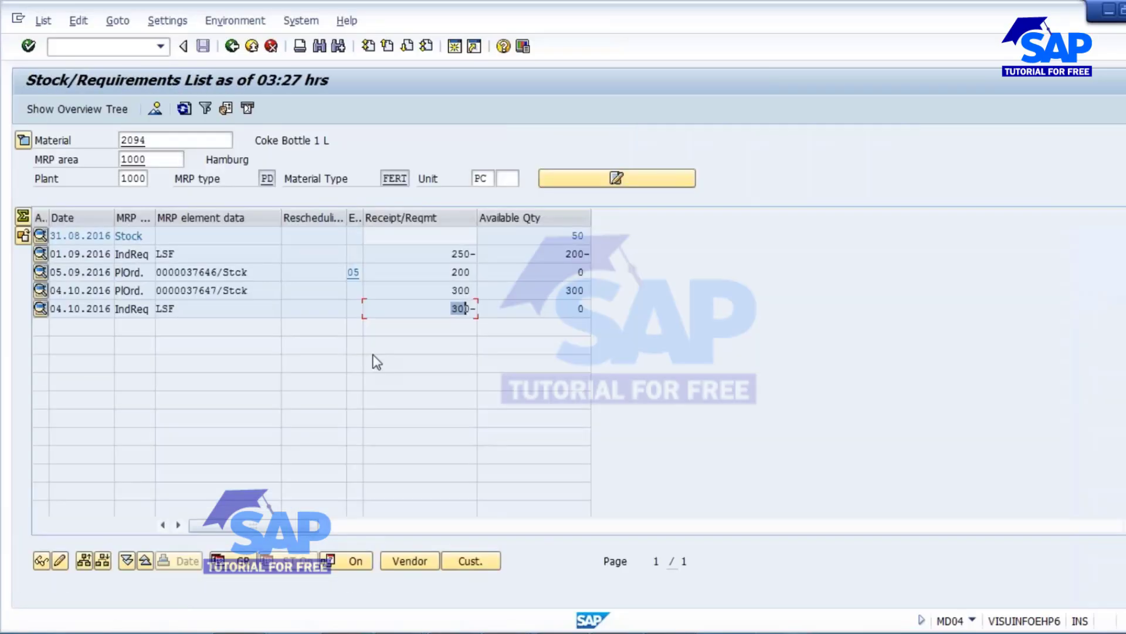
{"action": "left_click_drag", "start_coordinate": [444, 255], "coordinate": [521, 259]}
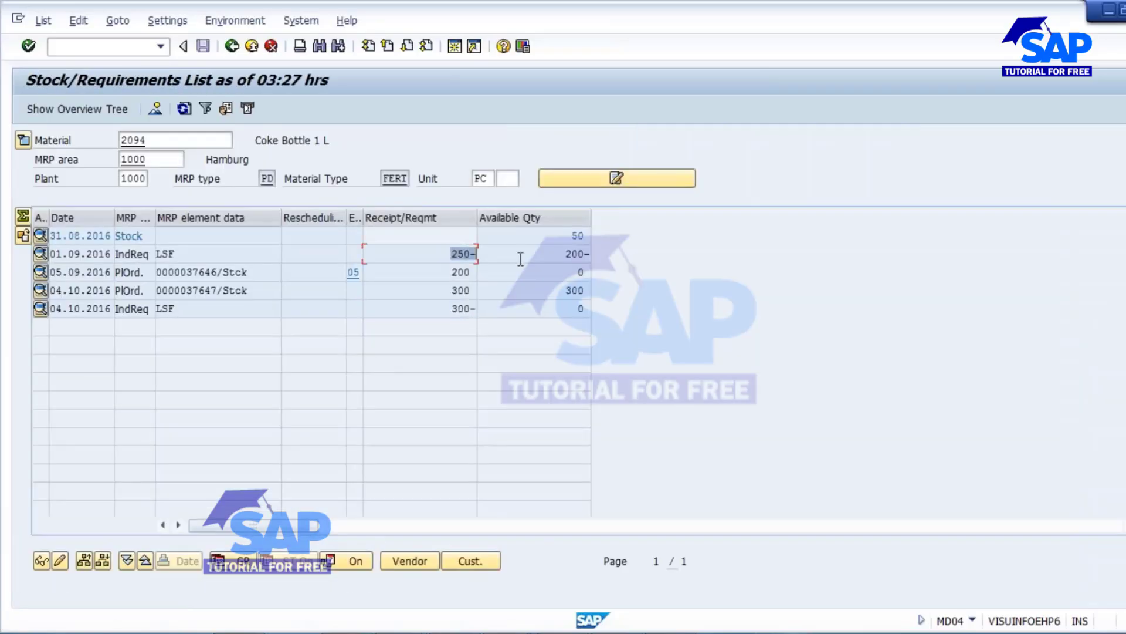
{"action": "left_click_drag", "start_coordinate": [447, 309], "coordinate": [519, 311]}
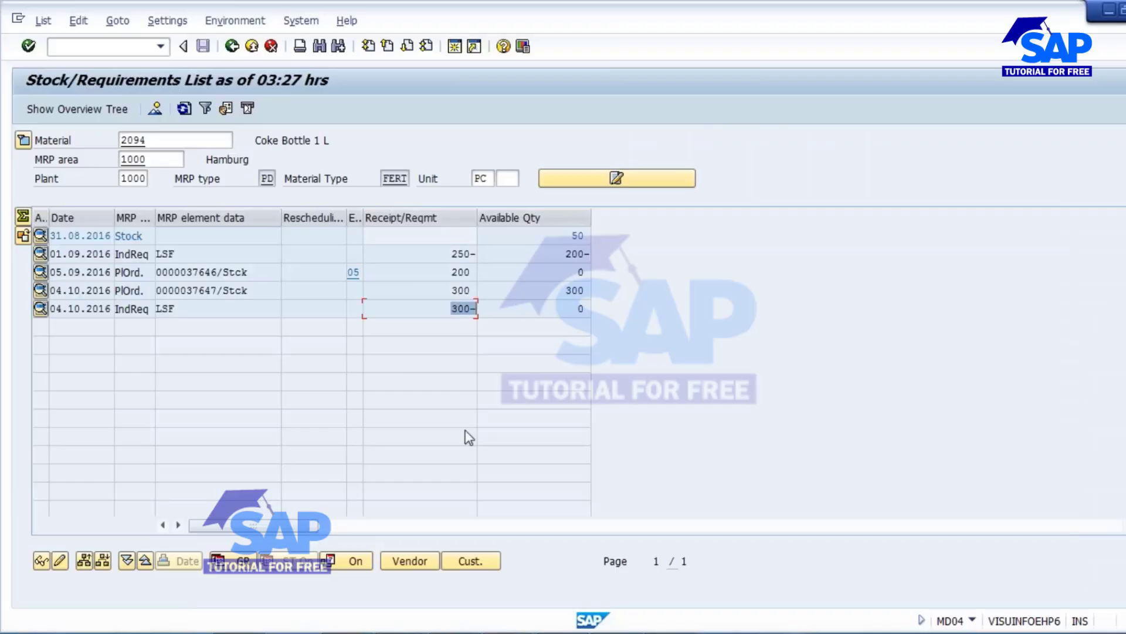
{"action": "left_click_drag", "start_coordinate": [252, 271], "coordinate": [156, 271]}
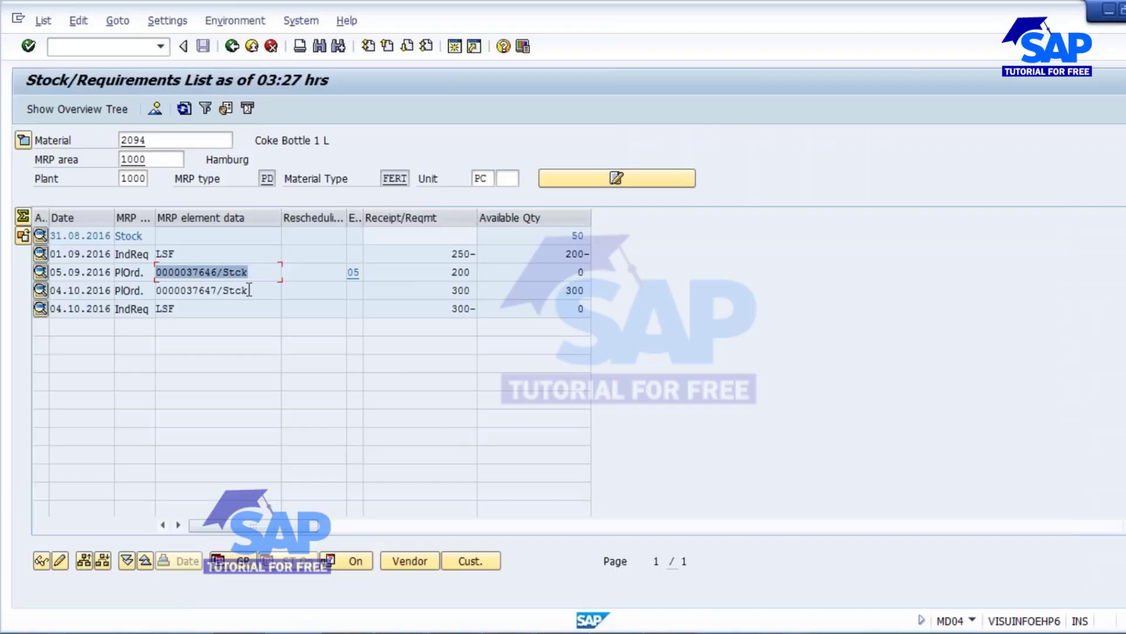
{"action": "left_click_drag", "start_coordinate": [249, 290], "coordinate": [136, 290]}
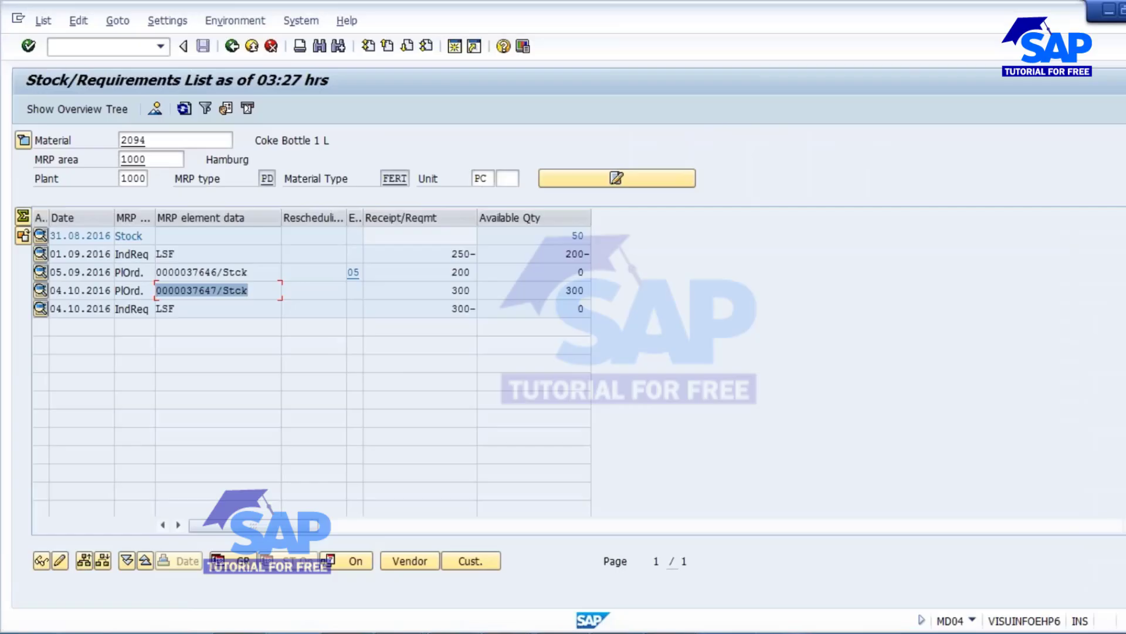
Refresh the stock/requirements list and compare the planned order numbers with the ones noted in Notepad.
{"action": "left_click", "coordinate": [184, 108]}
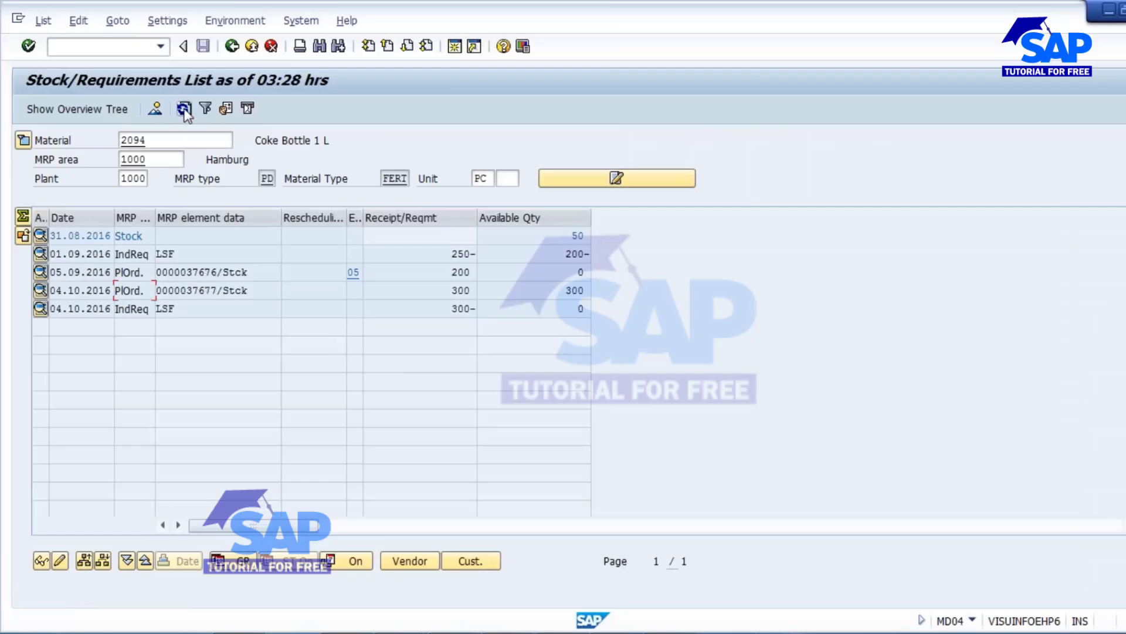
{"action": "left_click", "coordinate": [222, 275]}
{"action": "double_click", "coordinate": [224, 292]}
{"action": "mouse_move", "coordinate": [402, 628]}
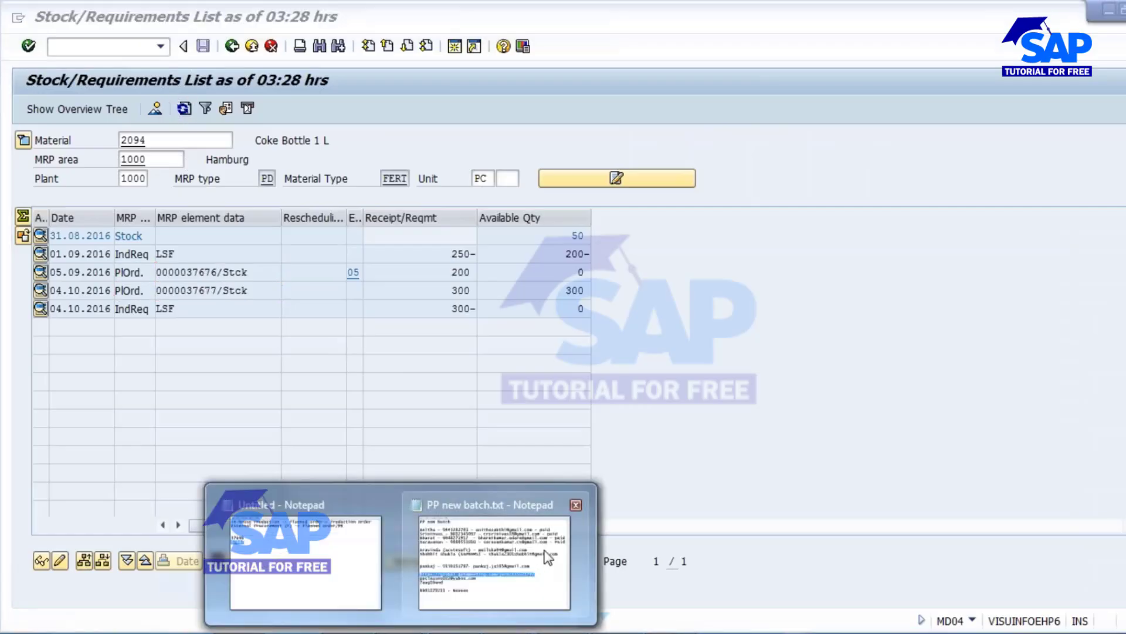
{"action": "left_click", "coordinate": [537, 551]}
{"action": "left_click_drag", "start_coordinate": [377, 131], "coordinate": [431, 117]}
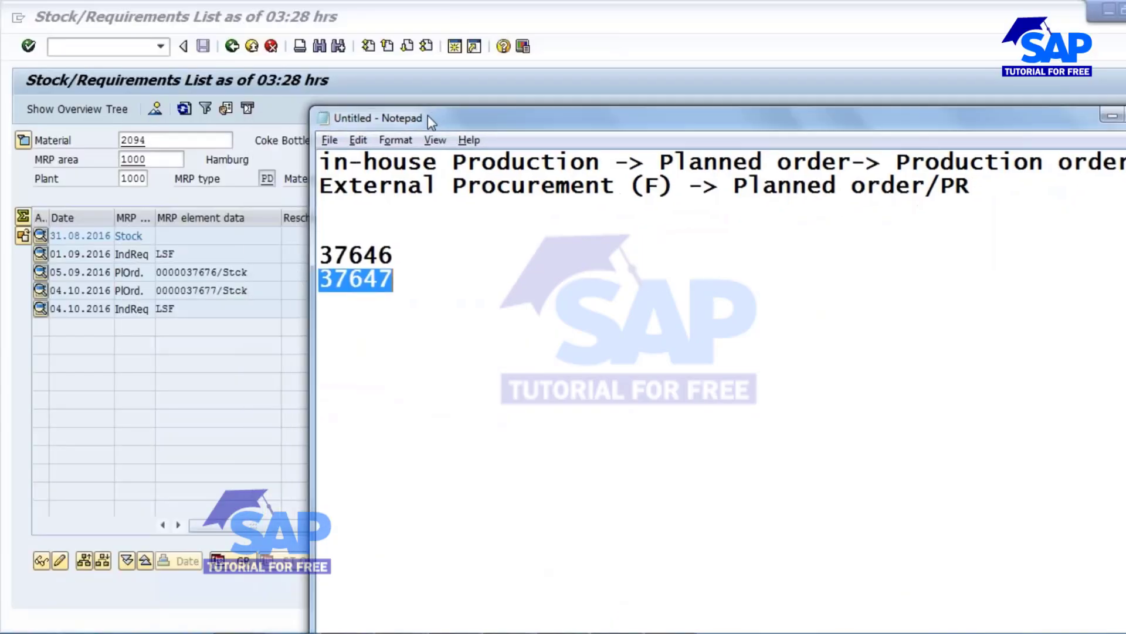
{"action": "left_click_drag", "start_coordinate": [392, 255], "coordinate": [285, 256]}
{"action": "left_click_drag", "start_coordinate": [398, 279], "coordinate": [291, 278]}
{"action": "left_click", "coordinate": [200, 276]}
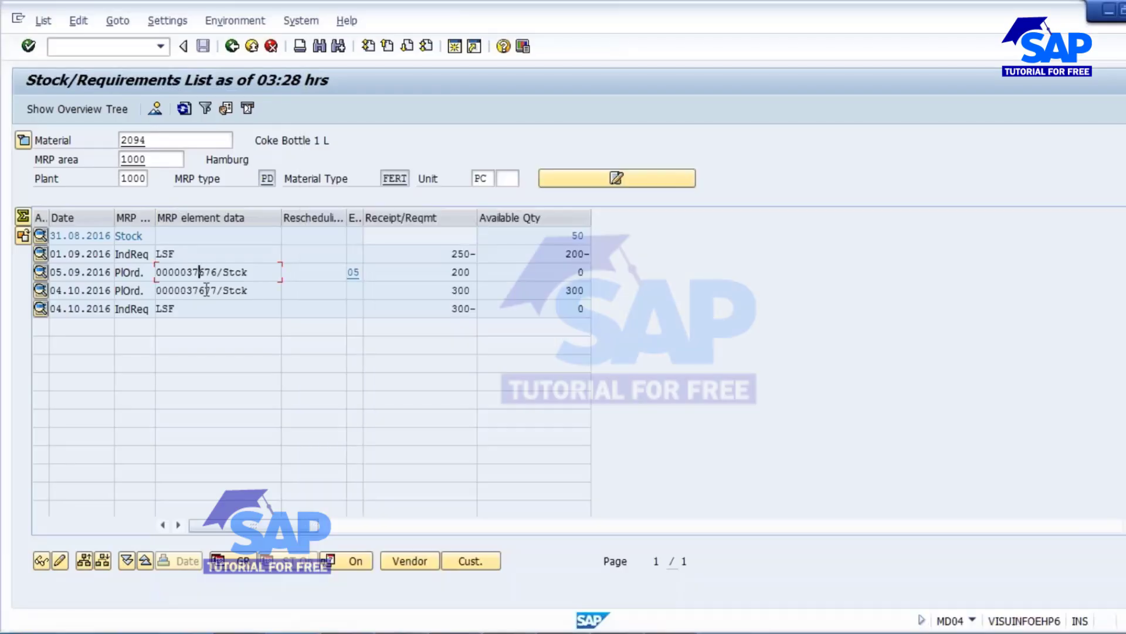
{"action": "double_click", "coordinate": [453, 254]}
{"action": "double_click", "coordinate": [451, 308]}
Bring up the MD02 session planned with mode 1 and return it to the initial planning parameters.
{"action": "mouse_move", "coordinate": [404, 568]}
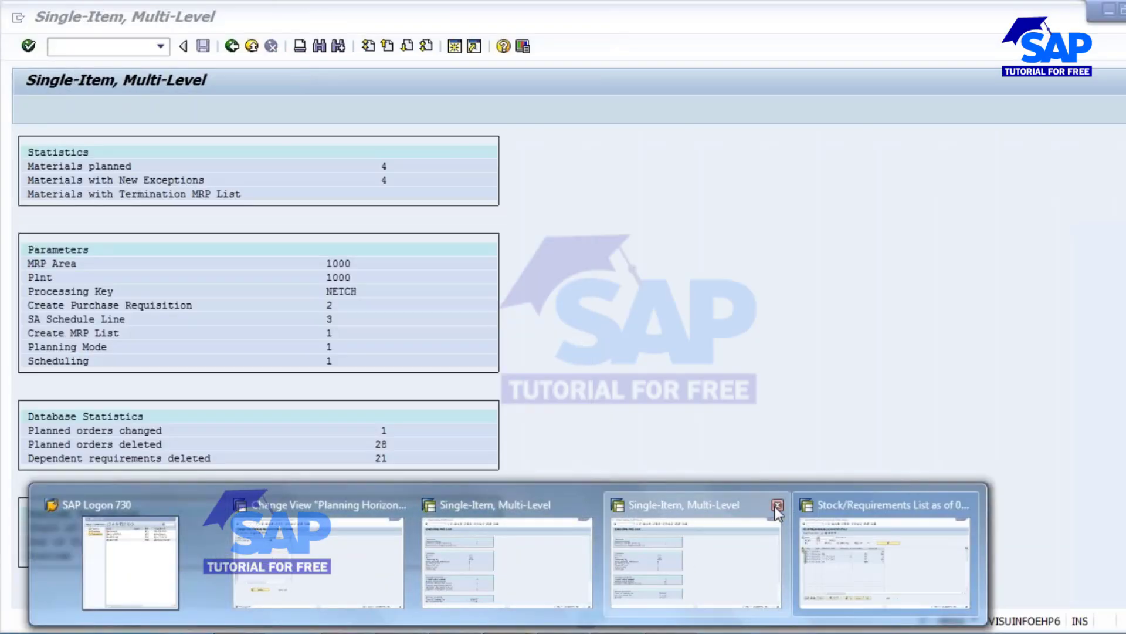
{"action": "left_click", "coordinate": [734, 517]}
{"action": "left_click", "coordinate": [232, 46]}
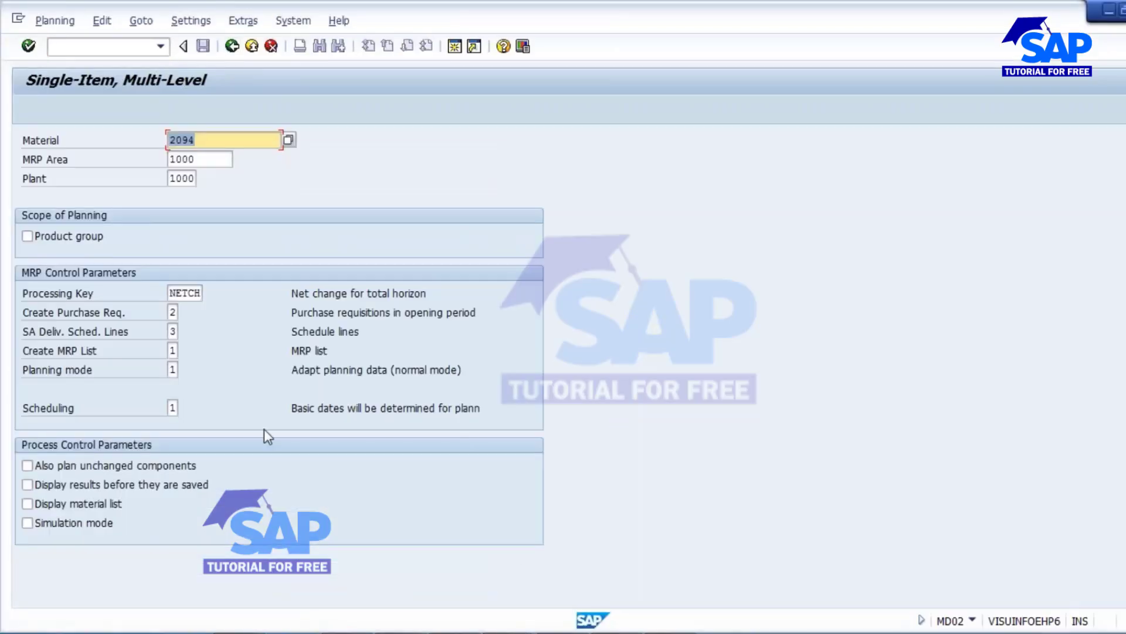
{"action": "left_click", "coordinate": [172, 369]}
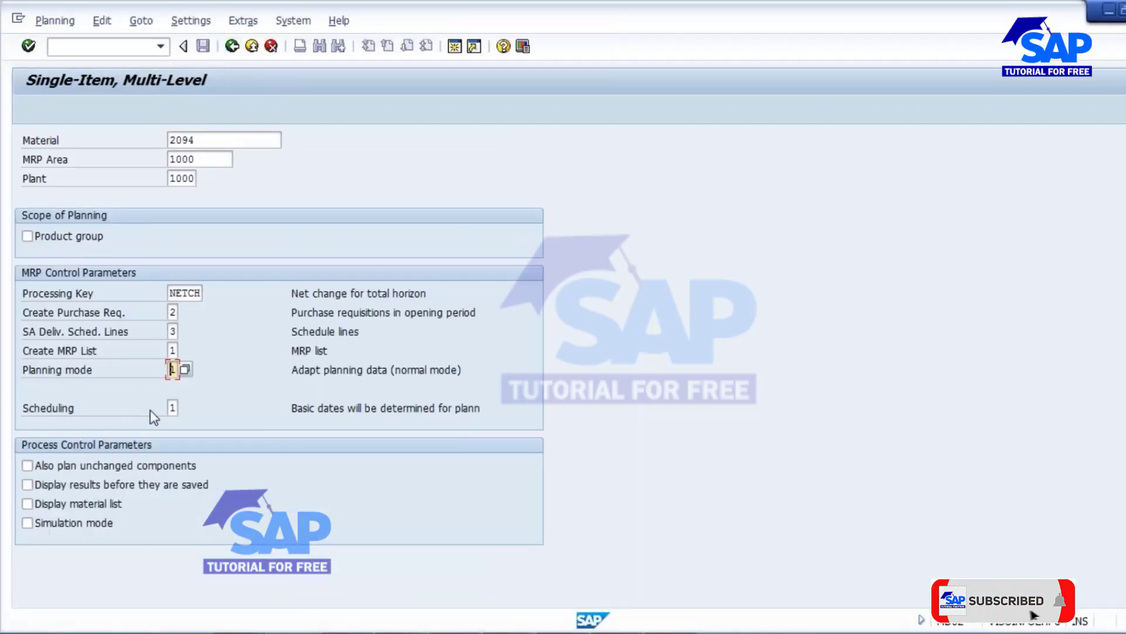
Display the possible Scheduling values and examine option 2, Lead time scheduling and capacity planning.
{"action": "left_click", "coordinate": [172, 408]}
{"action": "left_click", "coordinate": [186, 407]}
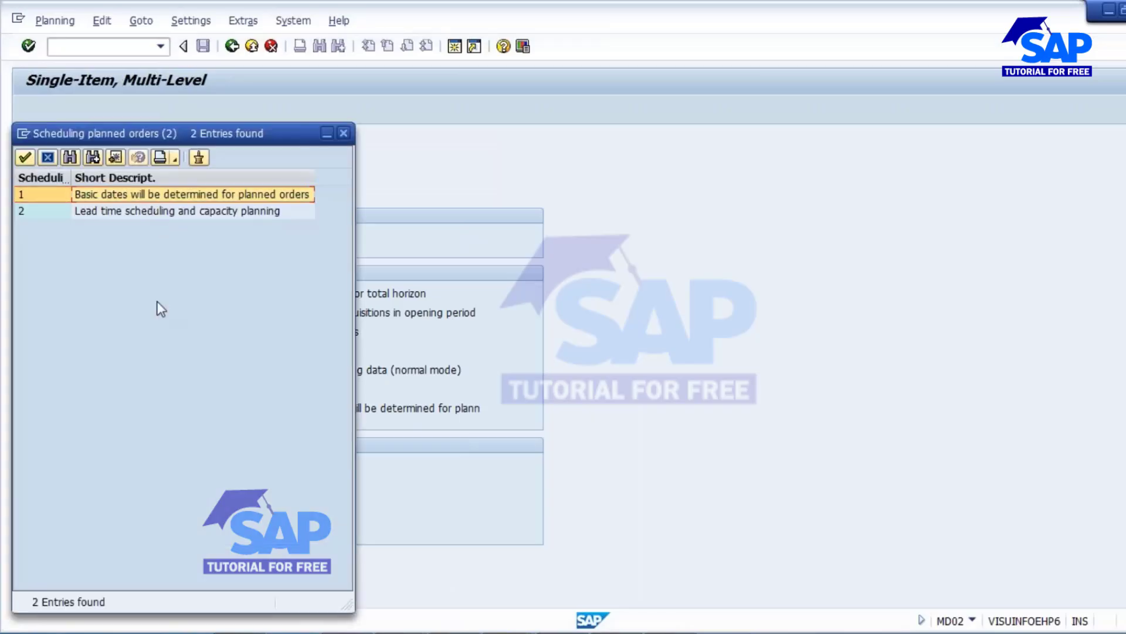
{"action": "left_click", "coordinate": [128, 213]}
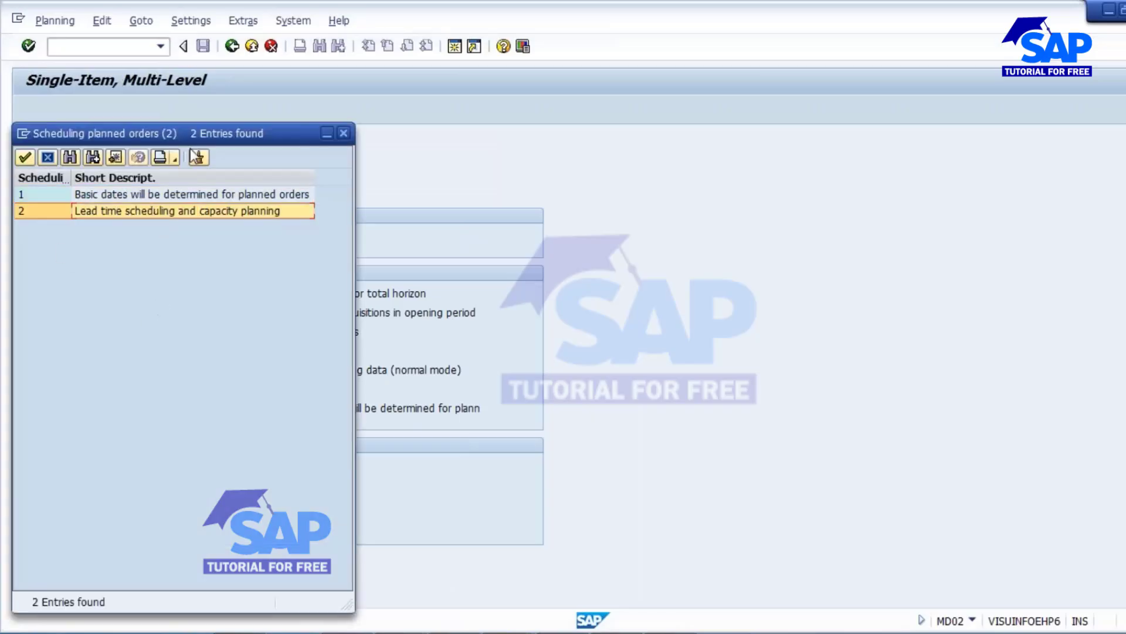
{"action": "left_click_drag", "start_coordinate": [198, 129], "coordinate": [343, 175]}
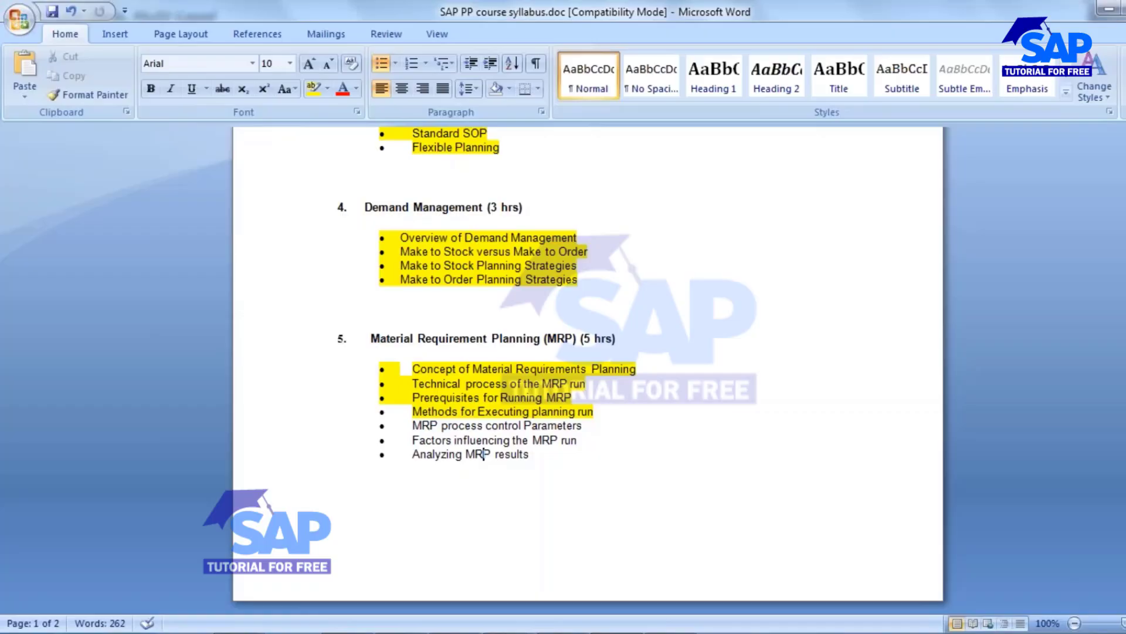
Look up the Scheduling topic under Production Order Execution in the SAP PP course syllabus in Word.
{"action": "scroll", "coordinate": [530, 478], "scroll_direction": "down", "scroll_amount": 4}
{"action": "scroll", "coordinate": [529, 478], "scroll_direction": "down", "scroll_amount": 4}
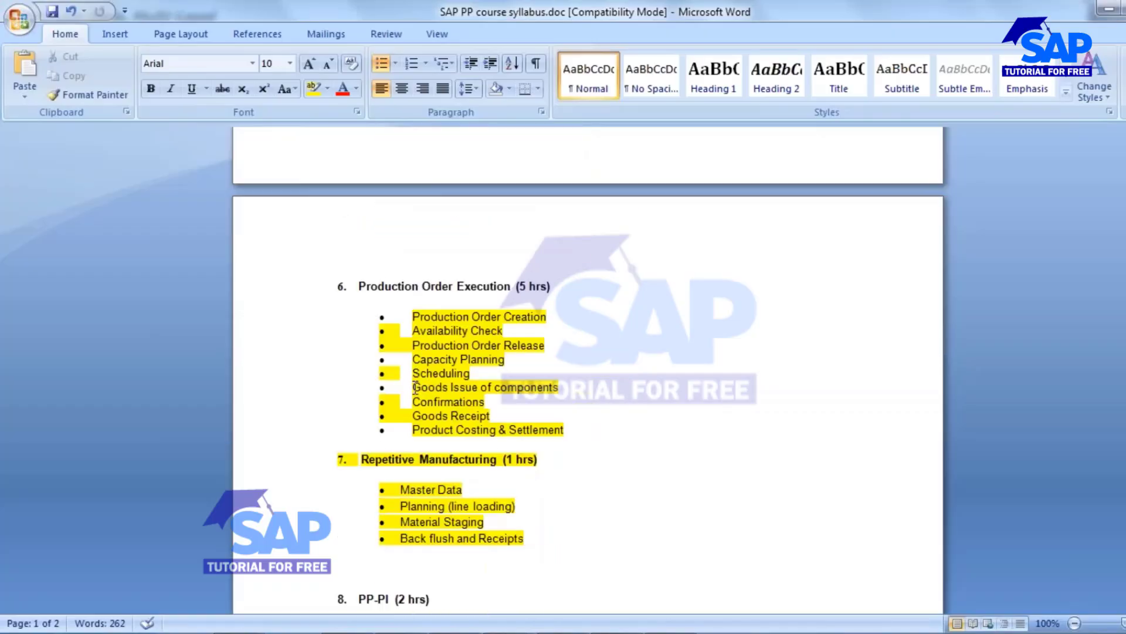
{"action": "left_click_drag", "start_coordinate": [412, 373], "coordinate": [486, 376]}
{"action": "left_click", "coordinate": [444, 388]}
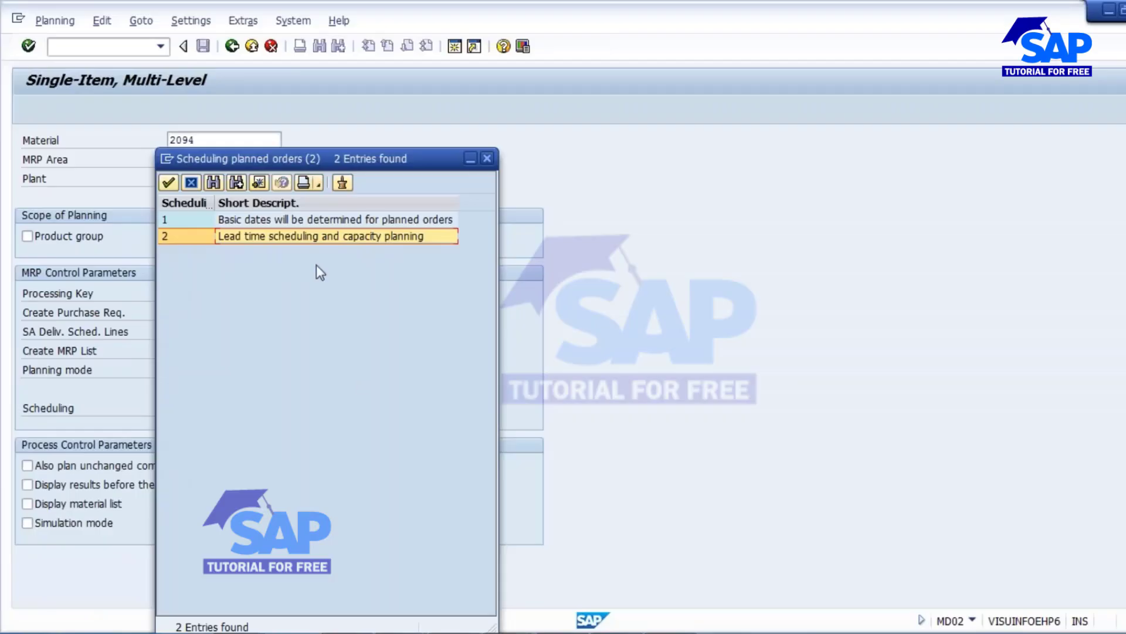
Compare Scheduling options 1 and 2 in the MD02 value list and close the list without choosing.
{"action": "left_click", "coordinate": [294, 222]}
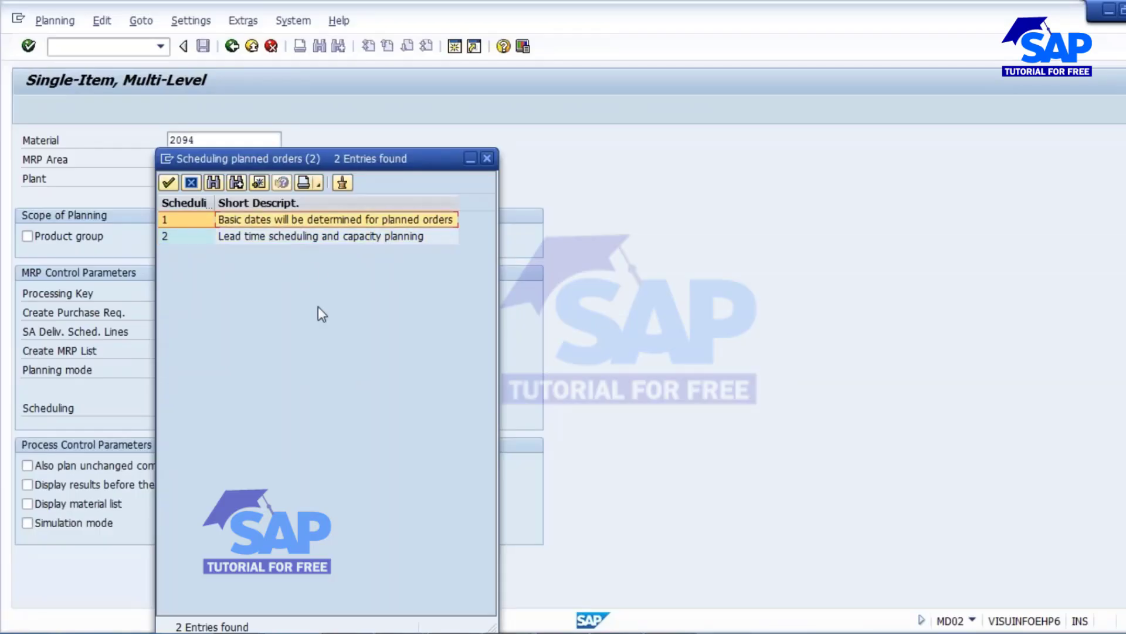
{"action": "left_click", "coordinate": [238, 237]}
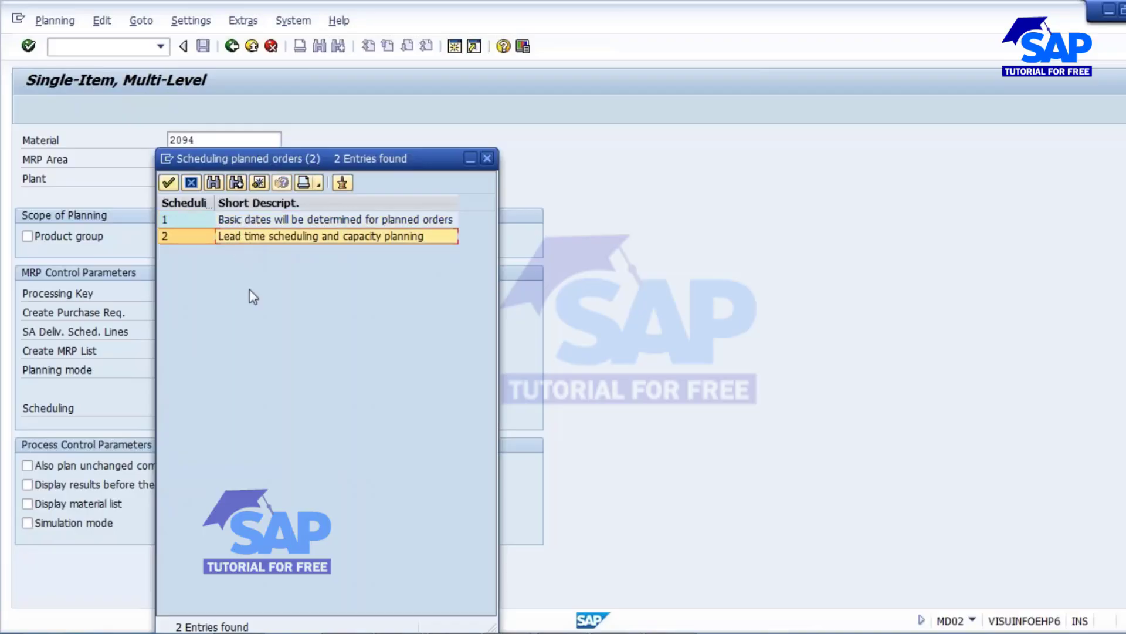
{"action": "left_click", "coordinate": [487, 159]}
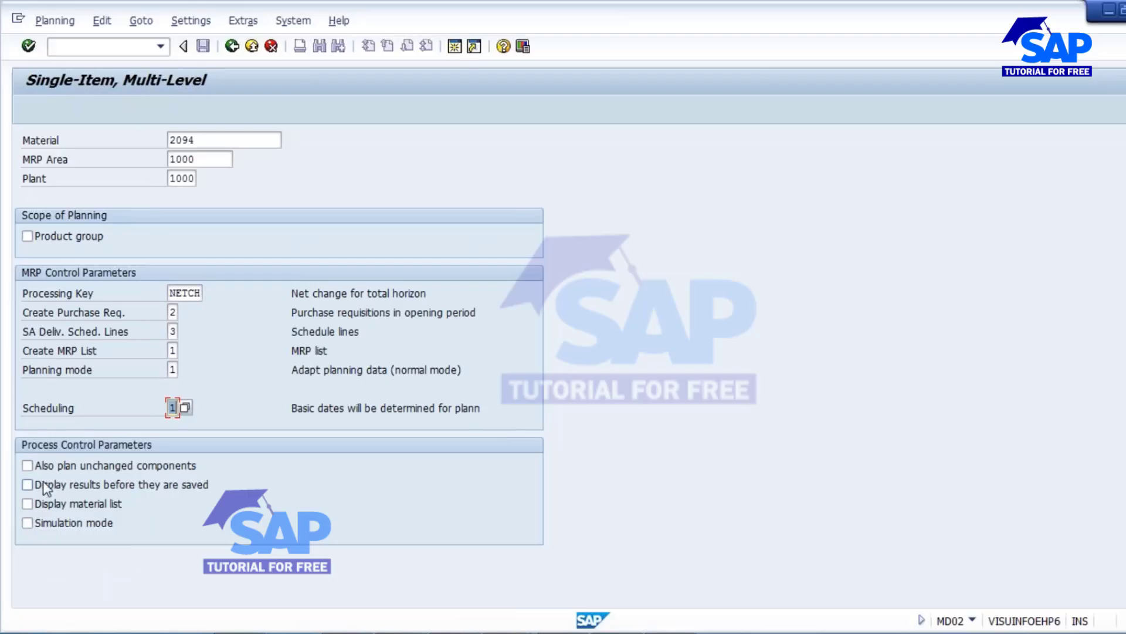
Try the process control option Also plan unchanged components for material 2094 and clear it again.
{"action": "left_click", "coordinate": [27, 466]}
{"action": "double_click", "coordinate": [214, 141]}
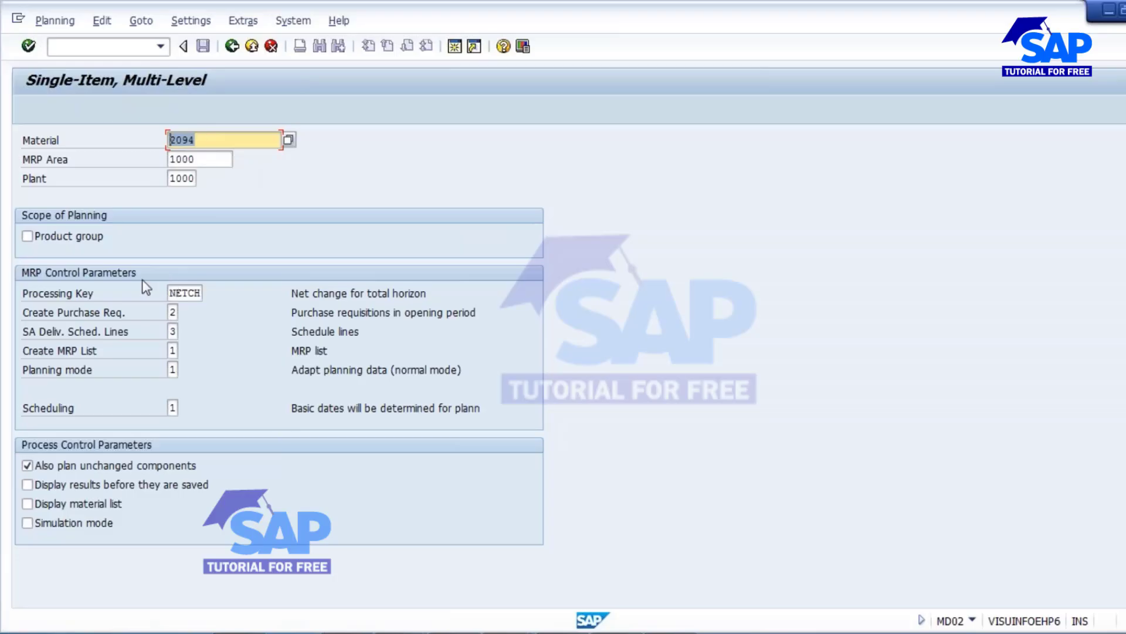
{"action": "left_click", "coordinate": [28, 466]}
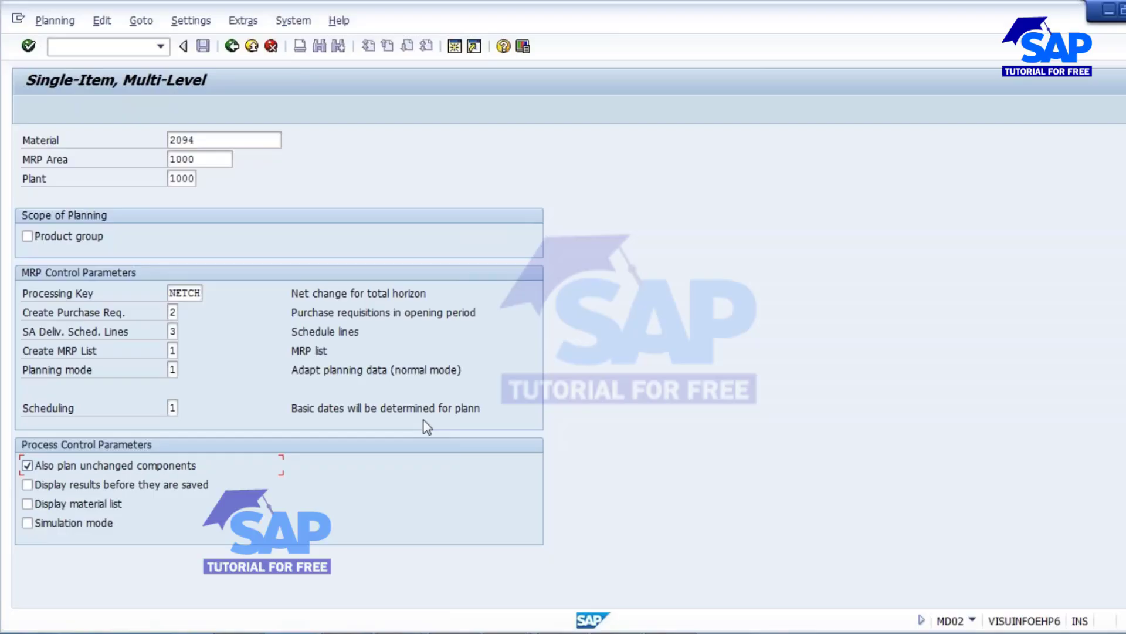
{"action": "left_click", "coordinate": [35, 466]}
Run the MD02 planning for material 2094 with planning mode 1, Adapt planning data.
{"action": "left_click", "coordinate": [27, 485]}
{"action": "key", "text": "Return"}
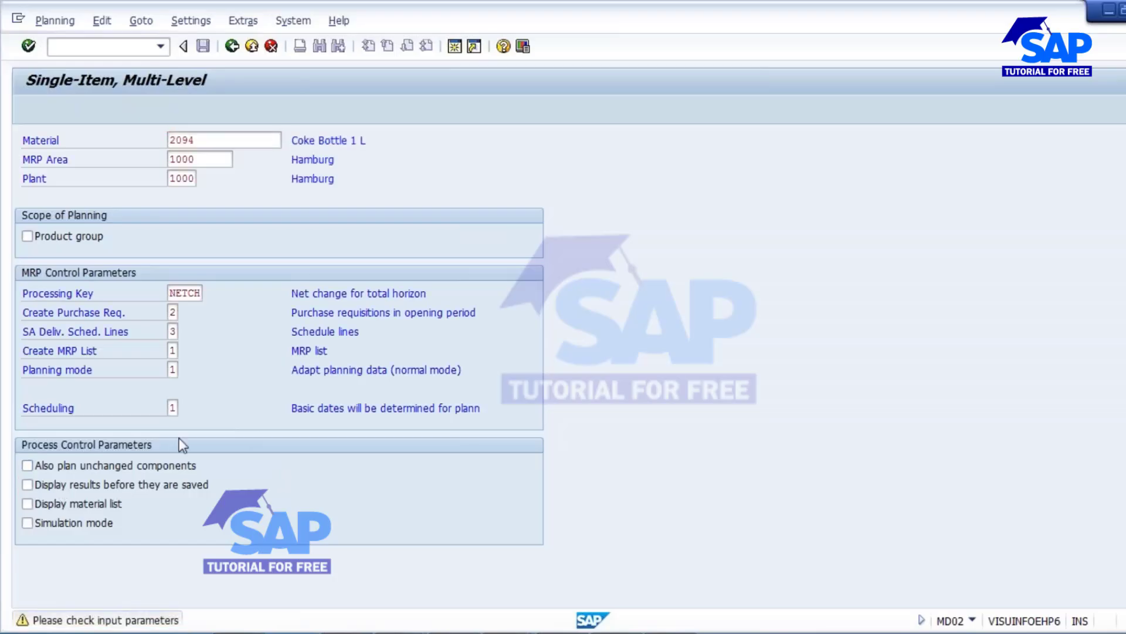
{"action": "key", "text": "Return"}
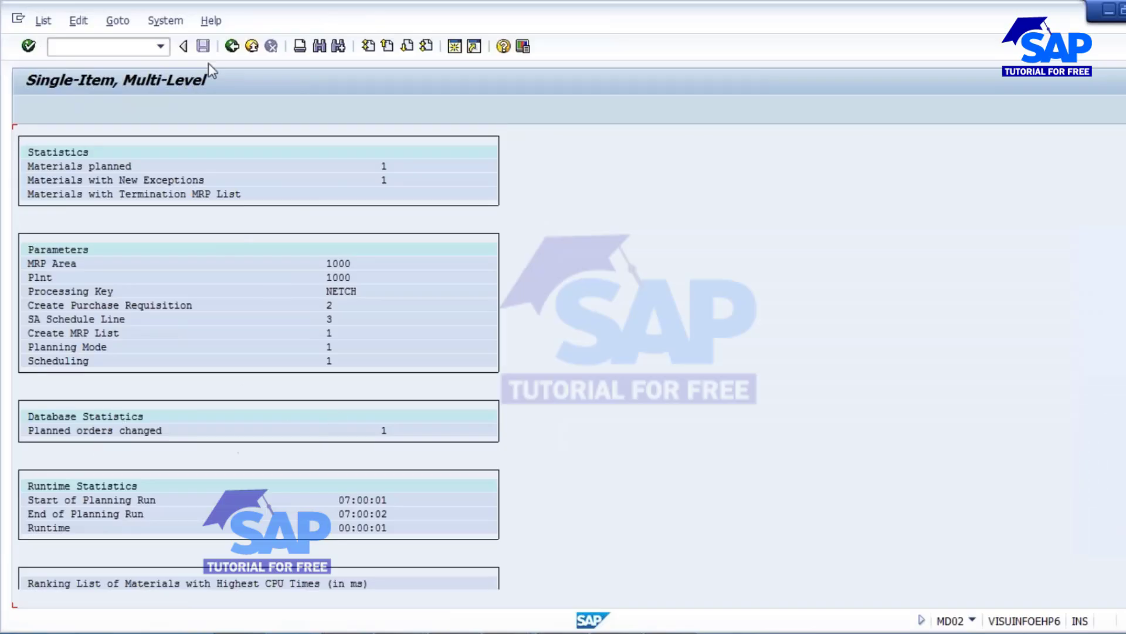
Run the planning for material 2094 again with planning mode 3 and Display results before they are saved enabled.
{"action": "left_click", "coordinate": [232, 47]}
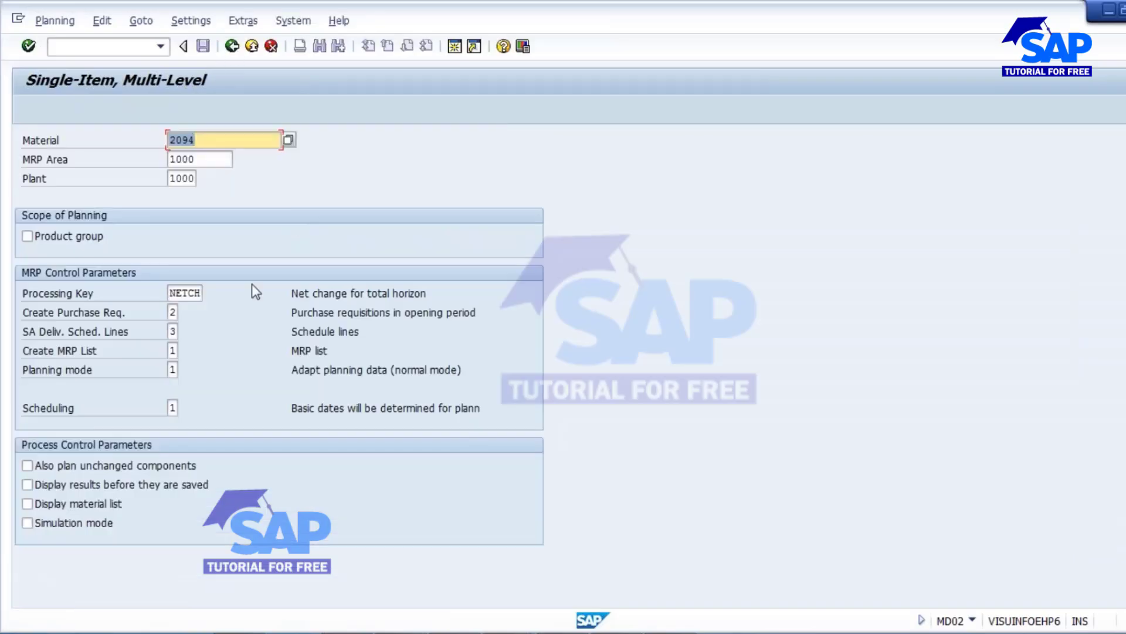
{"action": "left_click", "coordinate": [169, 494]}
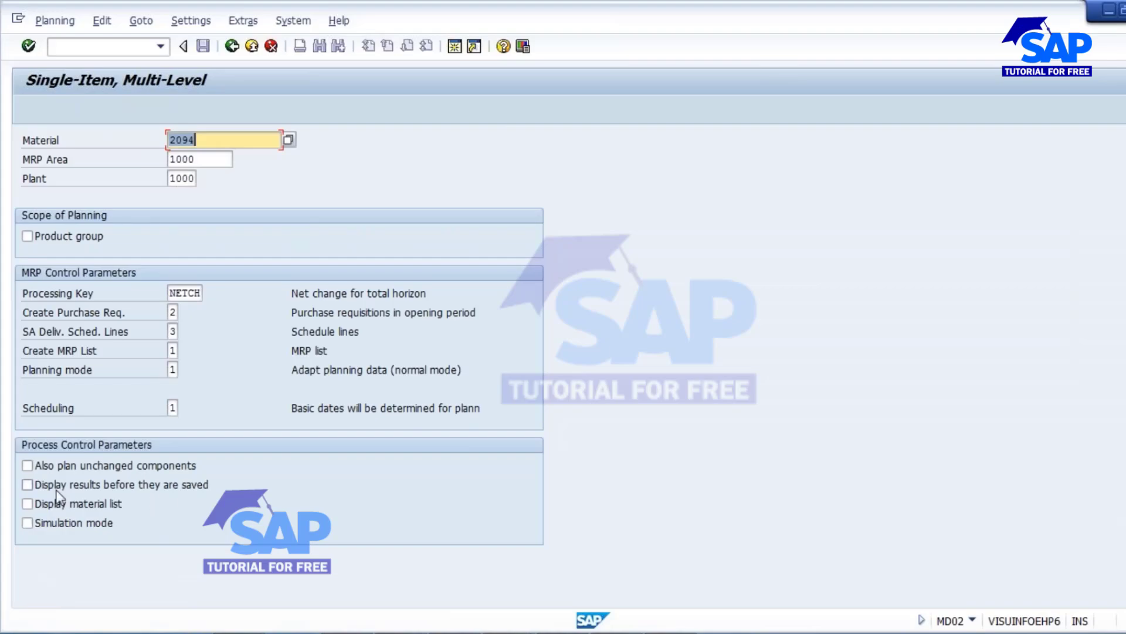
{"action": "left_click", "coordinate": [171, 369]}
{"action": "type", "text": "3"}
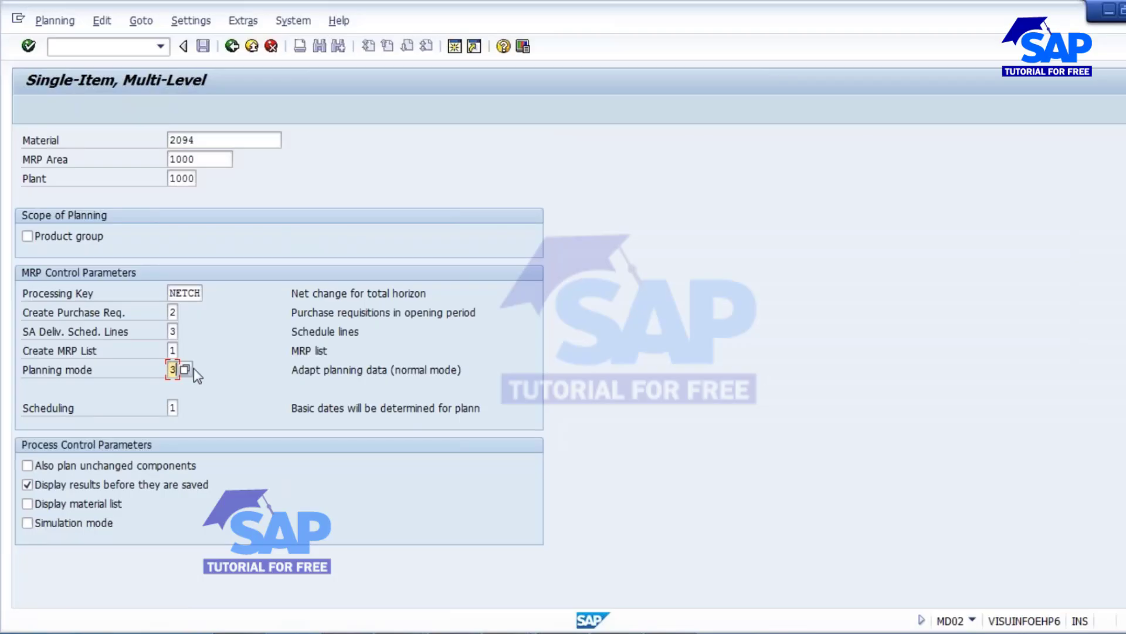
{"action": "key", "text": "Return"}
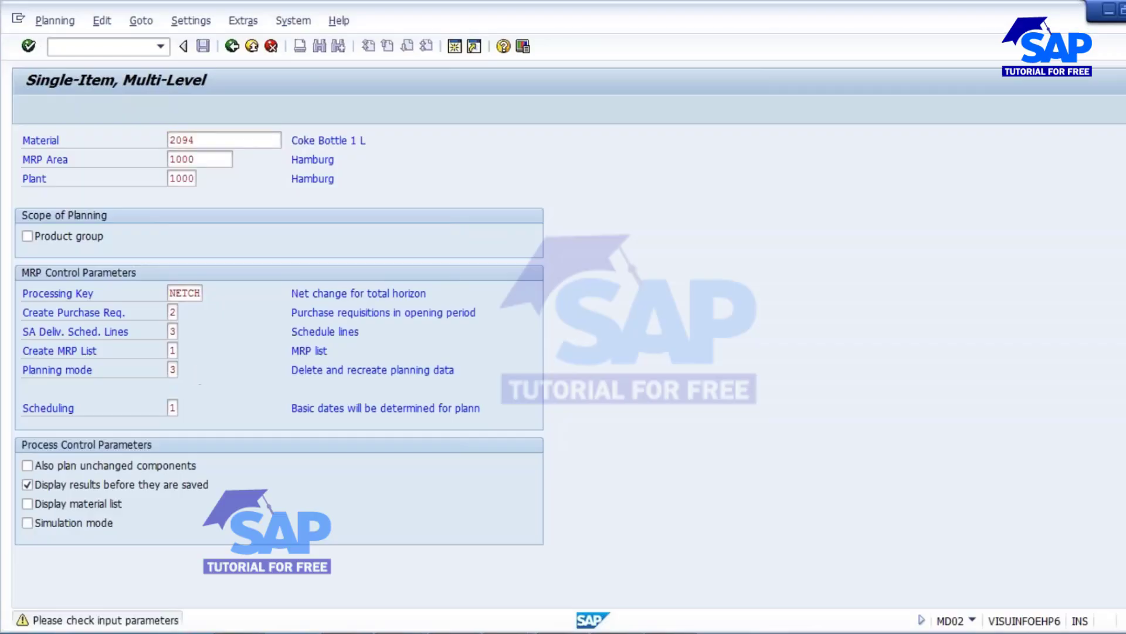
{"action": "key", "text": "Return"}
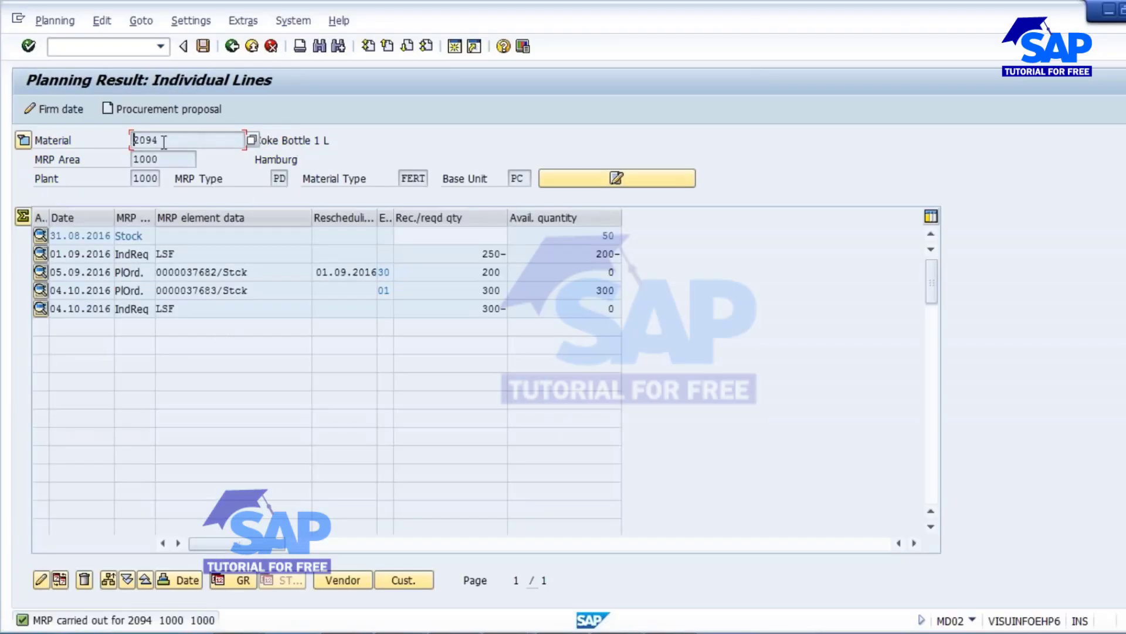
Save the planning result of material 2094 and check which material is the next stopping point.
{"action": "left_click_drag", "start_coordinate": [164, 142], "coordinate": [134, 143]}
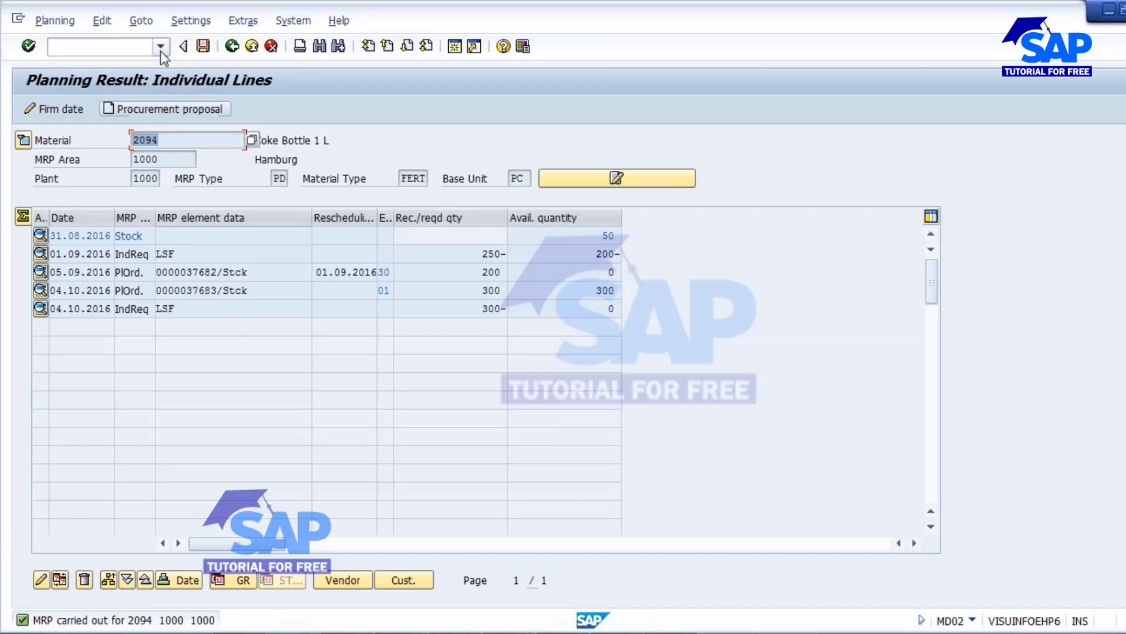
{"action": "left_click", "coordinate": [203, 46]}
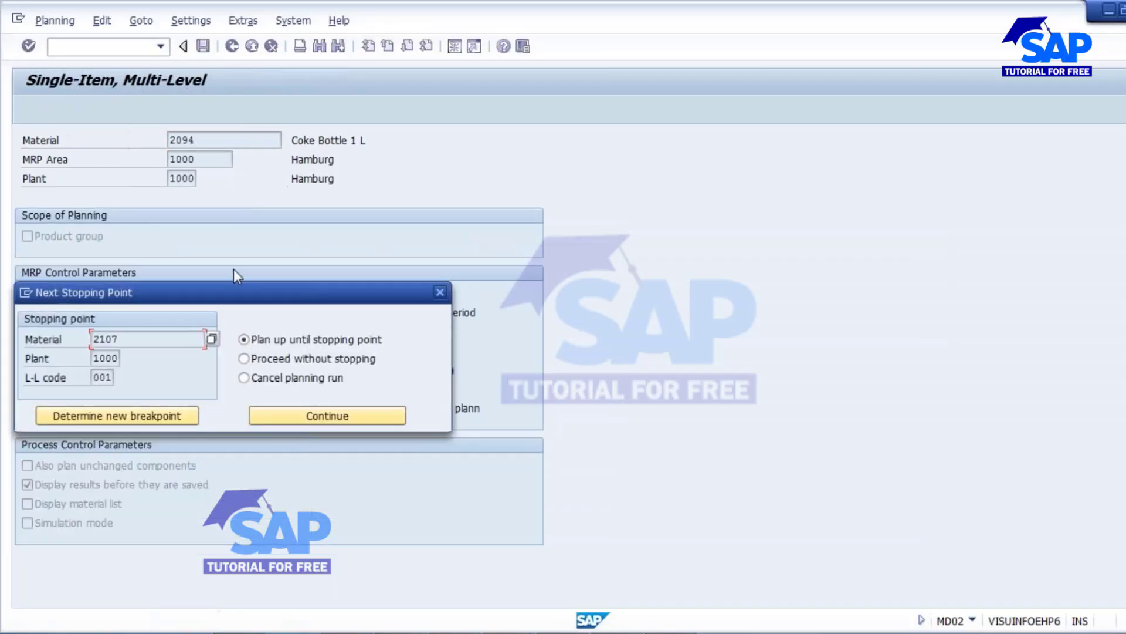
{"action": "left_click_drag", "start_coordinate": [224, 287], "coordinate": [369, 275]}
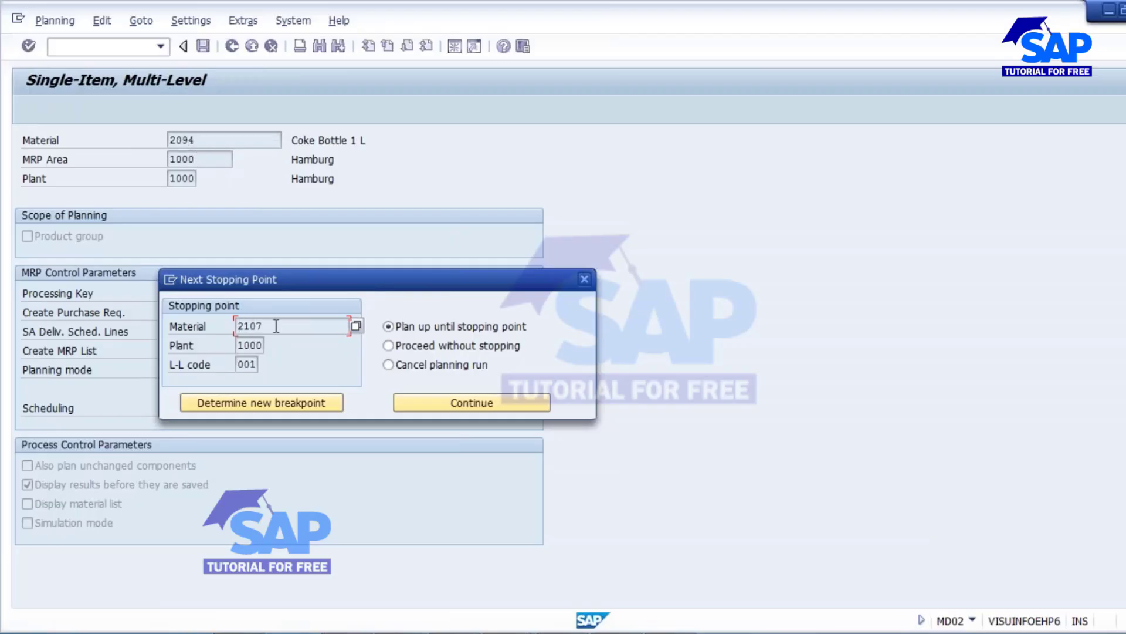
{"action": "left_click_drag", "start_coordinate": [277, 326], "coordinate": [237, 327]}
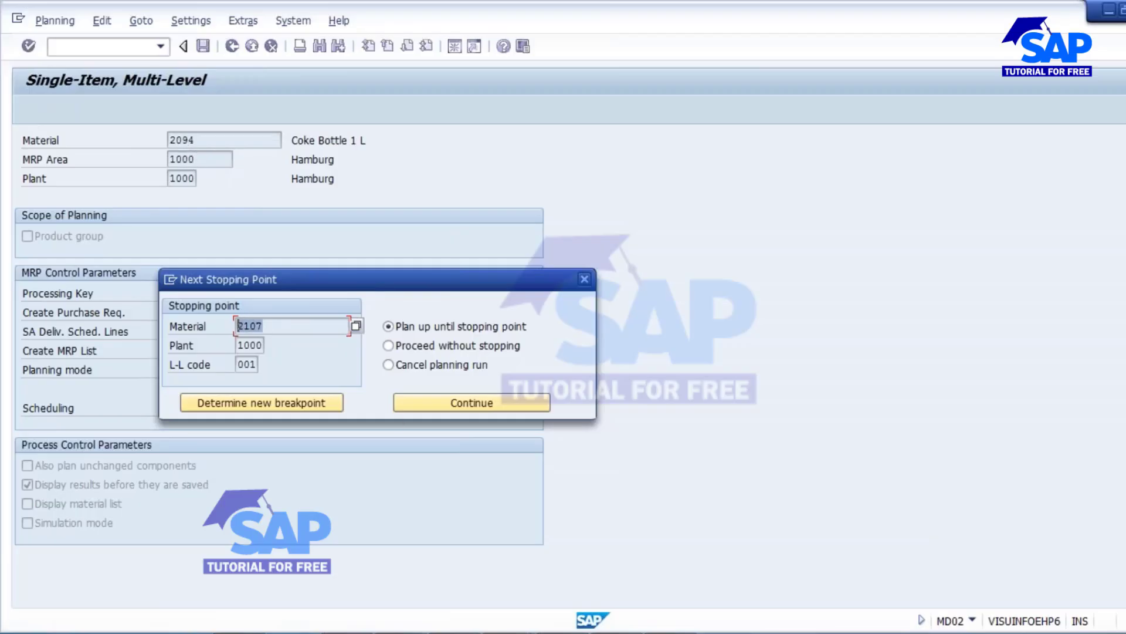
Plan up until stopping point material 2107 and save its planning result.
{"action": "left_click", "coordinate": [476, 403]}
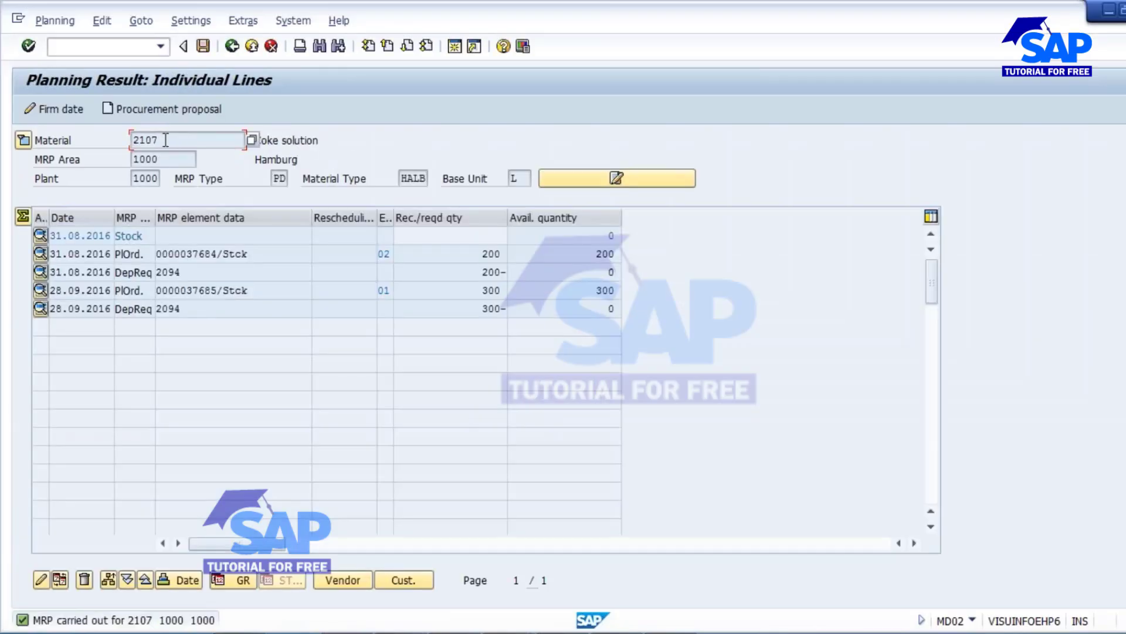
{"action": "left_click_drag", "start_coordinate": [166, 140], "coordinate": [134, 139]}
{"action": "left_click", "coordinate": [203, 47]}
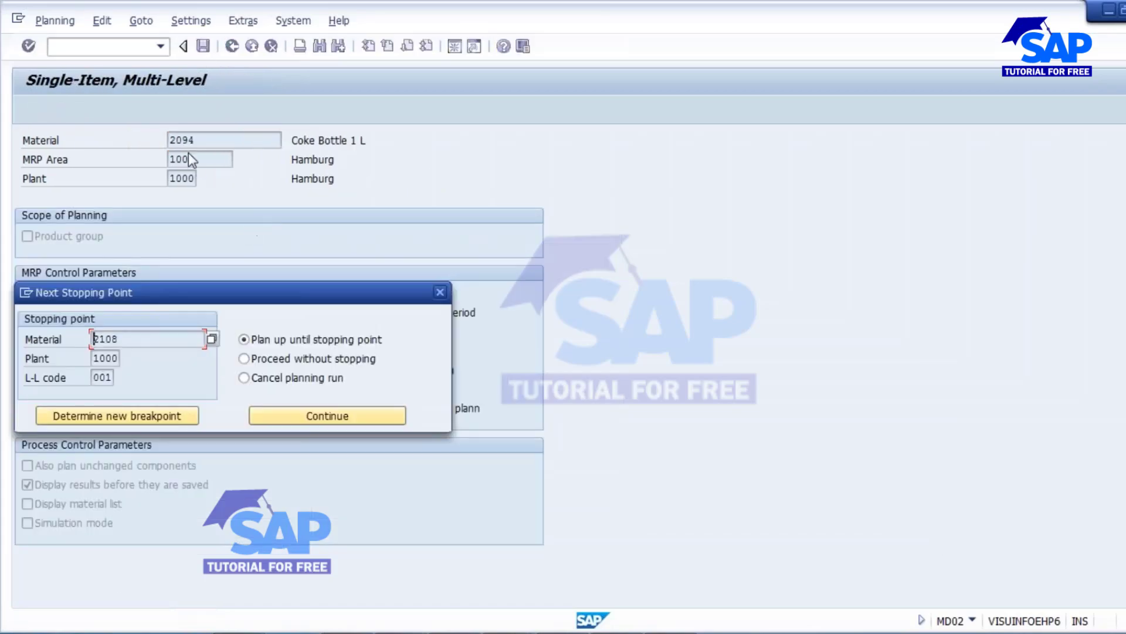
Plan up until stopping point materials 2108 and 2109 in turn, saving each planning result, and return to the initial planning screen.
{"action": "left_click_drag", "start_coordinate": [144, 341], "coordinate": [93, 339]}
{"action": "left_click", "coordinate": [305, 413]}
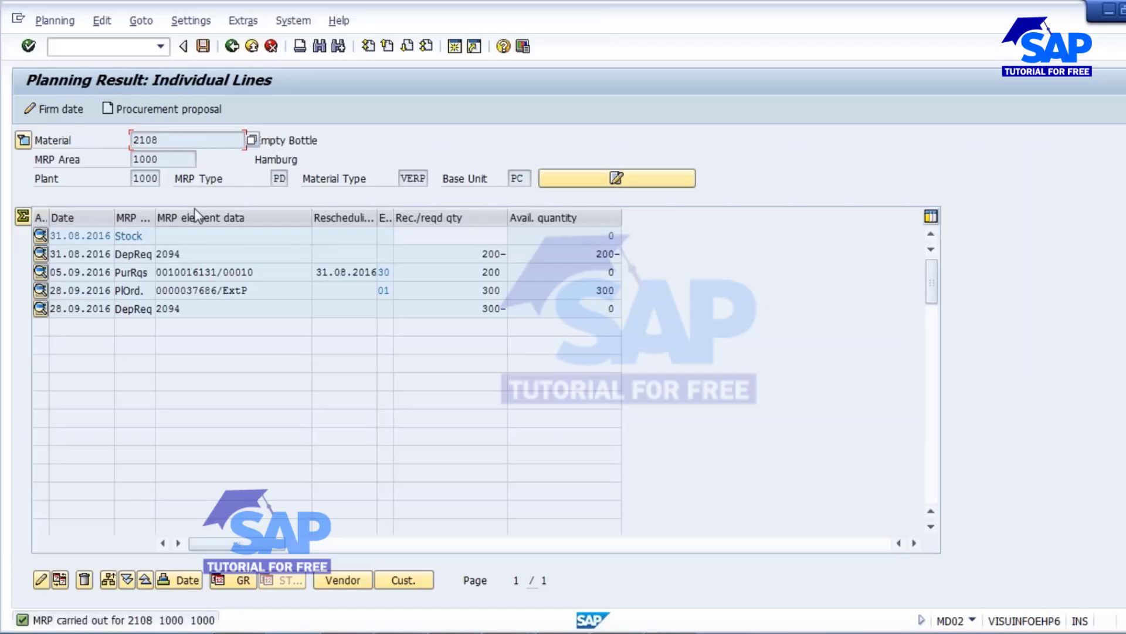
{"action": "left_click", "coordinate": [203, 46]}
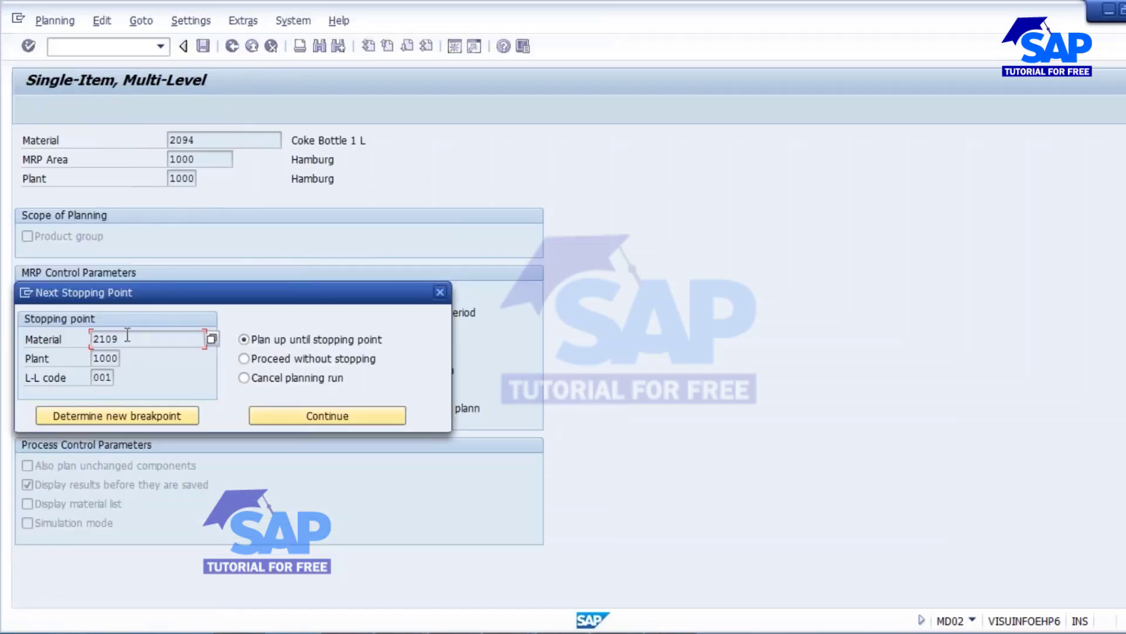
{"action": "left_click_drag", "start_coordinate": [126, 340], "coordinate": [84, 338]}
{"action": "left_click", "coordinate": [343, 413]}
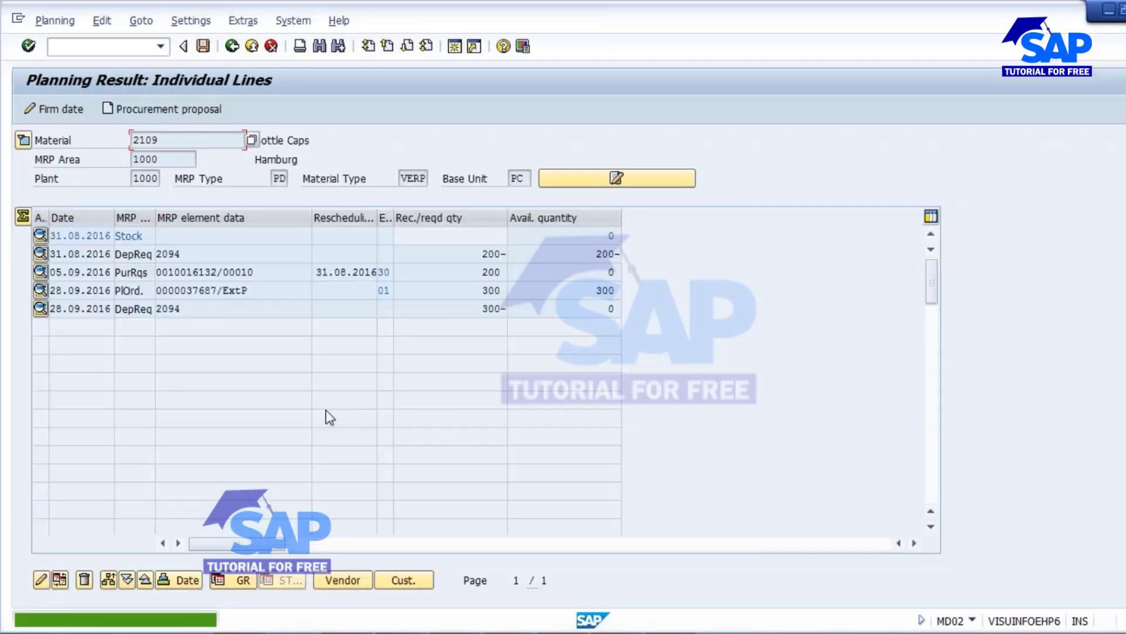
{"action": "left_click", "coordinate": [203, 46]}
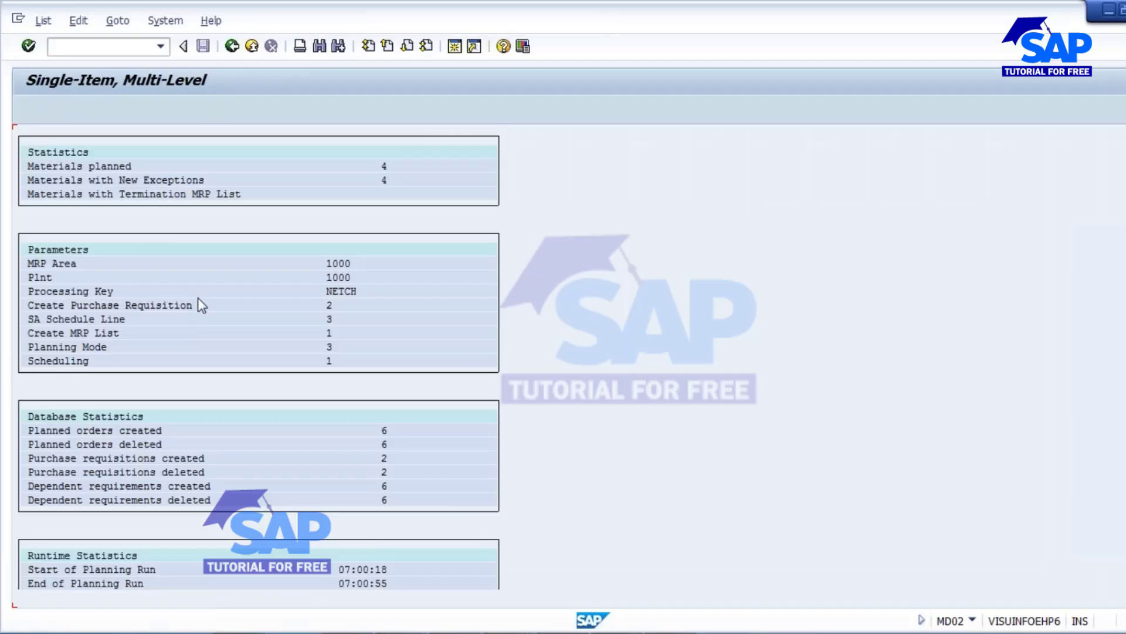
{"action": "left_click", "coordinate": [233, 46]}
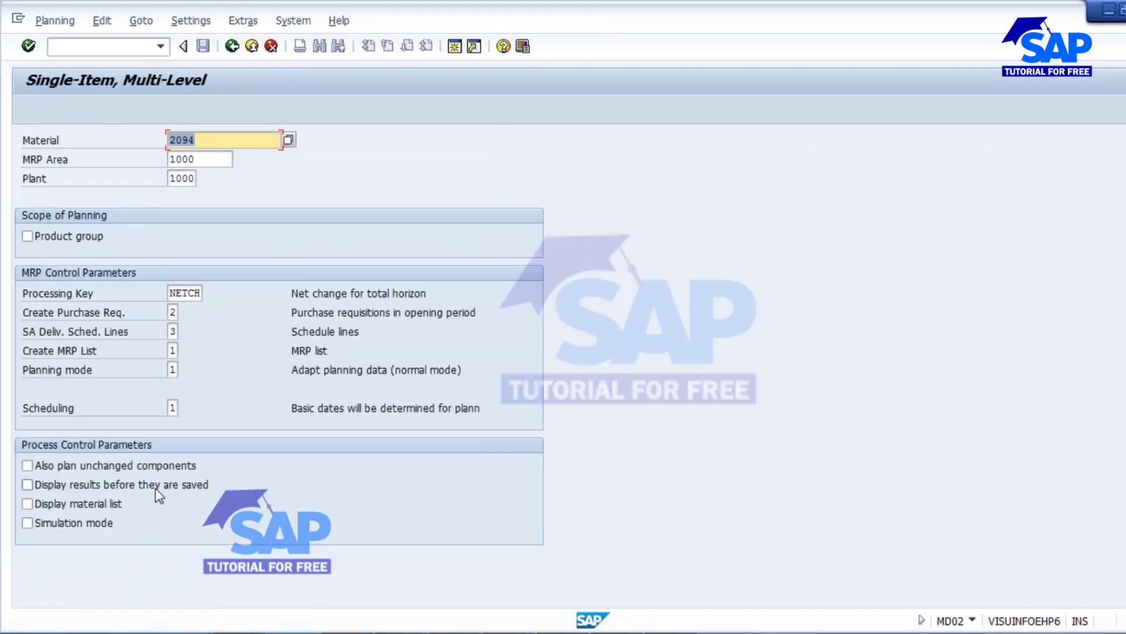
Run the planning for material 2094 with planning mode 3 and only Display material list enabled.
{"action": "left_click", "coordinate": [117, 484]}
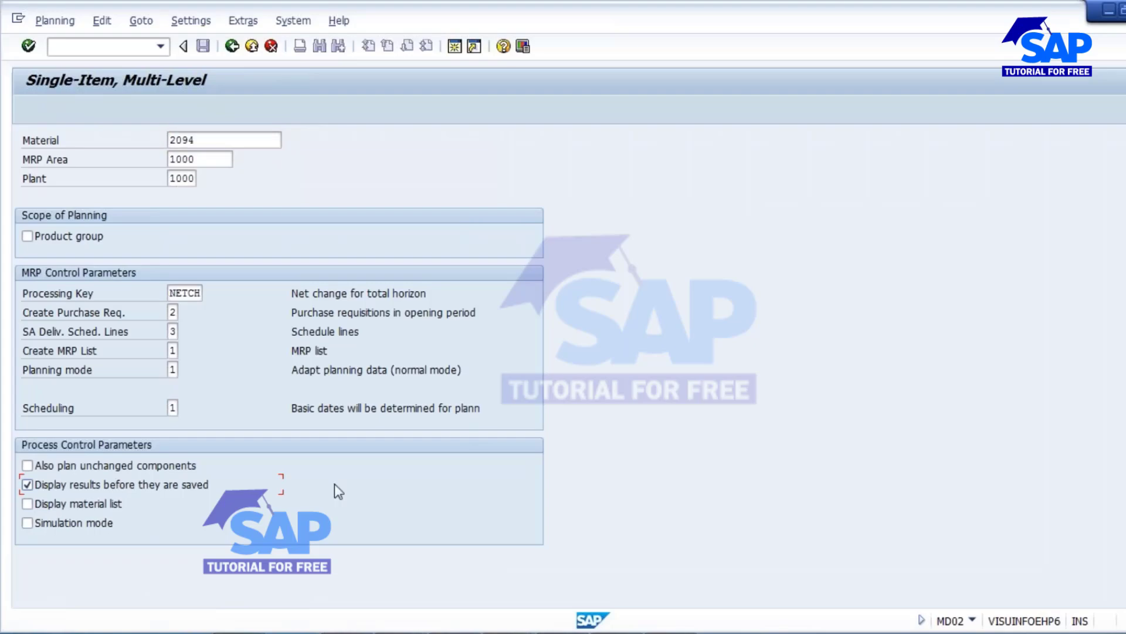
{"action": "left_click", "coordinate": [69, 482]}
{"action": "left_click", "coordinate": [173, 369]}
{"action": "key", "text": "Delete"}
{"action": "type", "text": "3"}
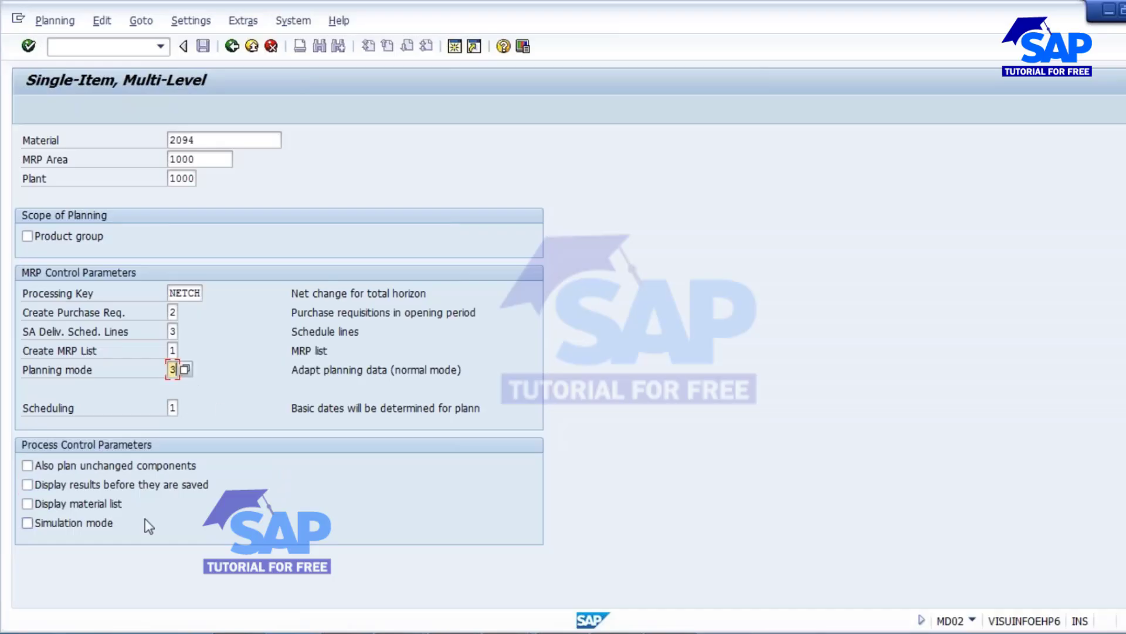
{"action": "left_click", "coordinate": [27, 503]}
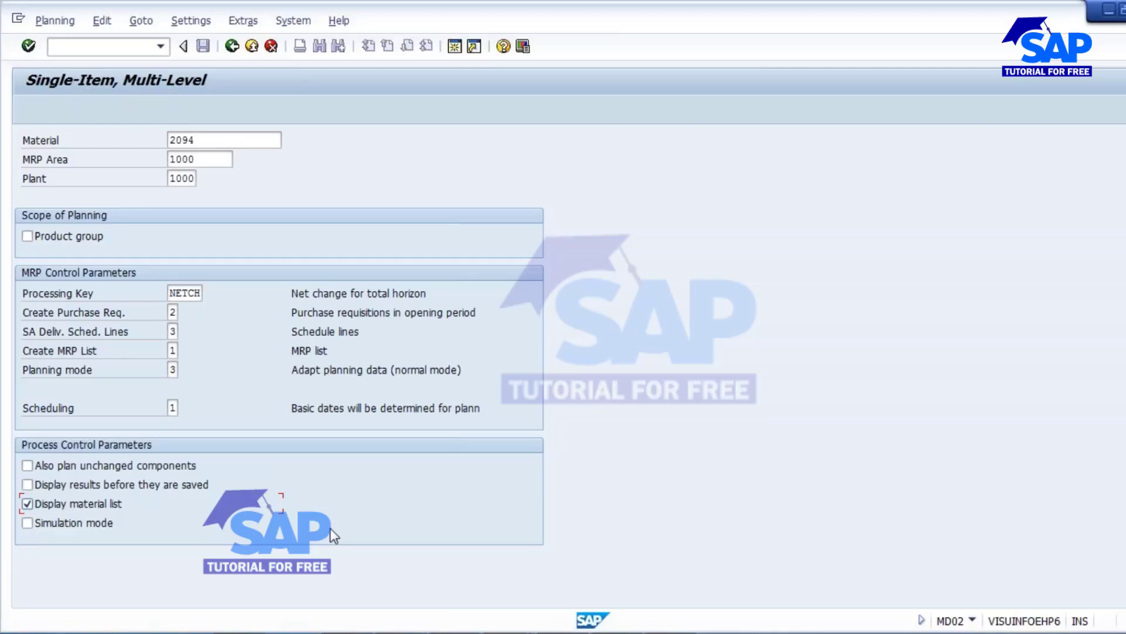
{"action": "key", "text": "Return"}
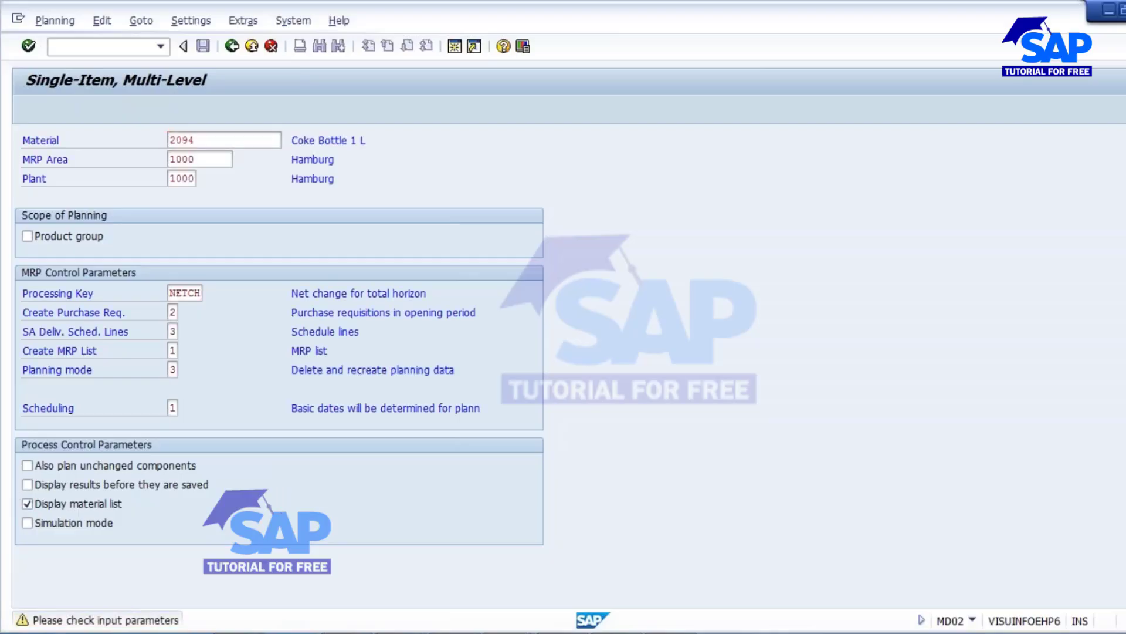
{"action": "key", "text": "Return"}
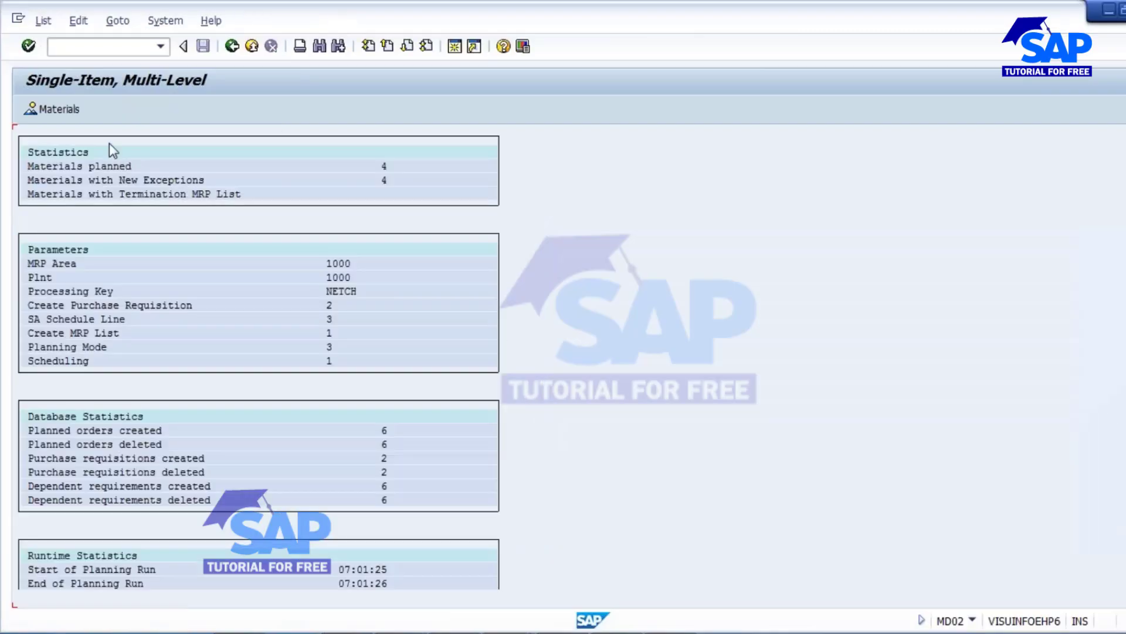
Open the material list of the planning run and examine material 2094 and its components 2107, 2108 and 2109.
{"action": "left_click", "coordinate": [51, 107]}
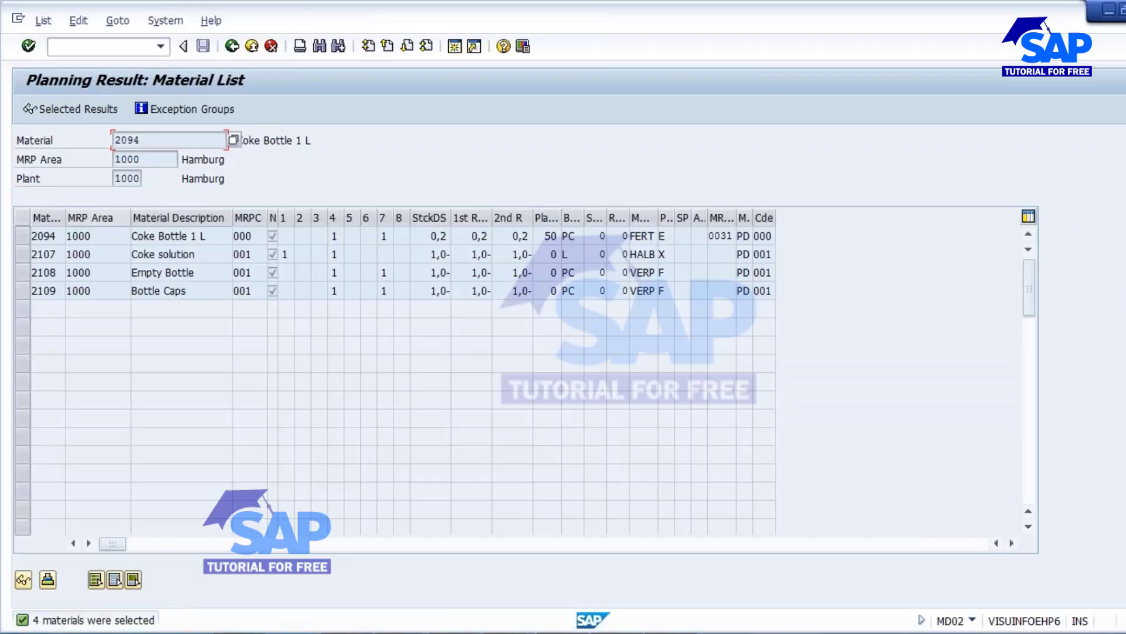
{"action": "left_click_drag", "start_coordinate": [144, 143], "coordinate": [88, 141]}
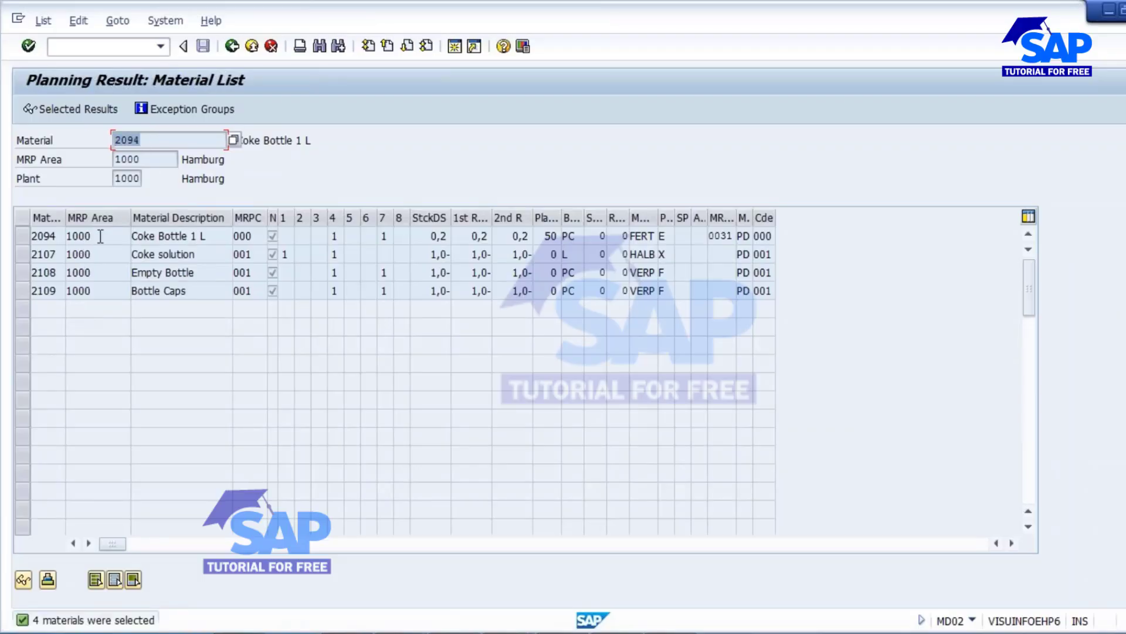
{"action": "left_click", "coordinate": [46, 255]}
{"action": "left_click", "coordinate": [50, 273]}
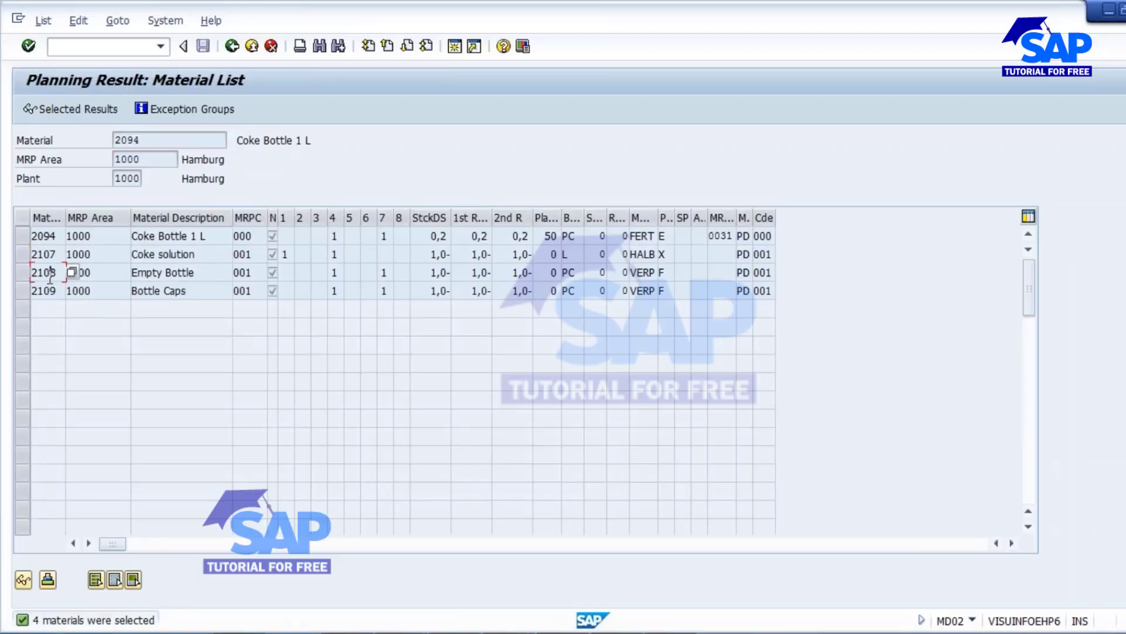
{"action": "left_click_drag", "start_coordinate": [50, 291], "coordinate": [57, 291]}
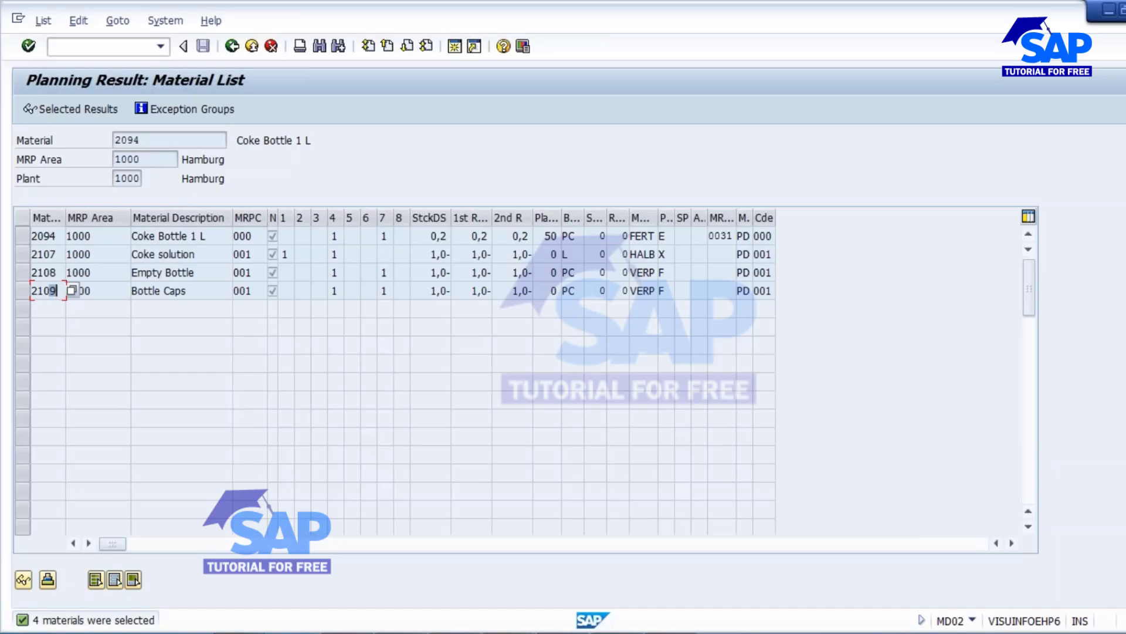
Display the planning results of materials 2094 and 2108 from the material list, and return to the initial planning screen.
{"action": "left_click", "coordinate": [21, 235]}
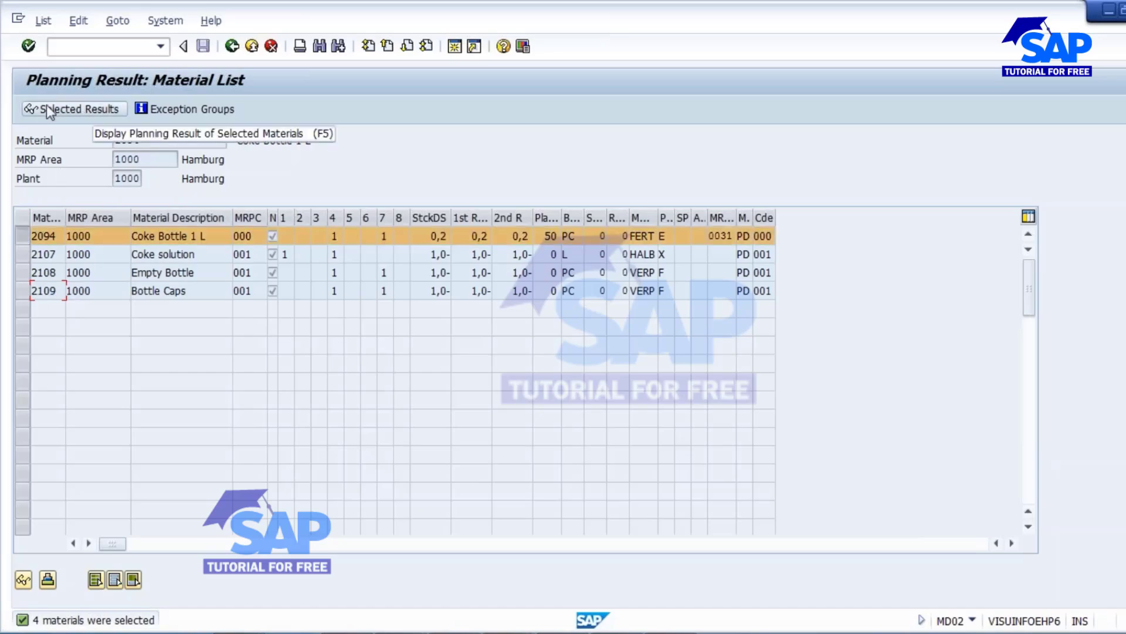
{"action": "left_click", "coordinate": [65, 109]}
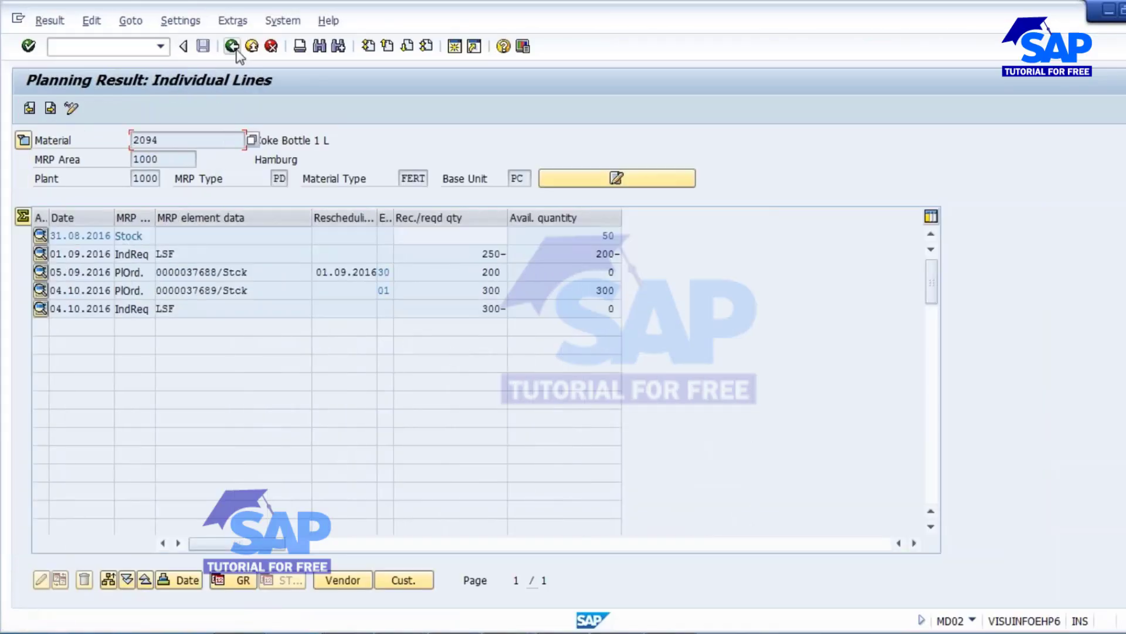
{"action": "key", "text": "F3"}
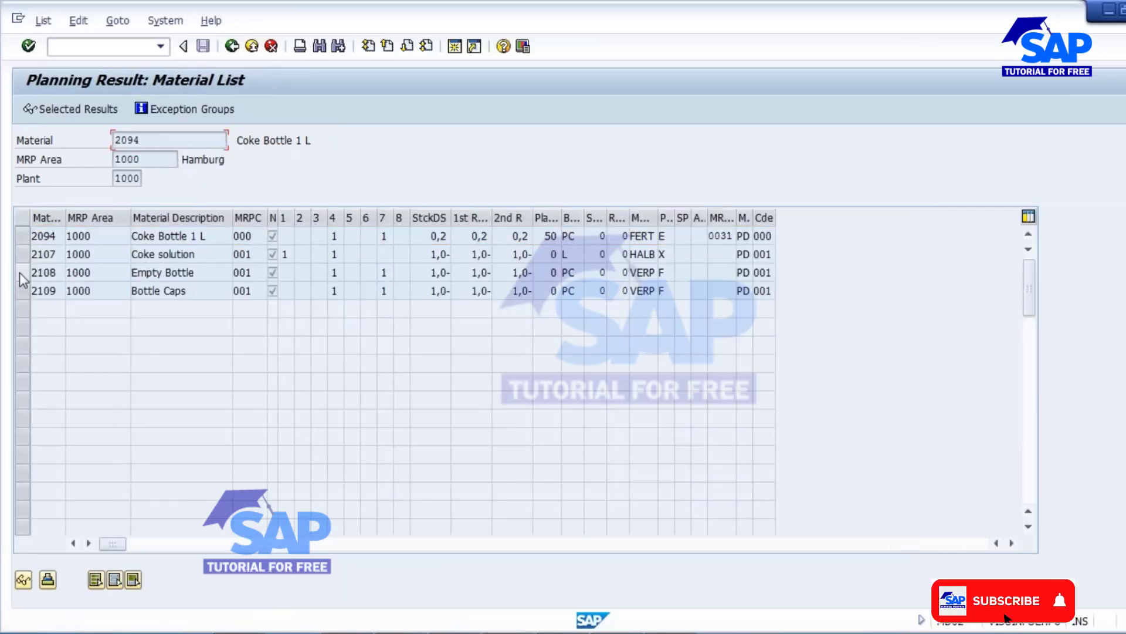
{"action": "left_click", "coordinate": [19, 272]}
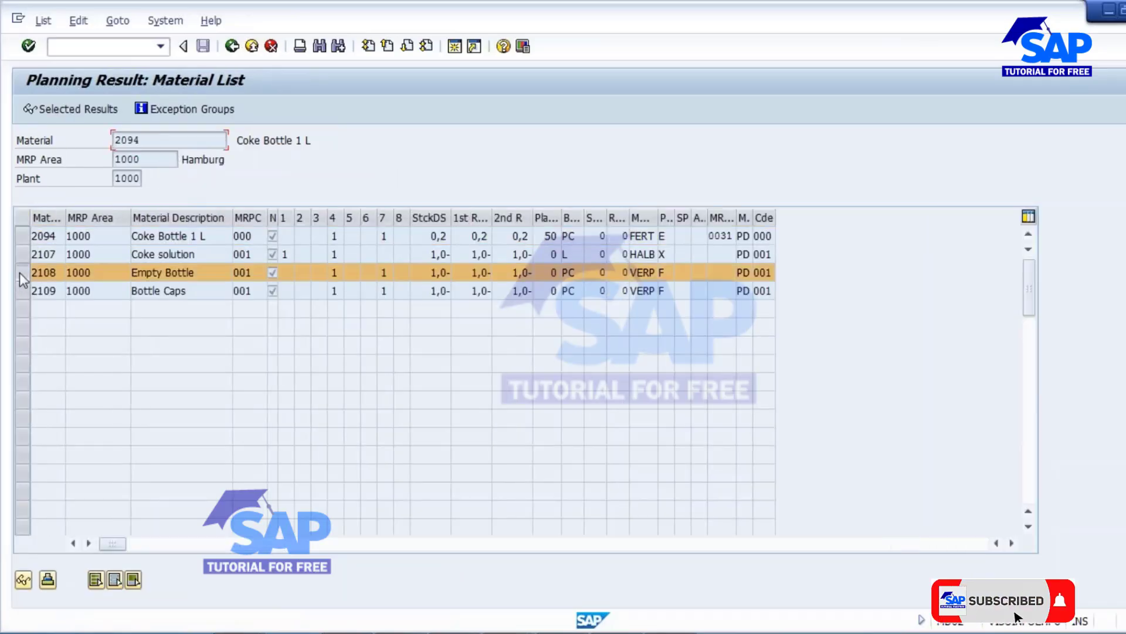
{"action": "left_click", "coordinate": [55, 113]}
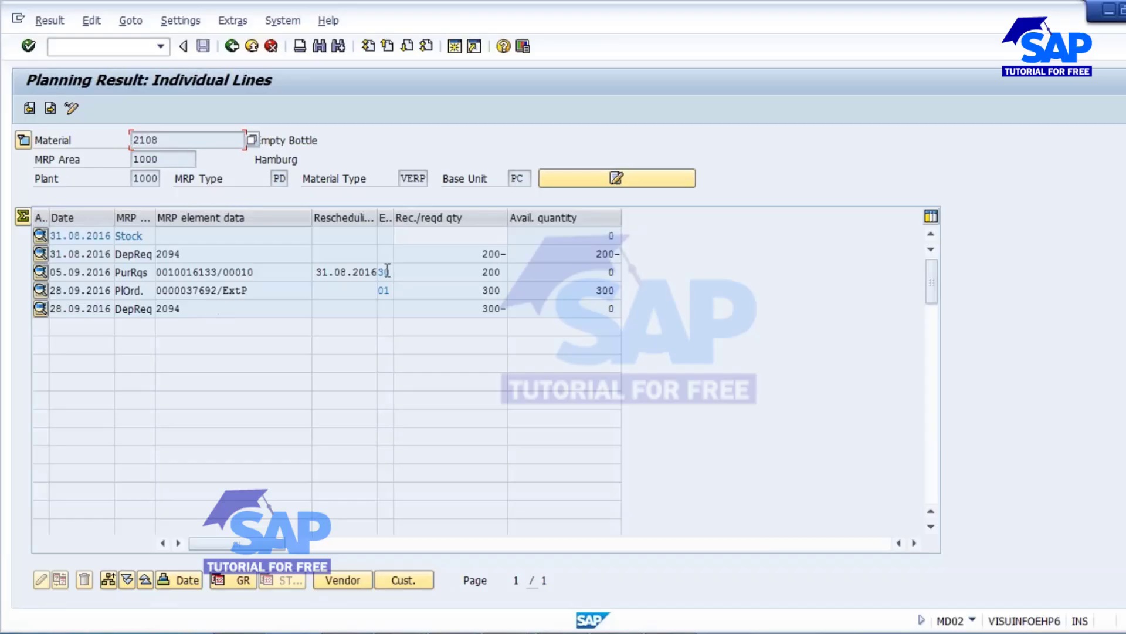
{"action": "left_click", "coordinate": [233, 46]}
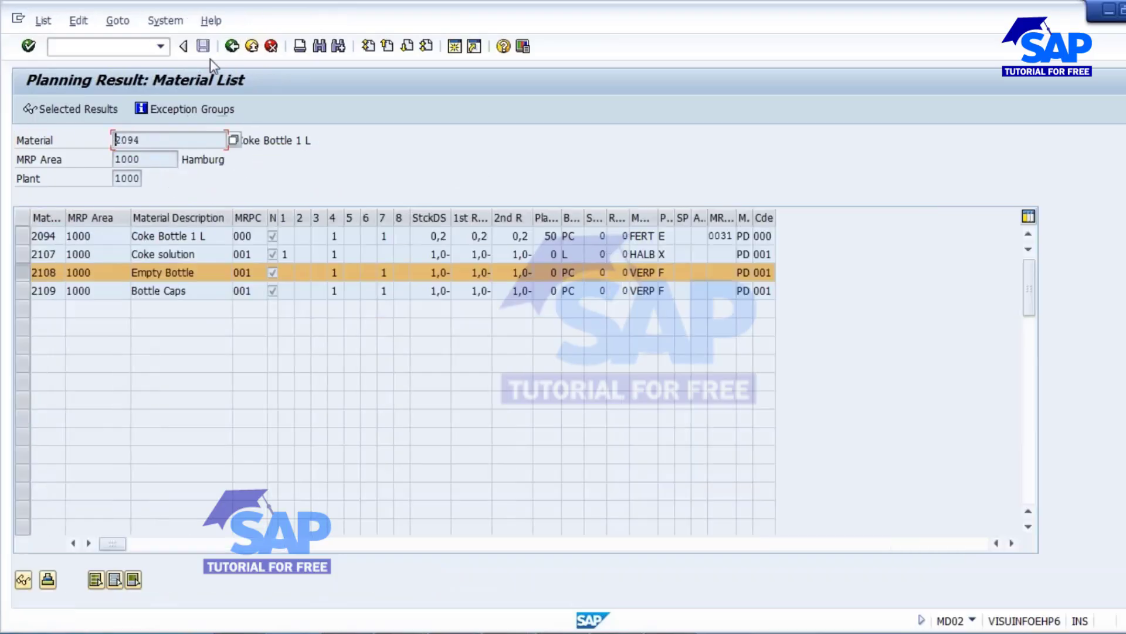
{"action": "left_click", "coordinate": [232, 45]}
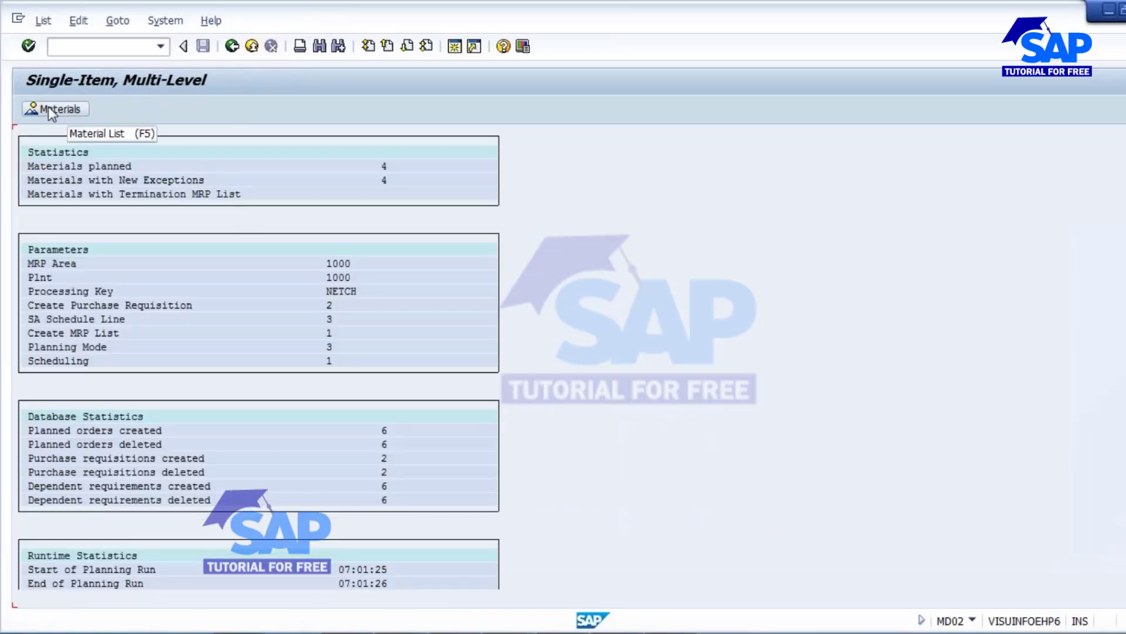
{"action": "left_click", "coordinate": [232, 46]}
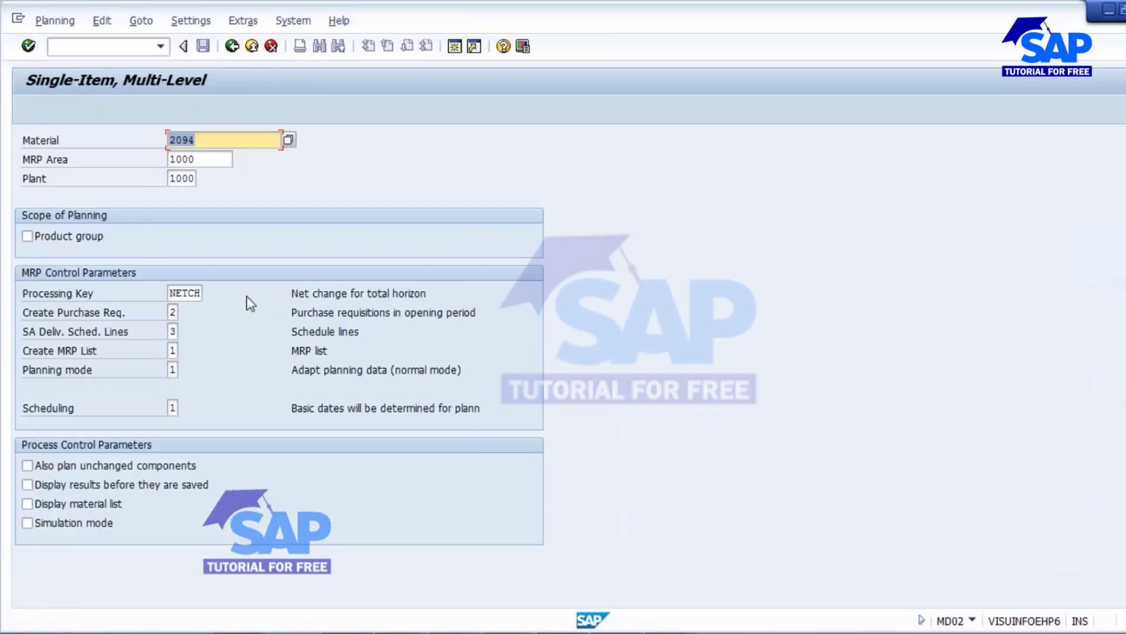
Run the planning for material 2094 in Simulation mode with planning mode 1 and exit without saving the result.
{"action": "left_click", "coordinate": [87, 503]}
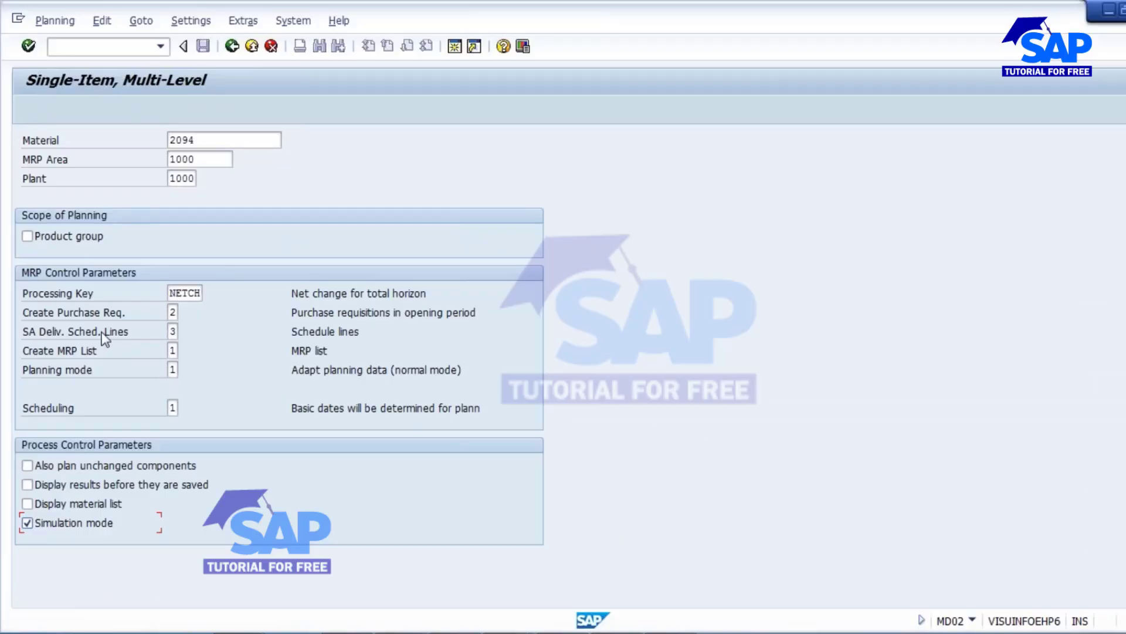
{"action": "left_click", "coordinate": [27, 504]}
{"action": "key", "text": "Return"}
{"action": "key", "text": "Return"}
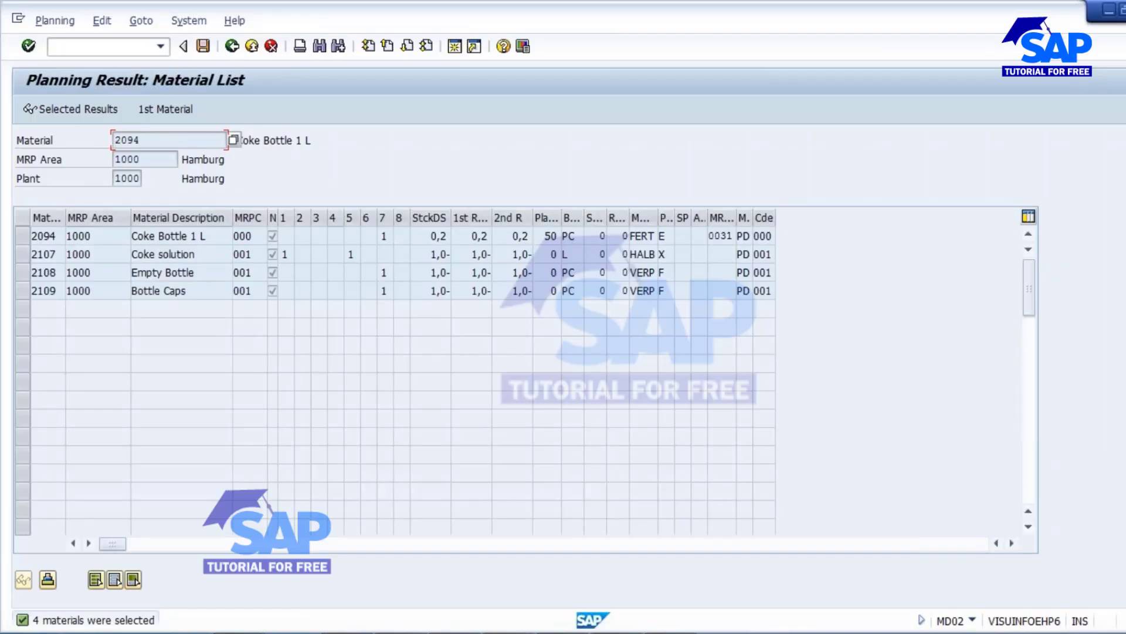
{"action": "left_click", "coordinate": [232, 45]}
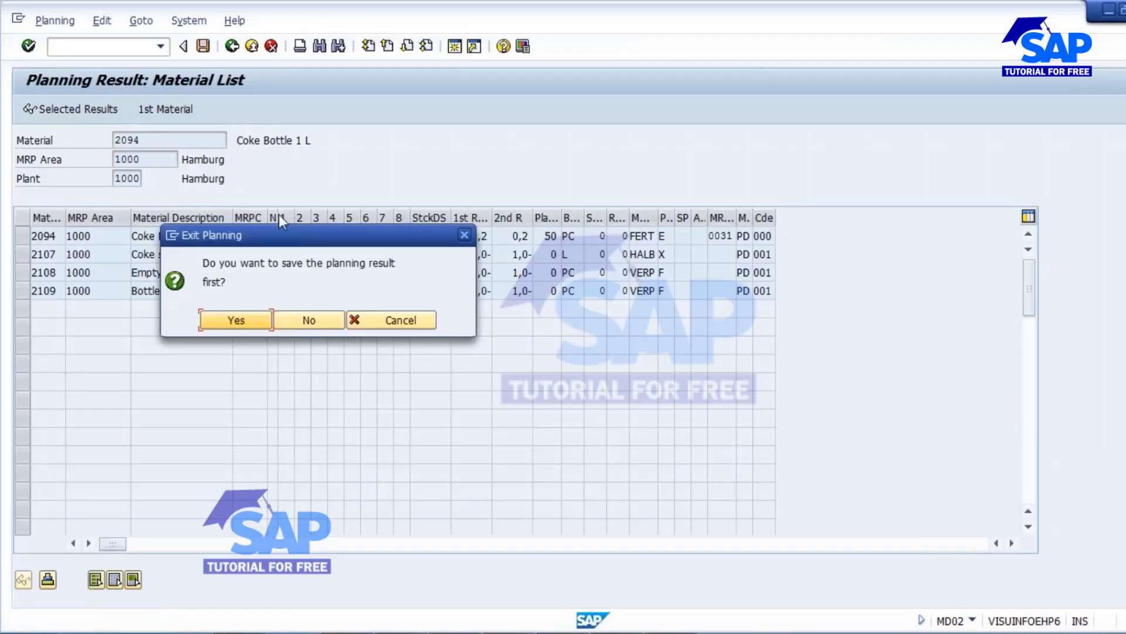
{"action": "left_click", "coordinate": [311, 319]}
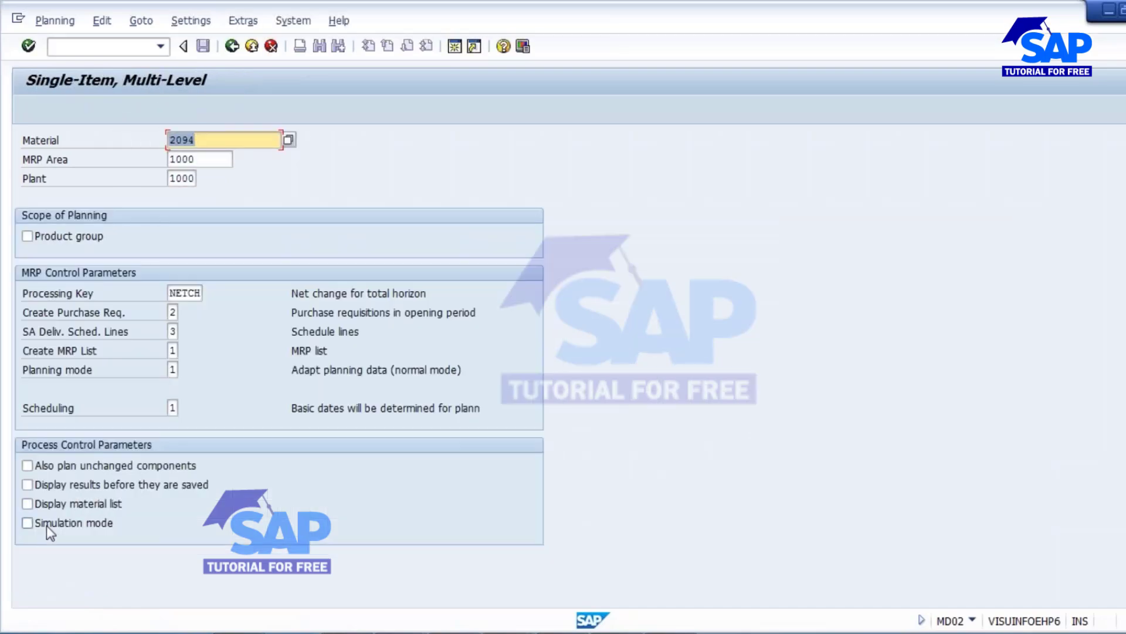
Run the planning for material 2094 in Simulation mode with planning mode 3, save the result and return to the initial screen.
{"action": "left_click", "coordinate": [28, 522]}
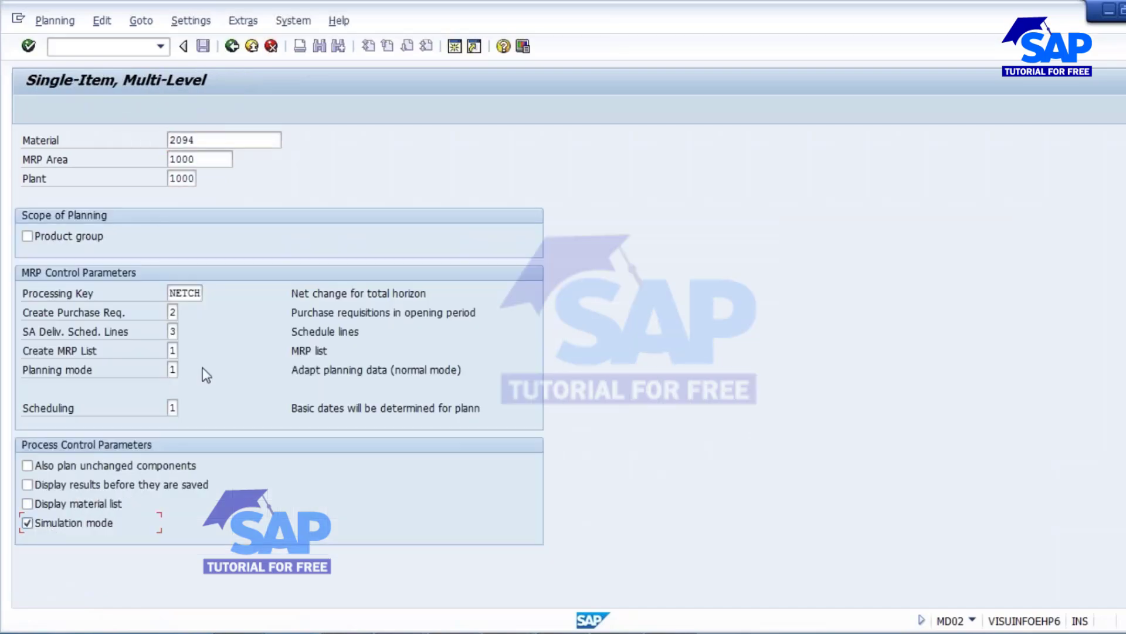
{"action": "left_click", "coordinate": [171, 369]}
{"action": "key", "text": "Delete"}
{"action": "type", "text": "3"}
{"action": "key", "text": "Return"}
{"action": "key", "text": "Return"}
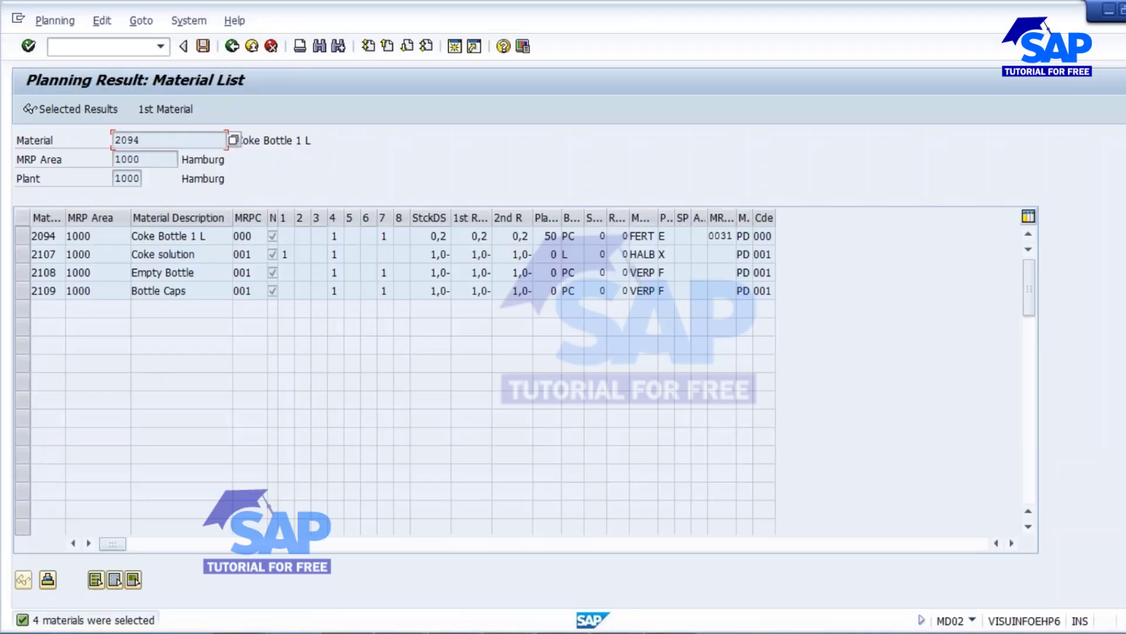
{"action": "left_click", "coordinate": [204, 46]}
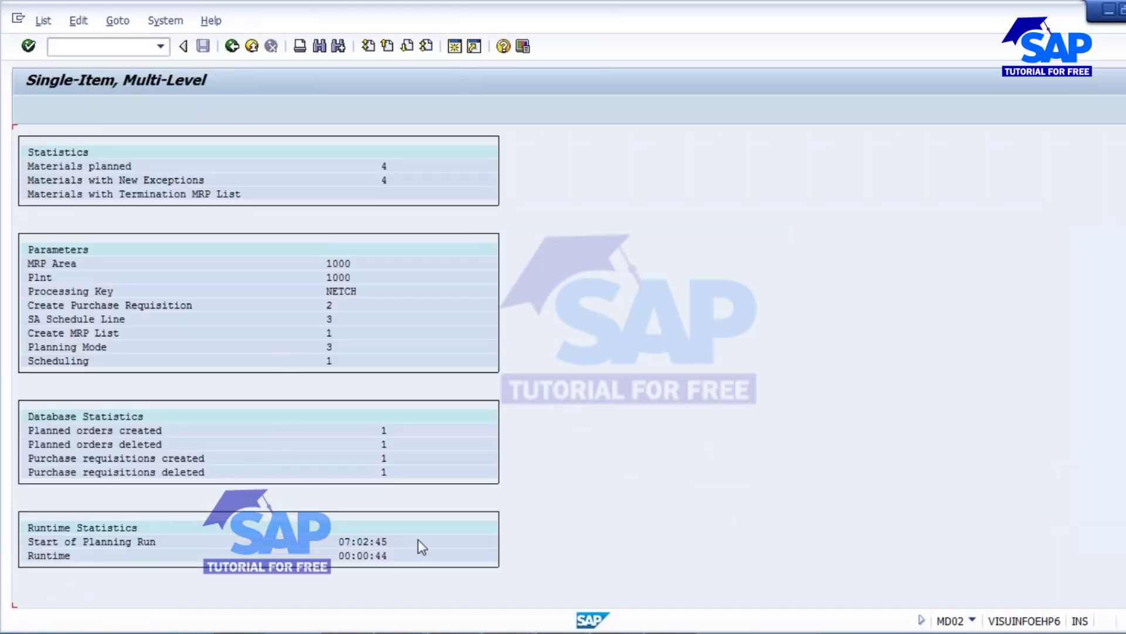
{"action": "left_click", "coordinate": [233, 46]}
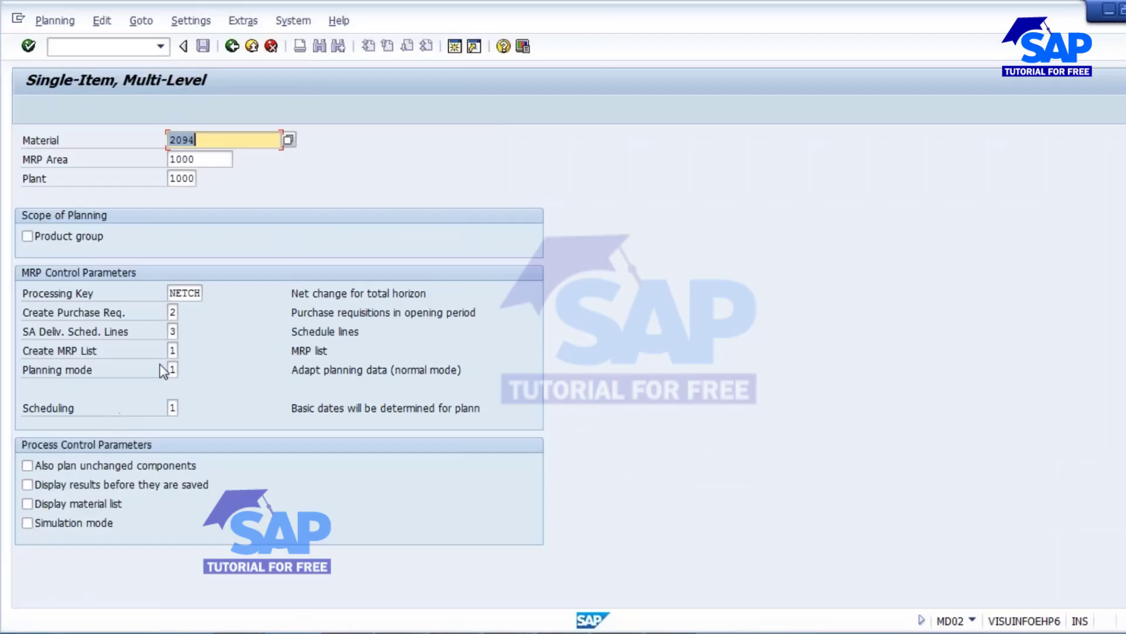
{"action": "left_click", "coordinate": [82, 351]}
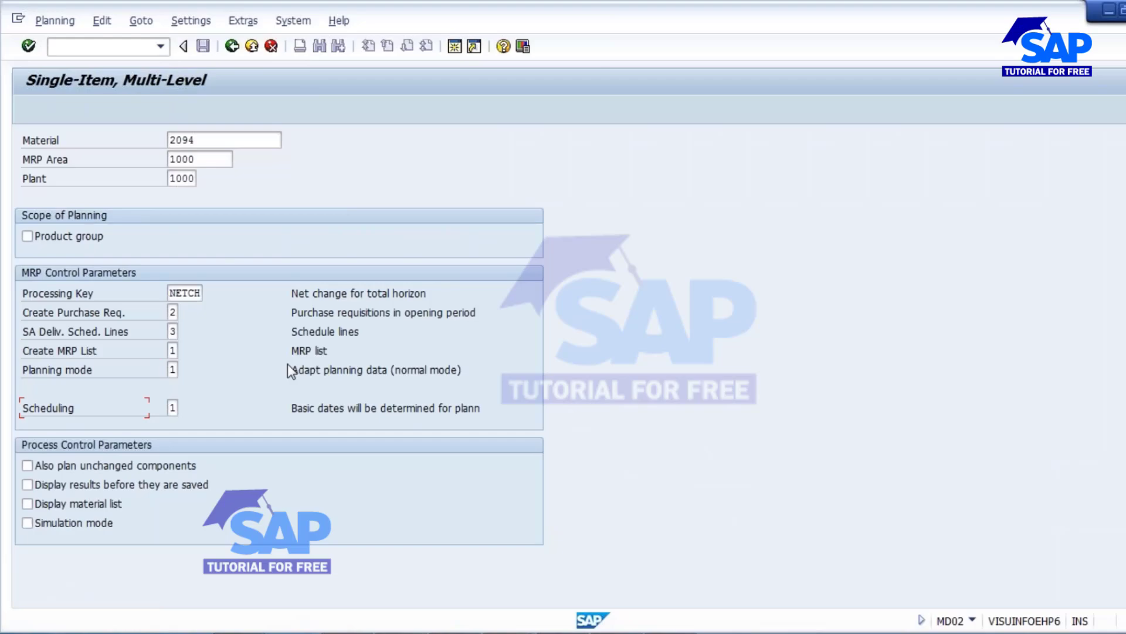
{"action": "left_click", "coordinate": [743, 632]}
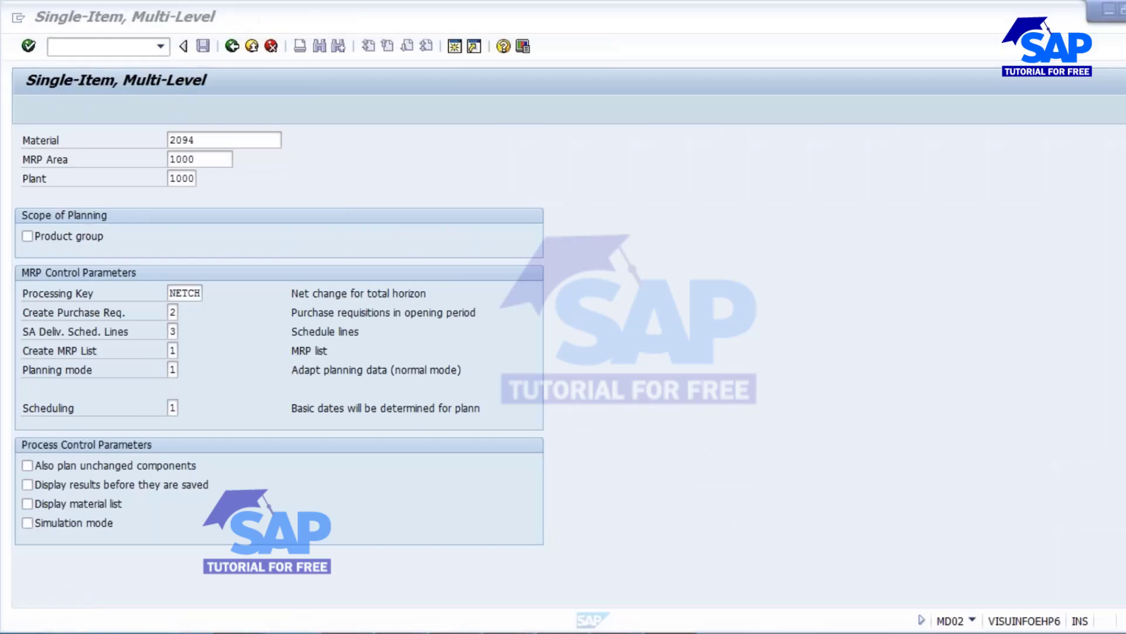
{"action": "left_click", "coordinate": [108, 414]}
{"action": "scroll", "coordinate": [86, 340], "scroll_direction": "up", "scroll_amount": 4}
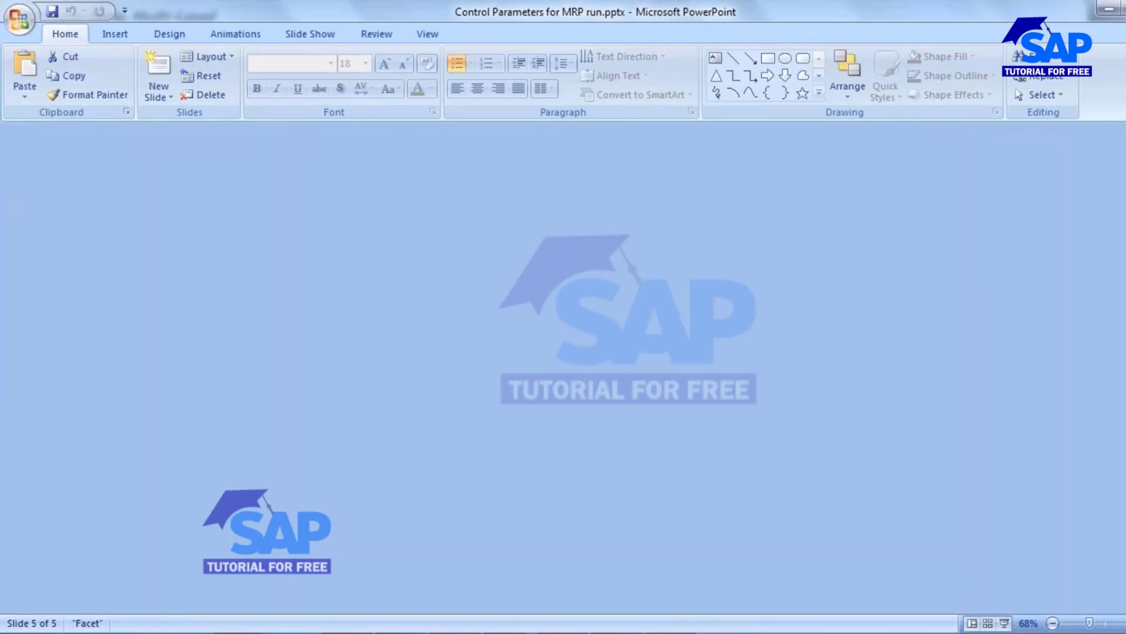
{"action": "left_click", "coordinate": [469, 632]}
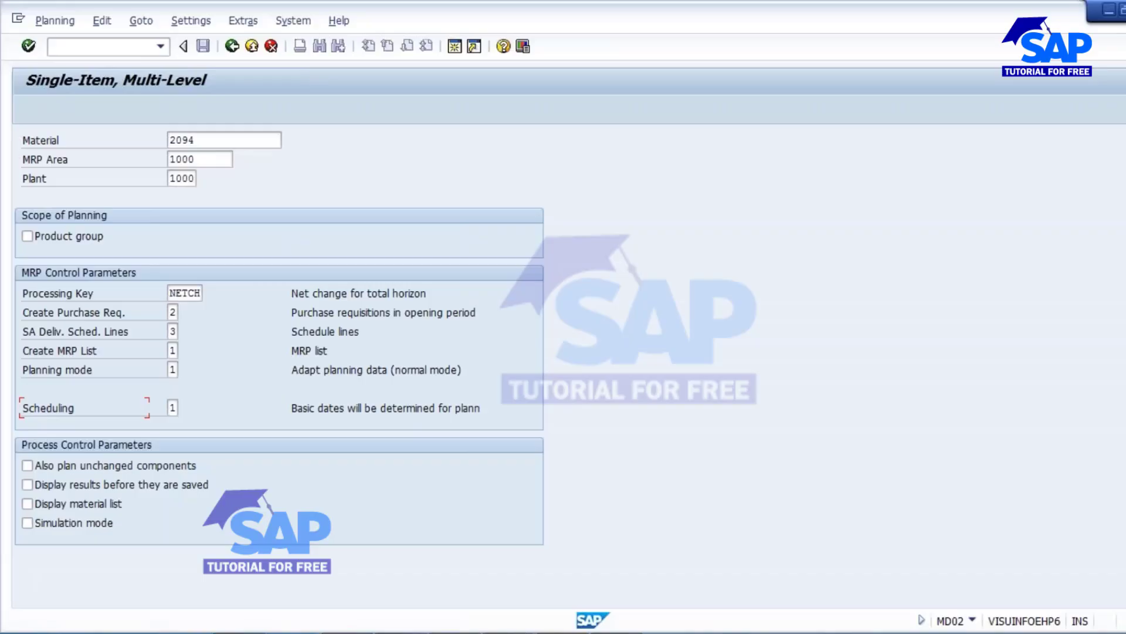
Switch to the SAP PP course syllabus in Word and highlight the "MRP process control Parameters" bullet in yellow.
{"action": "left_click", "coordinate": [496, 632]}
{"action": "scroll", "coordinate": [569, 454], "scroll_direction": "up", "scroll_amount": 9}
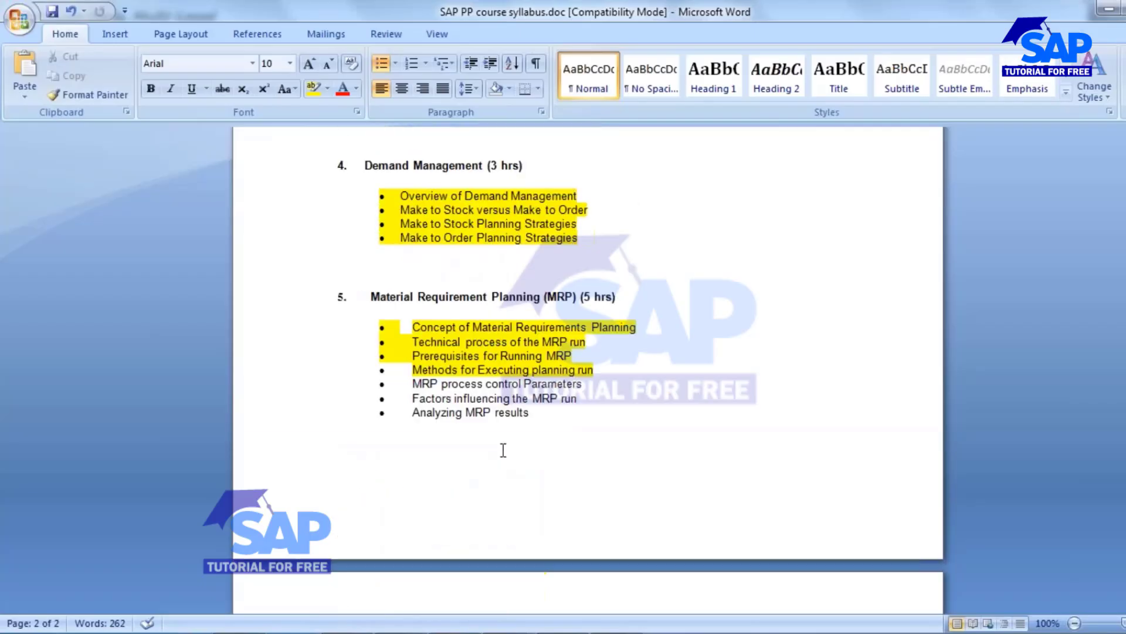
{"action": "left_click_drag", "start_coordinate": [413, 384], "coordinate": [582, 384]}
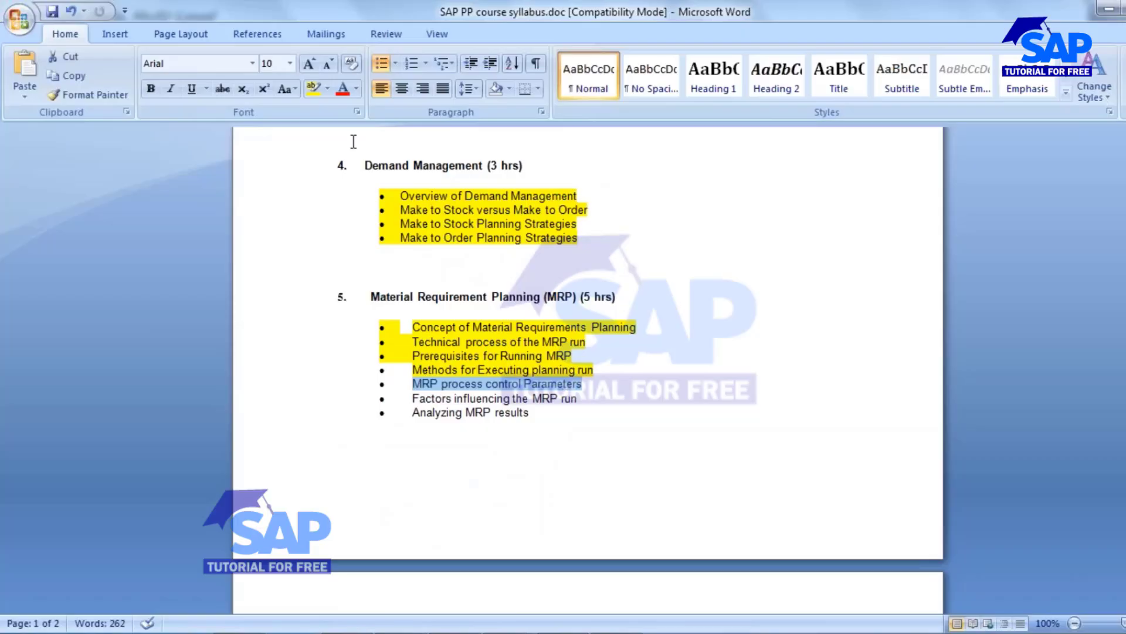
{"action": "left_click", "coordinate": [312, 88]}
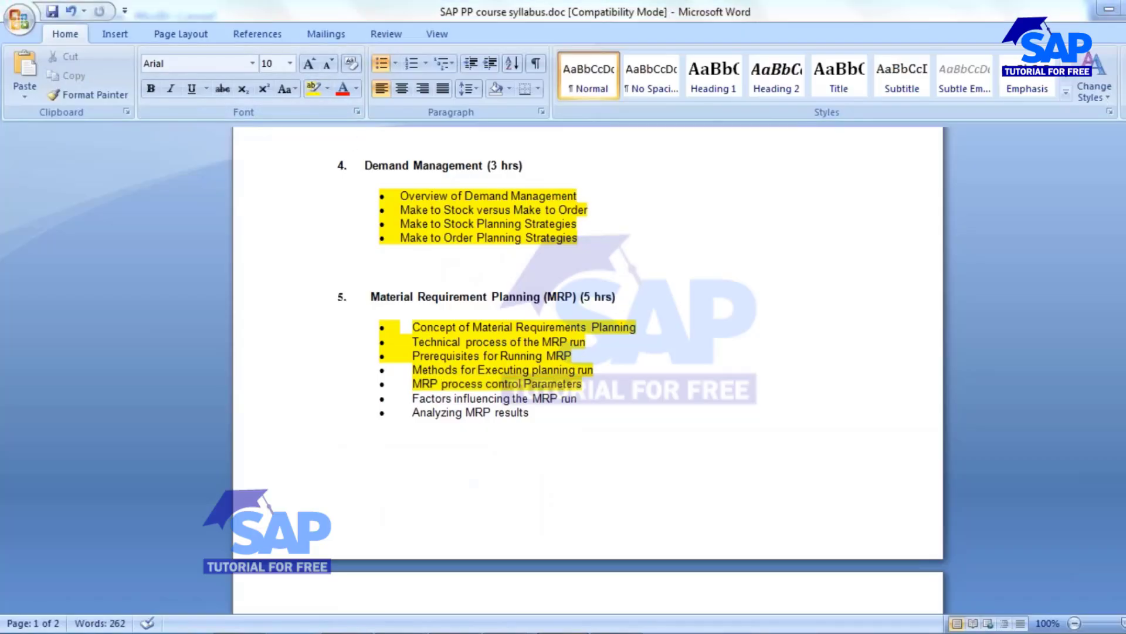